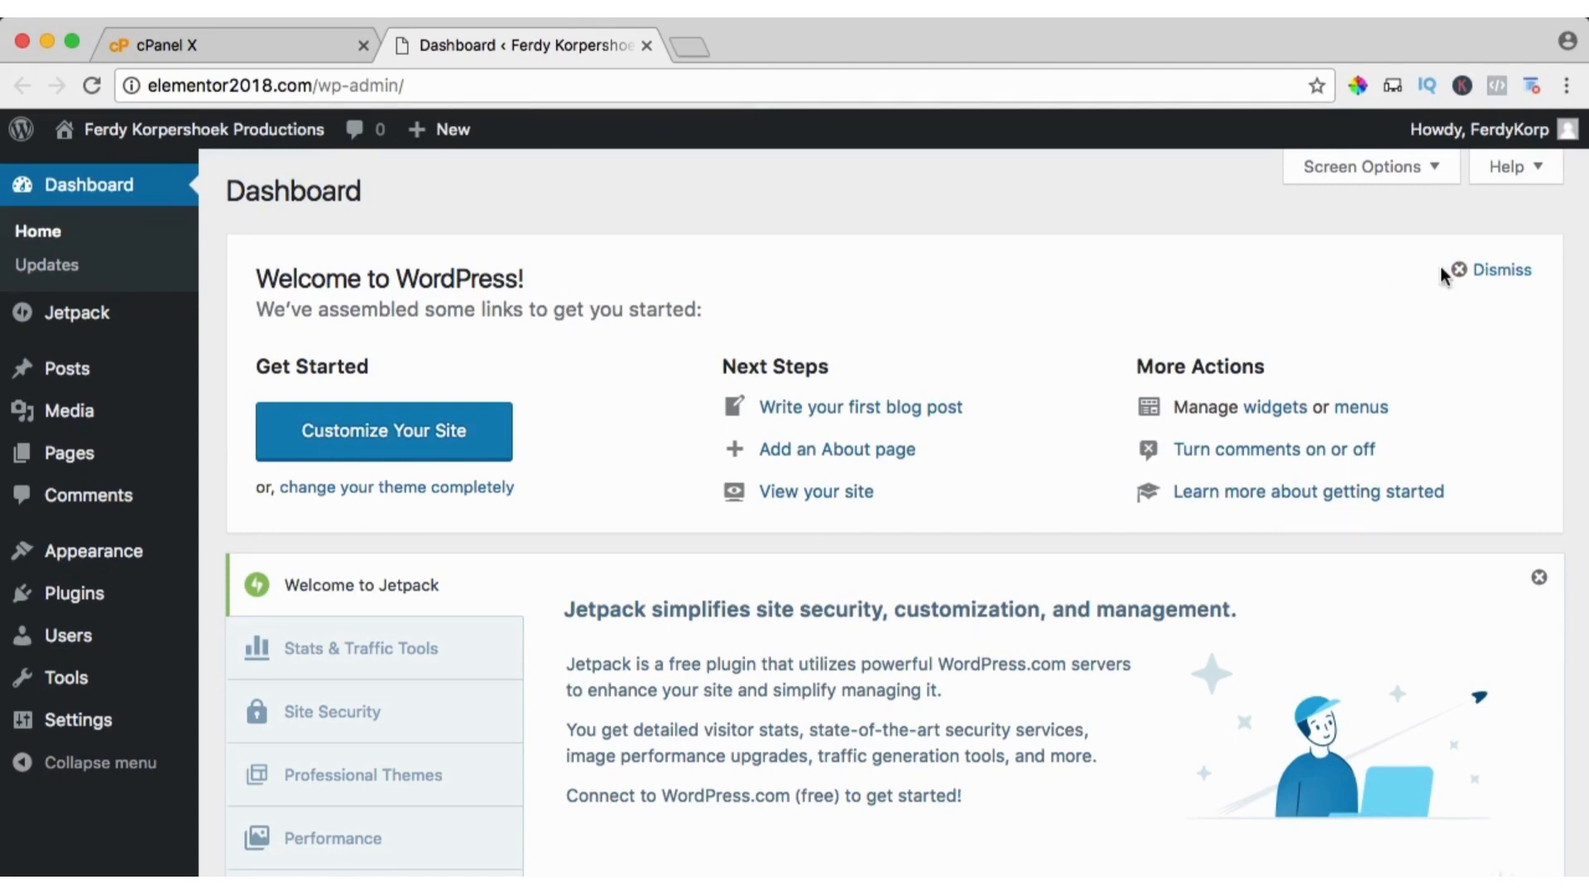
- Dismiss the WordPress welcome and Jetpack panels on the dashboard, and open your own user profile for editing
{"action": "left_click", "coordinate": [1505, 273]}
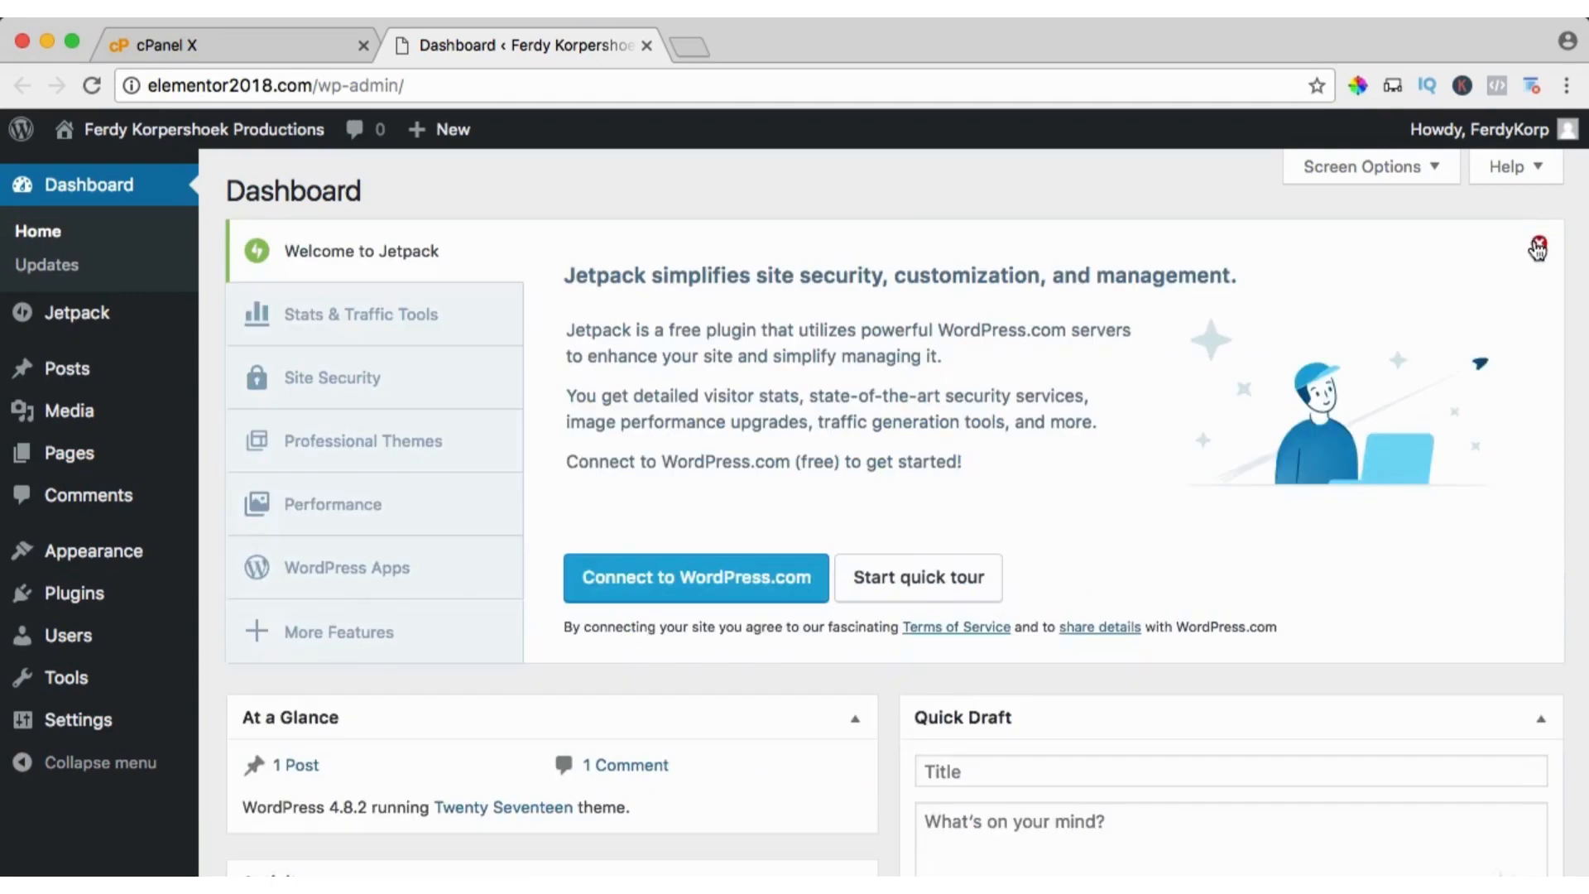
{"action": "left_click", "coordinate": [1537, 248]}
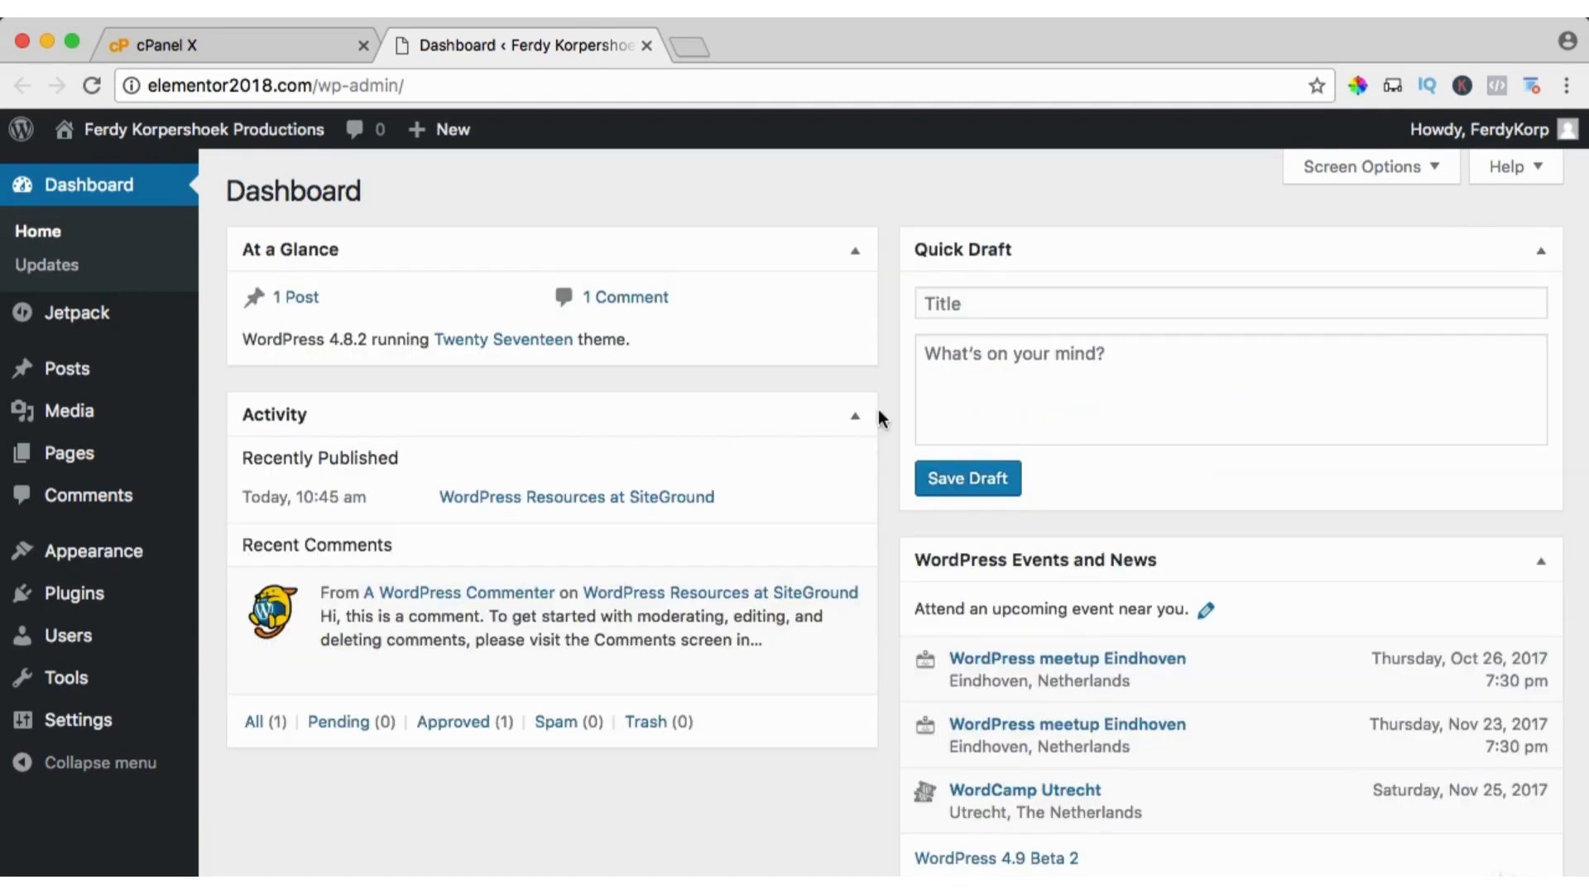
{"action": "mouse_move", "coordinate": [1519, 130]}
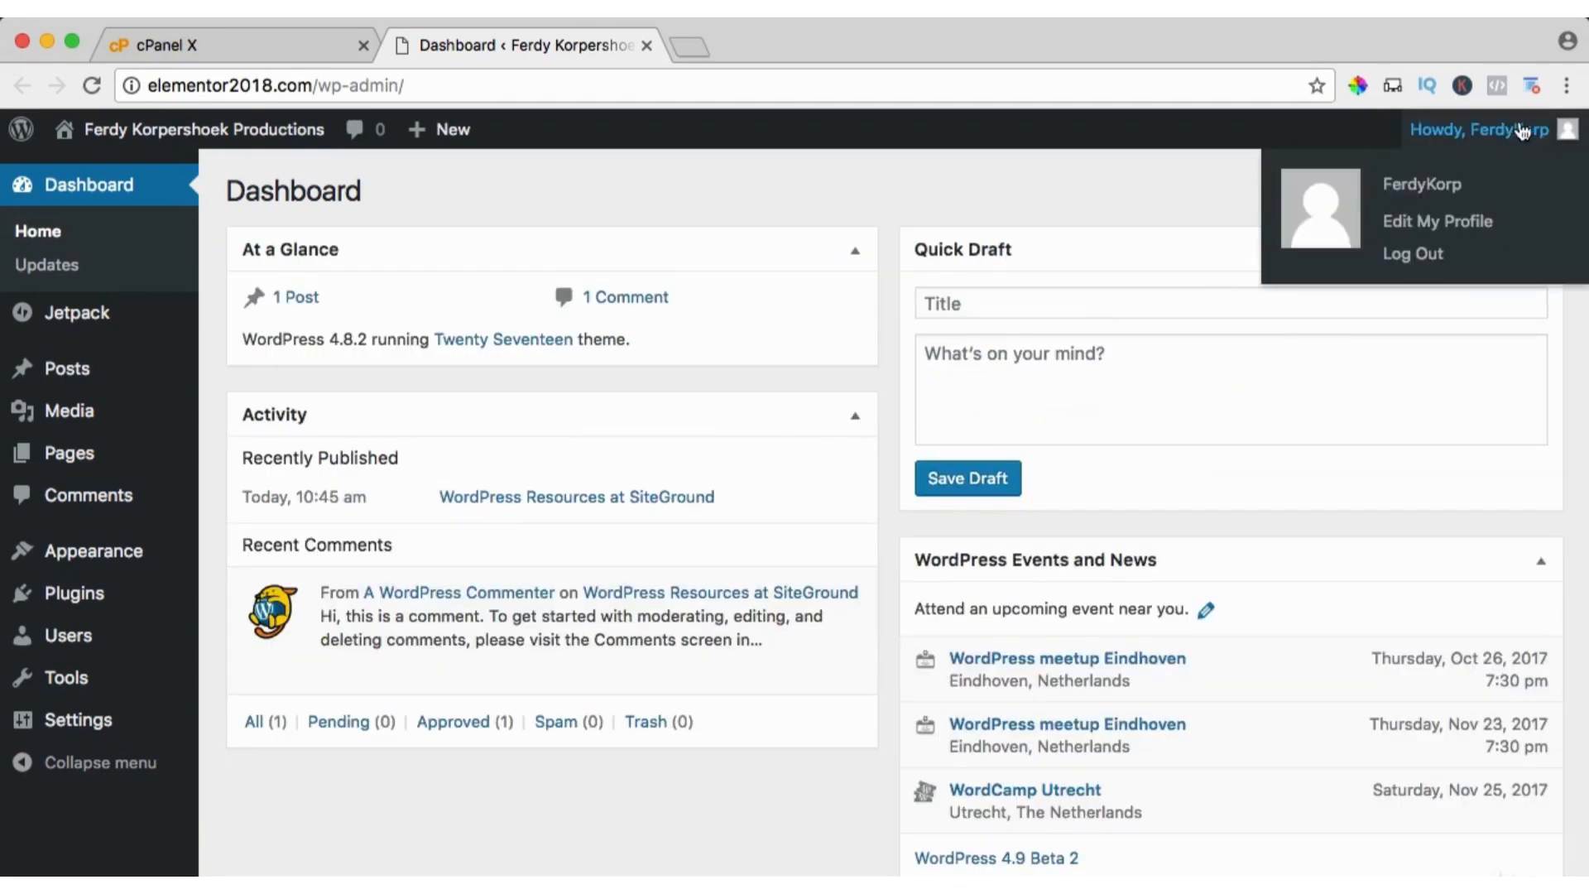
{"action": "left_click", "coordinate": [1423, 221]}
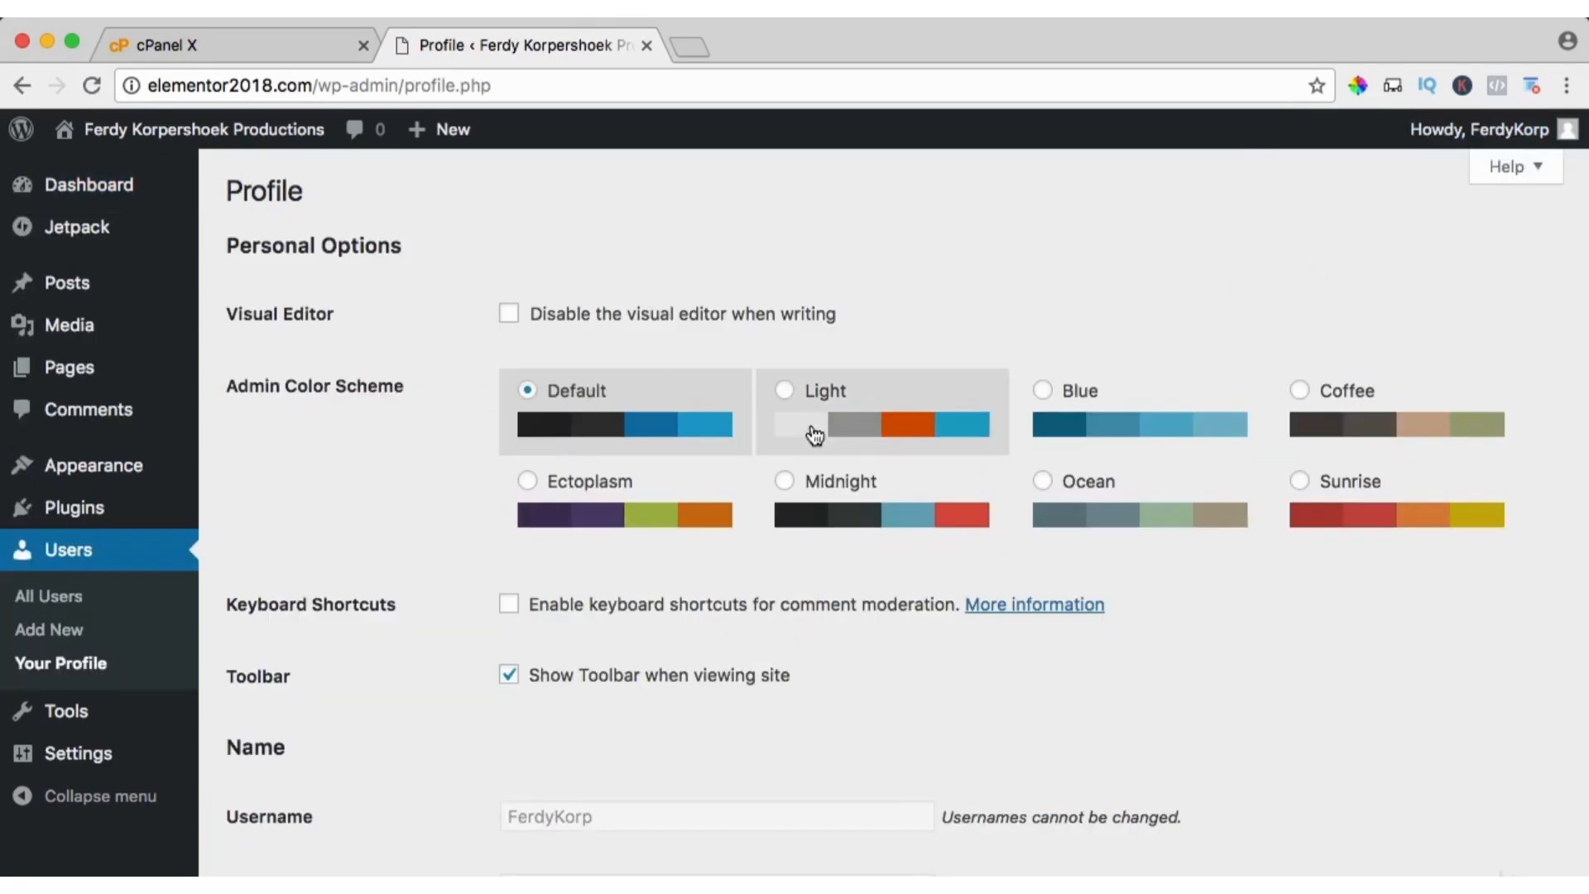
- Try the Light, Sunrise and Midnight admin color schemes and return to the Default scheme
{"action": "left_click", "coordinate": [916, 409]}
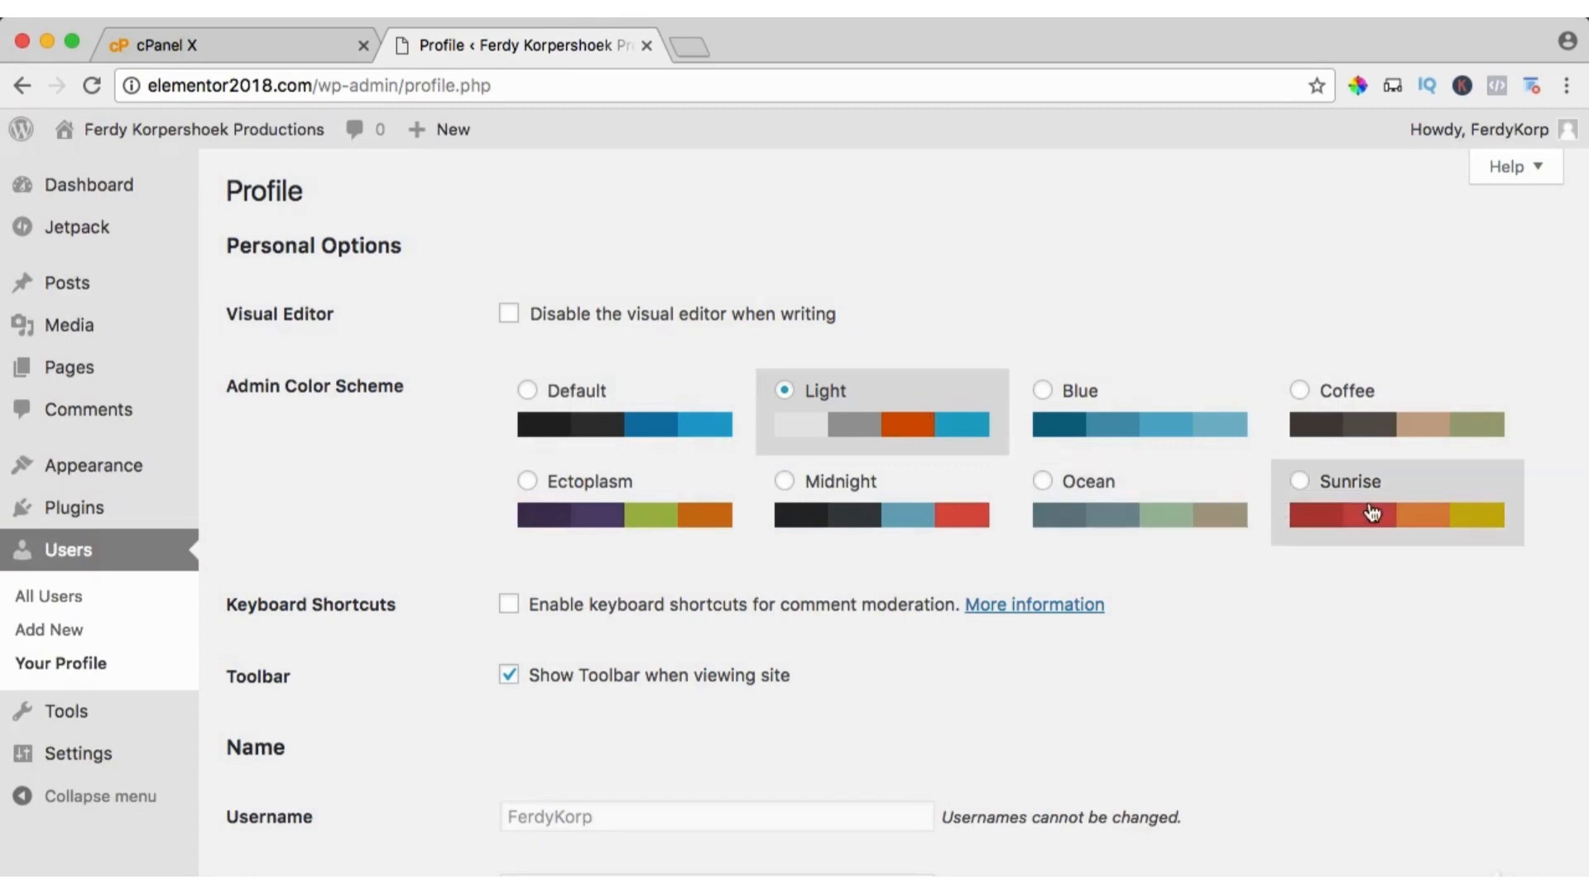
{"action": "left_click", "coordinate": [1348, 493]}
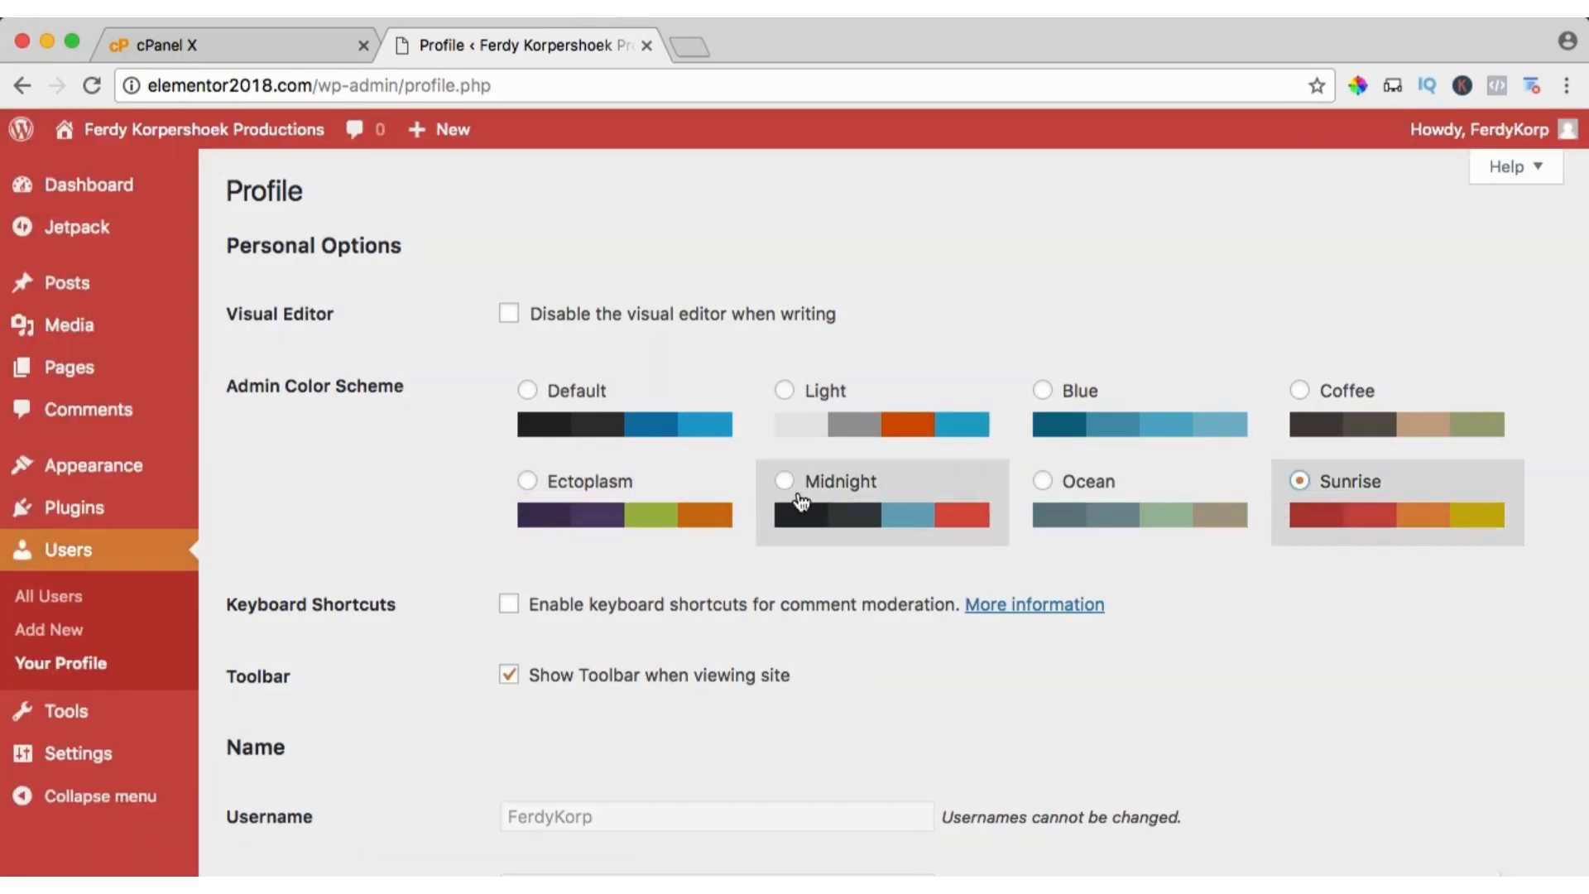
{"action": "left_click", "coordinate": [840, 501]}
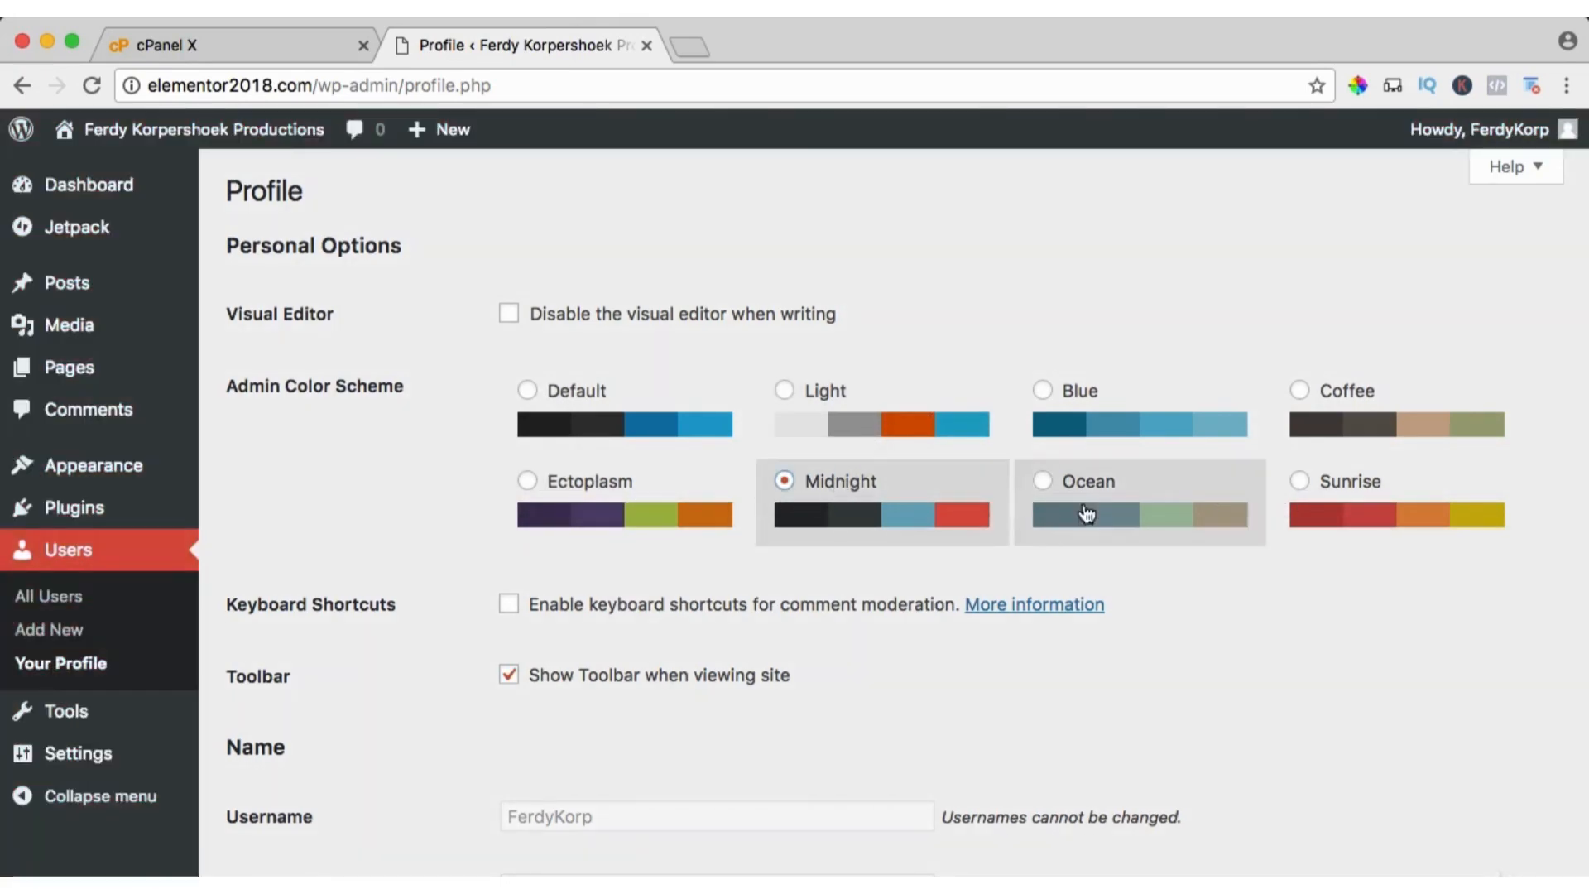
{"action": "left_click", "coordinate": [572, 416]}
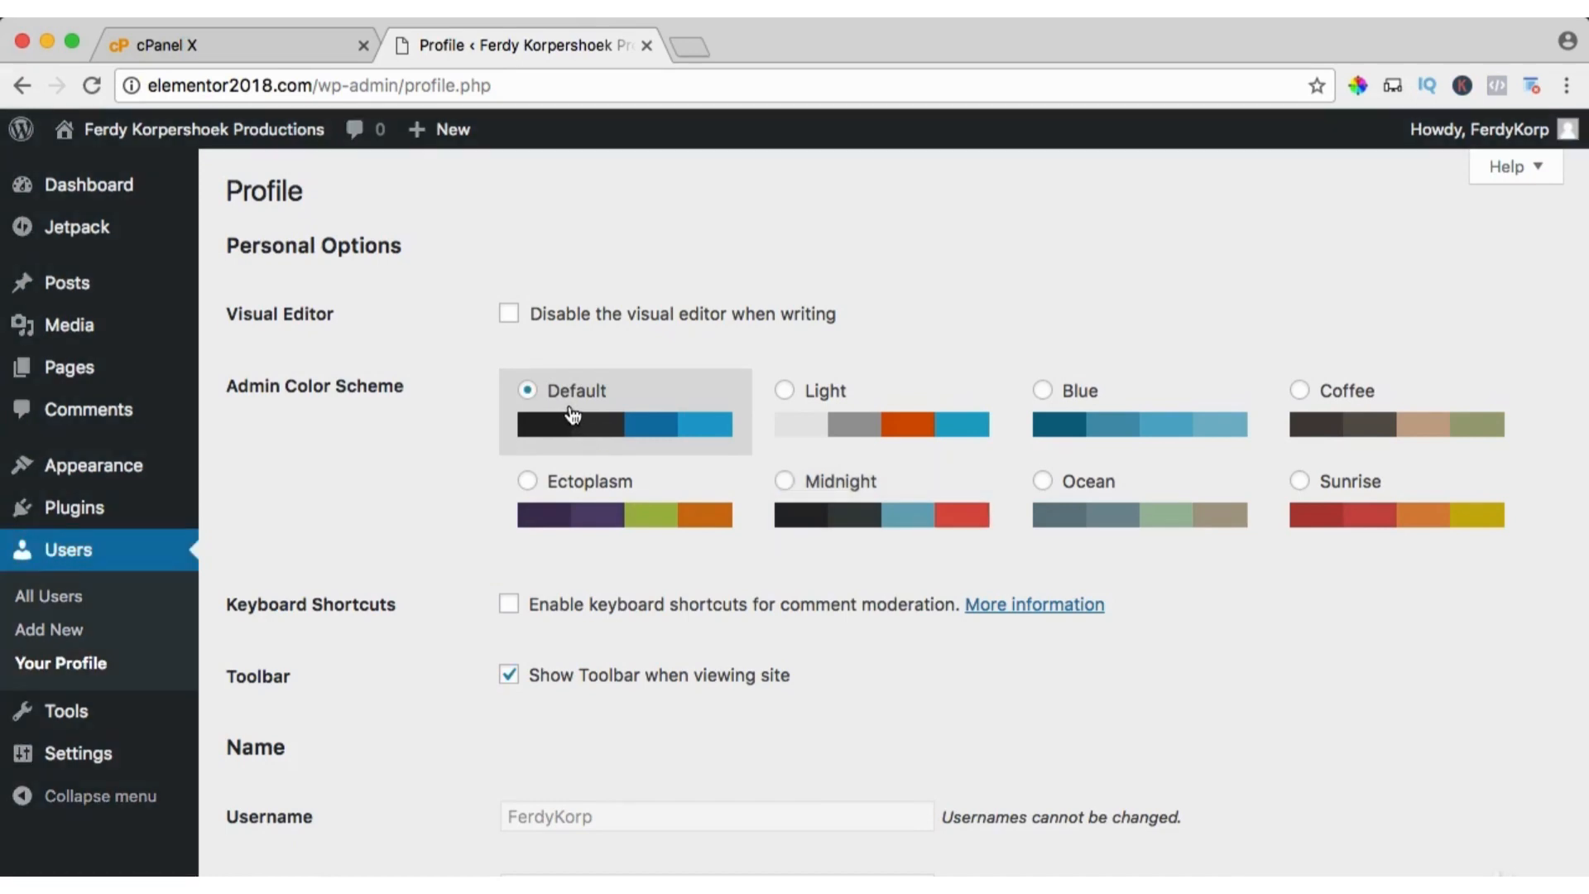
- Fill in the first name and last name of the account owner in the profile's Name section
{"action": "scroll", "coordinate": [572, 416], "scroll_direction": "down", "scroll_amount": 5}
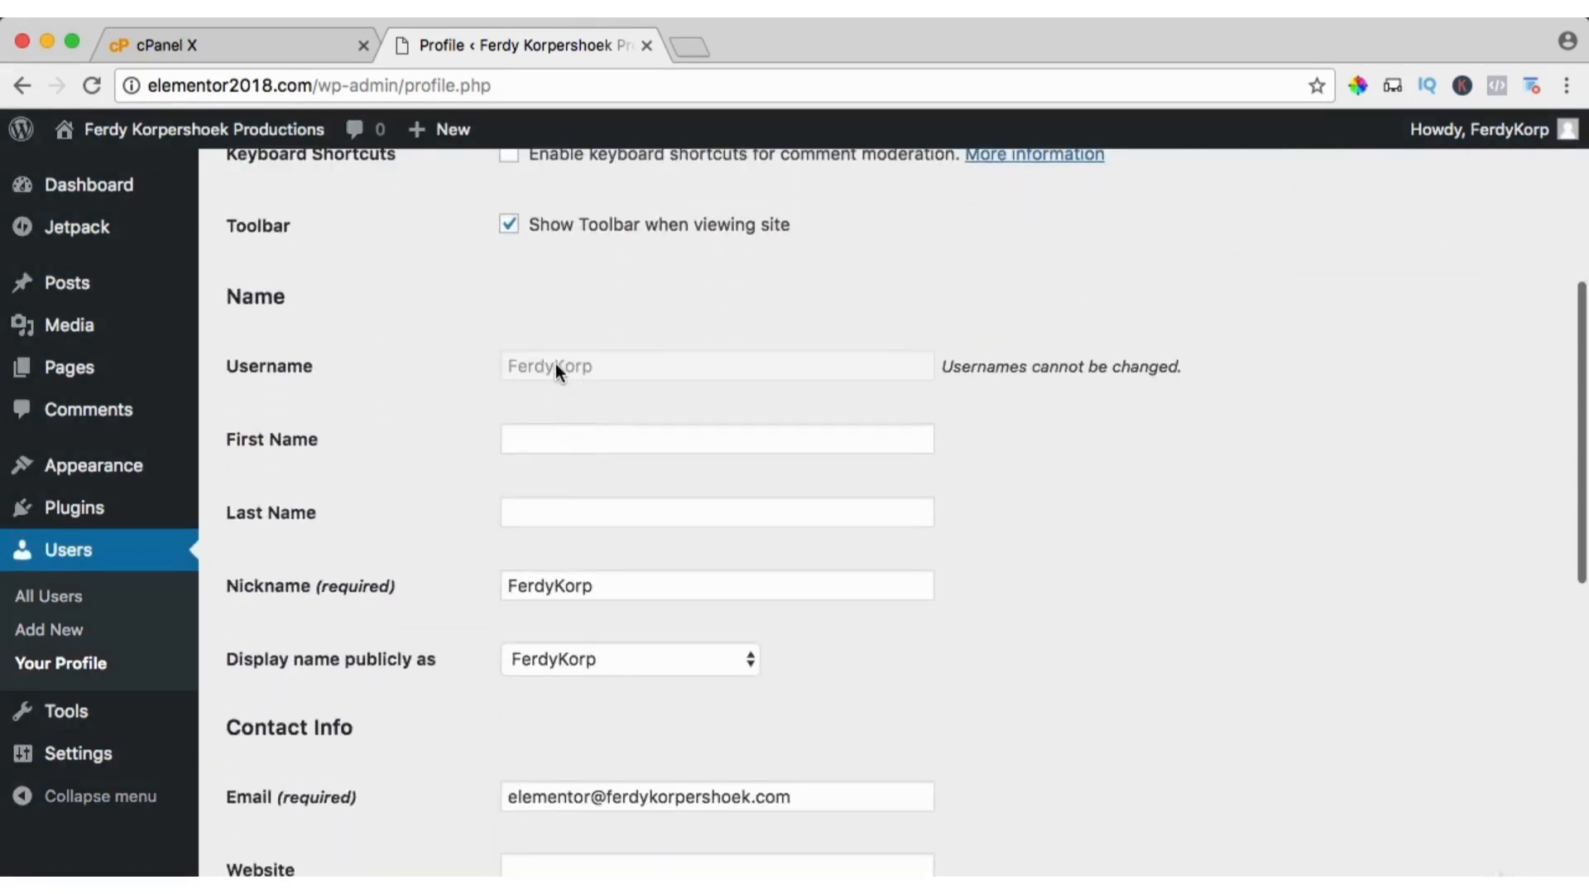
{"action": "scroll", "coordinate": [545, 369], "scroll_direction": "down", "scroll_amount": 2}
{"action": "left_click", "coordinate": [550, 346]}
{"action": "type", "text": "Fe"}
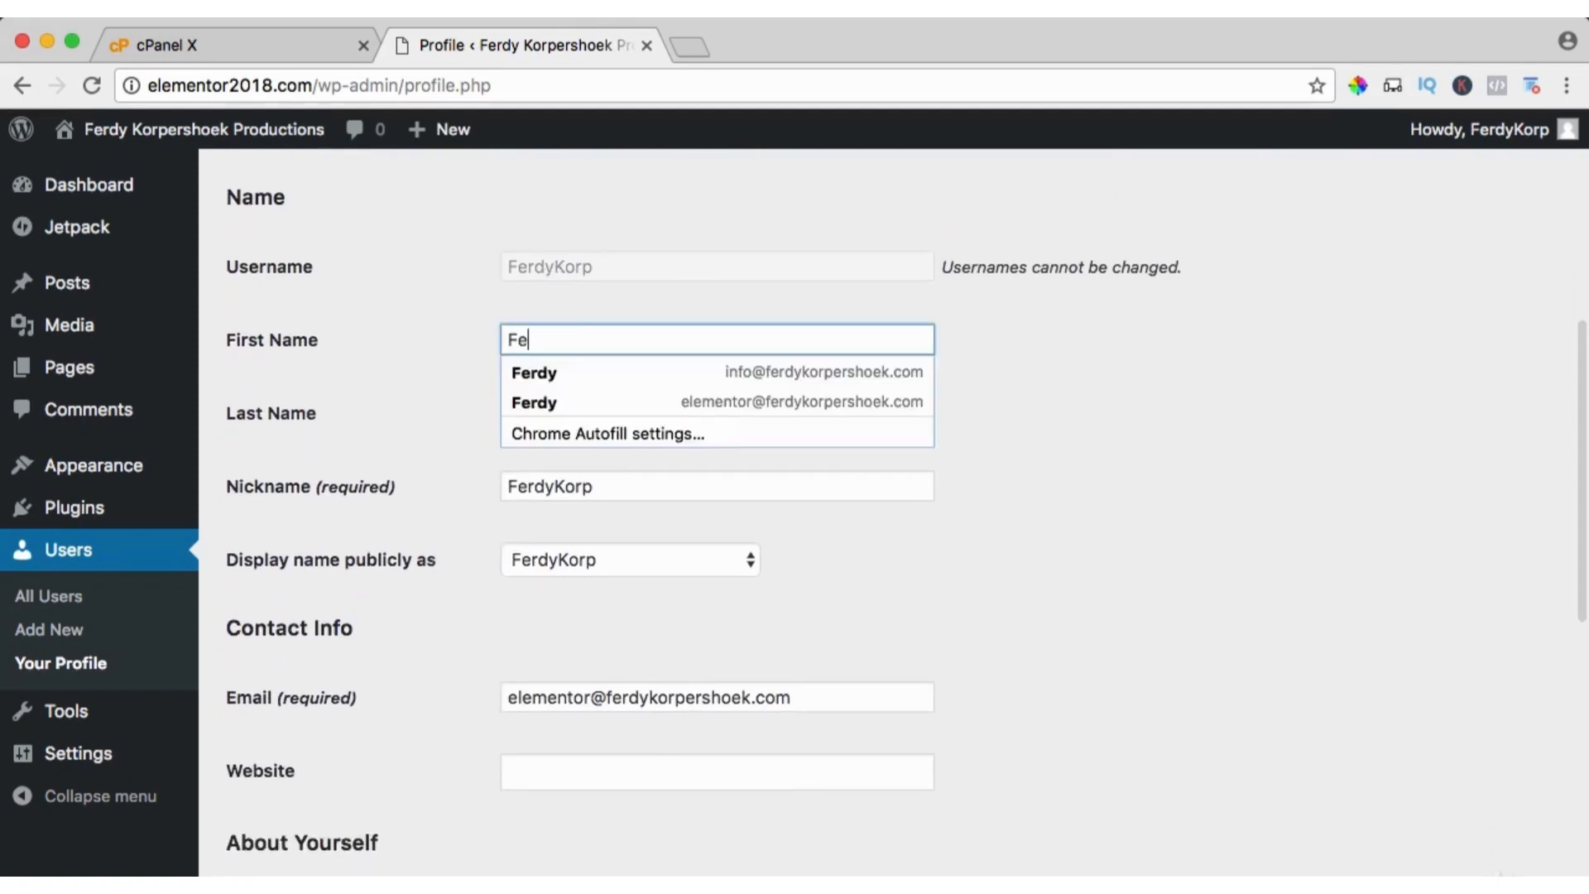
{"action": "type", "text": "rdy"}
{"action": "key", "text": "Tab"}
{"action": "type", "text": "Korpershoek"}
{"action": "key", "text": "Tab"}
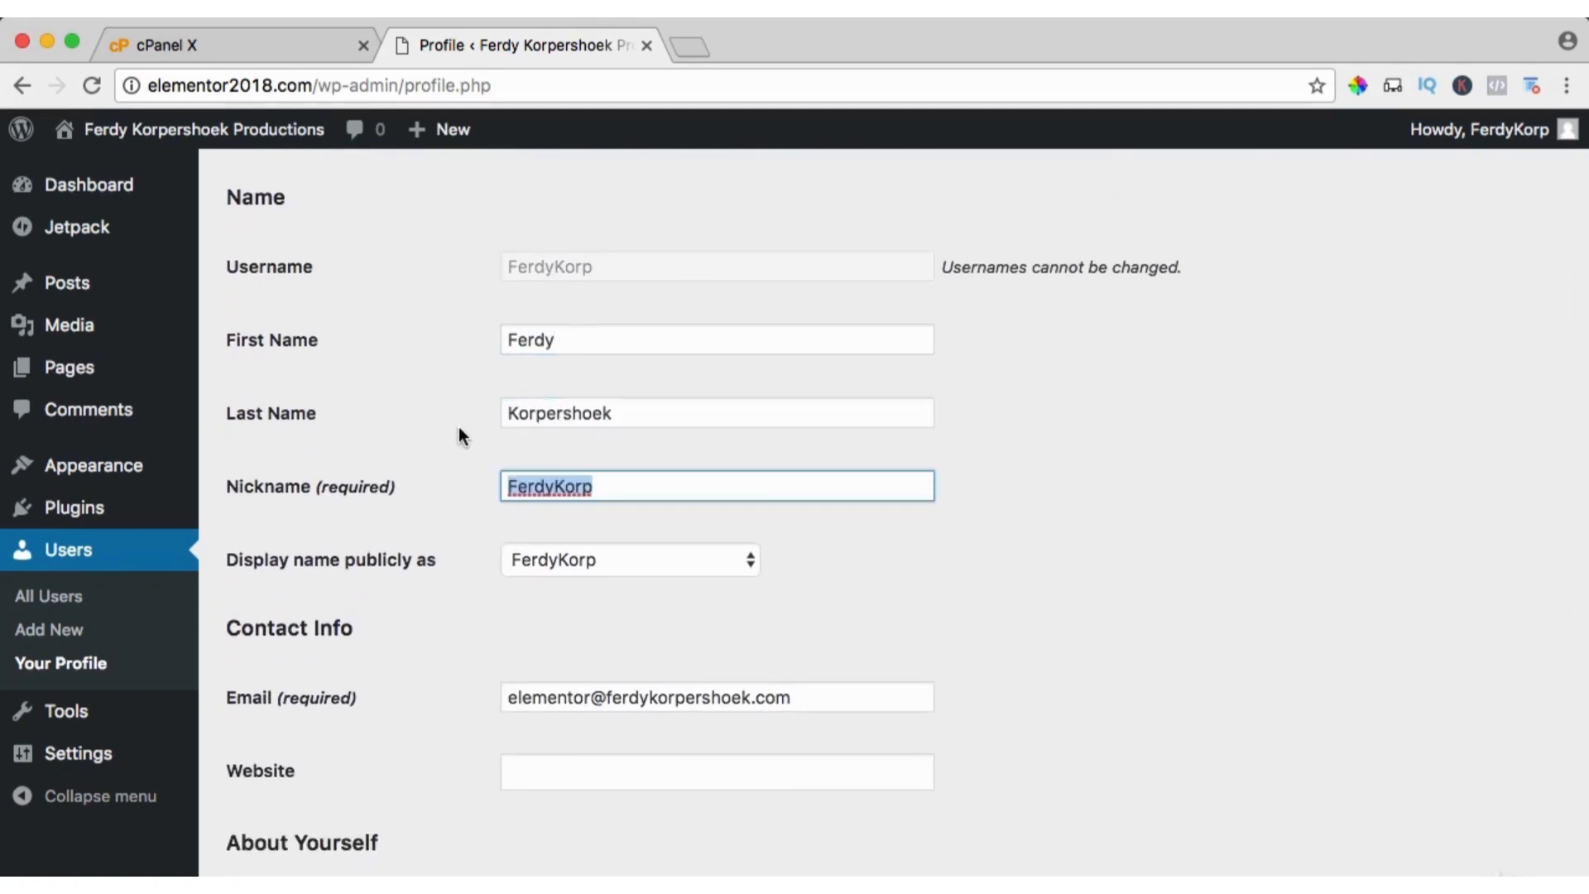
- View the live site in a separate tab and open the WordPress Resources at SiteGround post to check its author name
{"action": "scroll", "coordinate": [430, 460], "scroll_direction": "down", "scroll_amount": 2}
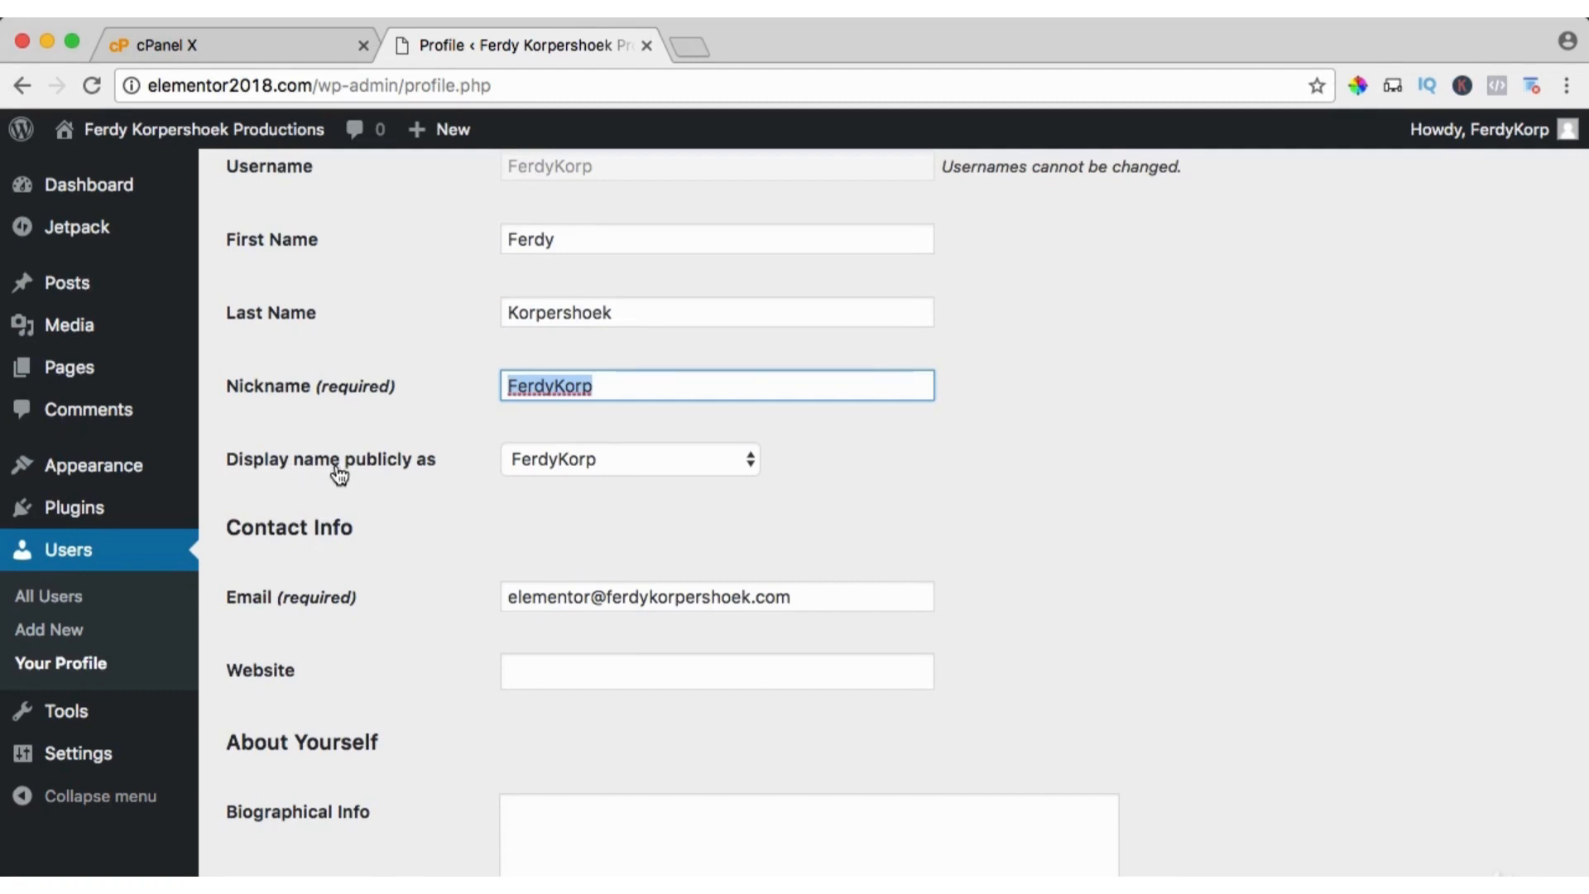
{"action": "mouse_move", "coordinate": [212, 134]}
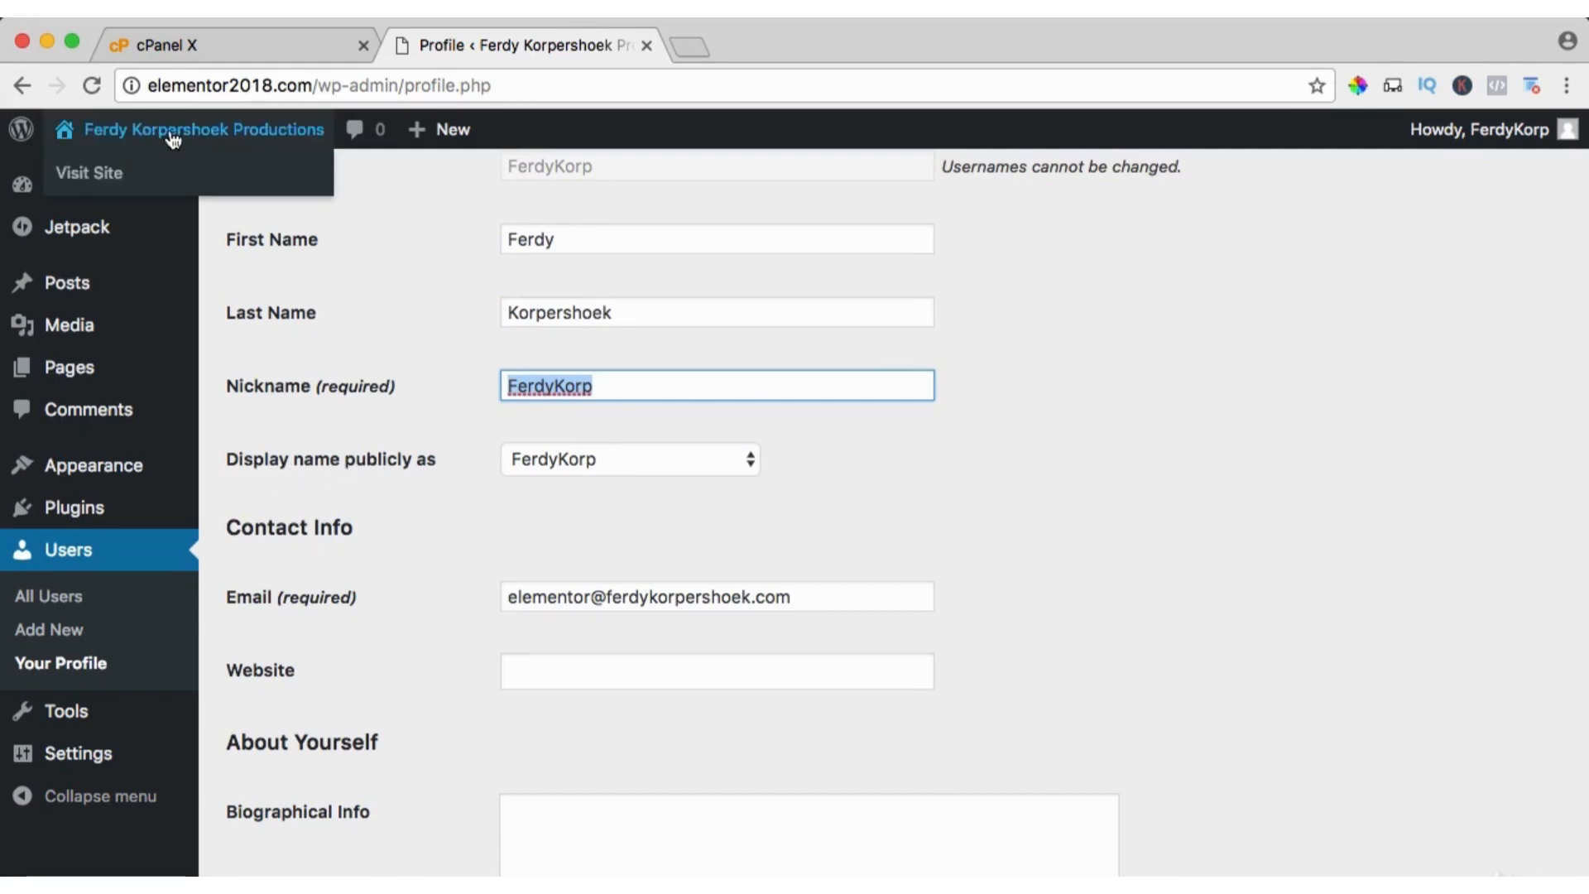
{"action": "left_click", "coordinate": [174, 133], "text": "super"}
{"action": "left_click", "coordinate": [792, 43]}
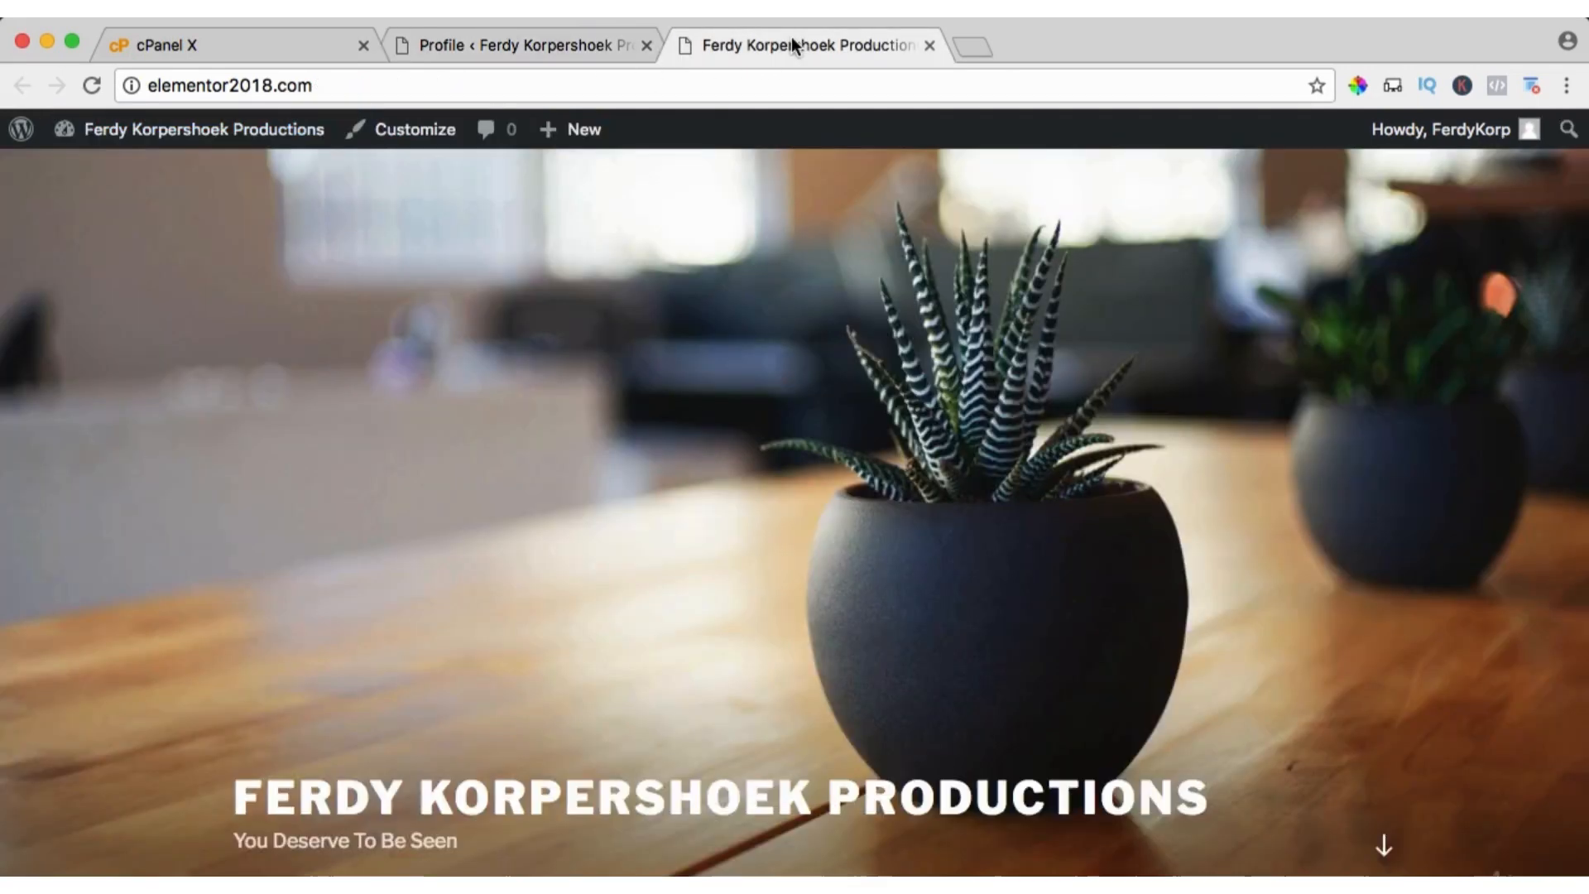
{"action": "scroll", "coordinate": [588, 368], "scroll_direction": "down", "scroll_amount": 10}
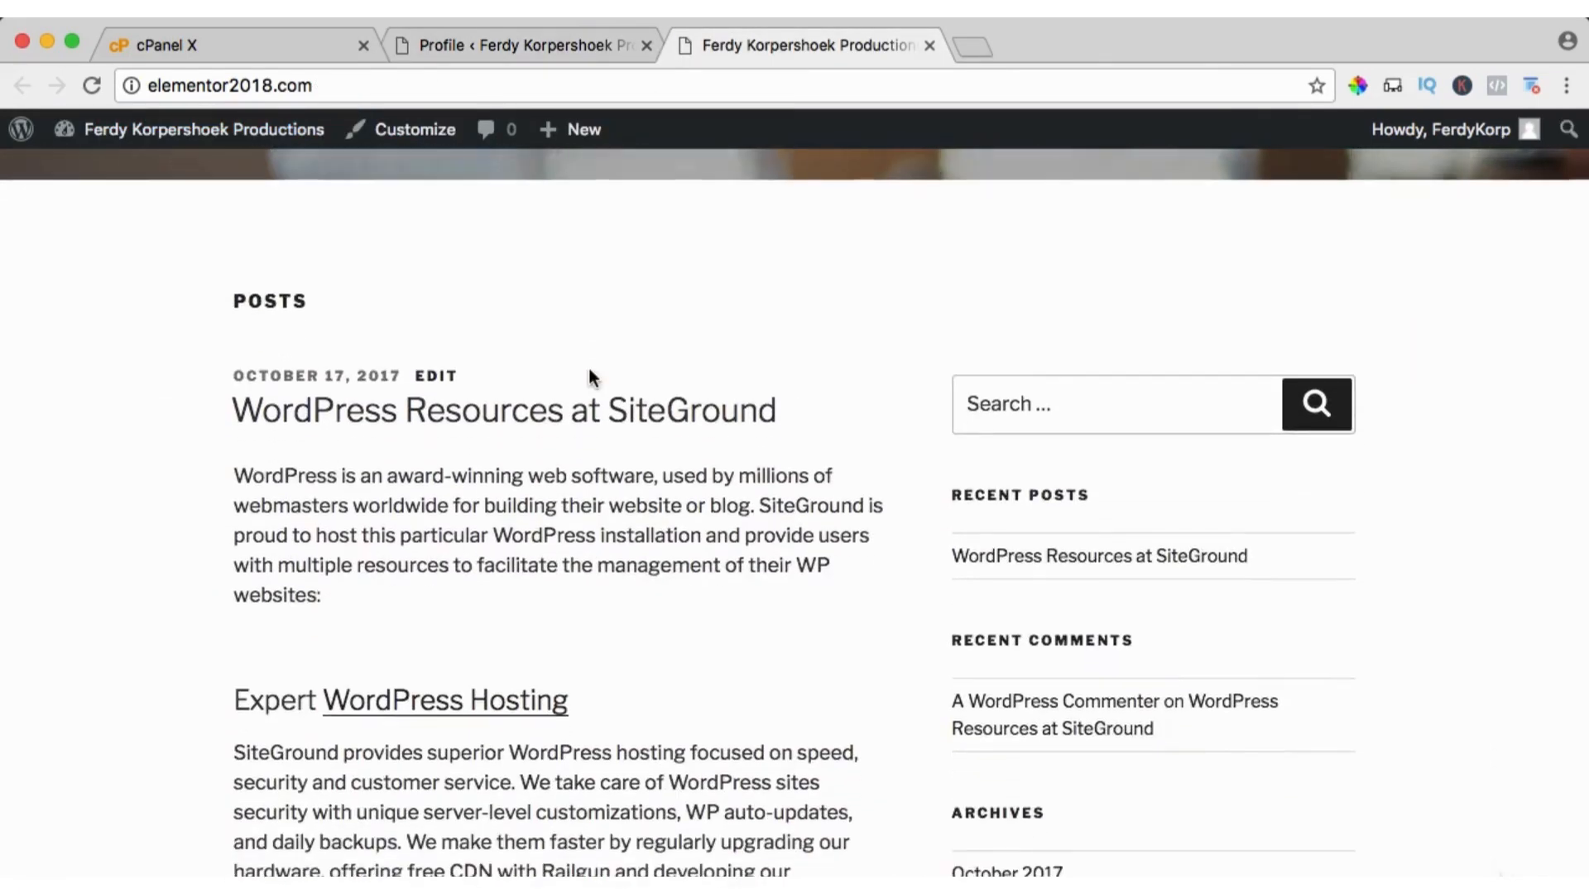
{"action": "left_click", "coordinate": [479, 411]}
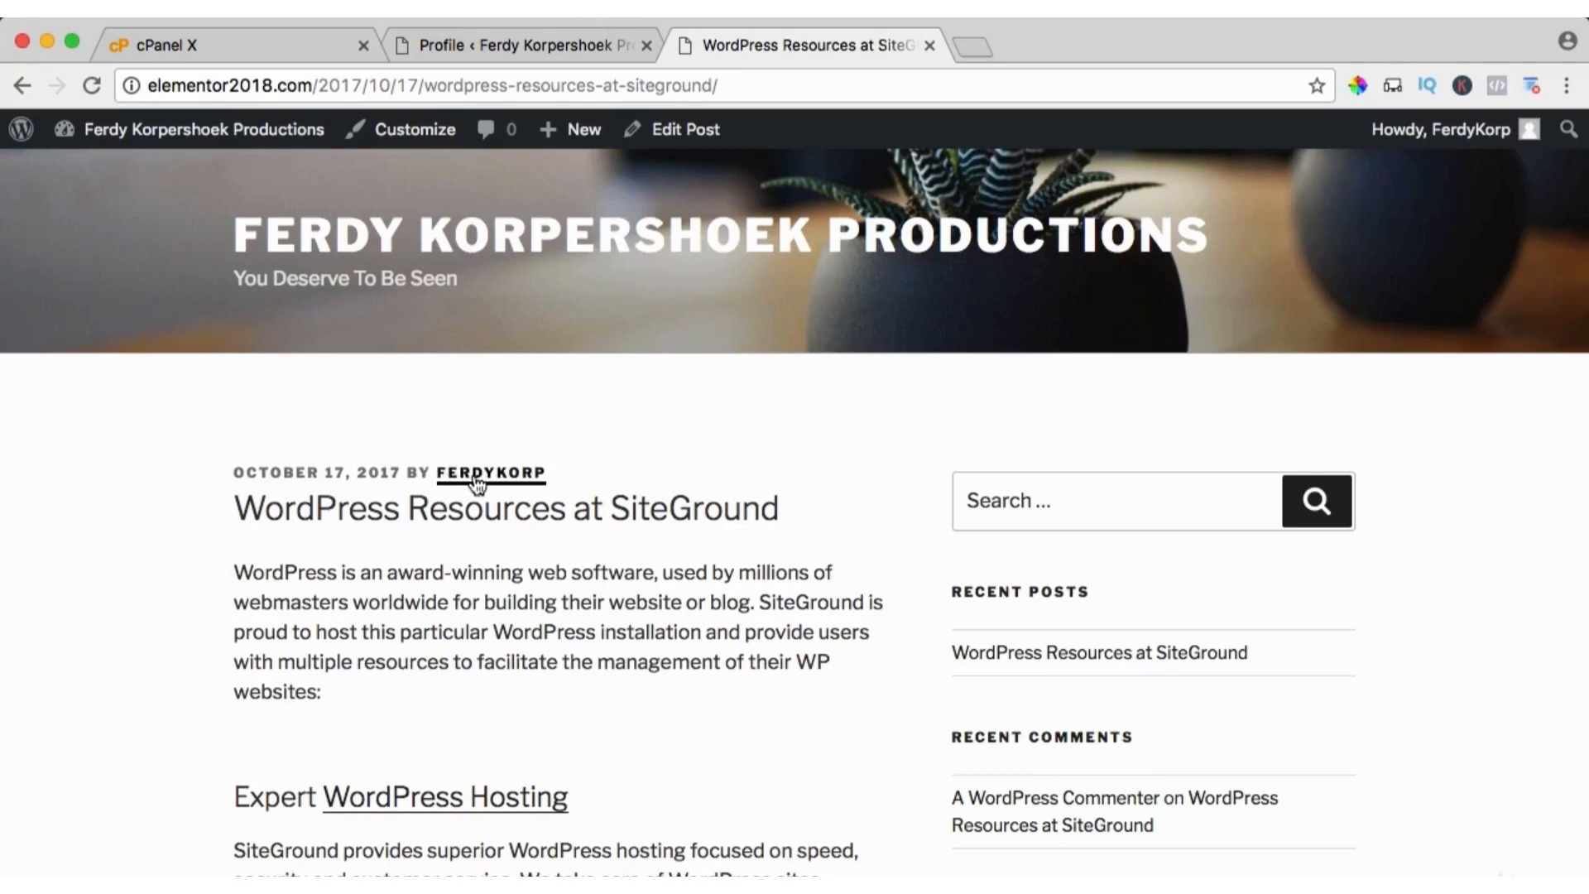
- Return to the profile and set the publicly displayed name to the full name, first name followed by last name
{"action": "left_click", "coordinate": [470, 47]}
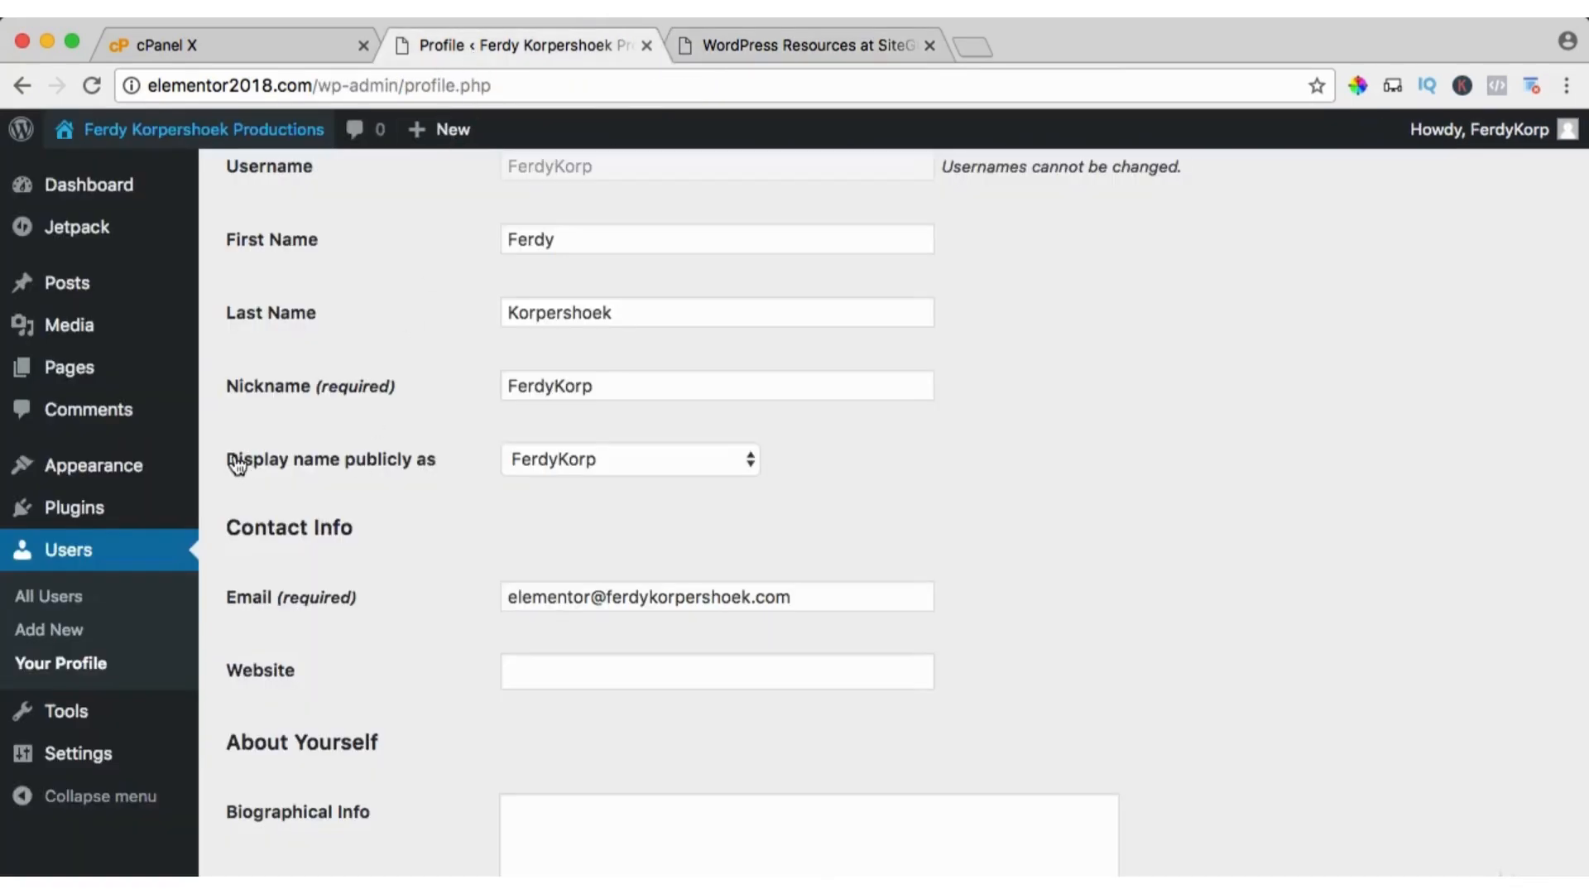
{"action": "left_click", "coordinate": [607, 460]}
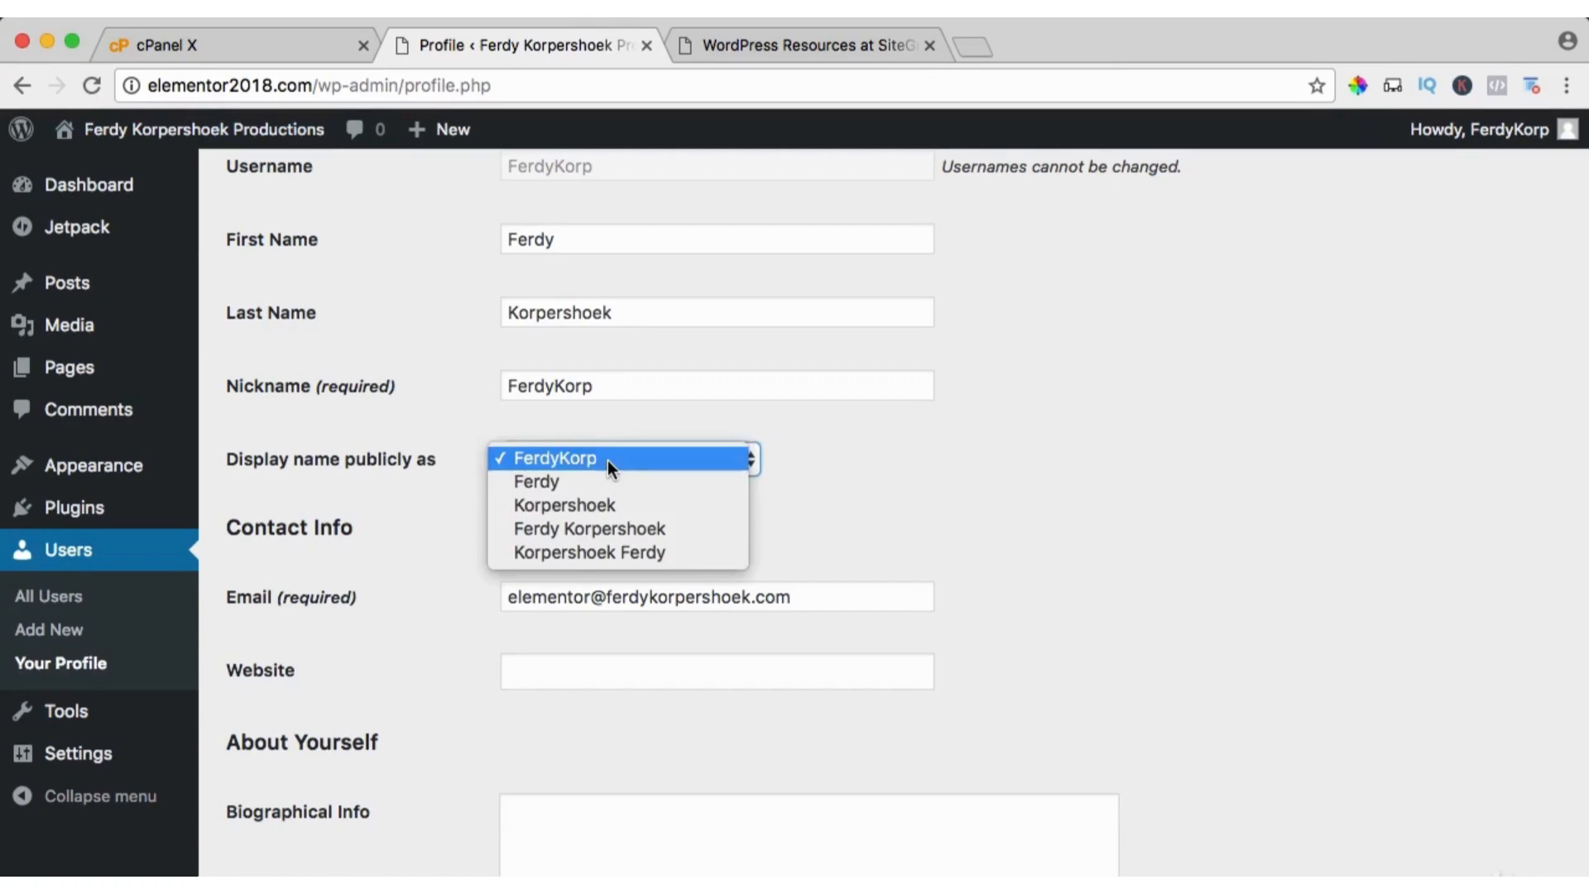
{"action": "left_click", "coordinate": [565, 528]}
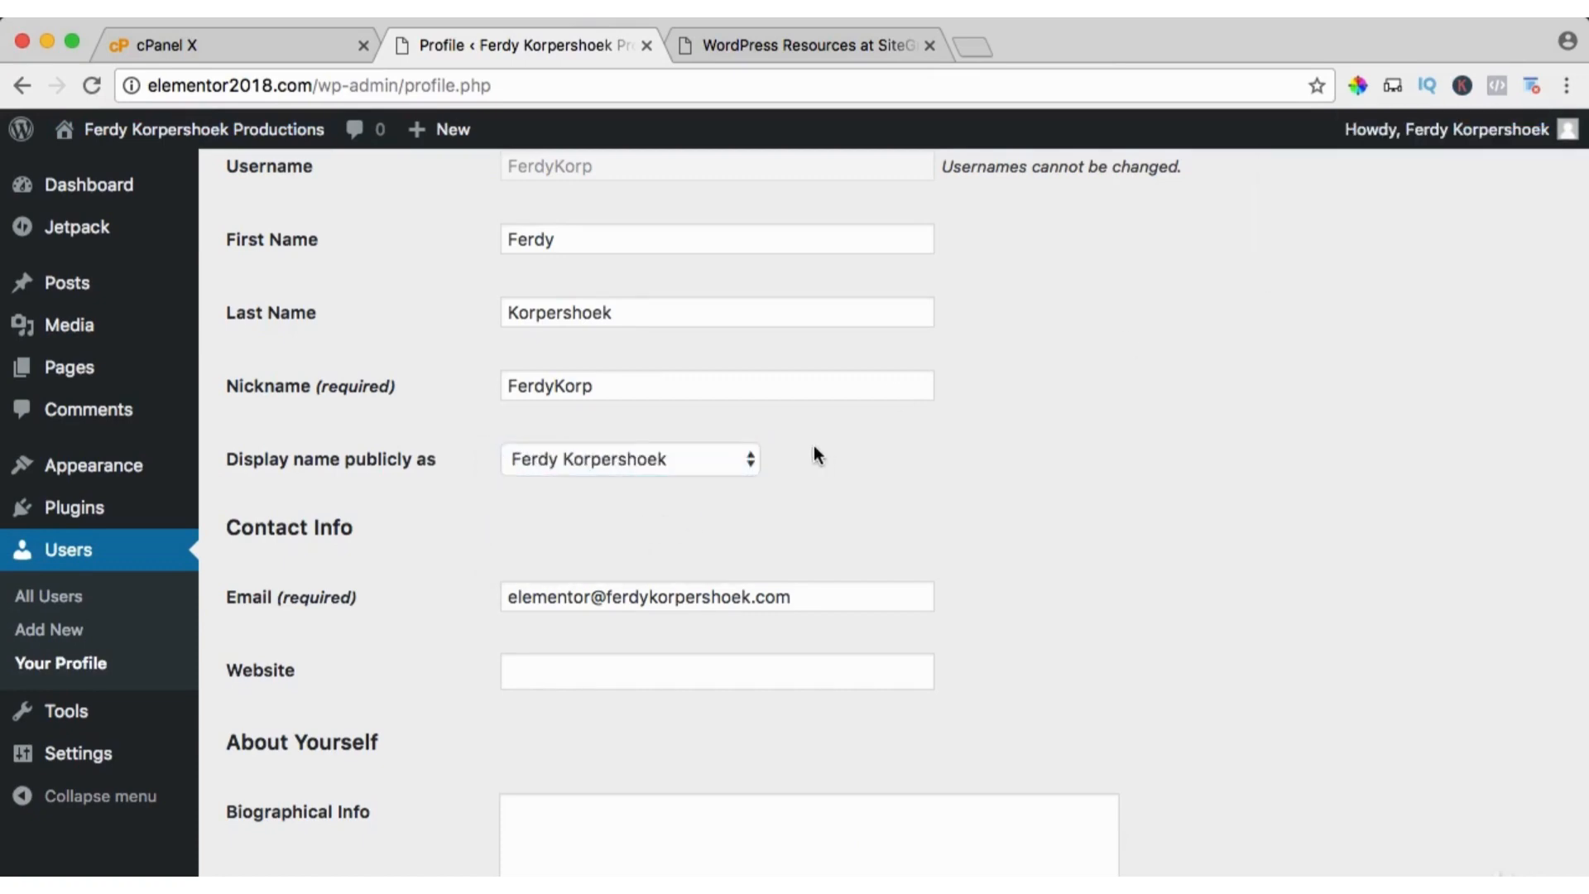
- Enter a new account password, confirm the use of a weak password, and update the profile
{"action": "scroll", "coordinate": [813, 451], "scroll_direction": "down", "scroll_amount": 5}
{"action": "scroll", "coordinate": [815, 454], "scroll_direction": "down", "scroll_amount": 10}
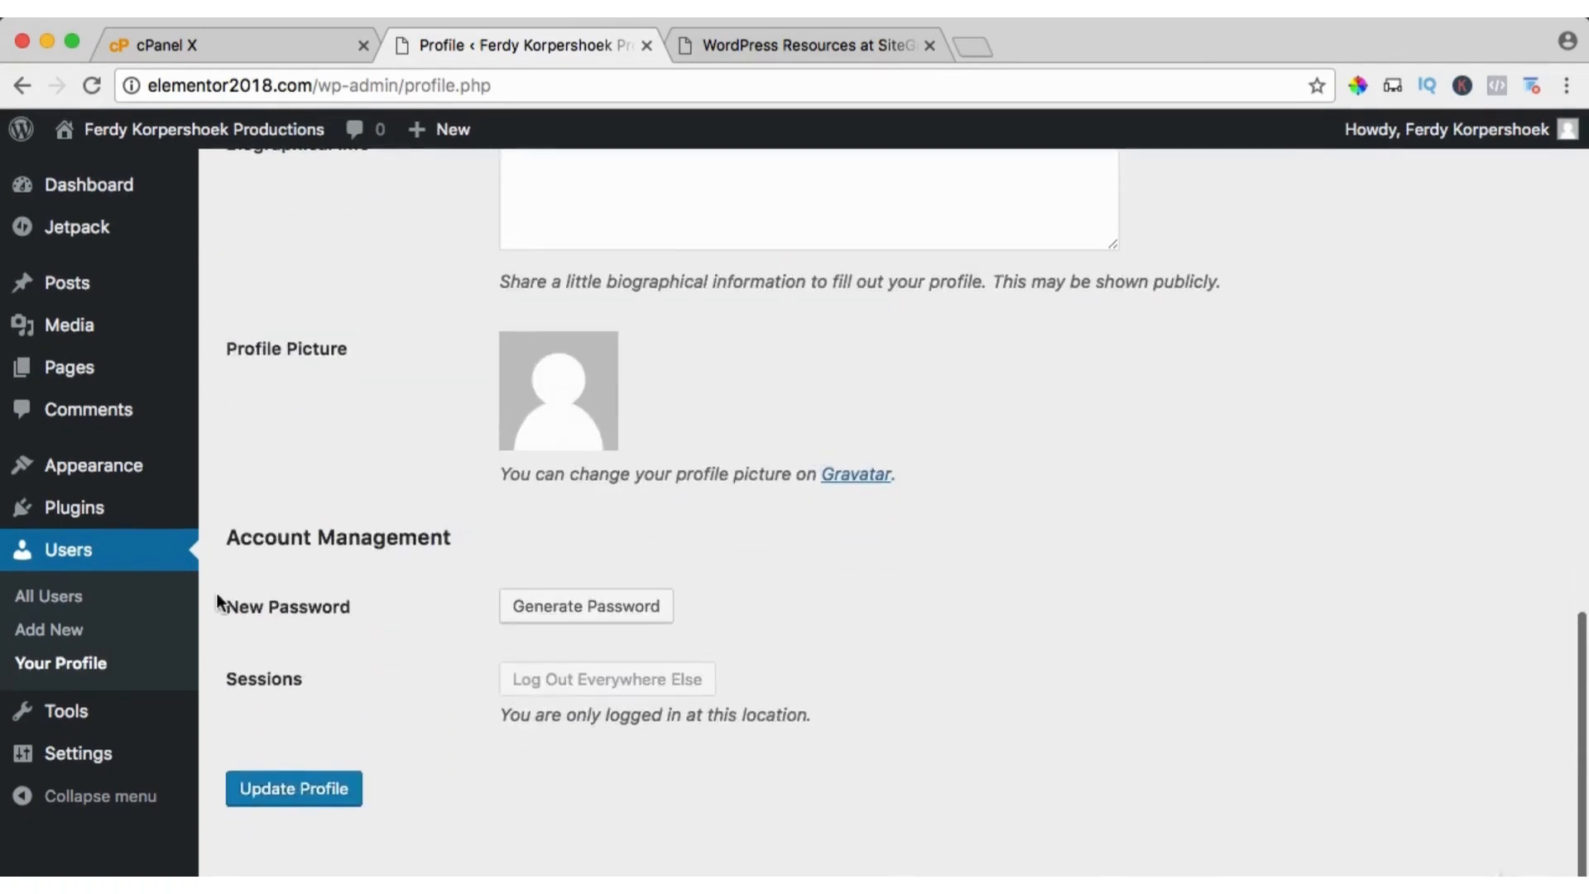
{"action": "left_click", "coordinate": [628, 614]}
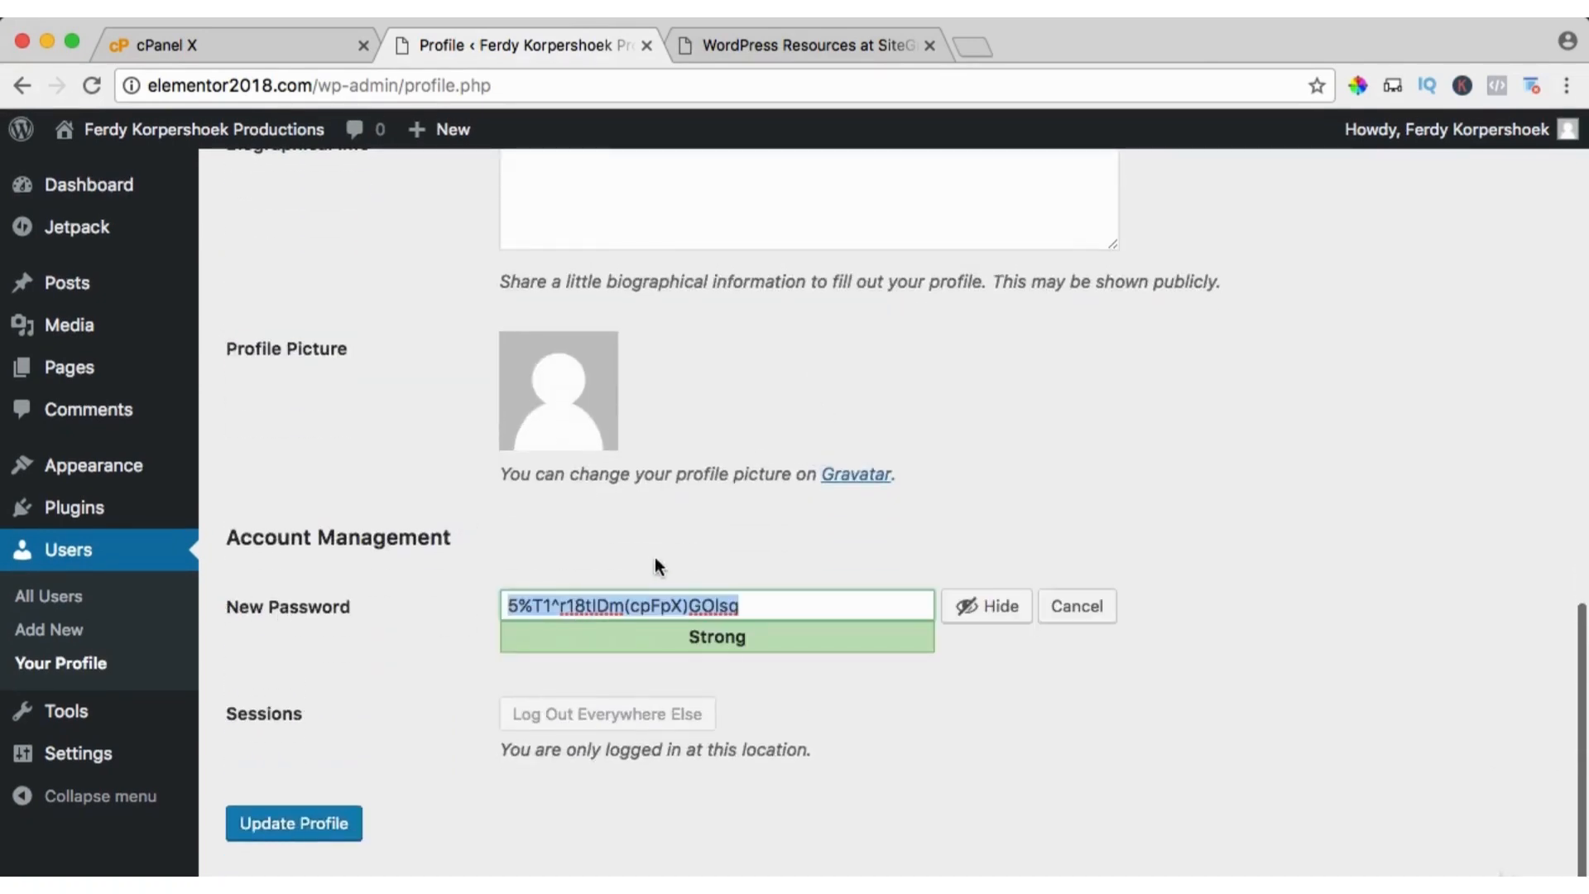
{"action": "type", "text": "********"}
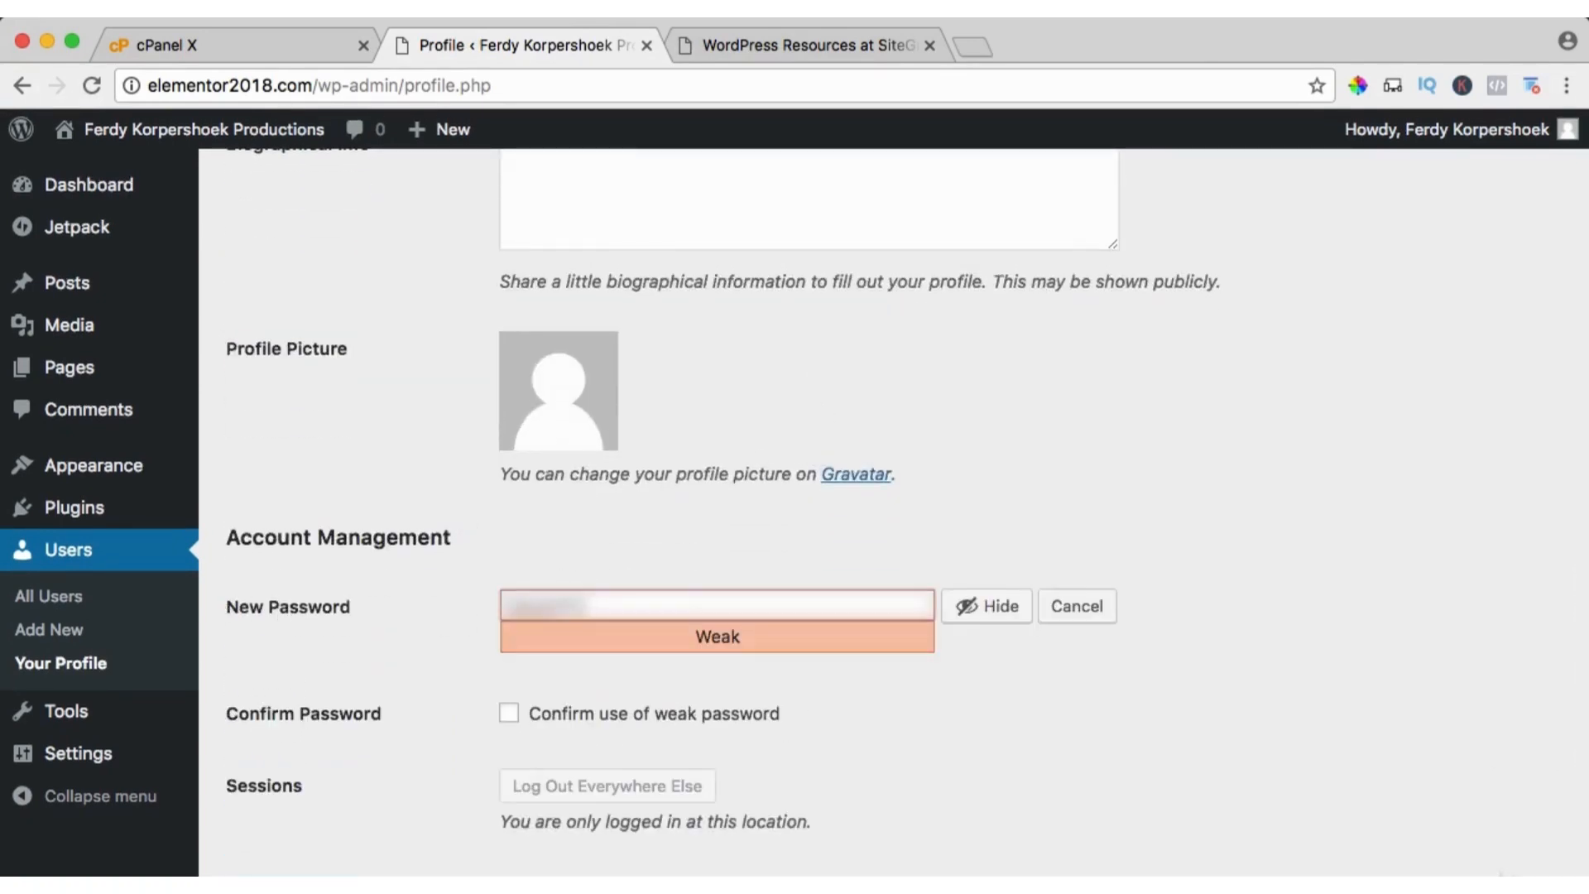
{"action": "left_click", "coordinate": [508, 713]}
{"action": "scroll", "coordinate": [472, 713], "scroll_direction": "down", "scroll_amount": 3}
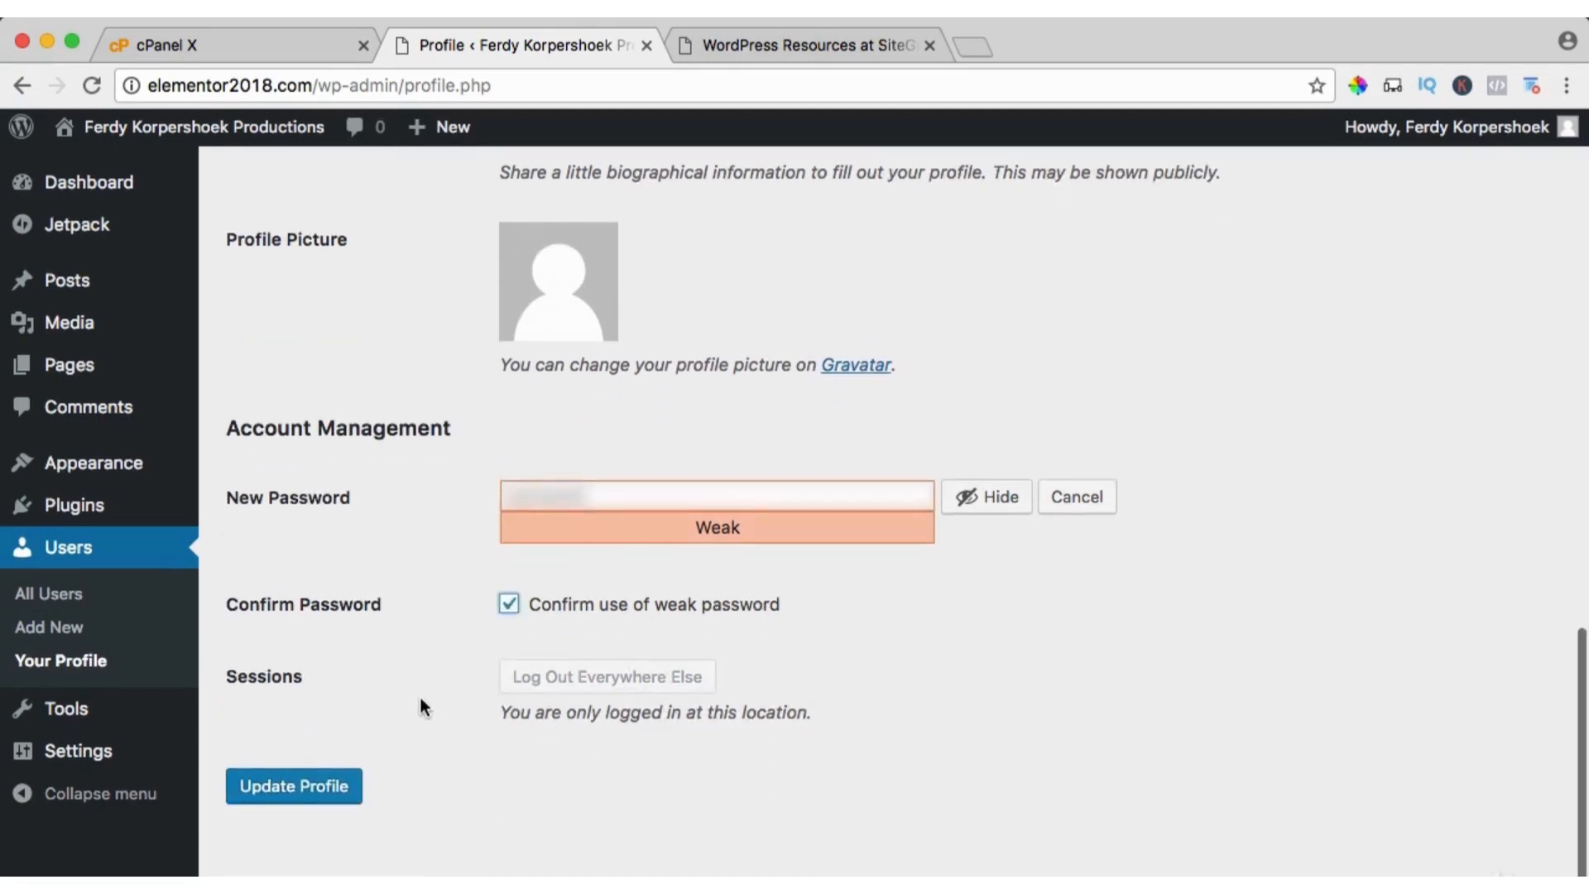
{"action": "left_click", "coordinate": [296, 788]}
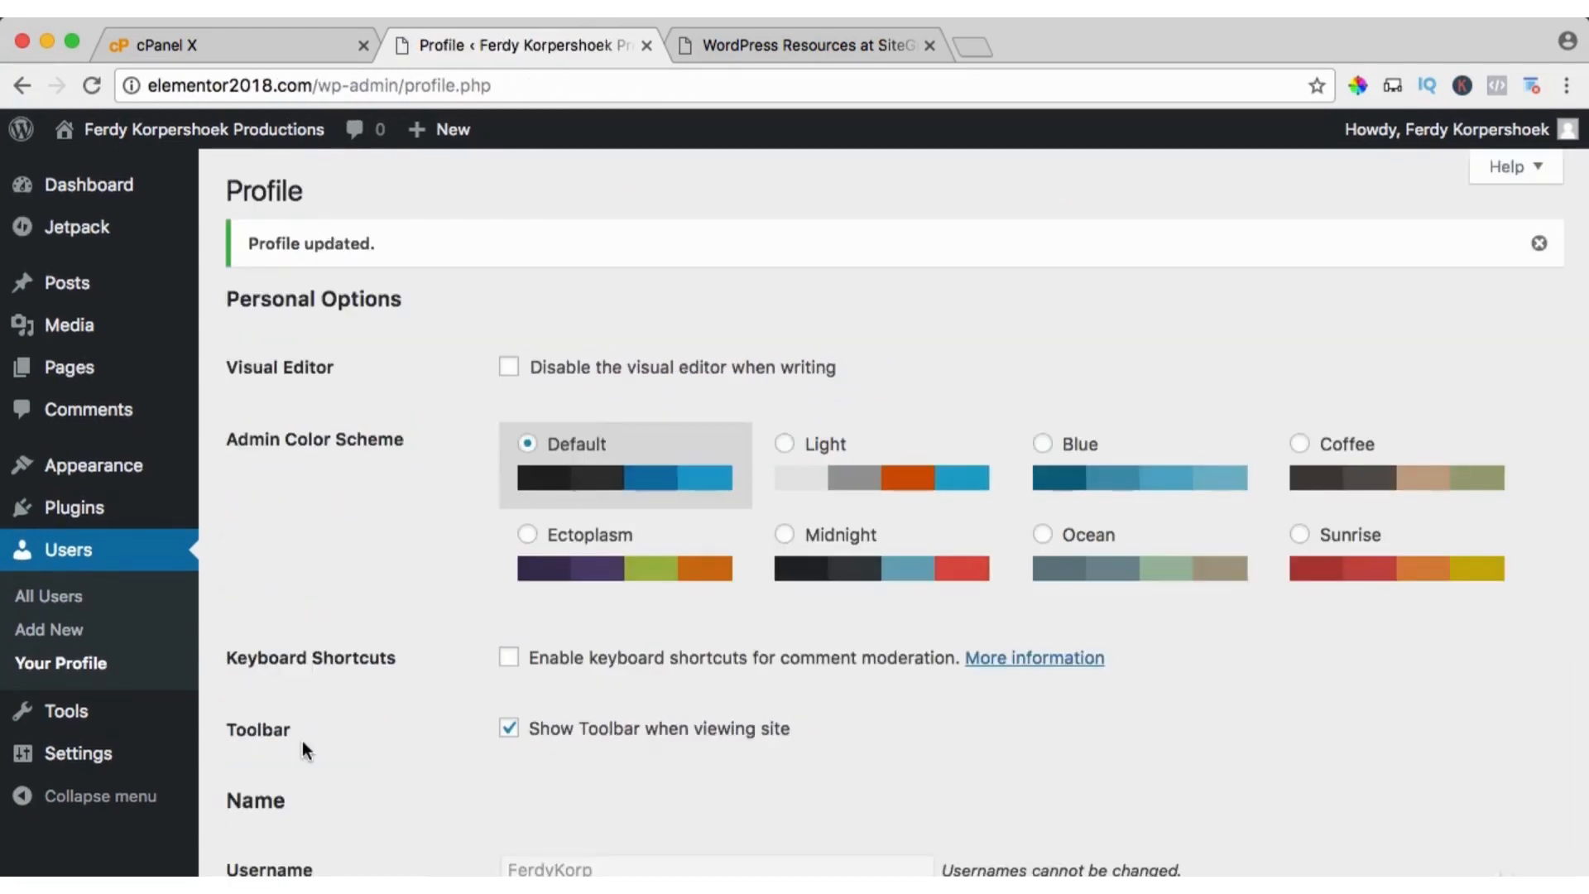
- Reload the WordPress Resources at SiteGround post and examine its author name and URL structure
{"action": "left_click", "coordinate": [811, 46]}
{"action": "key", "text": "super+r"}
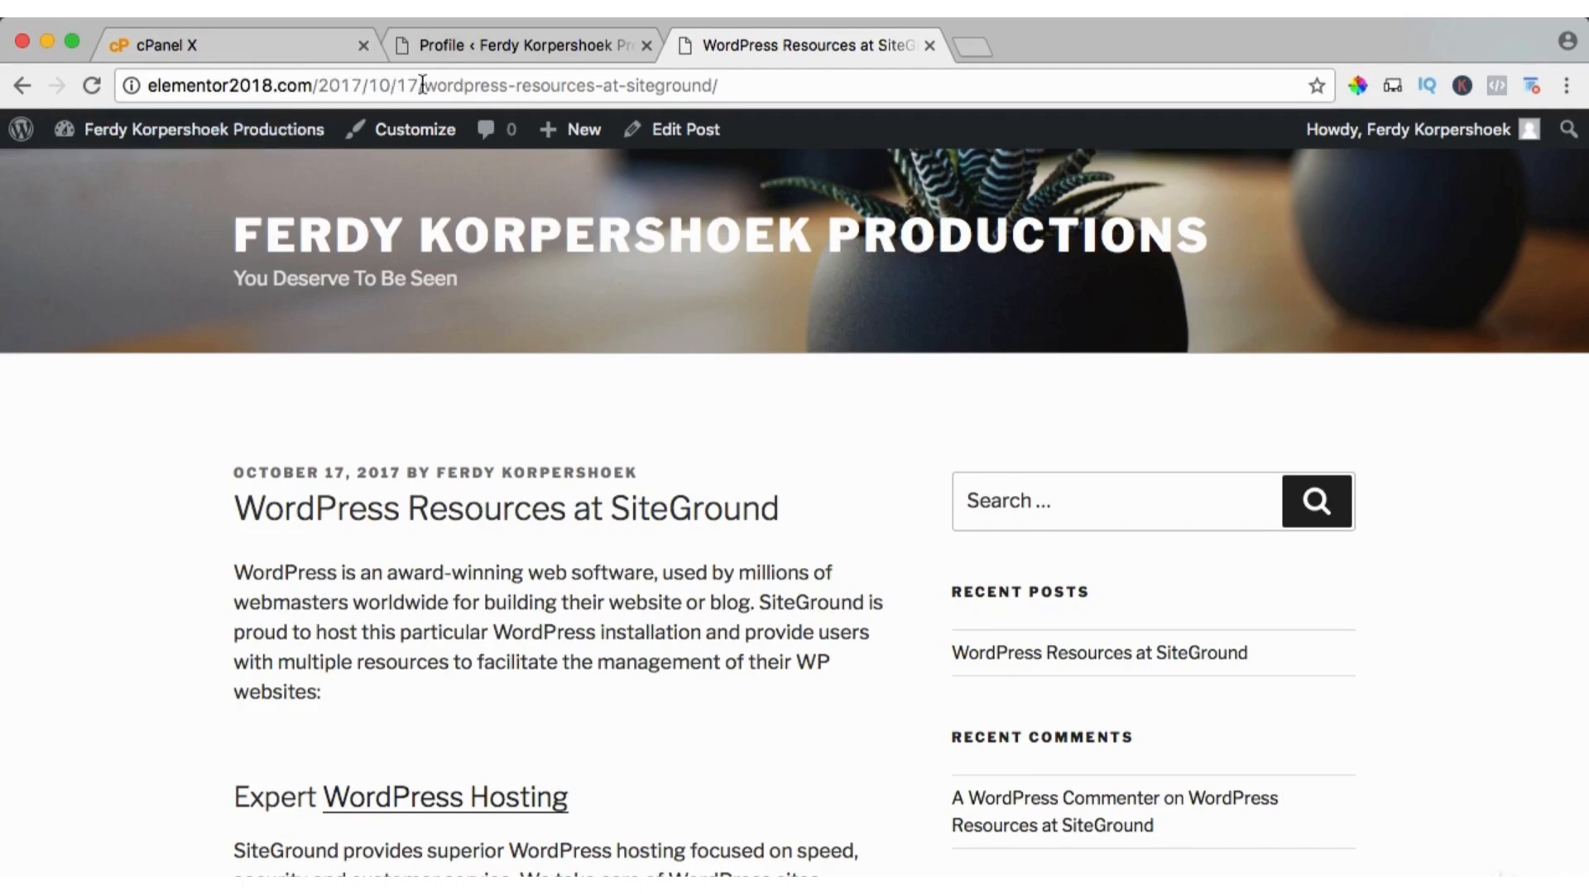
{"action": "left_click_drag", "start_coordinate": [422, 85], "coordinate": [718, 85]}
{"action": "left_click", "coordinate": [780, 87]}
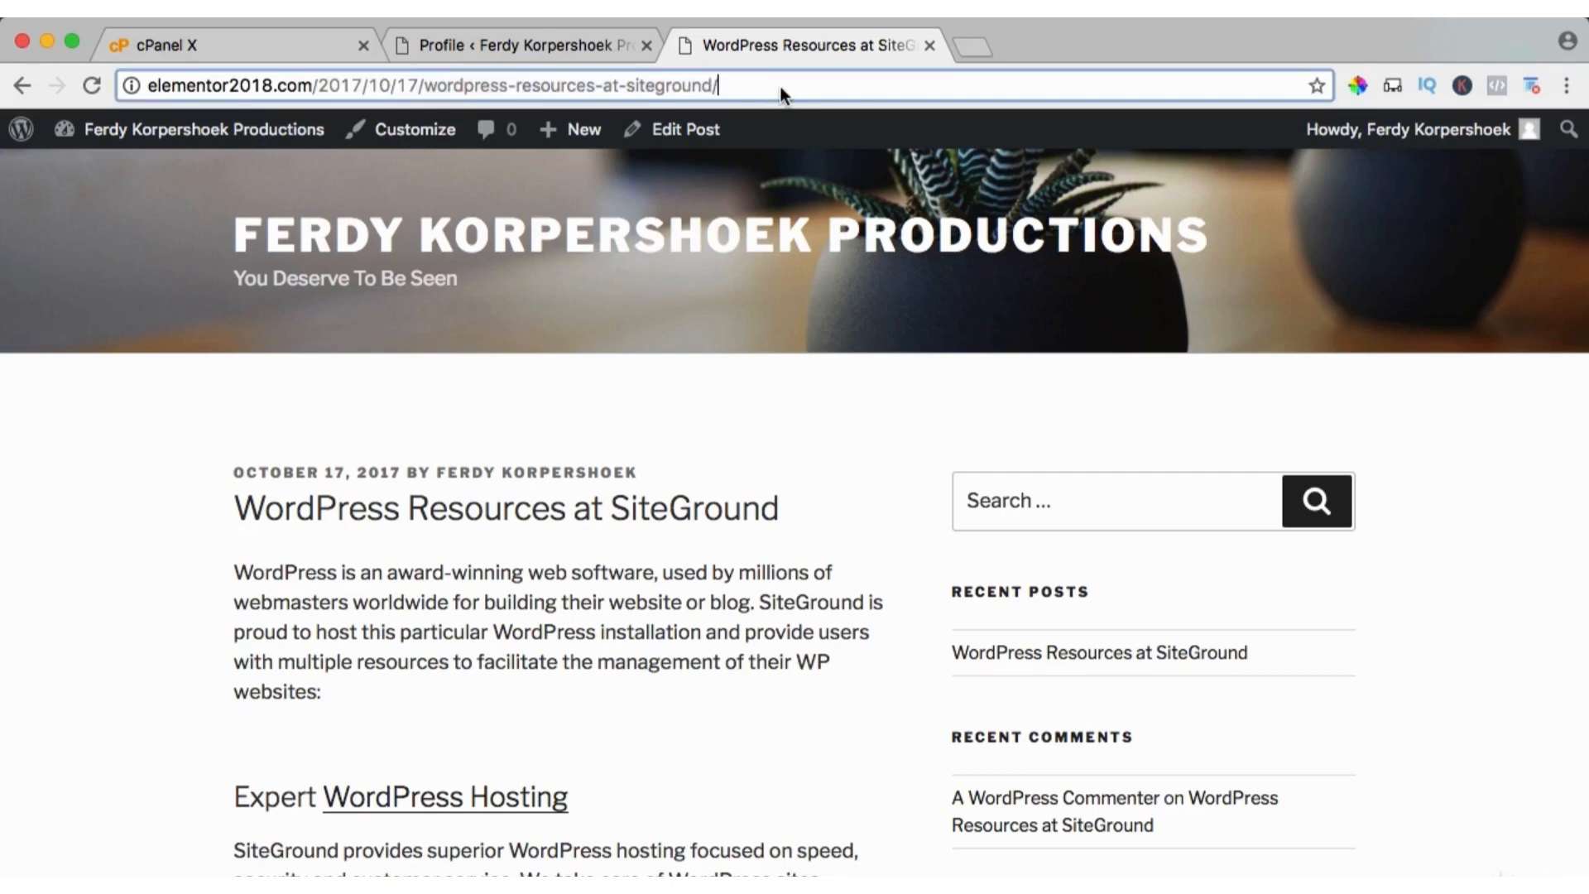
- Change the site's permalink structure from Day and name to Post name in the admin area and save the changes
{"action": "left_click", "coordinate": [519, 41]}
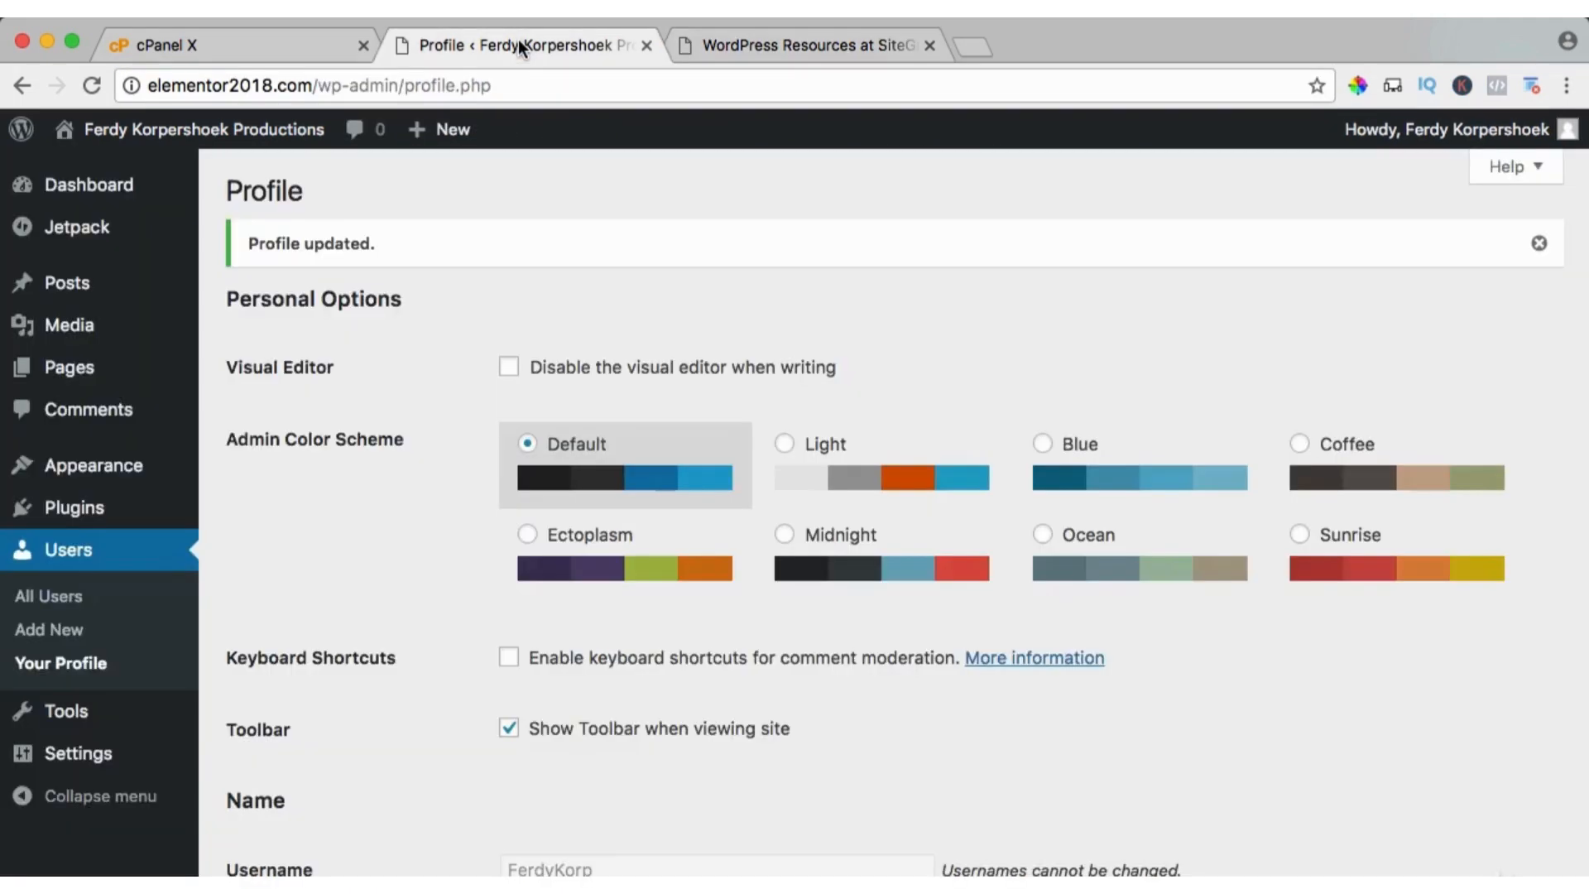
{"action": "mouse_move", "coordinate": [91, 752]}
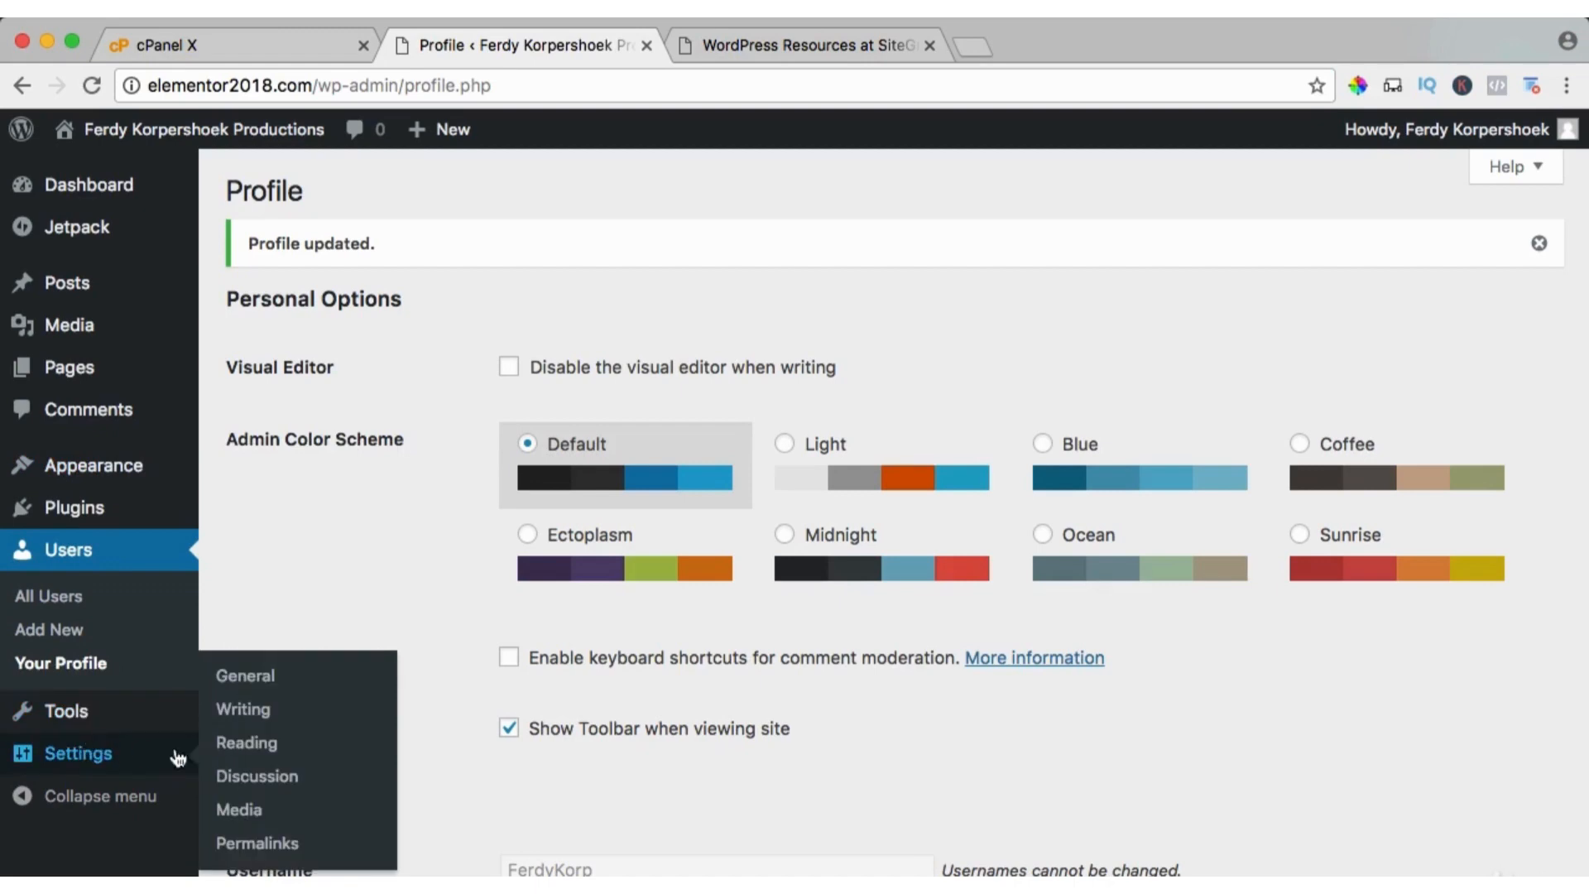
{"action": "left_click", "coordinate": [262, 843]}
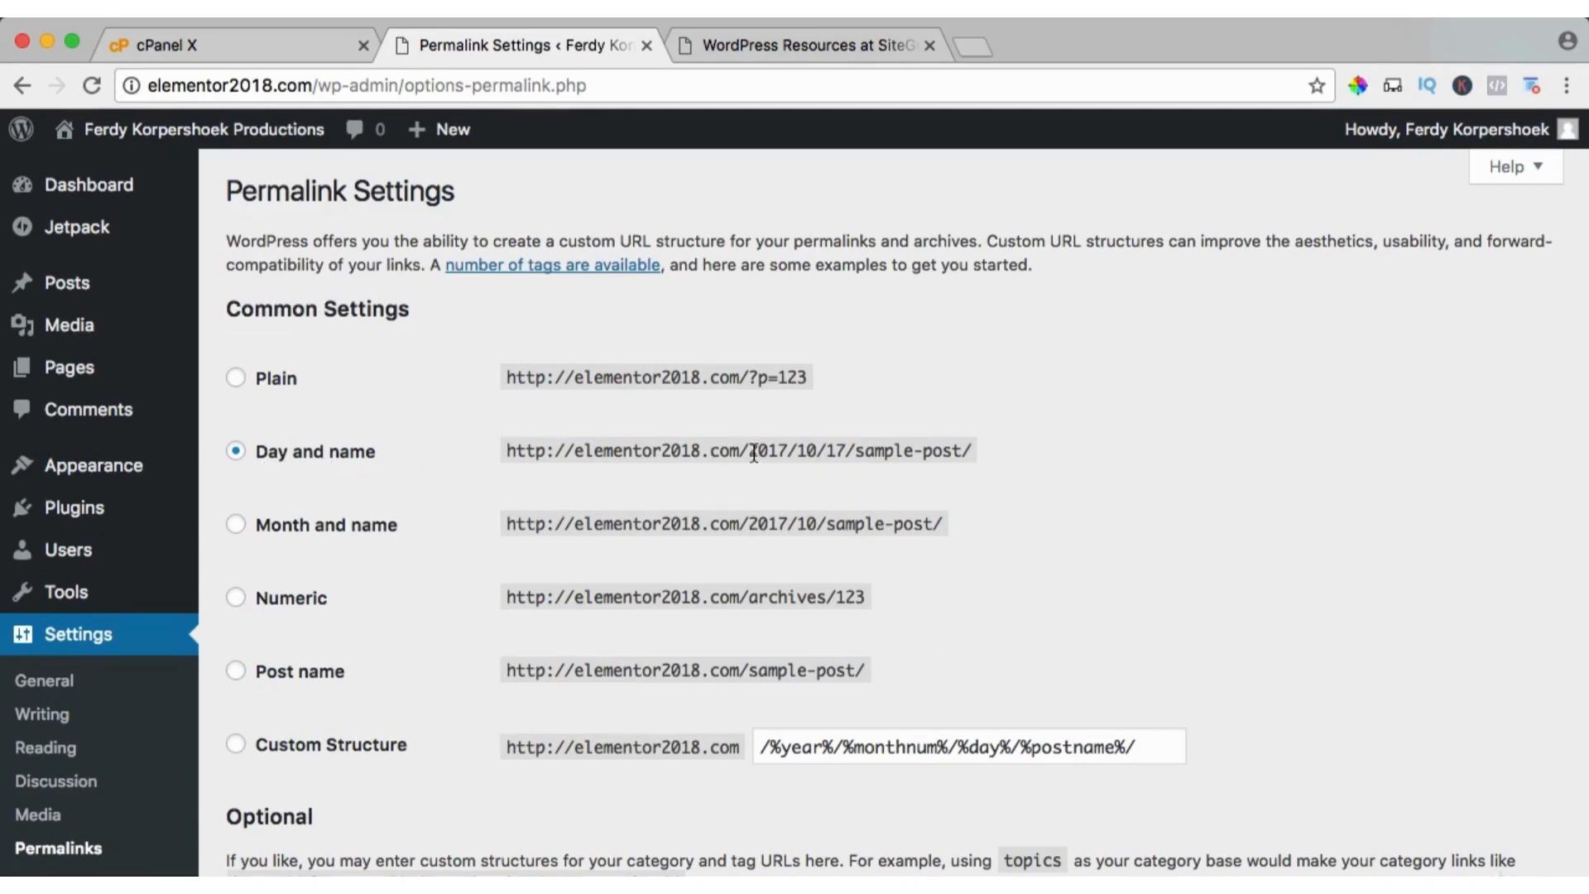
{"action": "left_click_drag", "start_coordinate": [754, 453], "coordinate": [933, 450]}
{"action": "left_click", "coordinate": [938, 450]}
{"action": "left_click", "coordinate": [236, 675]}
{"action": "scroll", "coordinate": [409, 631], "scroll_direction": "down", "scroll_amount": 5}
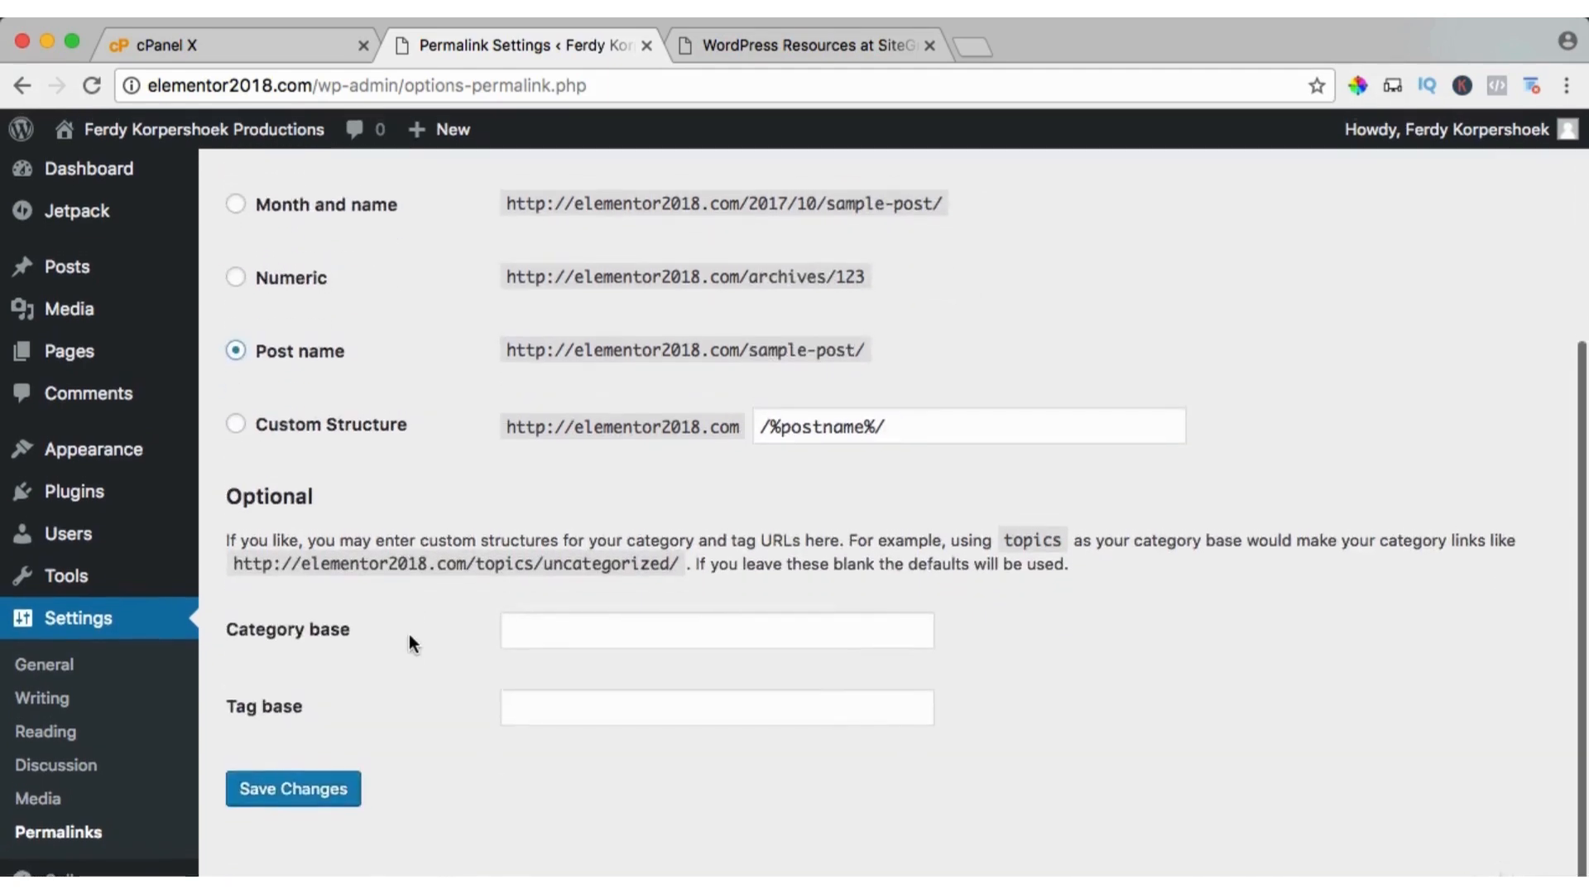
{"action": "left_click", "coordinate": [299, 791]}
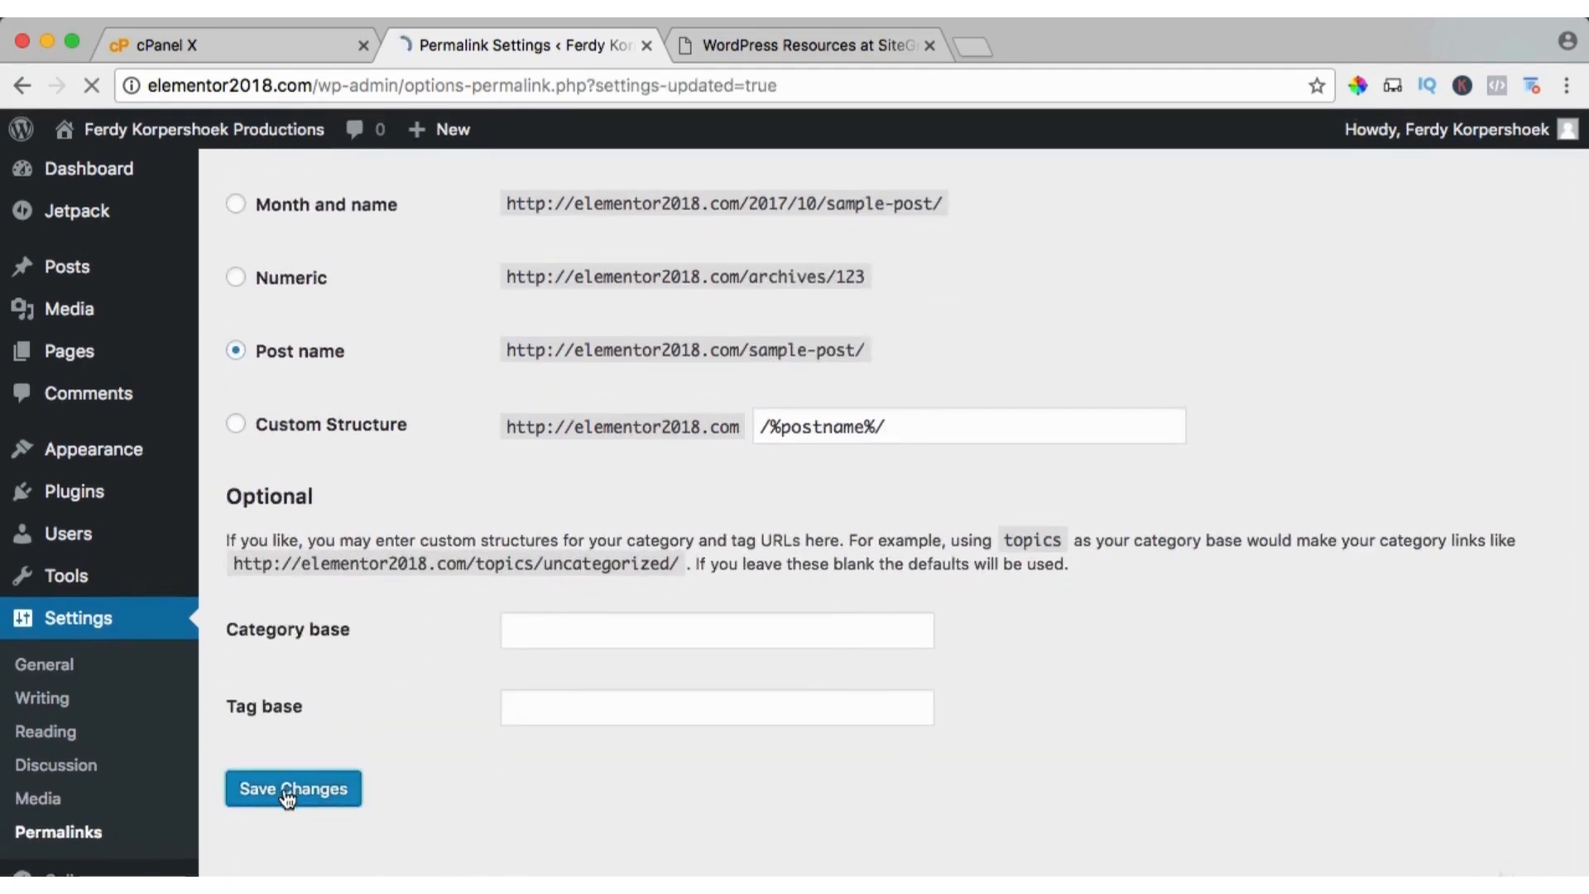
- Go to the live site's homepage and reopen the WordPress Resources at SiteGround post to check its URL
{"action": "left_click", "coordinate": [745, 42]}
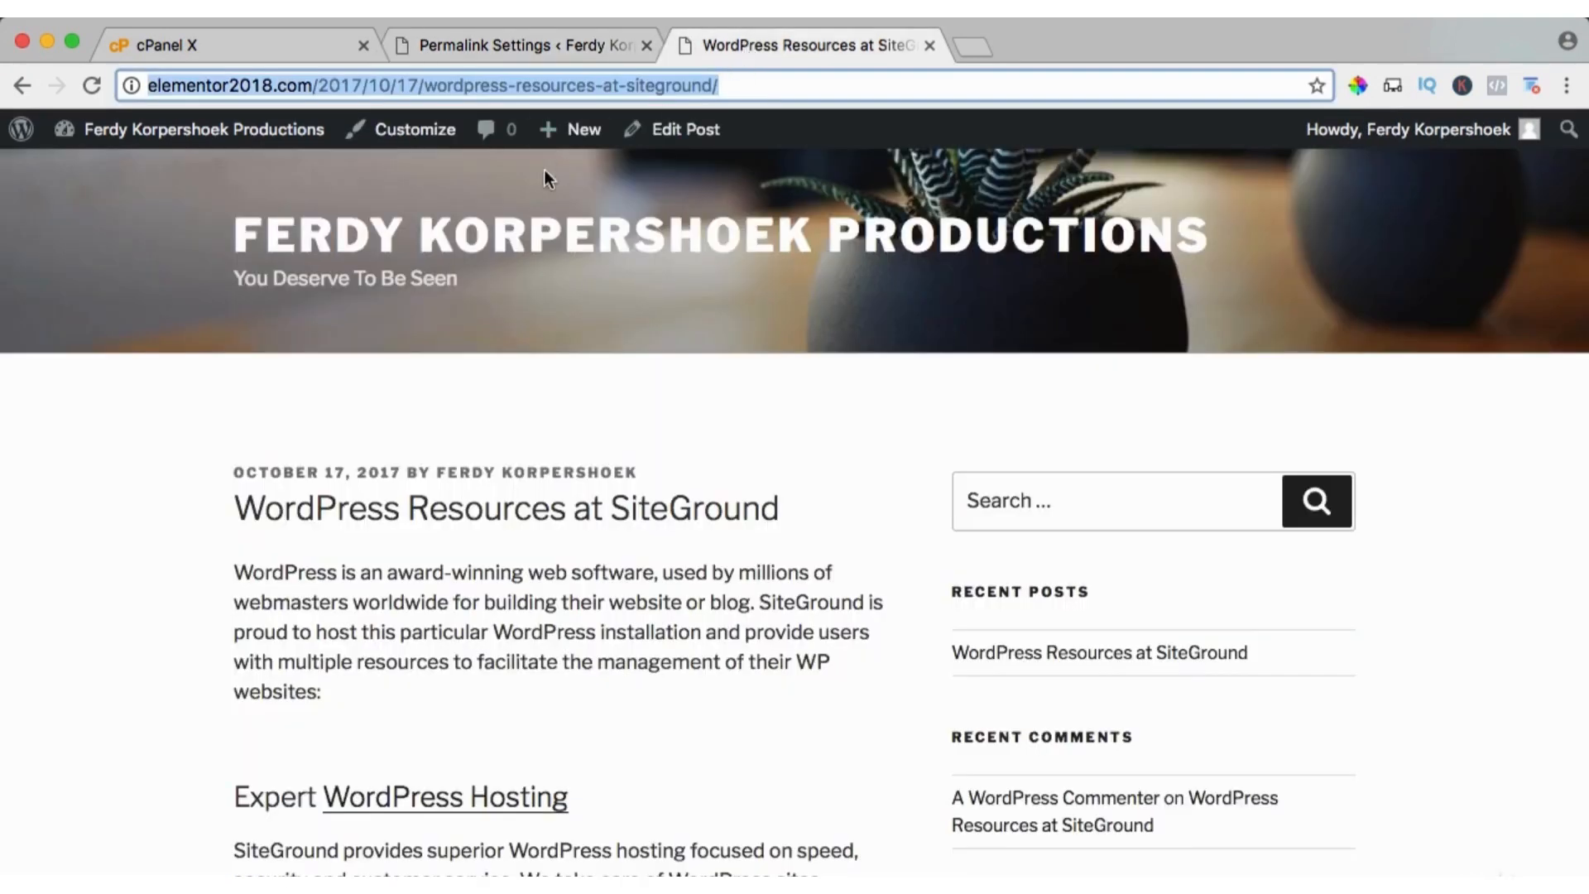
{"action": "left_click", "coordinate": [526, 244]}
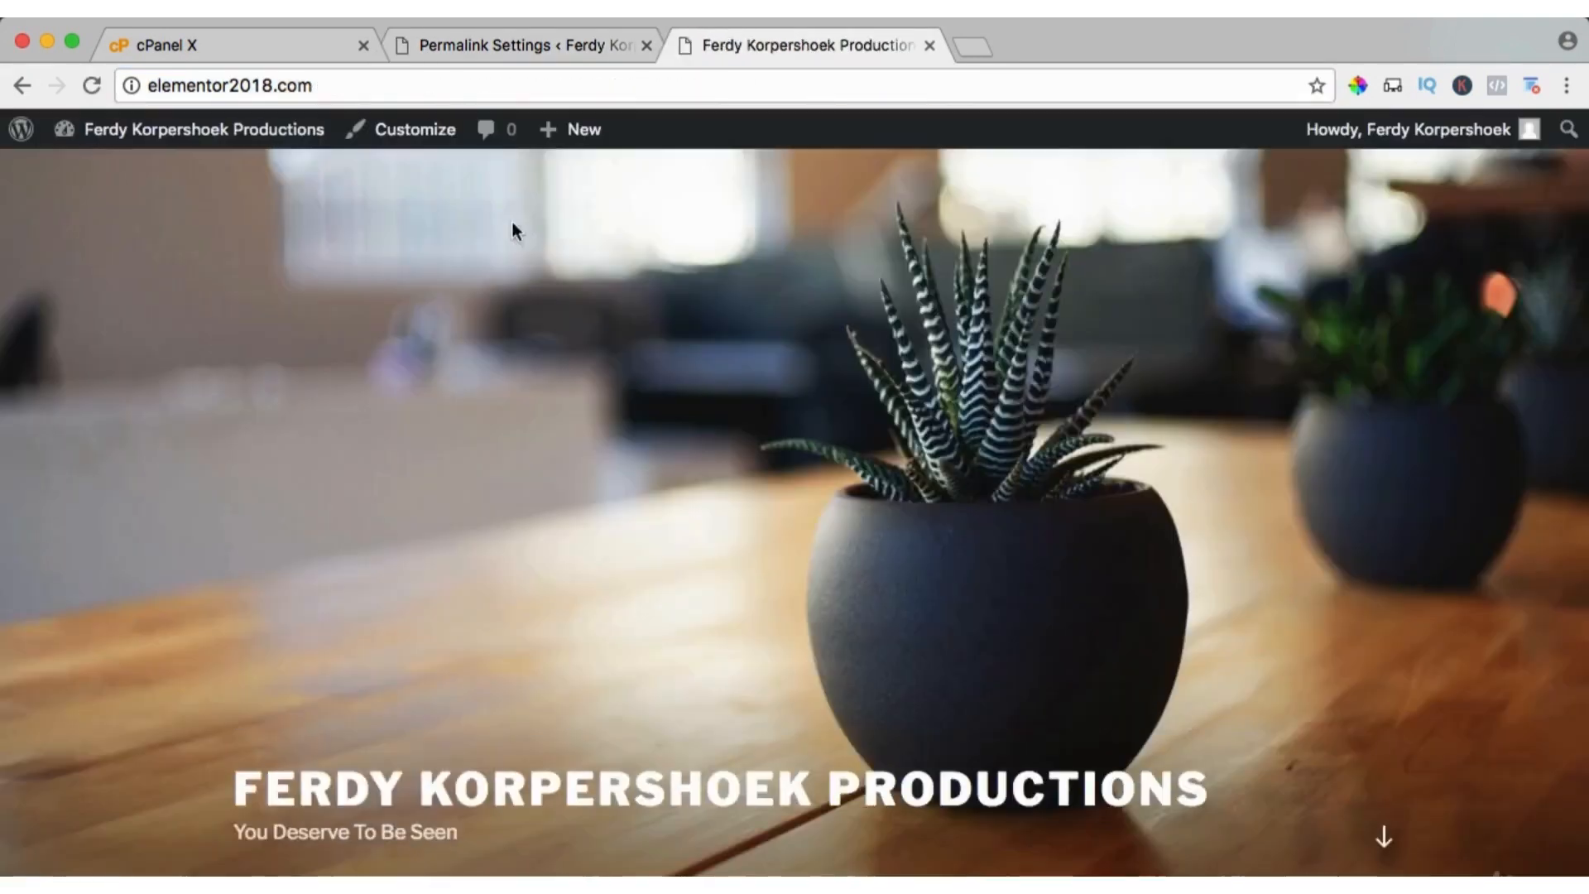
{"action": "scroll", "coordinate": [586, 263], "scroll_direction": "down", "scroll_amount": 10}
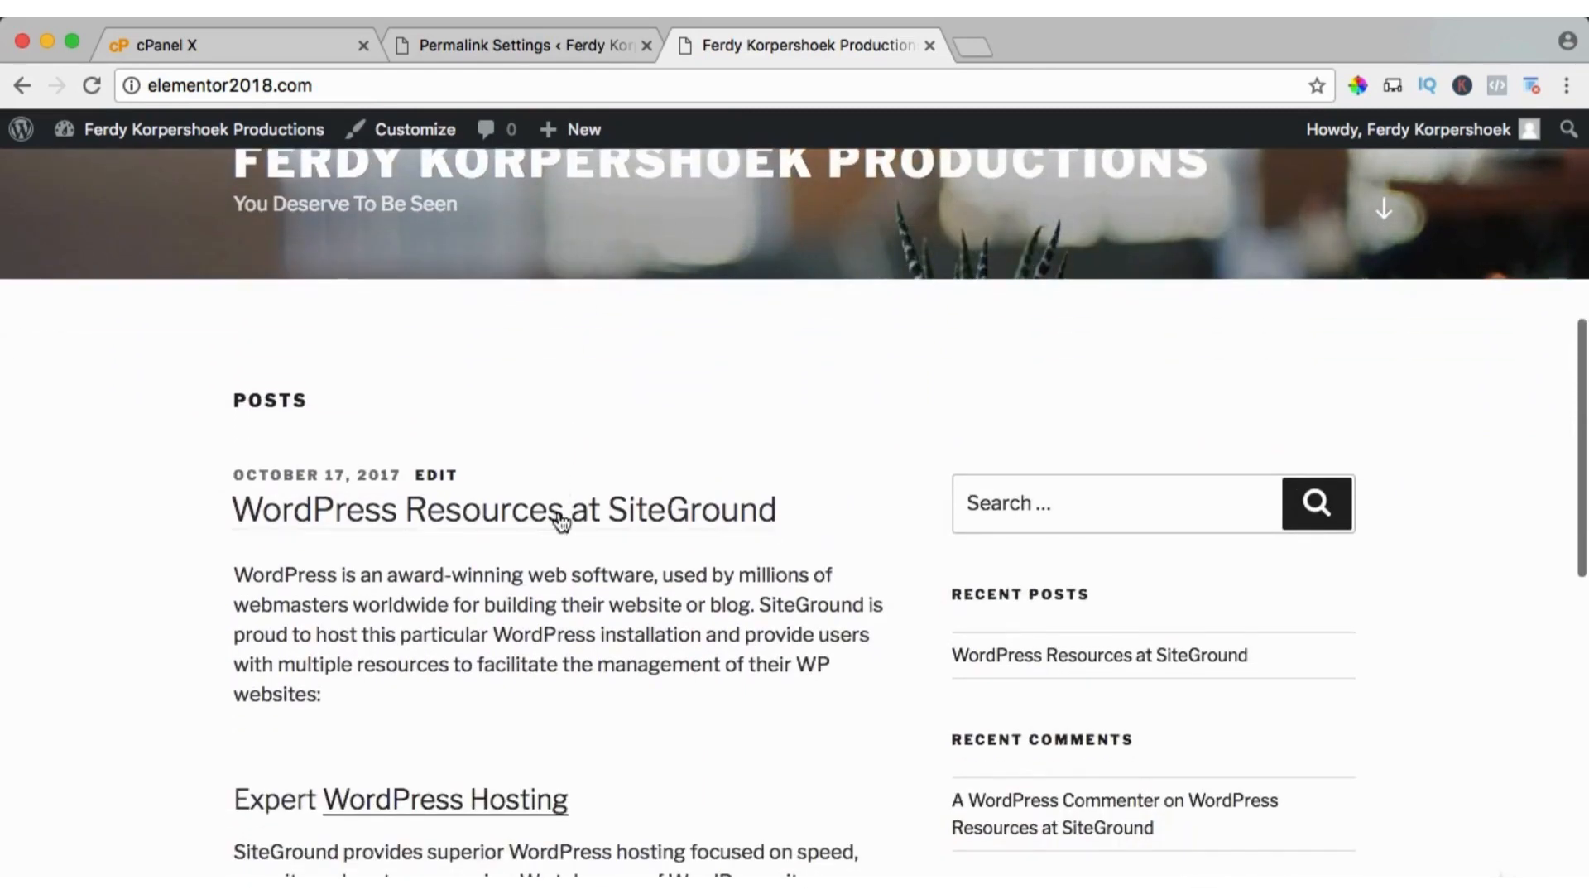
{"action": "left_click", "coordinate": [561, 519]}
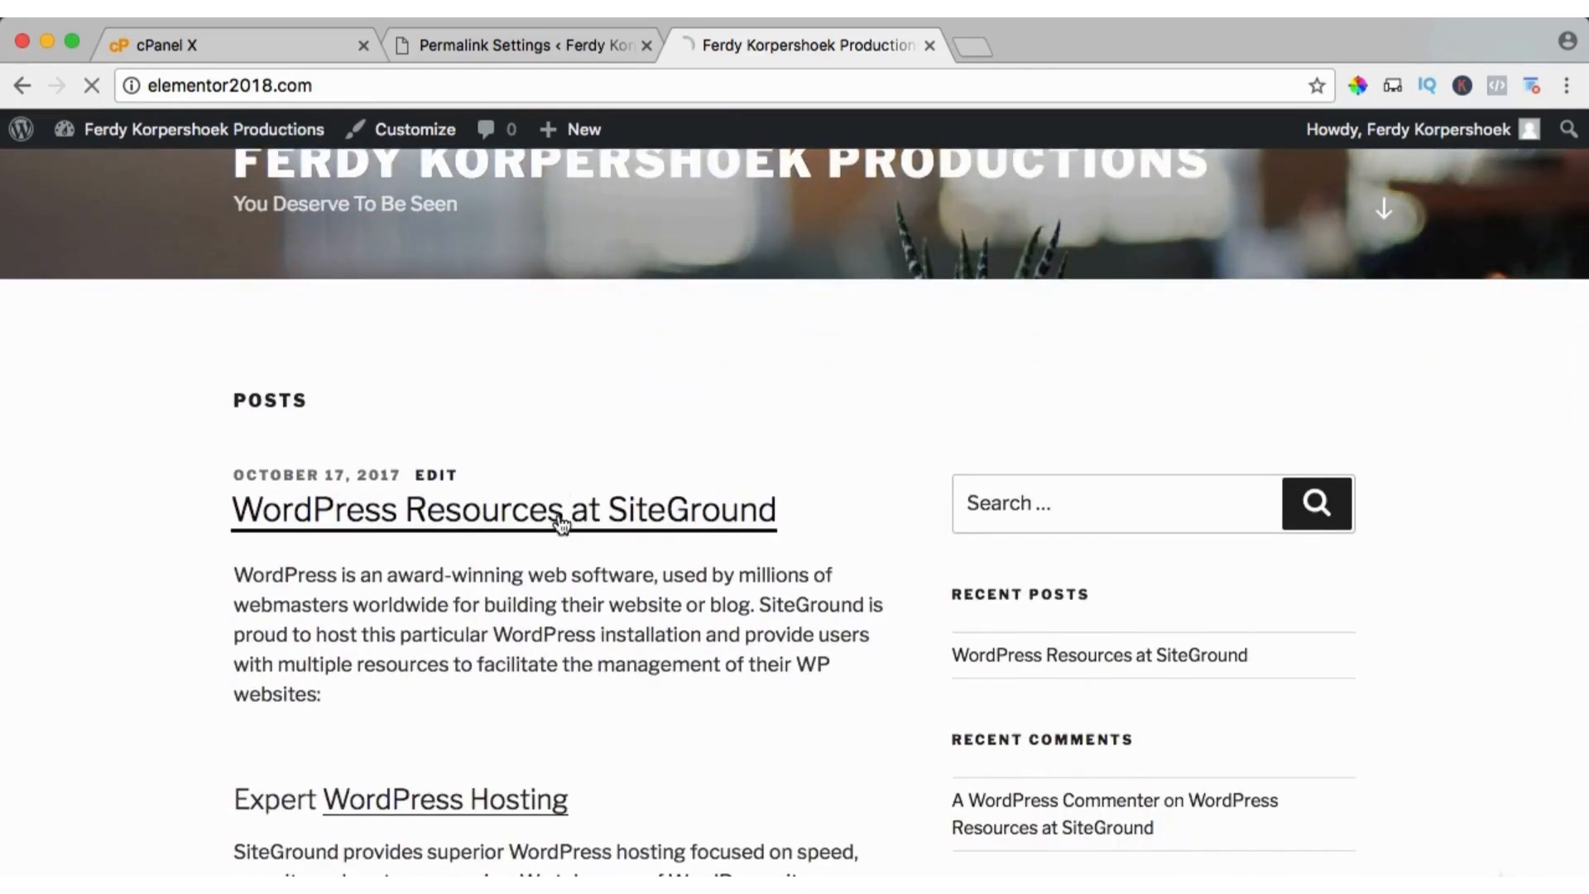
- Inspect the post's shortened URL on the live site and close that browser tab
{"action": "left_click", "coordinate": [283, 85]}
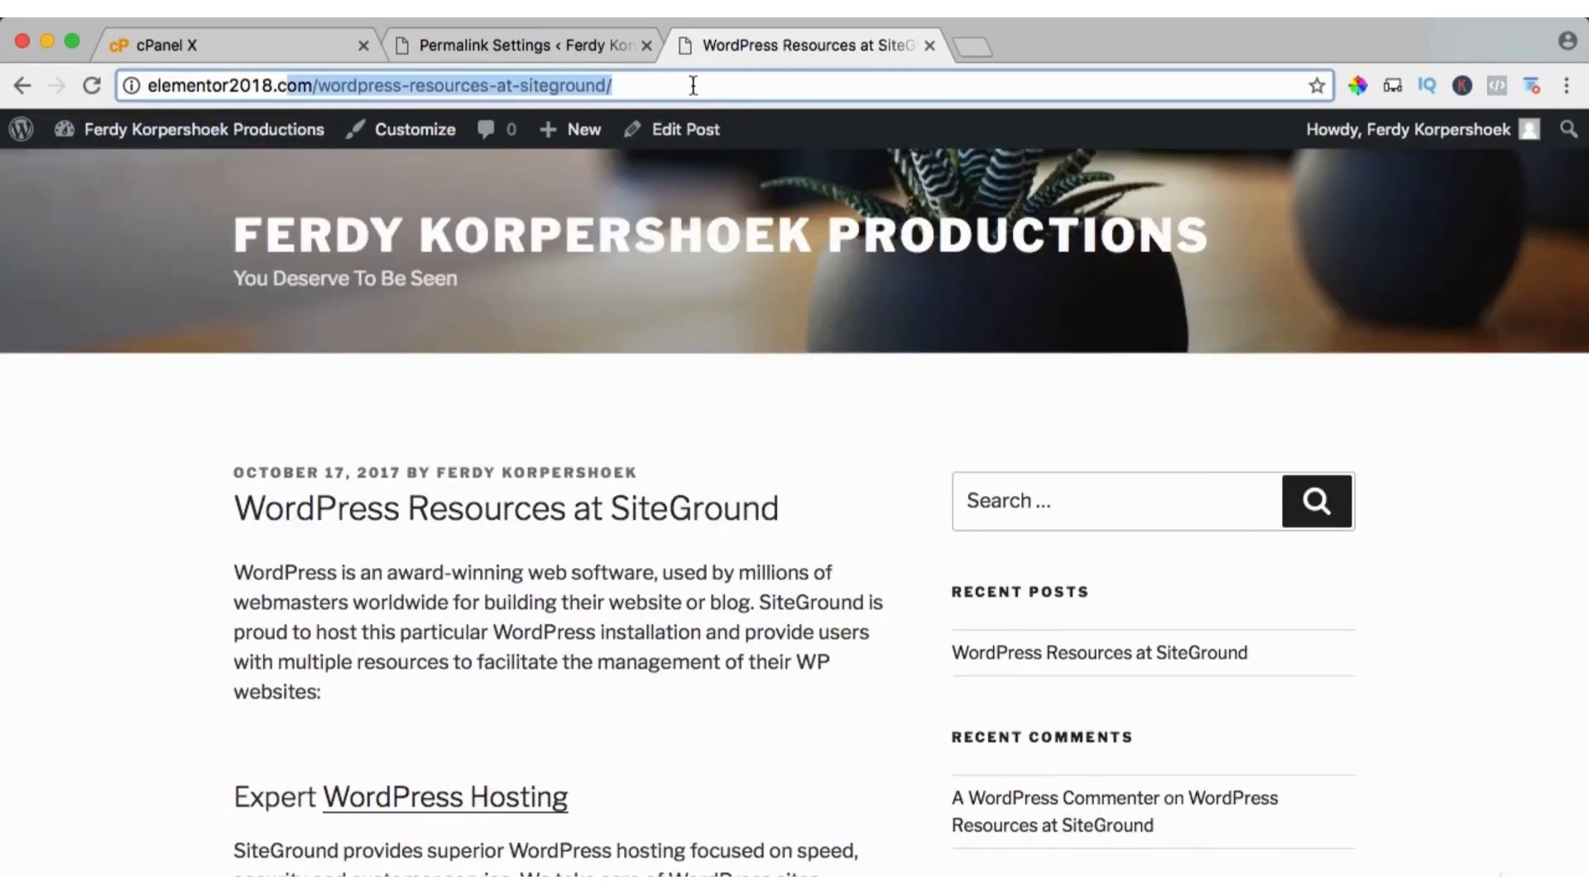
{"action": "left_click", "coordinate": [508, 315]}
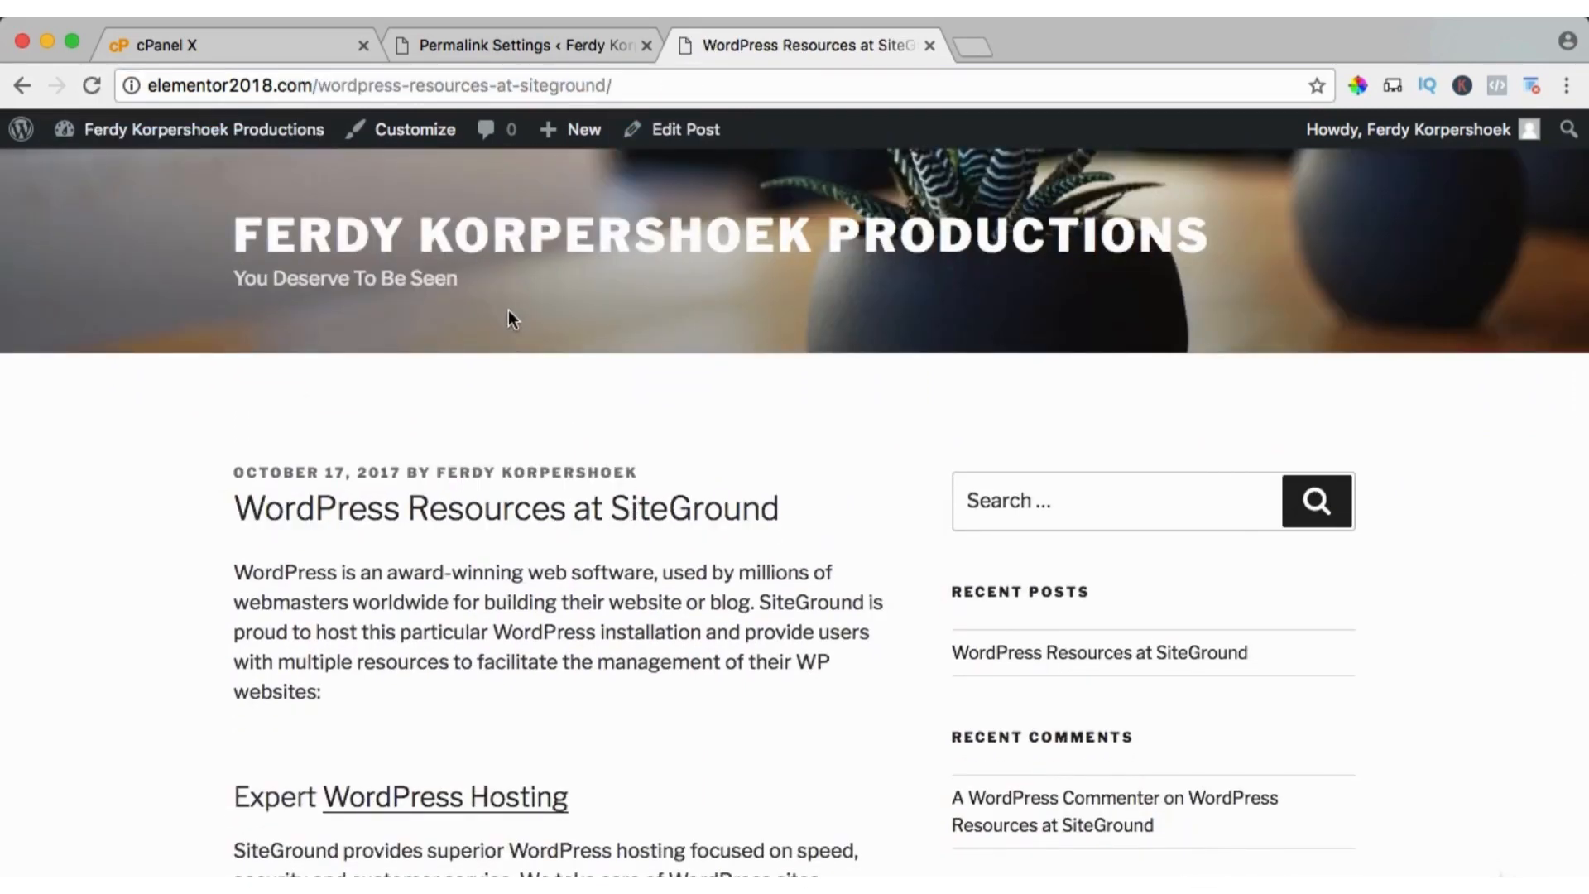
{"action": "left_click", "coordinate": [928, 46]}
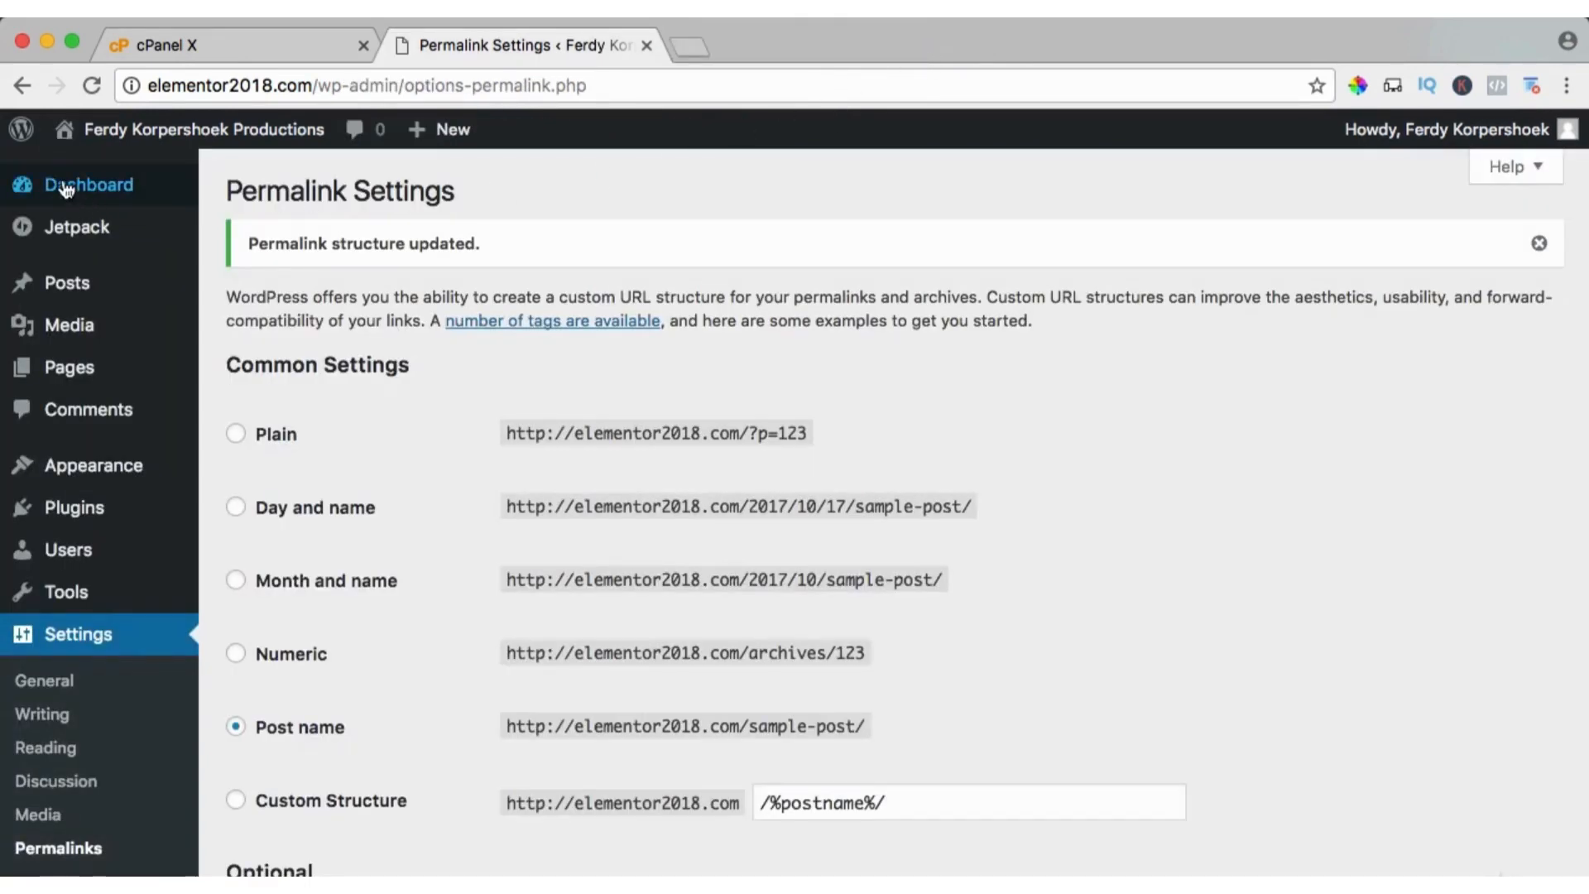
- Trash the WordPress Resources at SiteGround post, empty the posts trash permanently, and return to the dashboard
{"action": "left_click", "coordinate": [93, 186]}
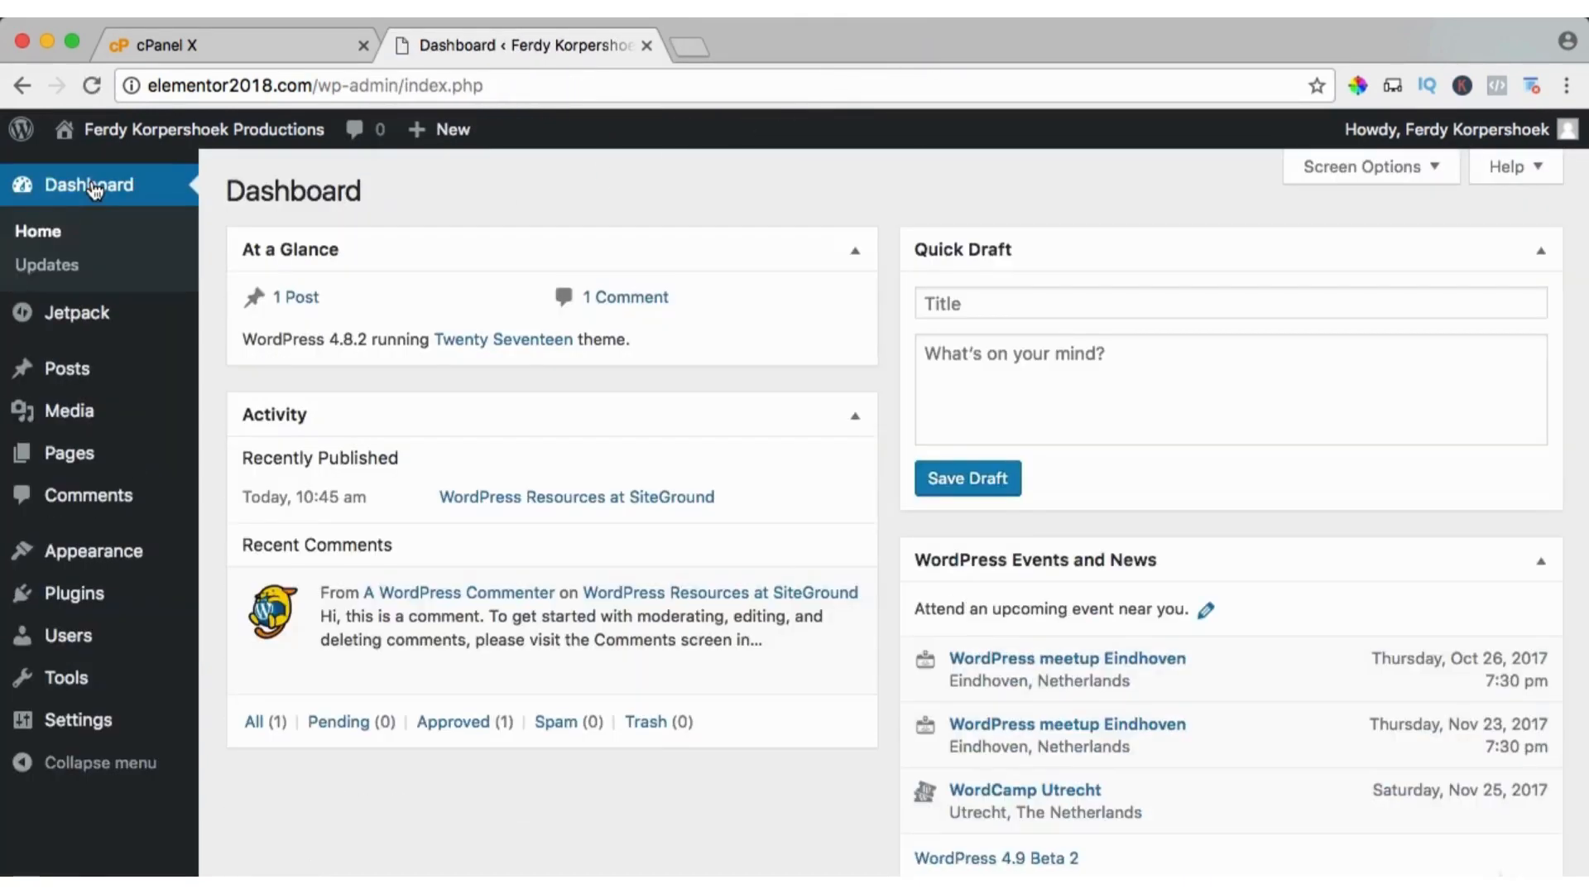
{"action": "left_click", "coordinate": [303, 301]}
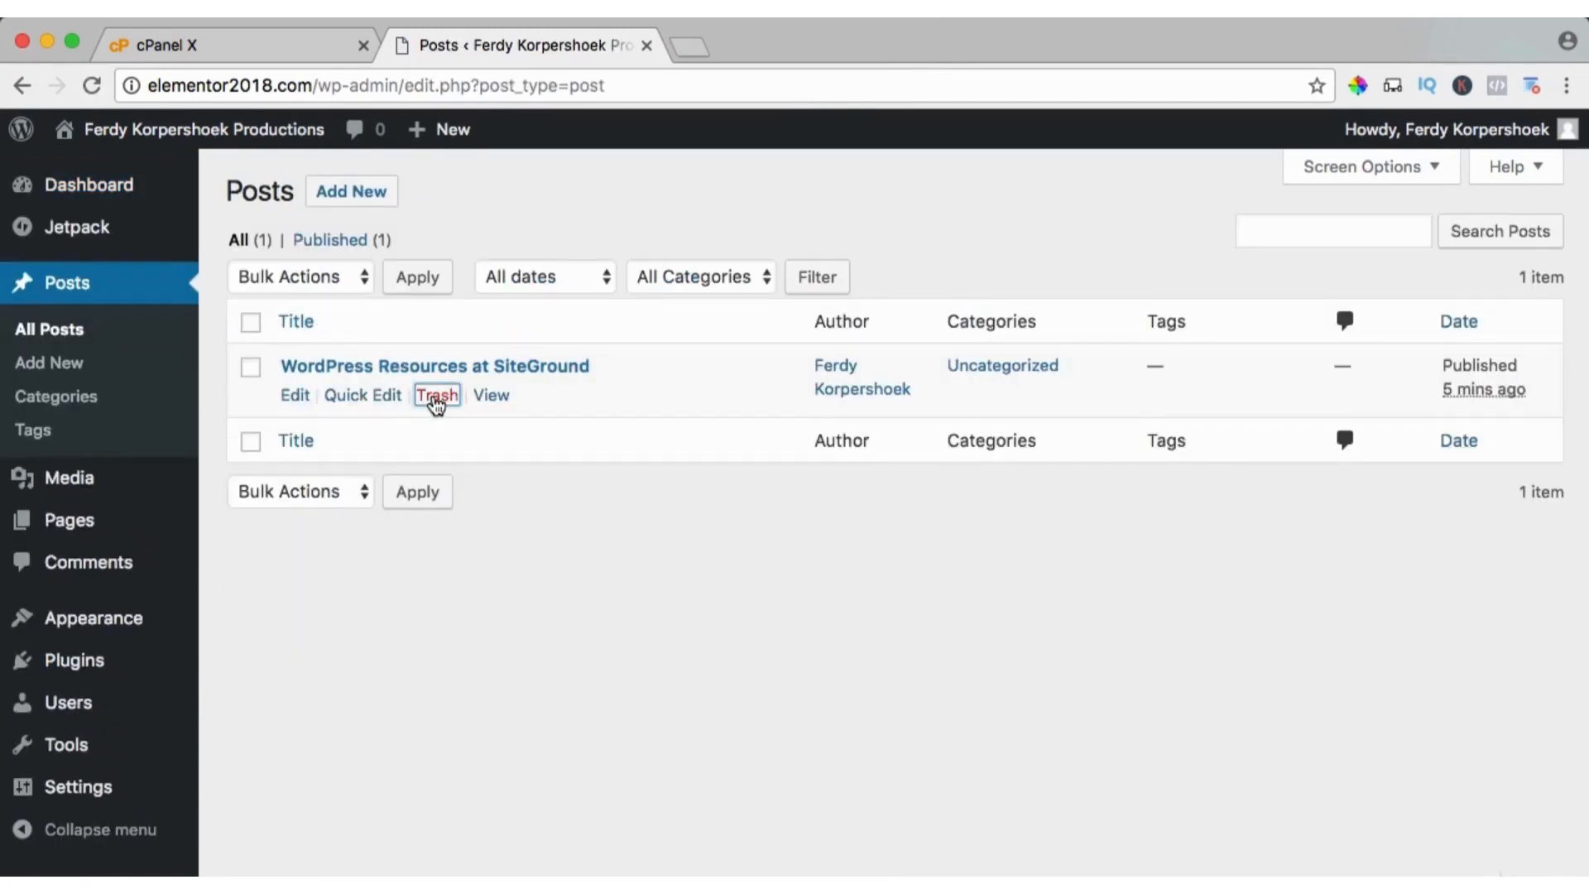
{"action": "left_click", "coordinate": [435, 395]}
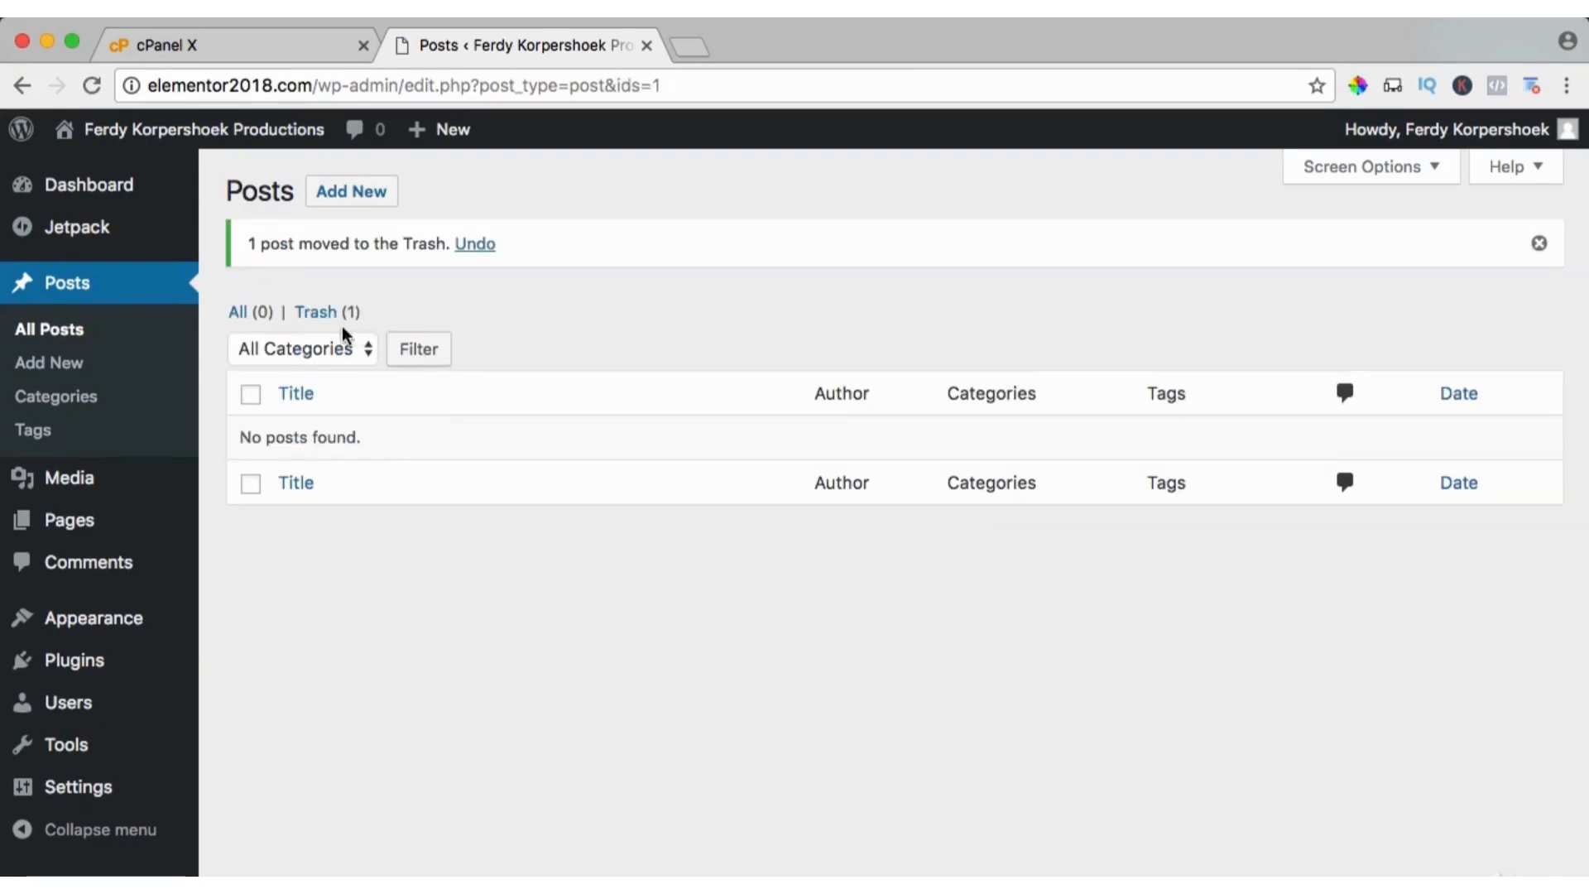
{"action": "left_click", "coordinate": [324, 313]}
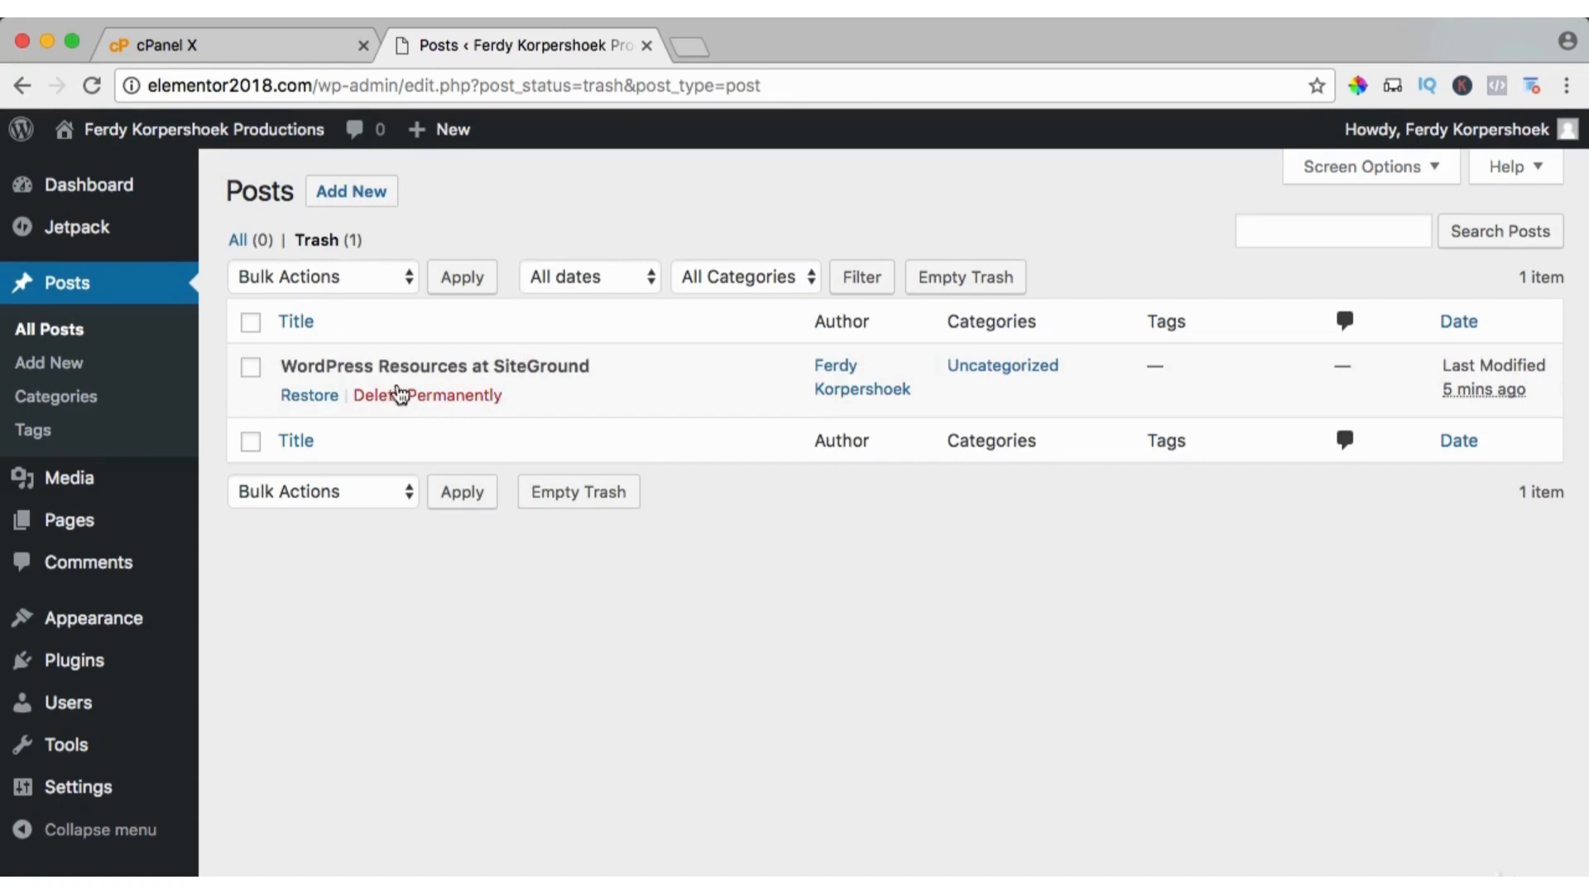
{"action": "left_click", "coordinate": [969, 285]}
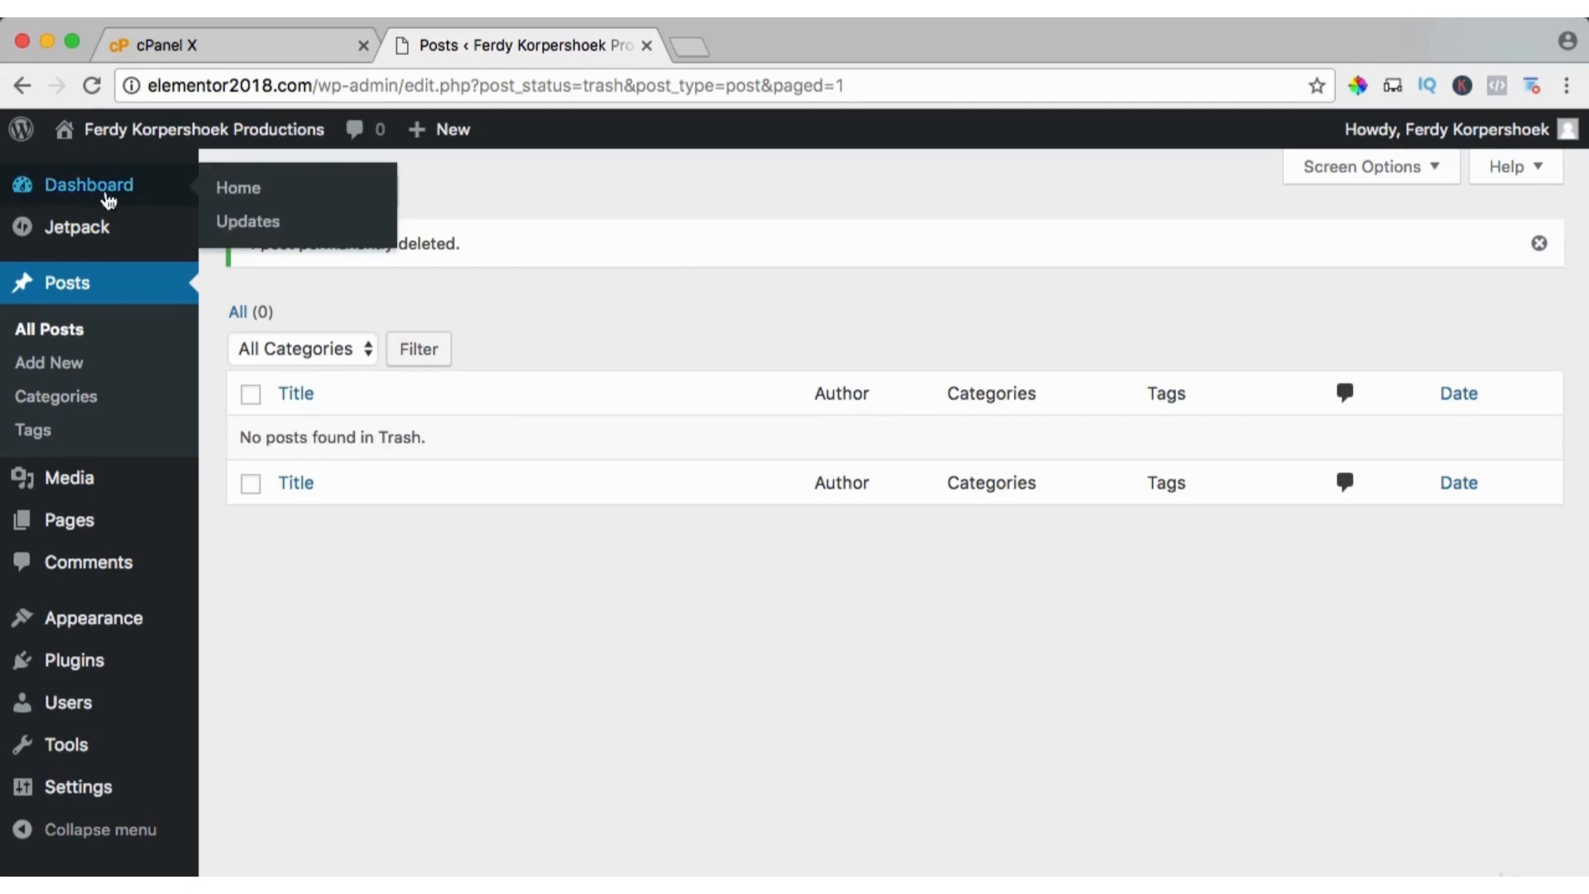
{"action": "left_click", "coordinate": [107, 197]}
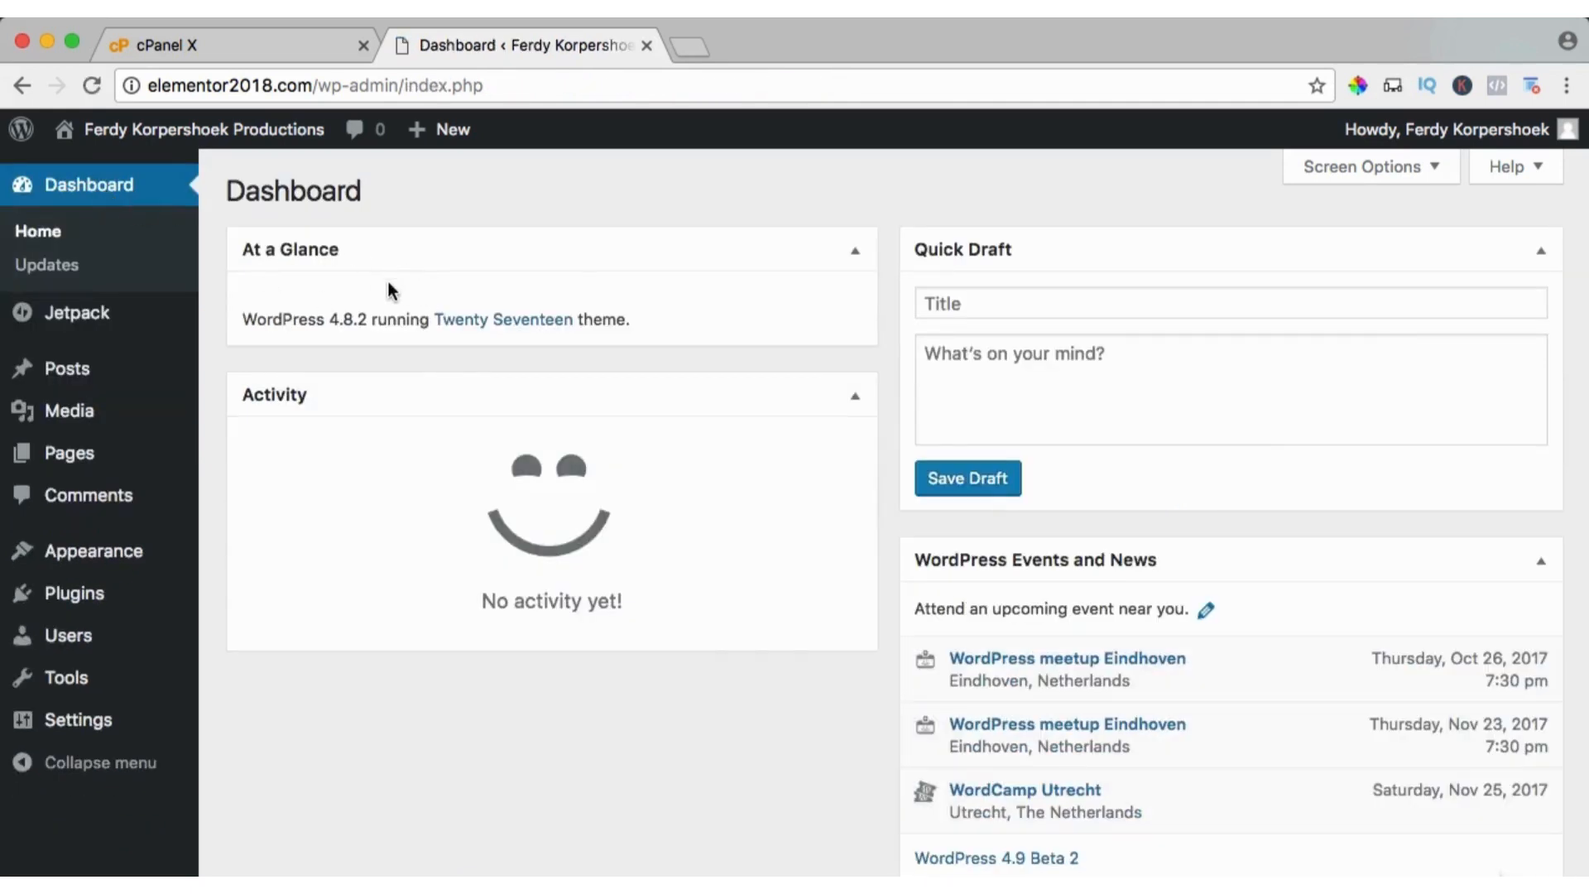
- Deactivate Jetpack by WordPress.com and bulk delete all installed plugins: Akismet Anti-Spam, Hello Dolly and Jetpack
{"action": "left_click", "coordinate": [76, 599]}
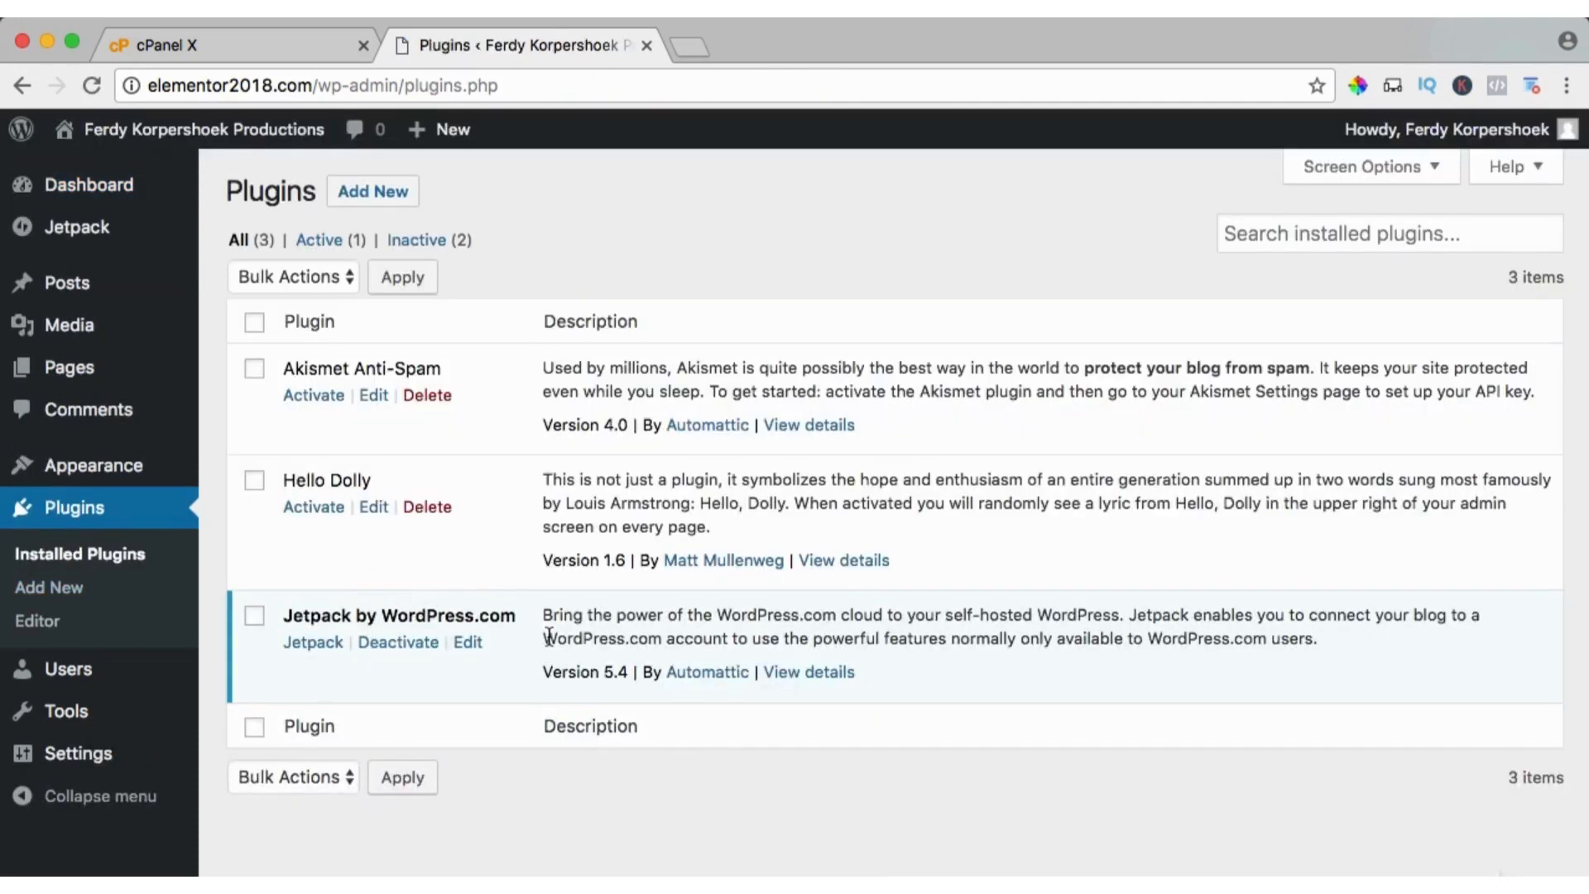
{"action": "left_click", "coordinate": [401, 650]}
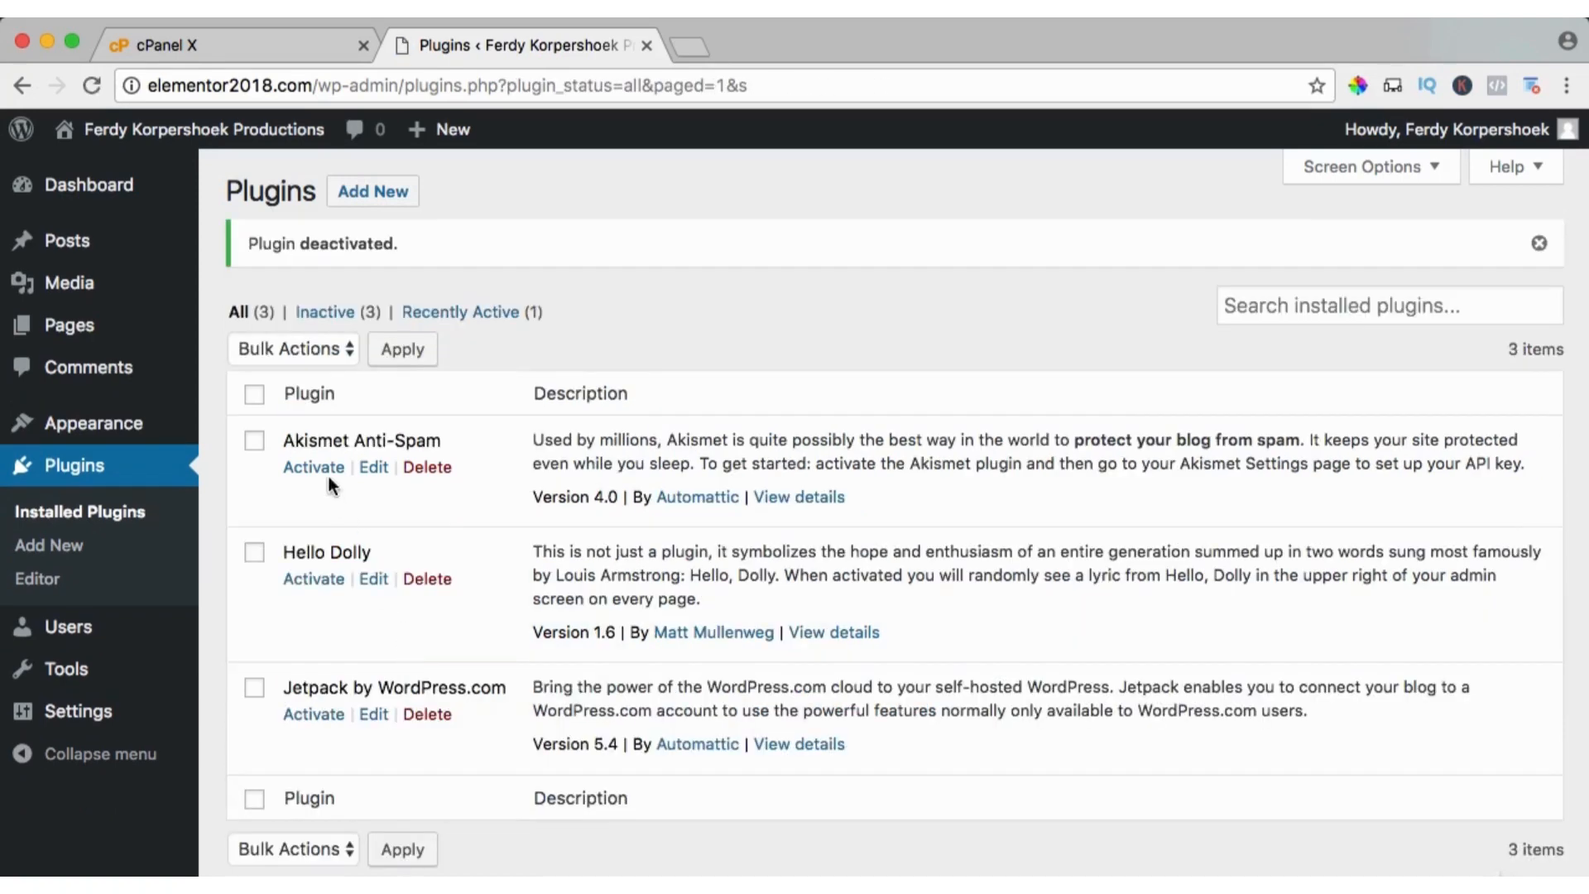
{"action": "left_click", "coordinate": [254, 396]}
{"action": "left_click", "coordinate": [291, 349]}
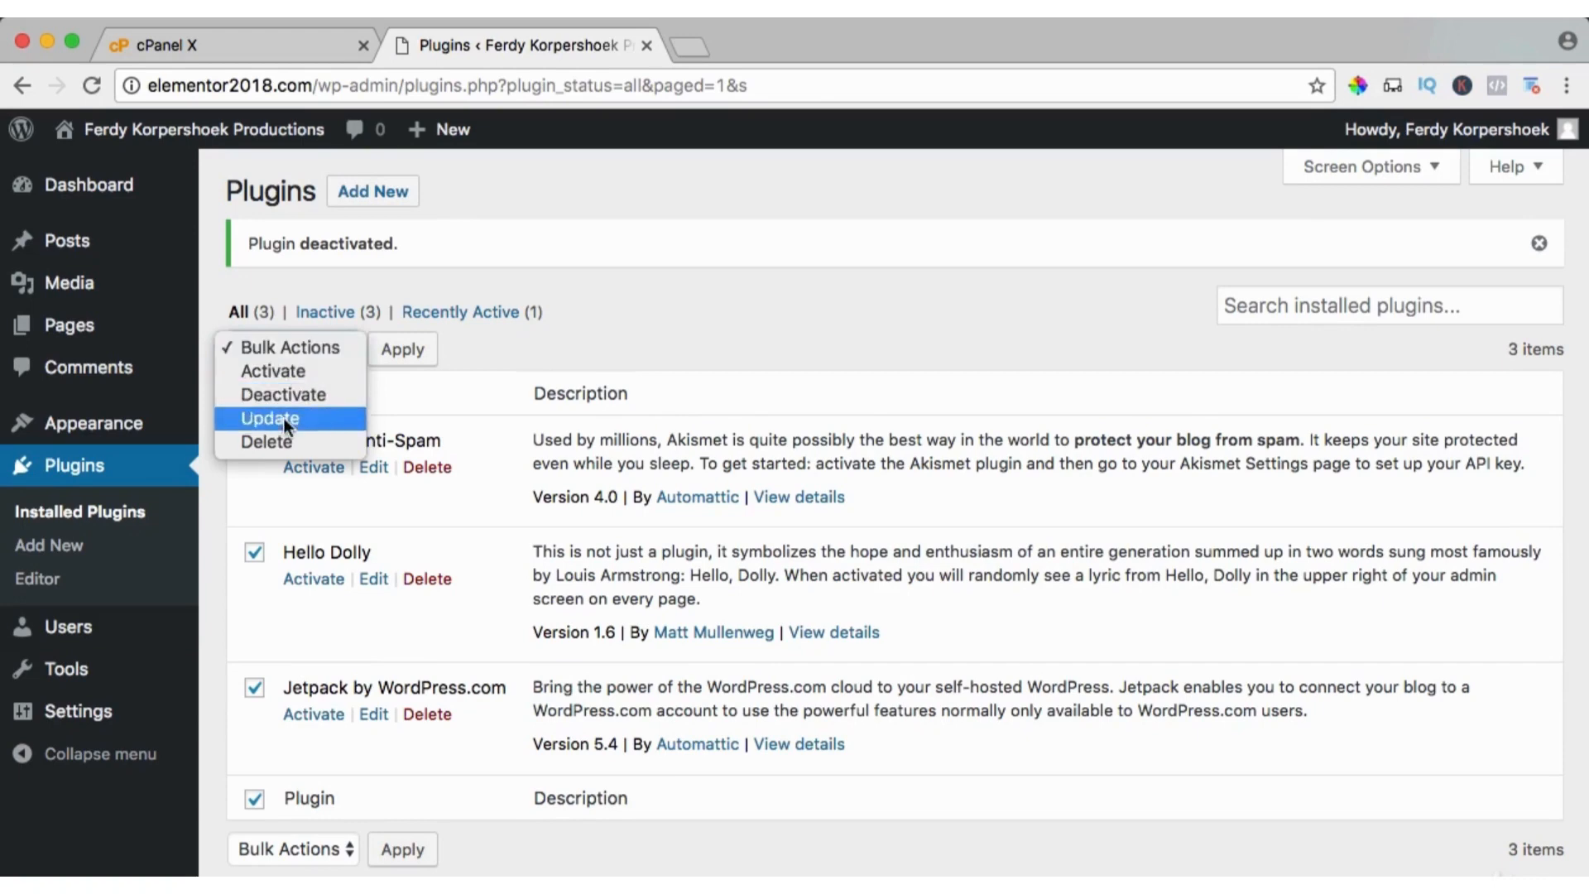
{"action": "left_click", "coordinate": [272, 444]}
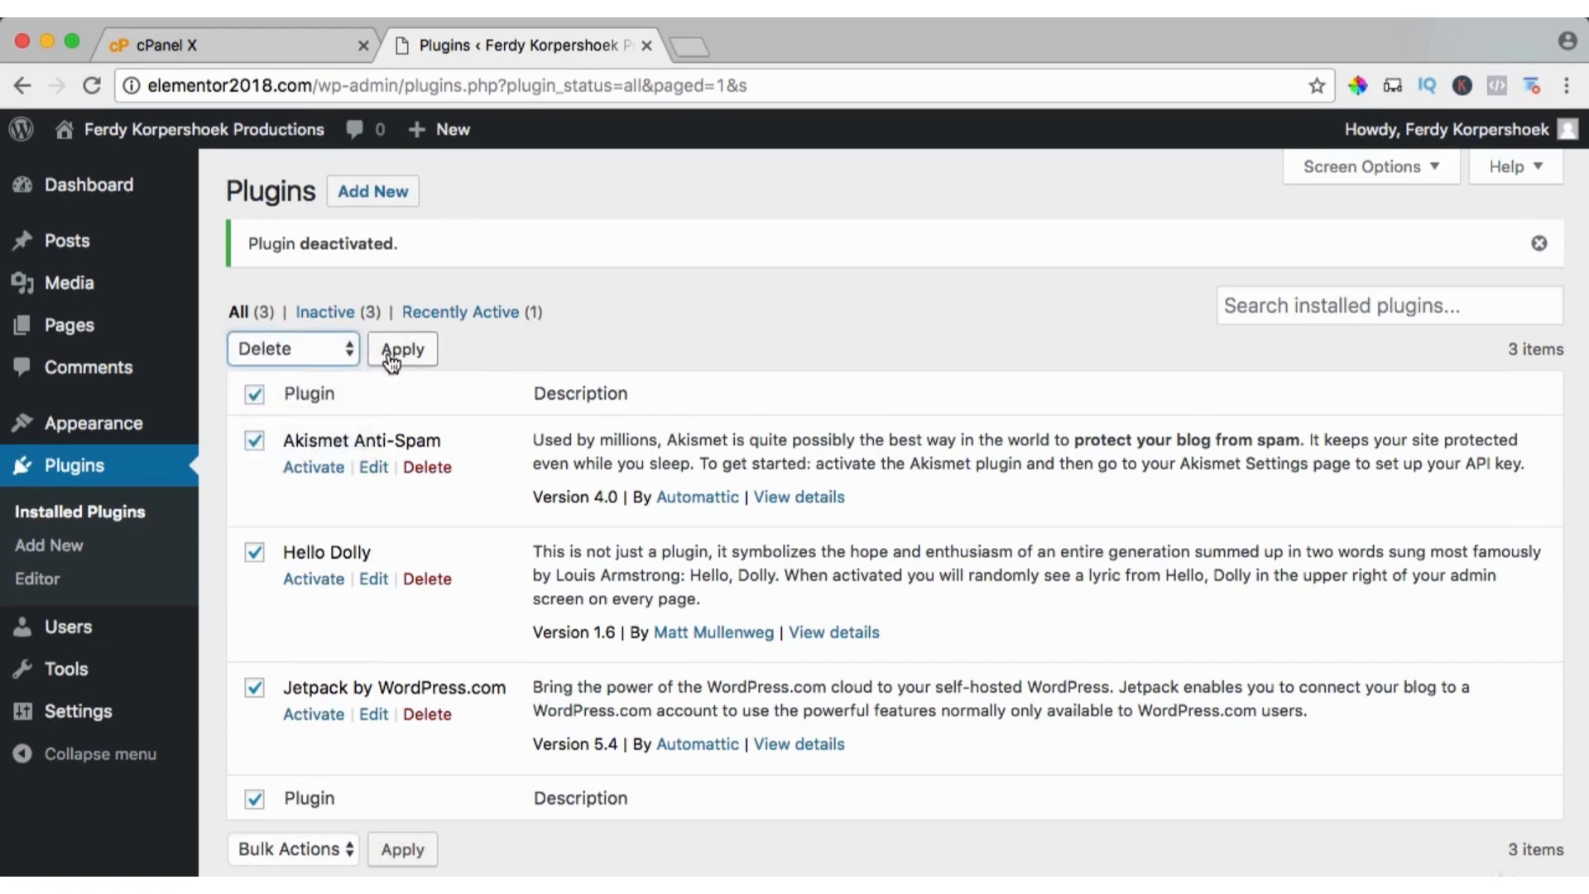
{"action": "left_click", "coordinate": [390, 356]}
{"action": "left_click", "coordinate": [1035, 235]}
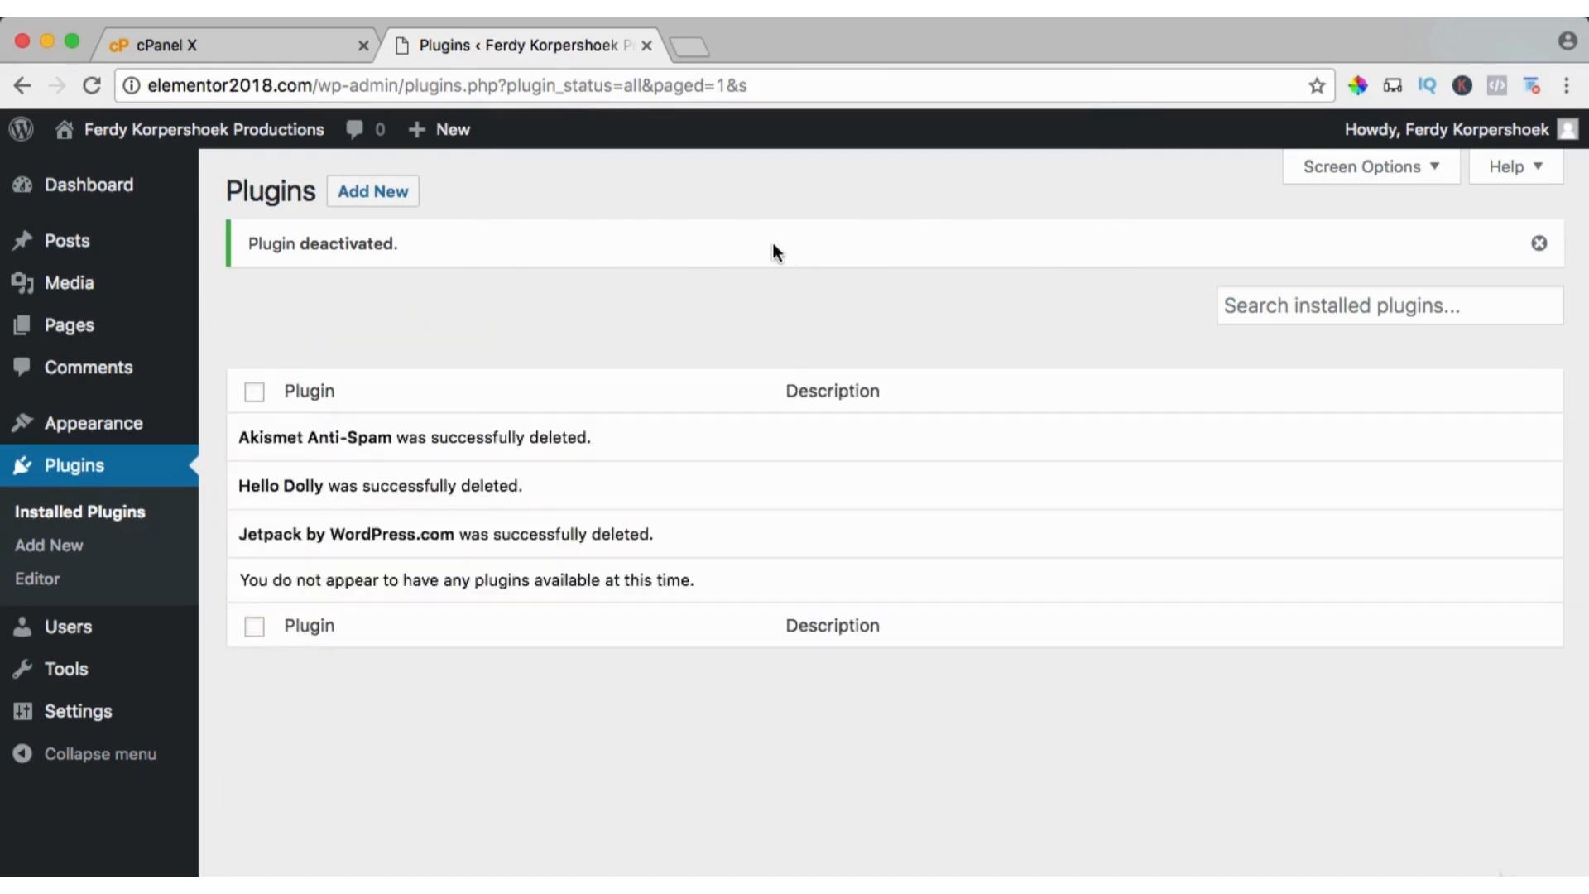
- Collapse the At a Glance, Activity, Quick Draft and WordPress Events and News boxes on the dashboard
{"action": "left_click", "coordinate": [101, 188]}
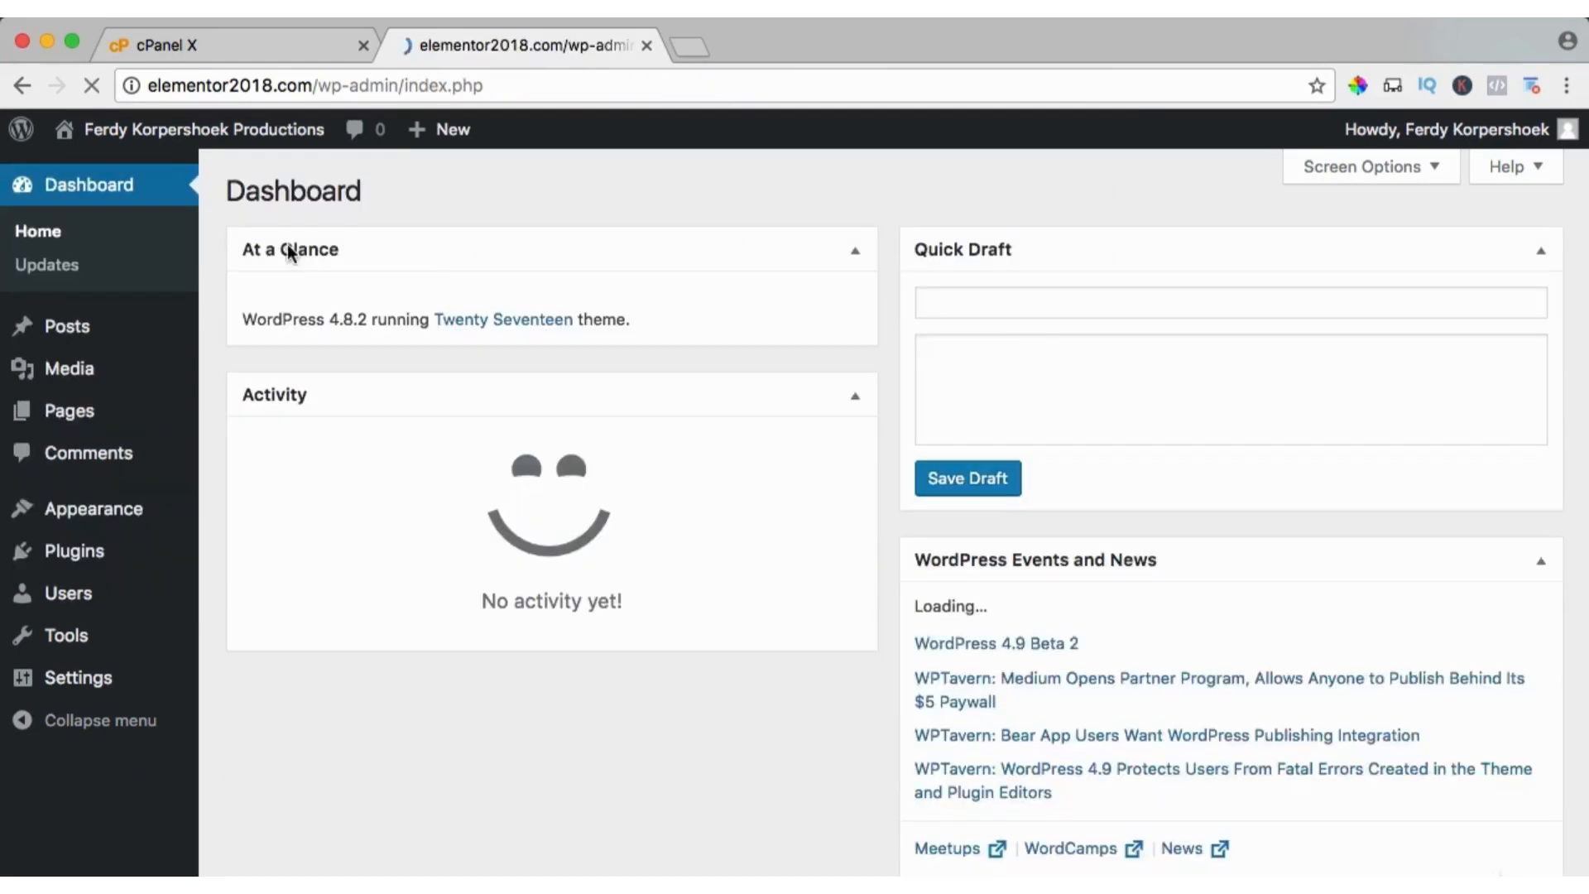
{"action": "left_click", "coordinate": [855, 251]}
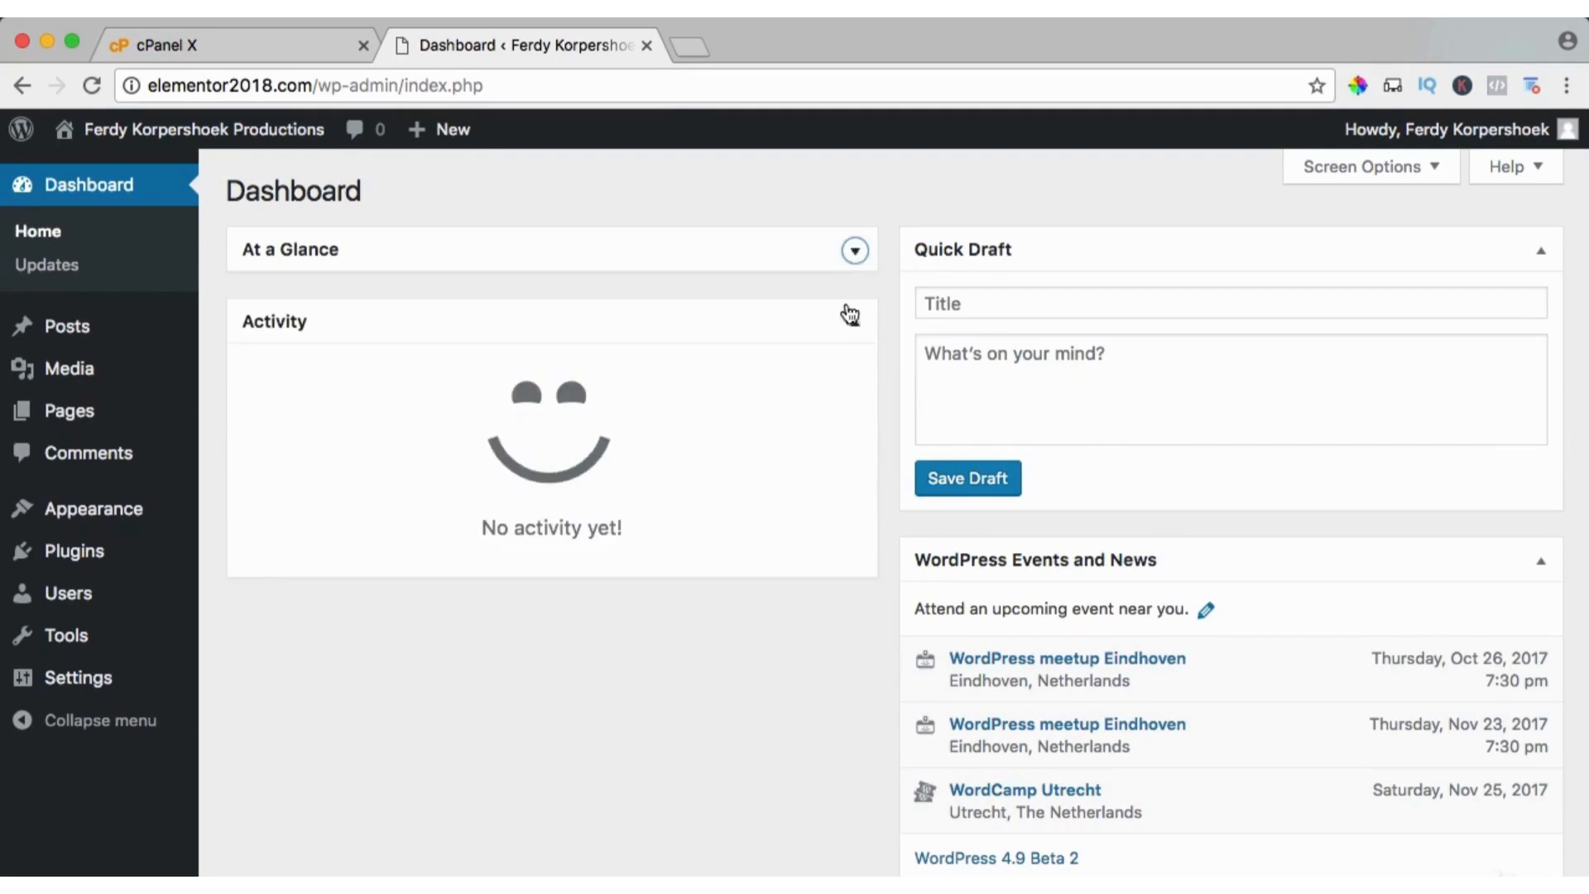
{"action": "left_click", "coordinate": [855, 321]}
{"action": "left_click", "coordinate": [1541, 251]}
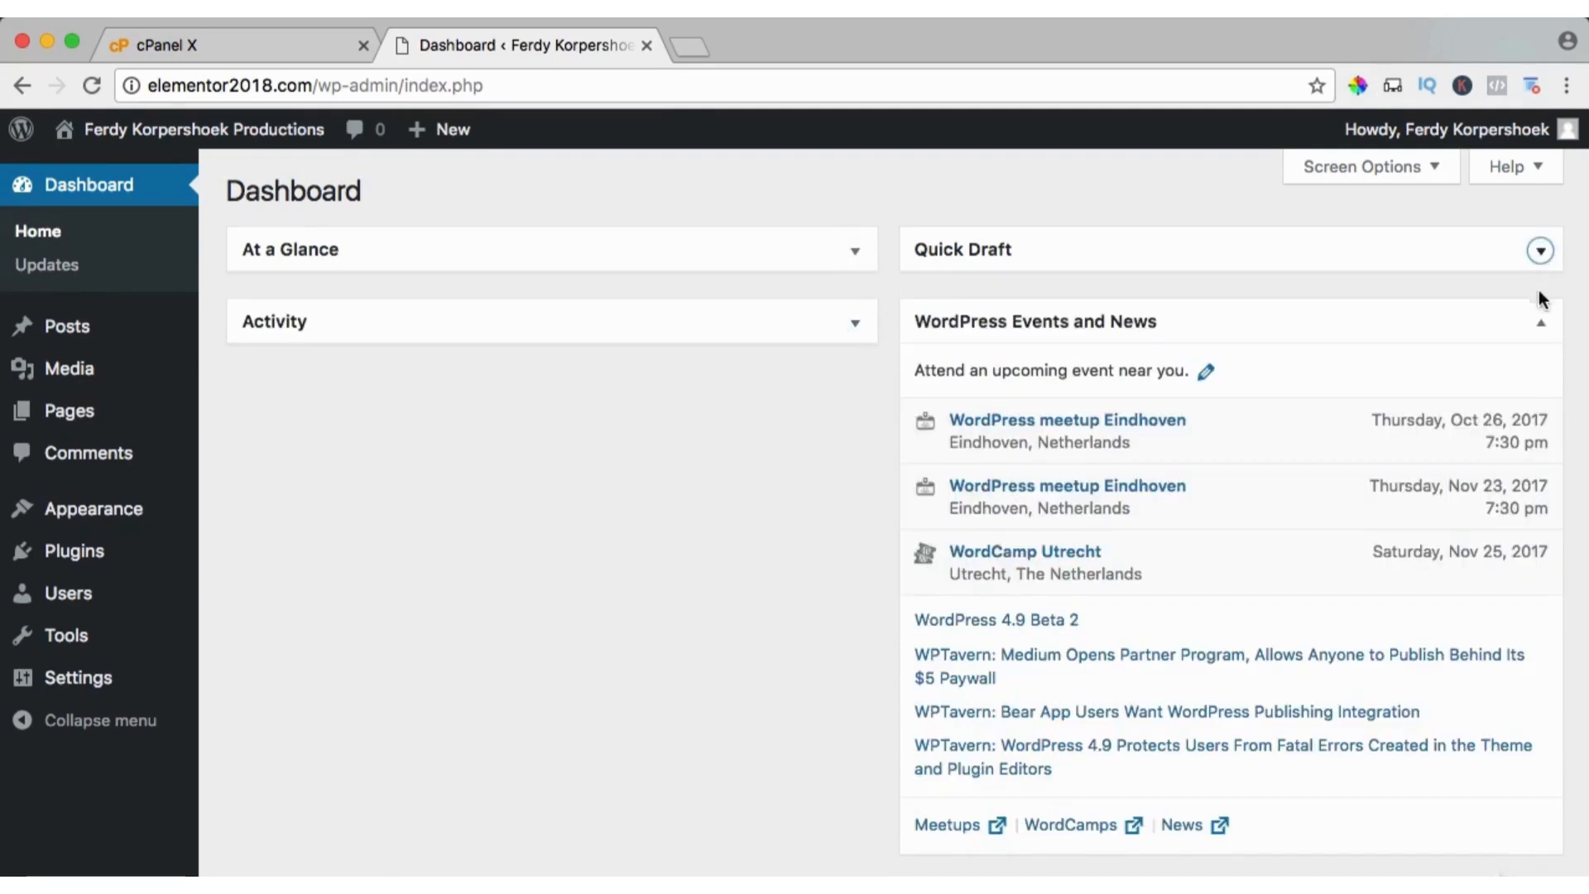
{"action": "left_click", "coordinate": [1541, 323]}
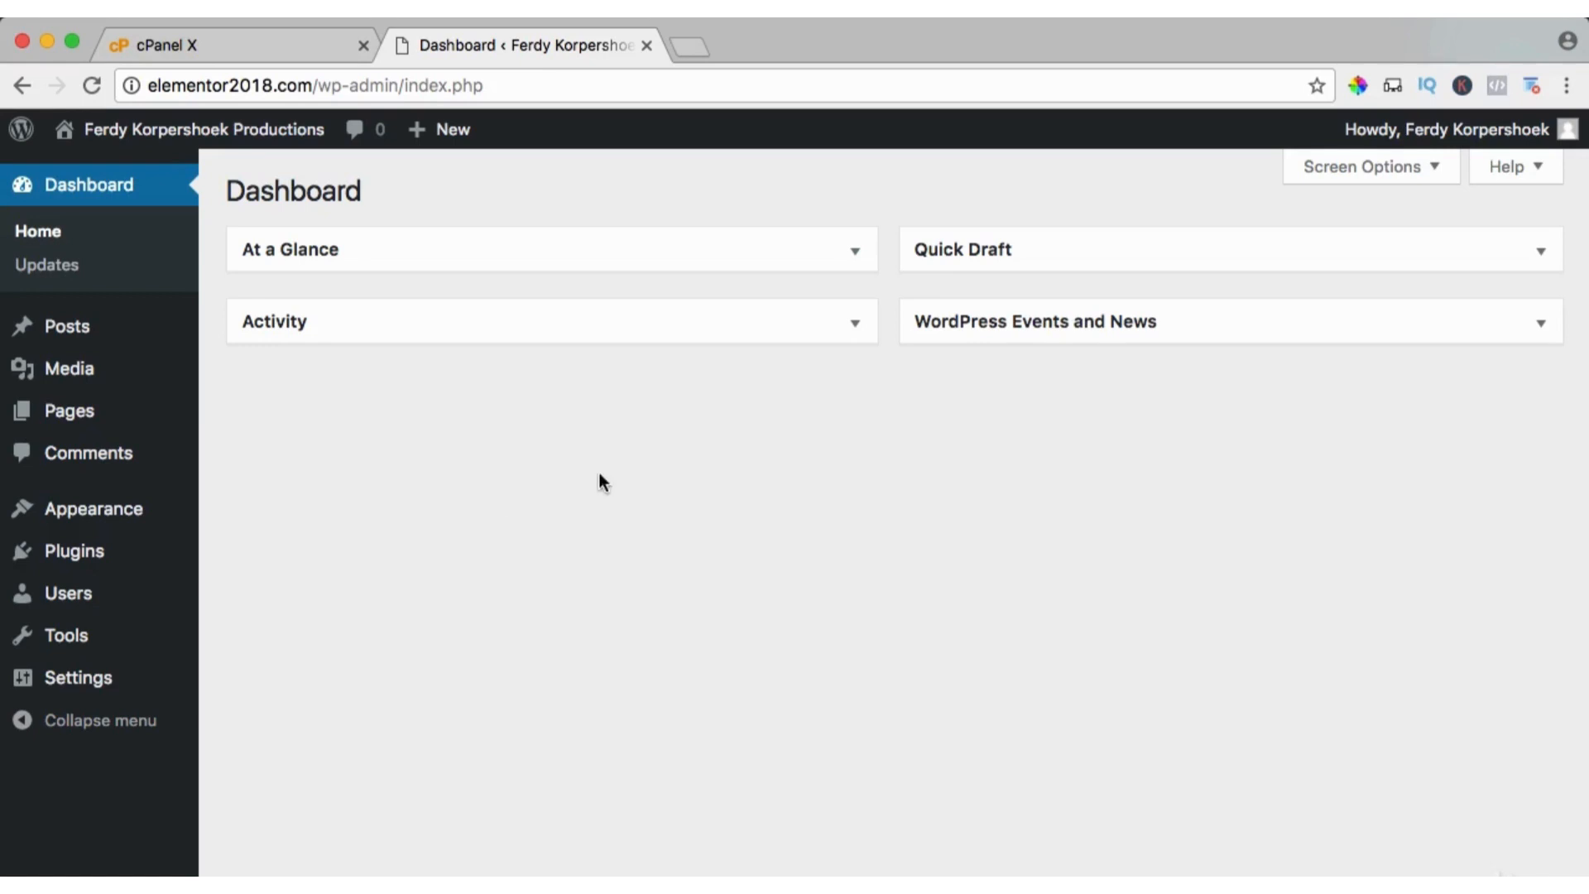
{"action": "mouse_move", "coordinate": [110, 418]}
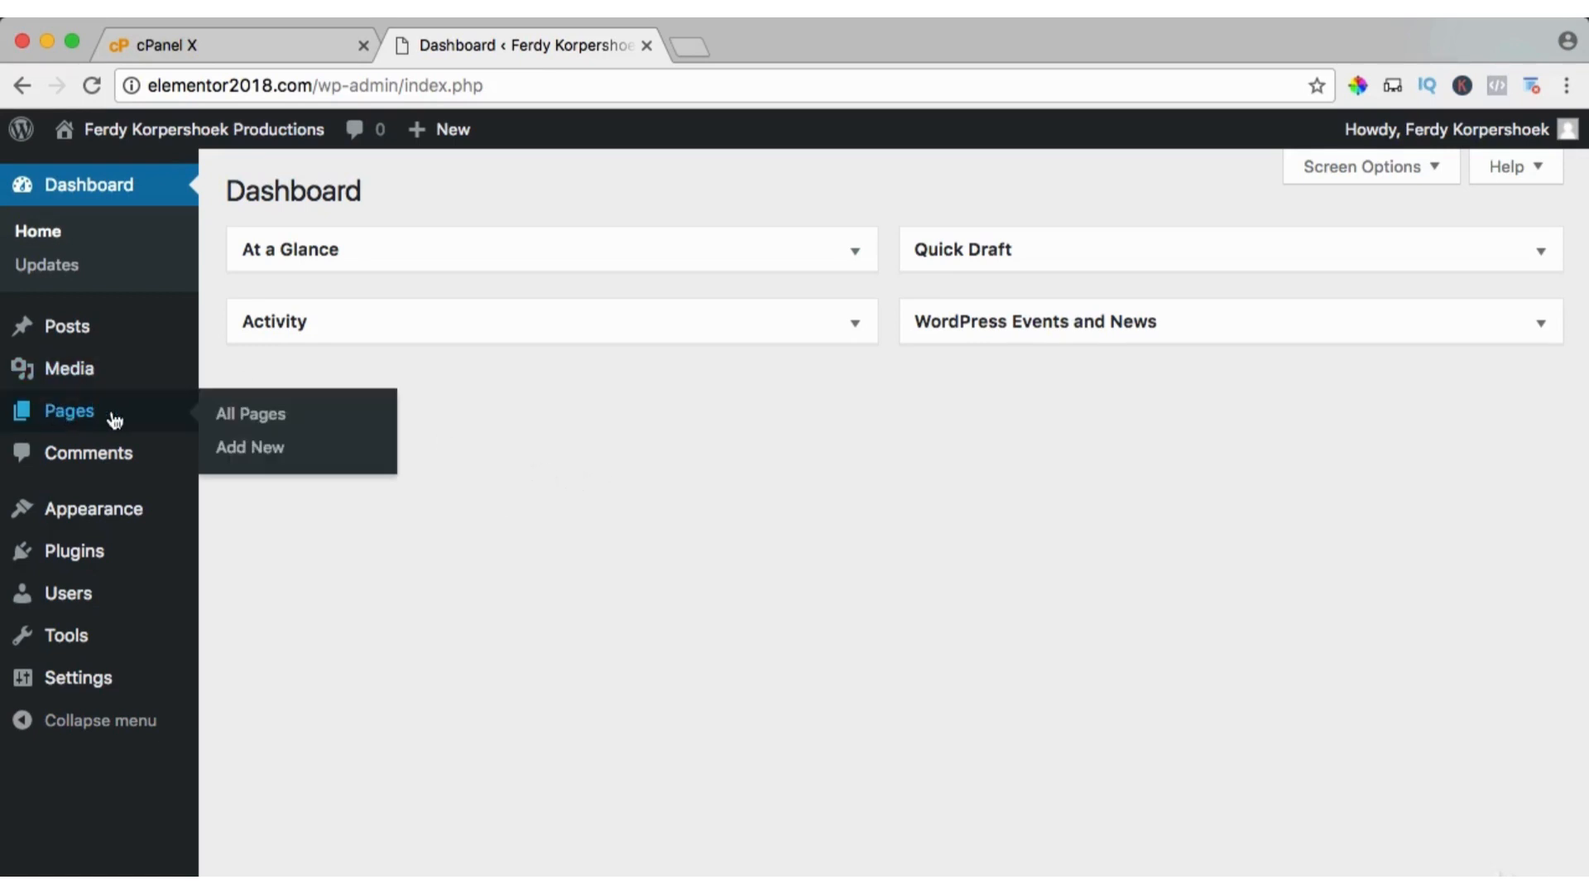
{"action": "left_click", "coordinate": [249, 449]}
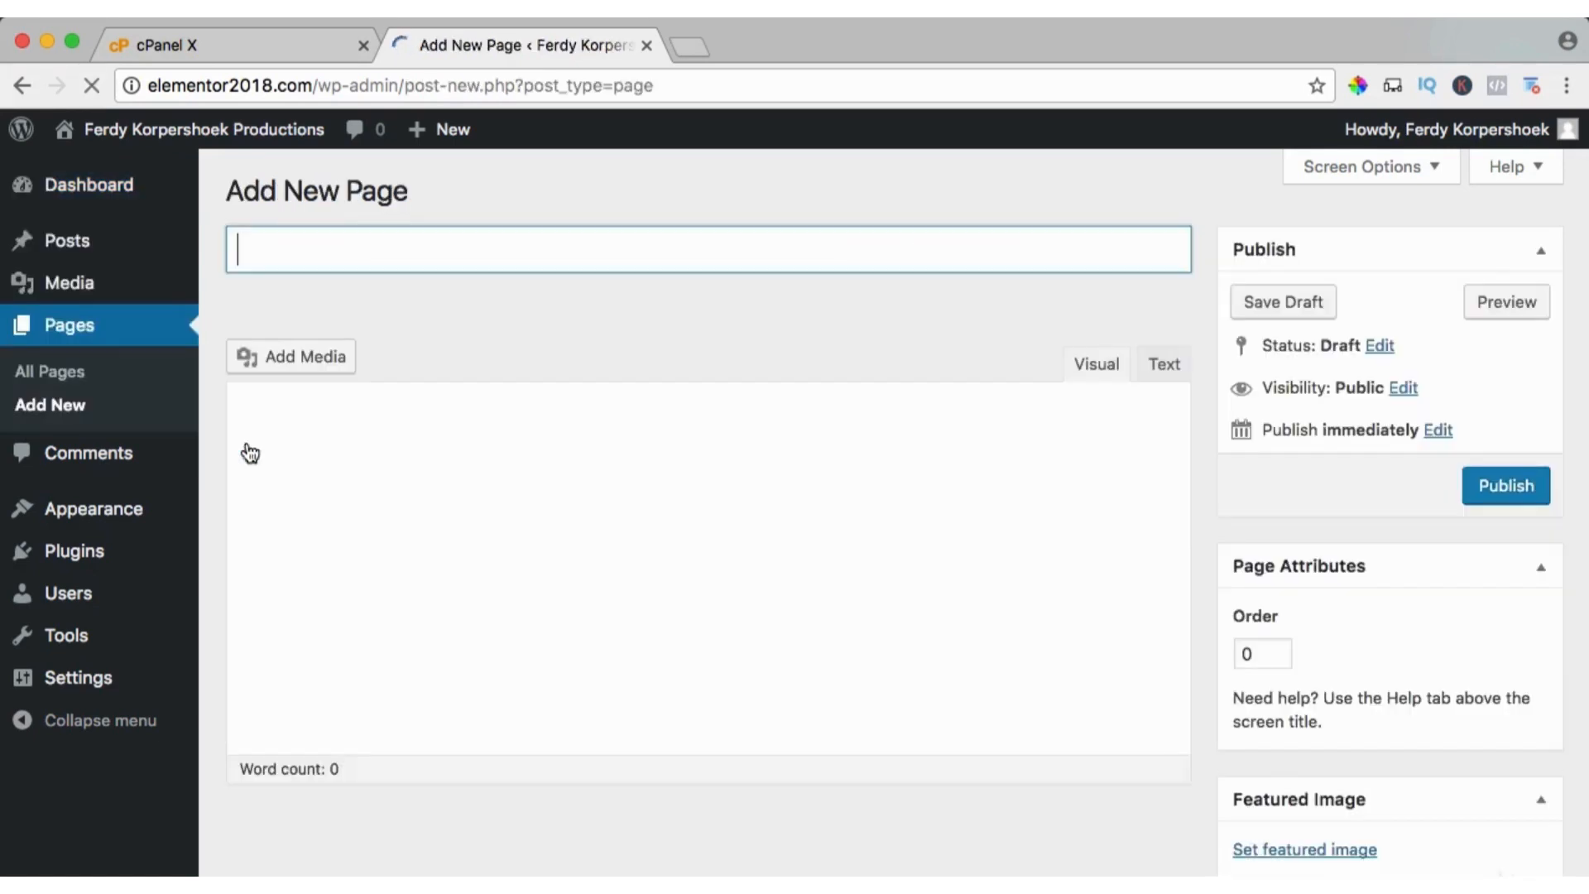
{"action": "left_click", "coordinate": [225, 131]}
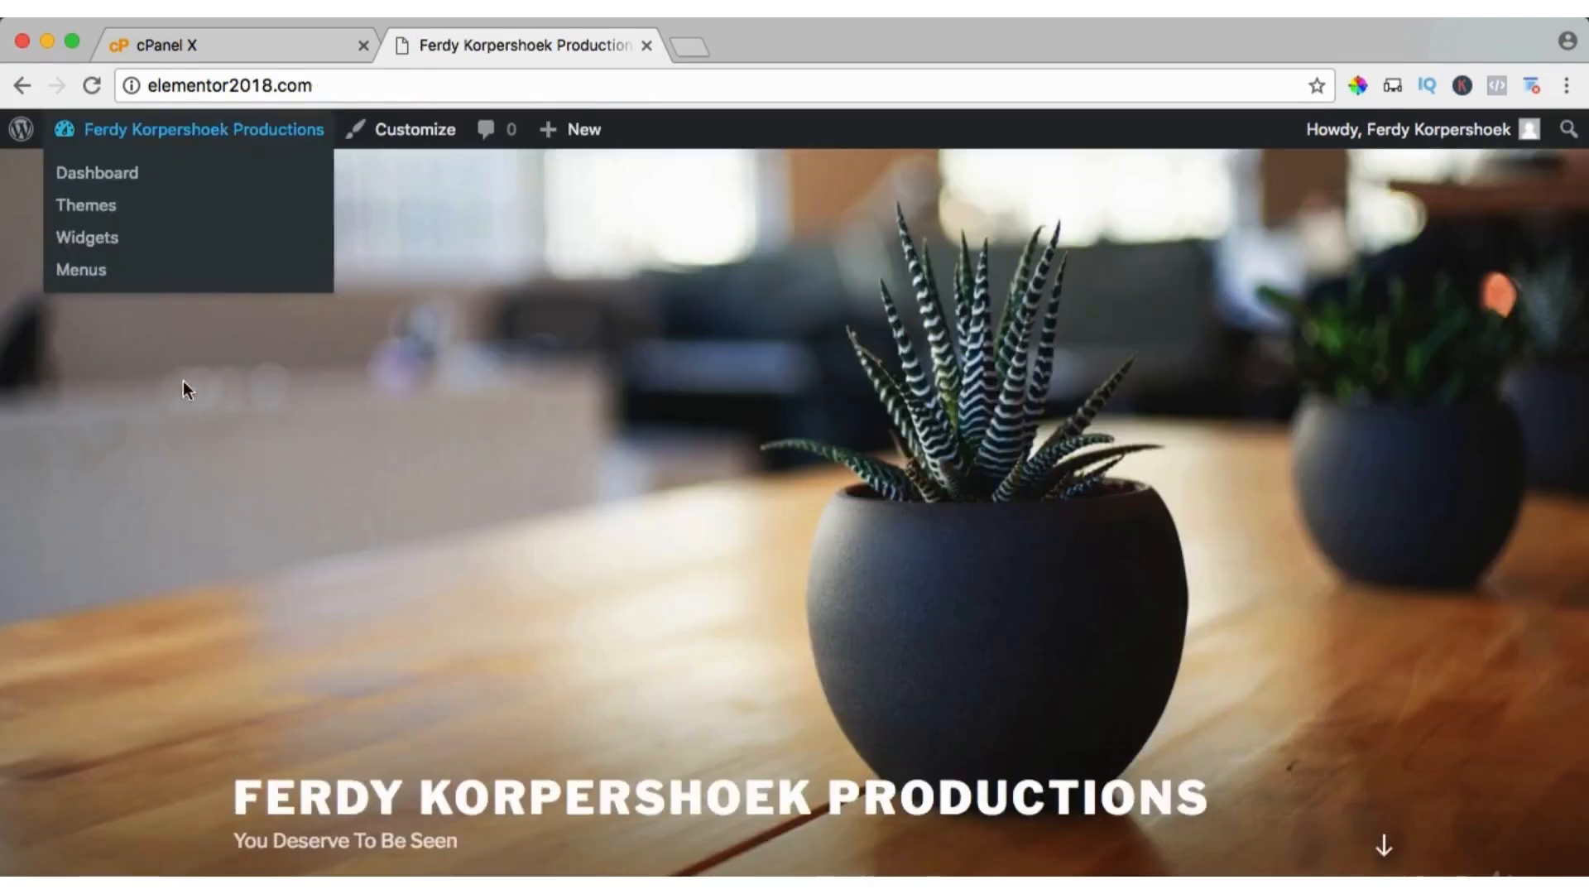
- Create a new page titled Home from the live site and publish it
{"action": "mouse_move", "coordinate": [577, 142]}
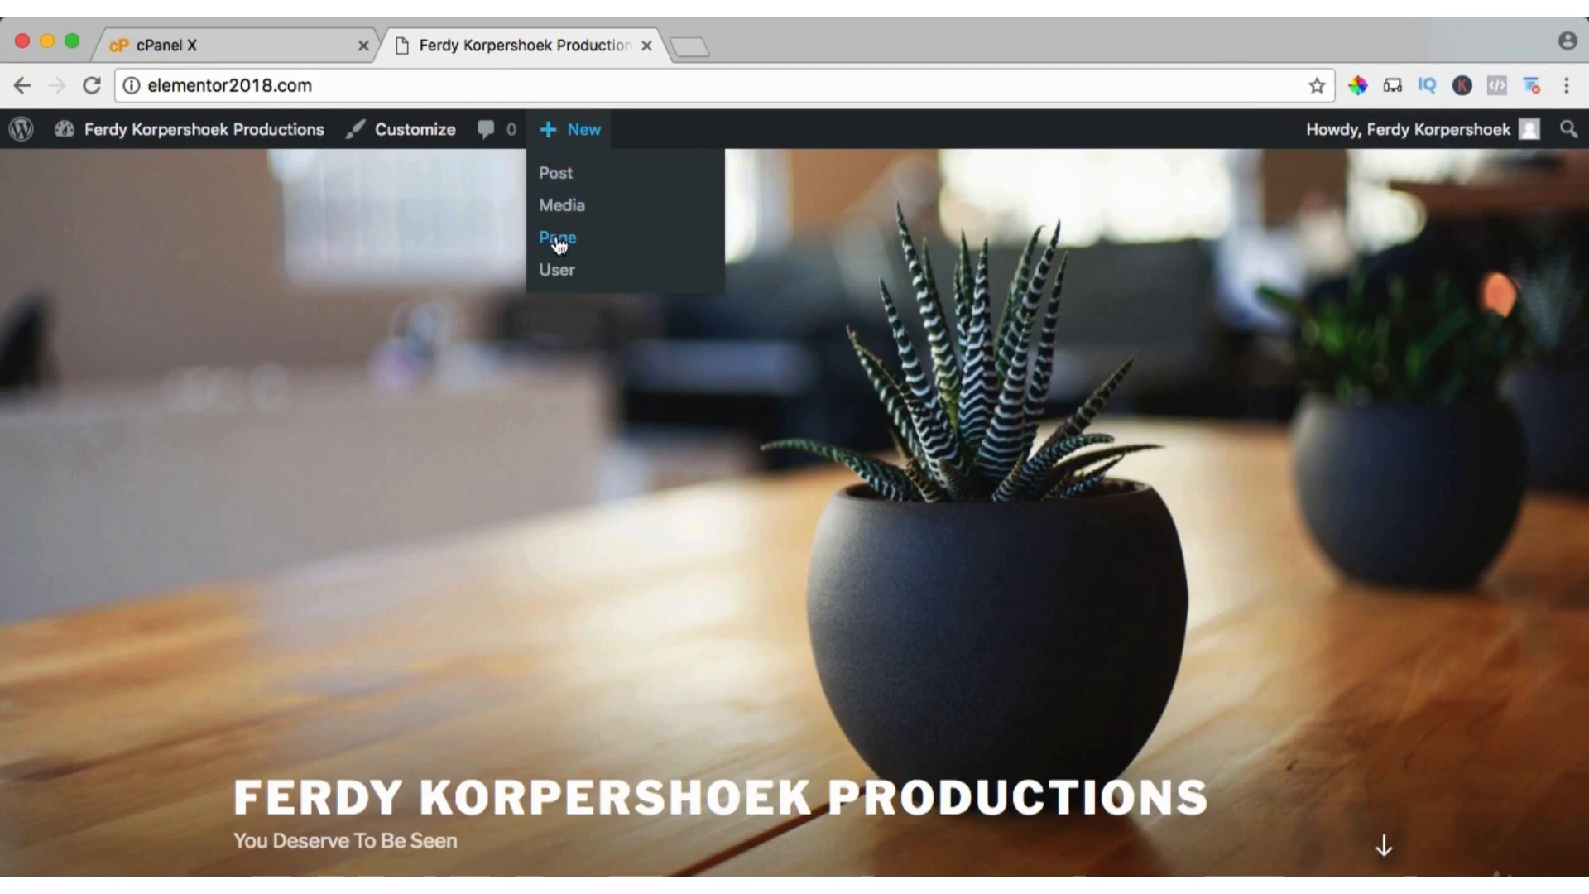
{"action": "left_click", "coordinate": [558, 238]}
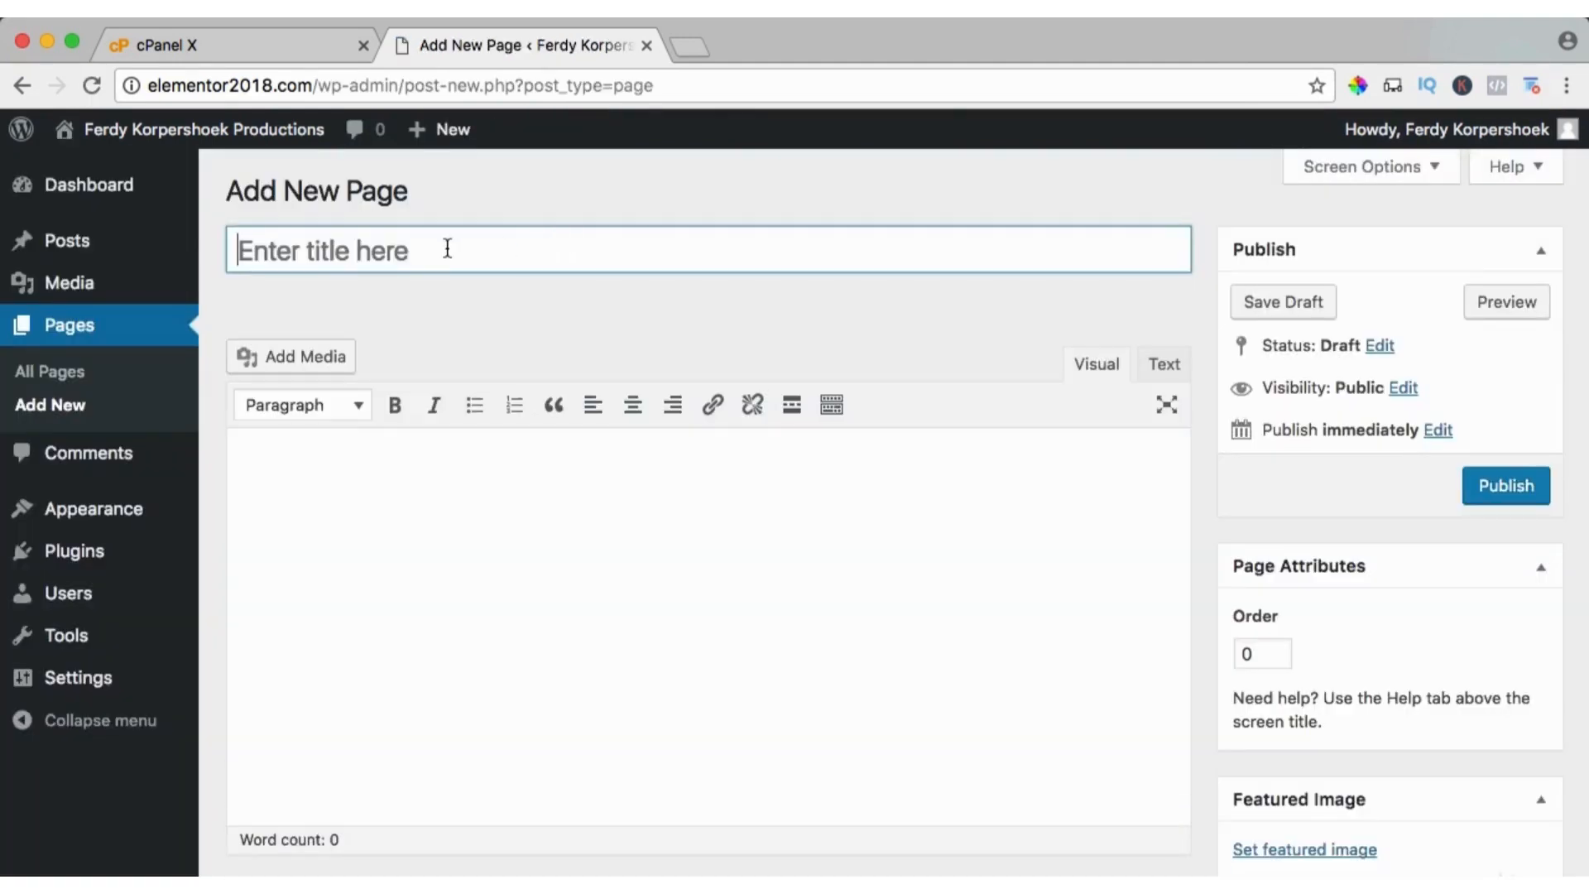
{"action": "type", "text": "Home"}
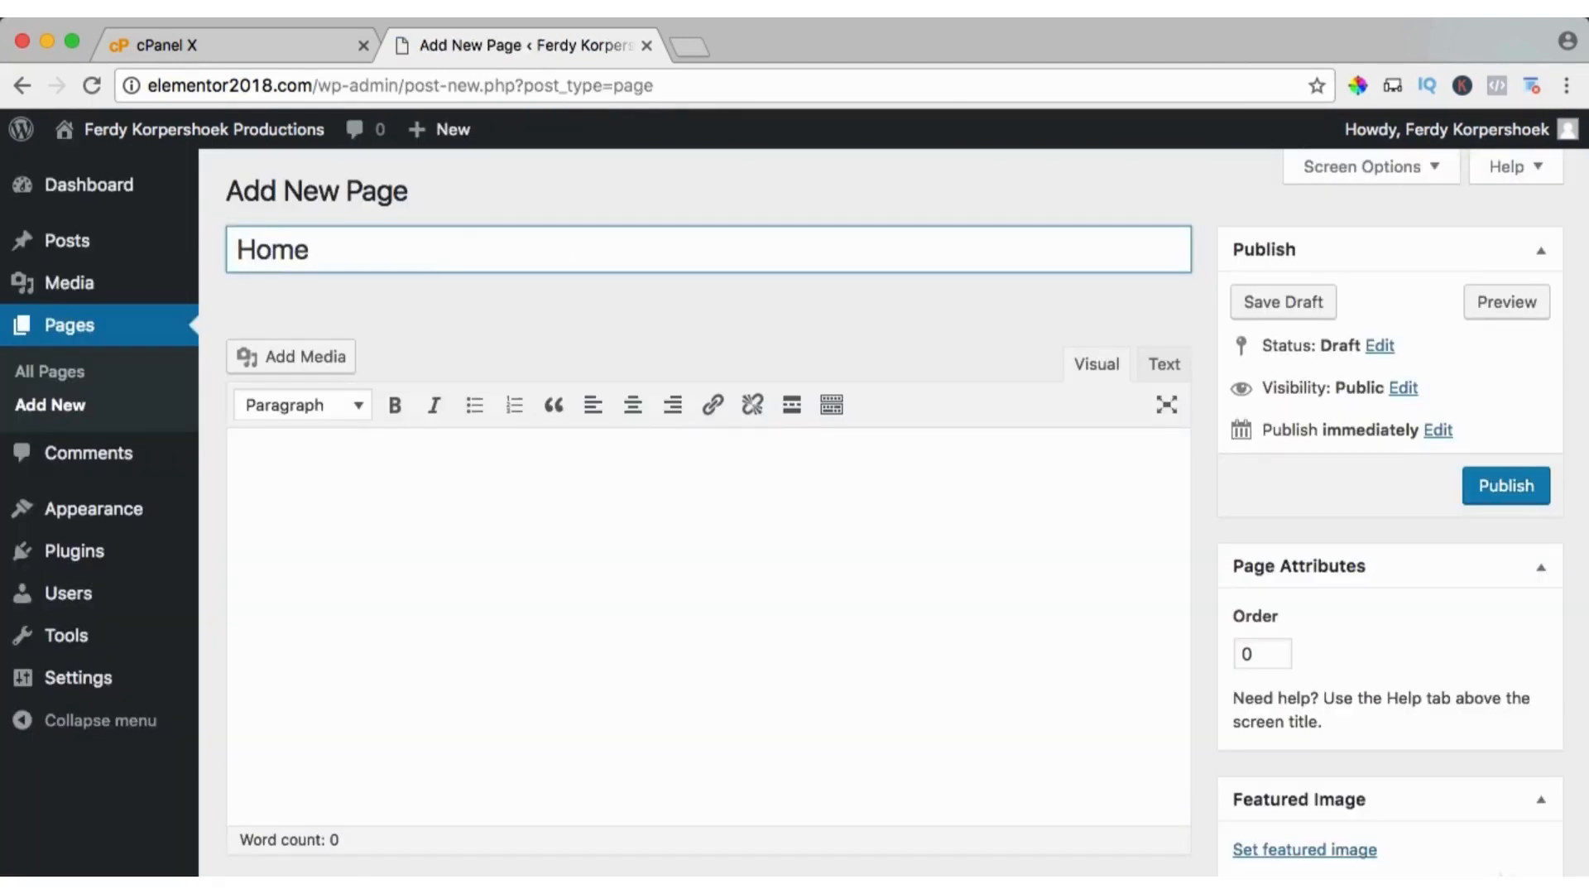
{"action": "left_click", "coordinate": [1505, 488]}
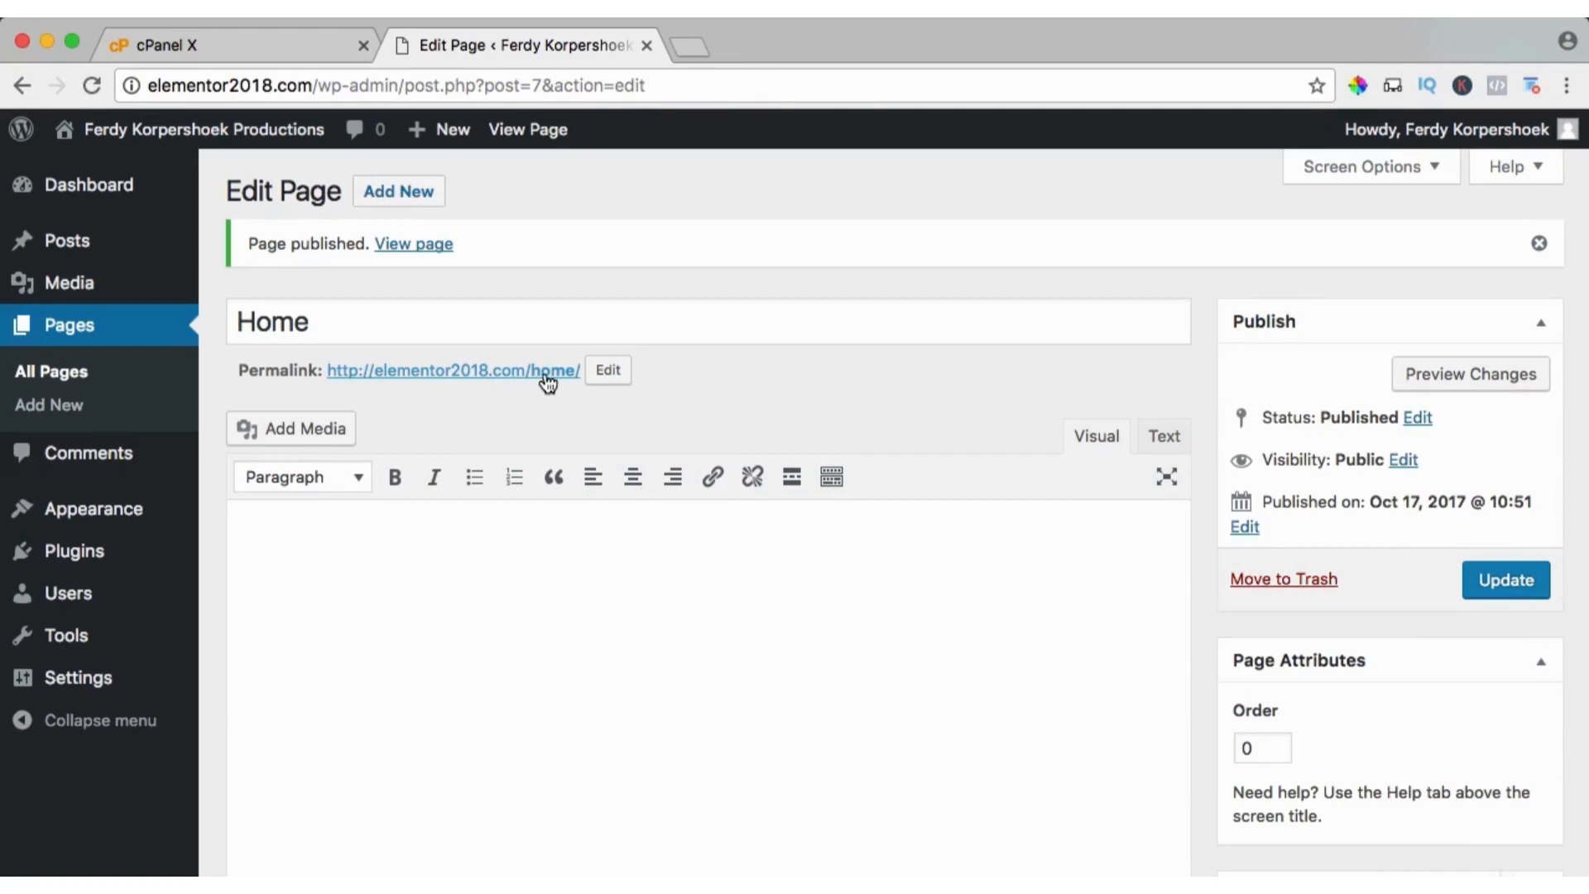
- Add another new page titled About Us and publish it
{"action": "left_click", "coordinate": [416, 192]}
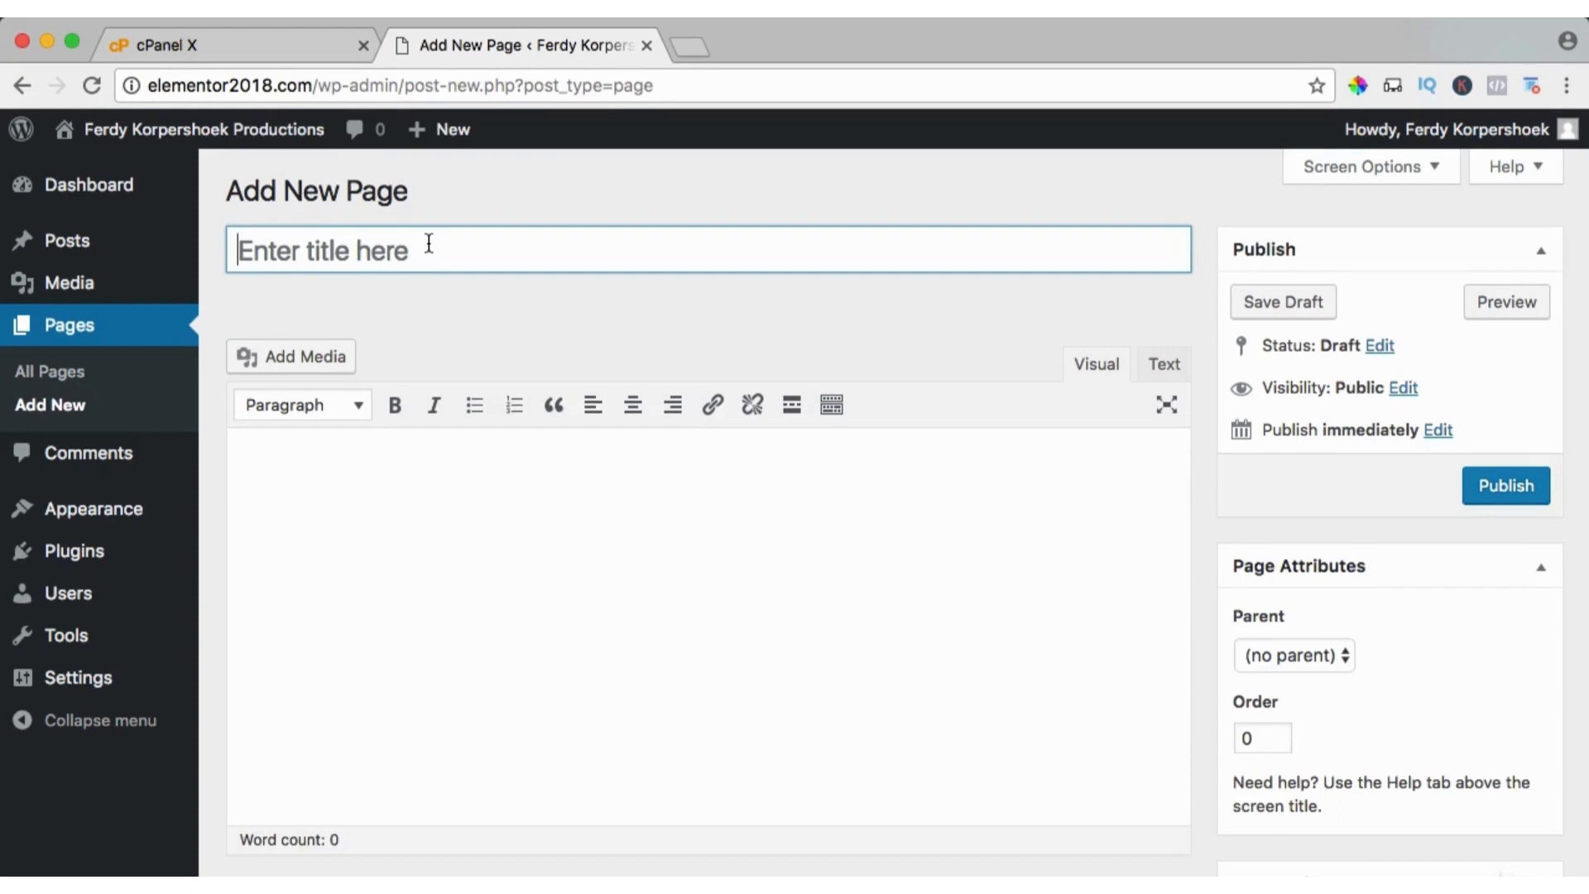
{"action": "type", "text": "About Me"}
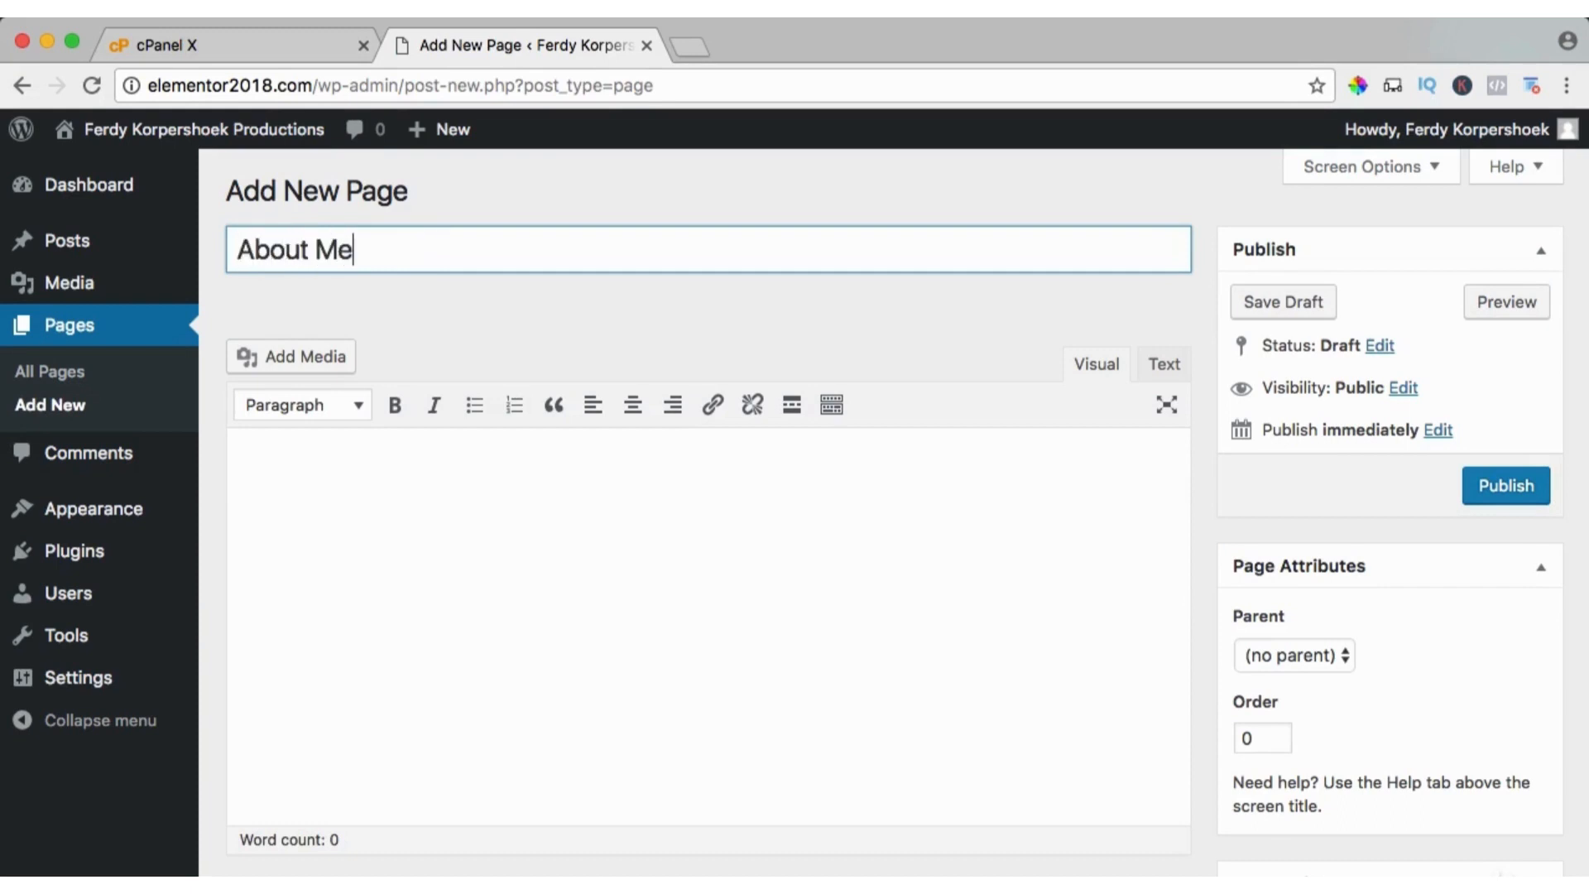
{"action": "key", "text": "BackSpace"}
{"action": "key", "text": "BackSpace"}
{"action": "type", "text": "Us"}
{"action": "left_click", "coordinate": [1501, 484]}
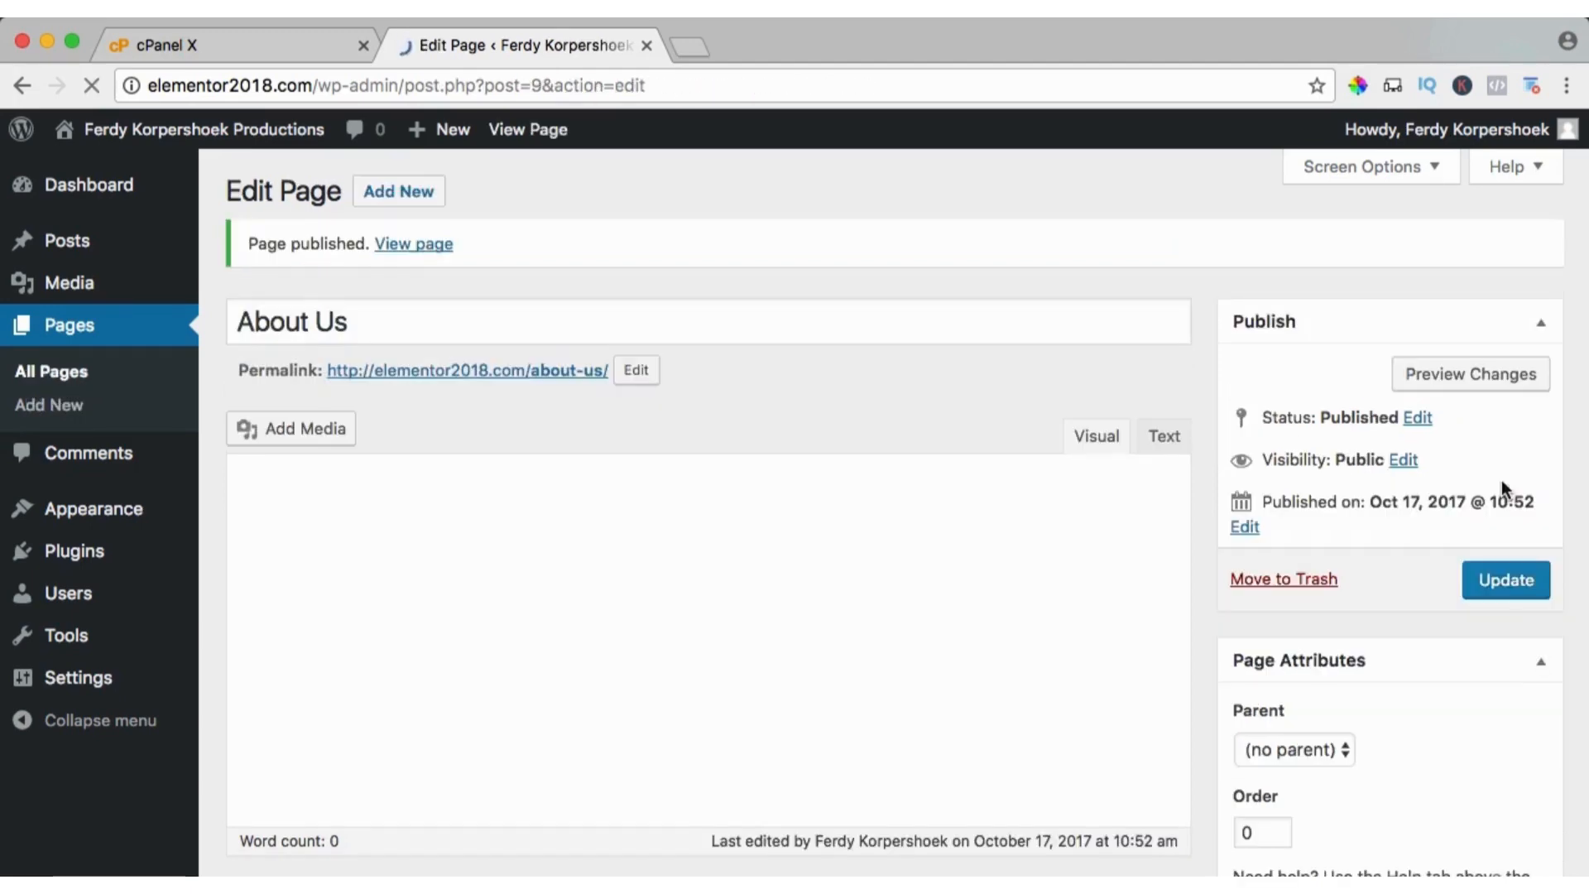
- Add a new page titled Services and publish it
{"action": "left_click", "coordinate": [411, 198]}
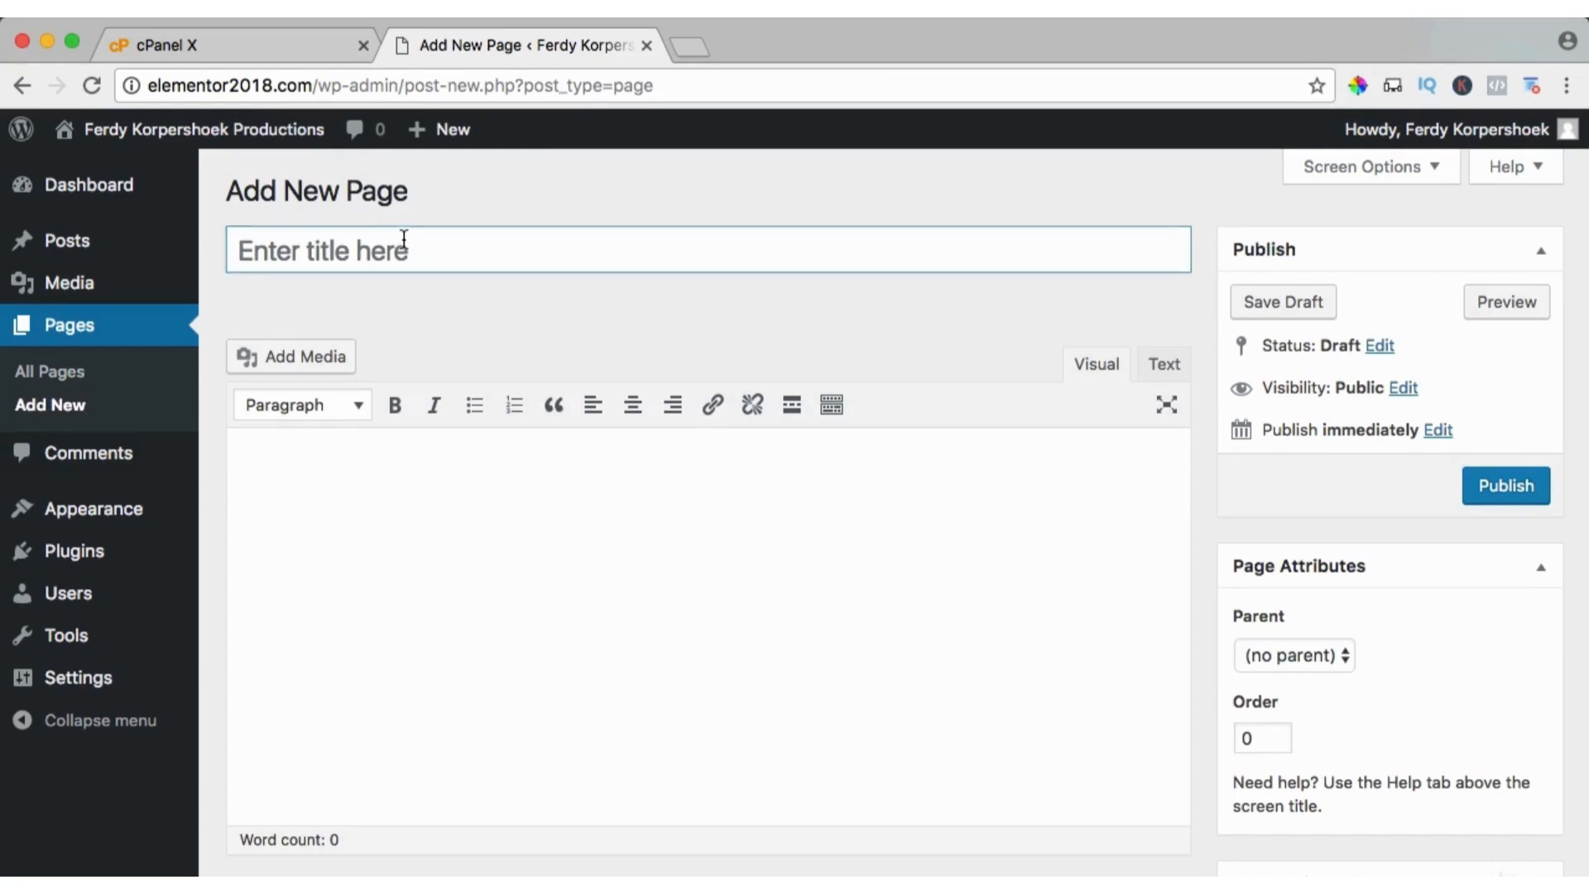
{"action": "left_click", "coordinate": [404, 240]}
{"action": "type", "text": "Services"}
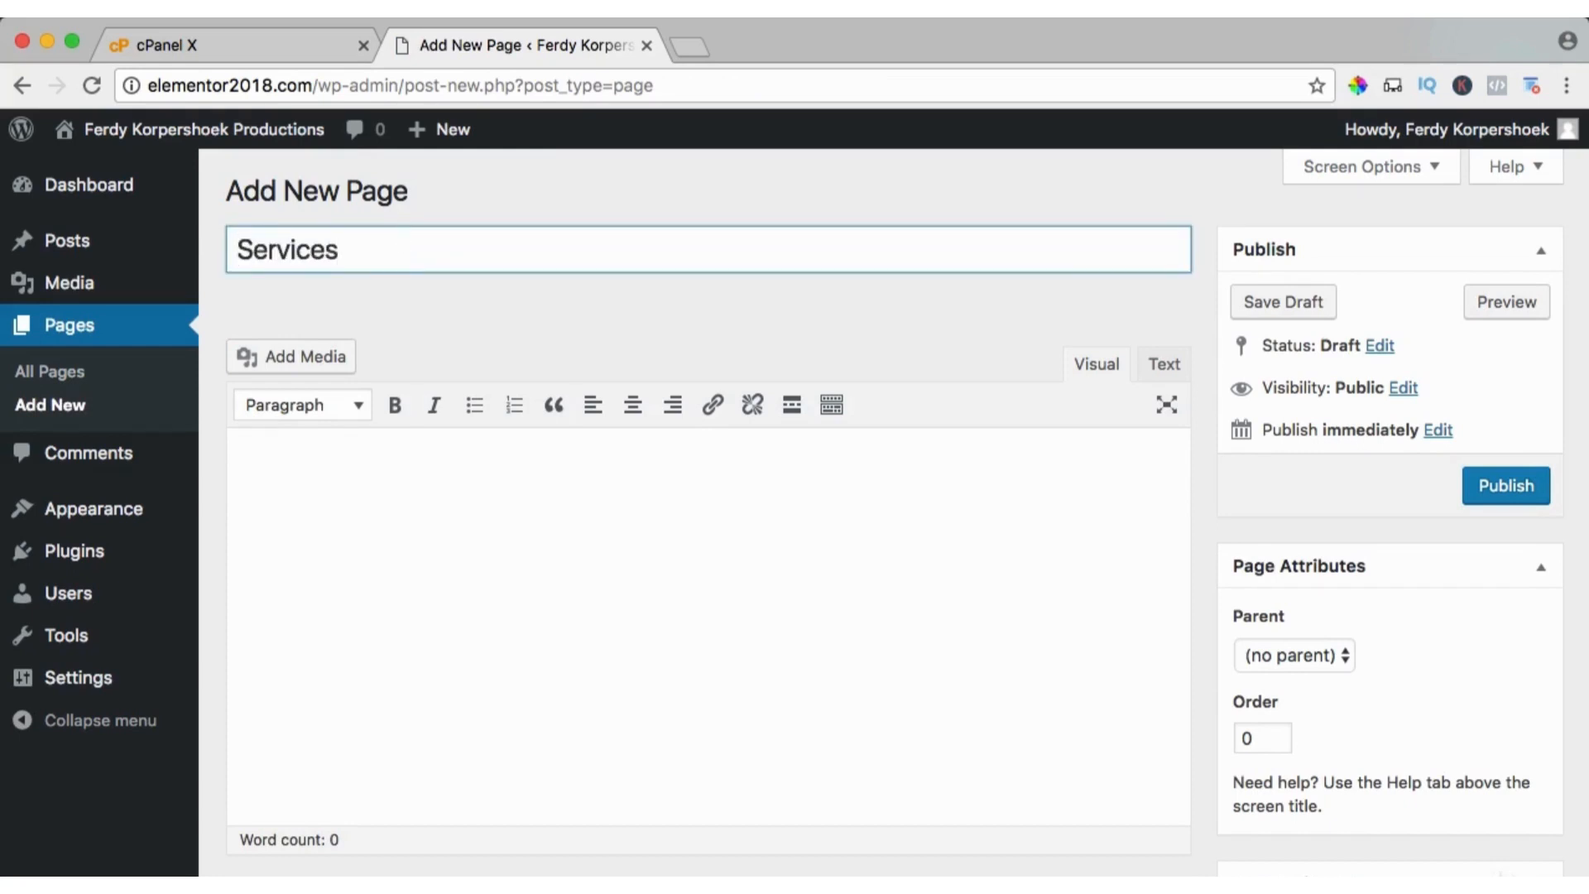
{"action": "left_click", "coordinate": [1508, 487]}
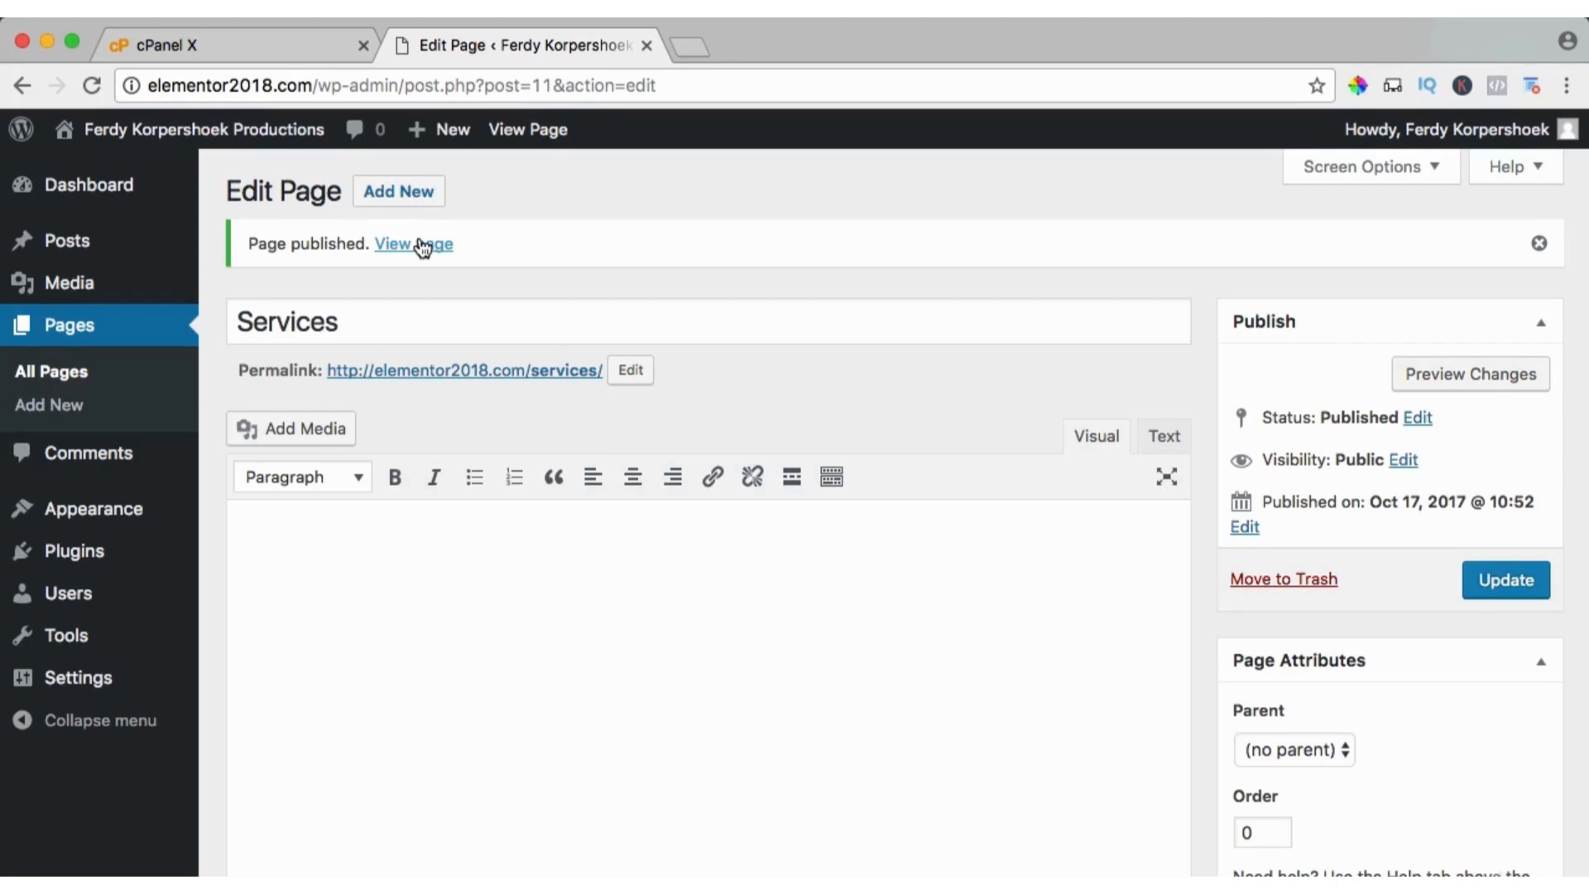
- Add a new page titled Photography and publish it
{"action": "left_click", "coordinate": [399, 192]}
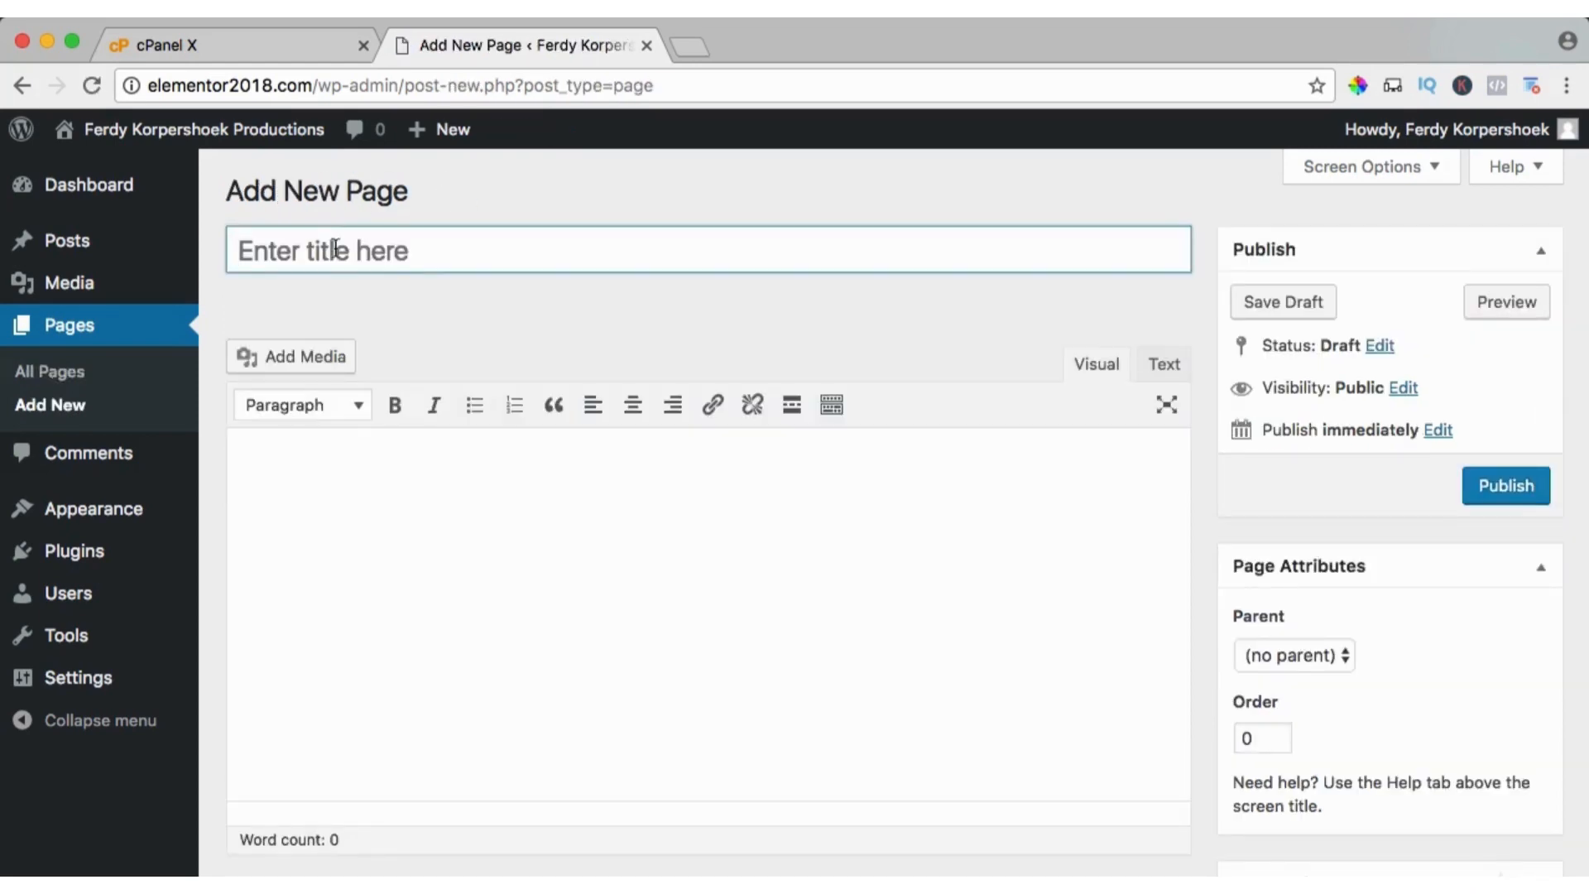
{"action": "left_click", "coordinate": [336, 248]}
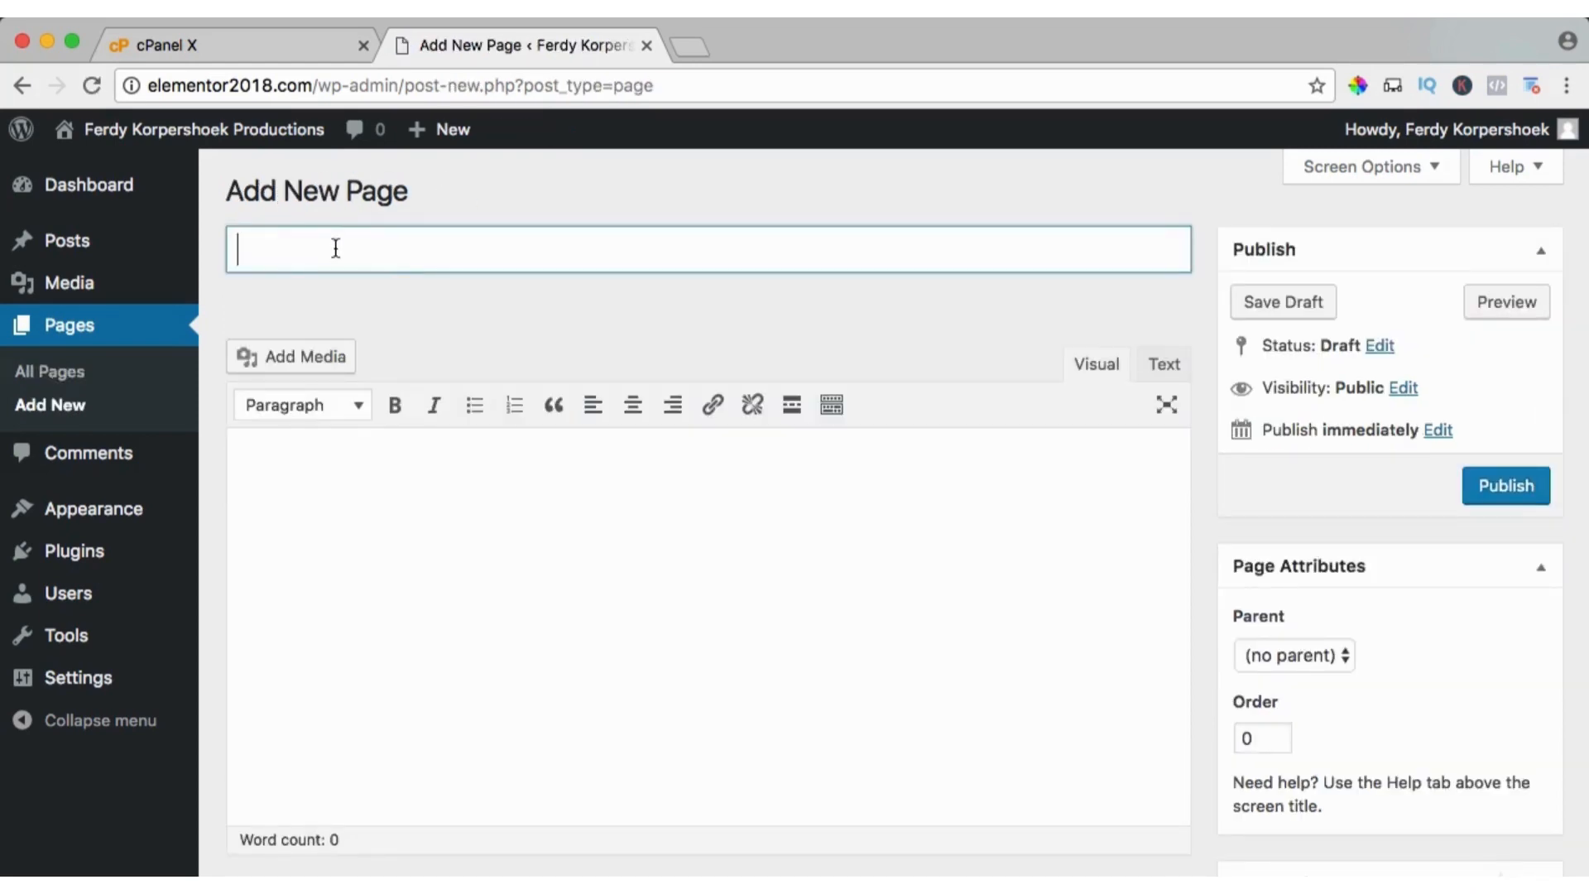
{"action": "type", "text": "Photography"}
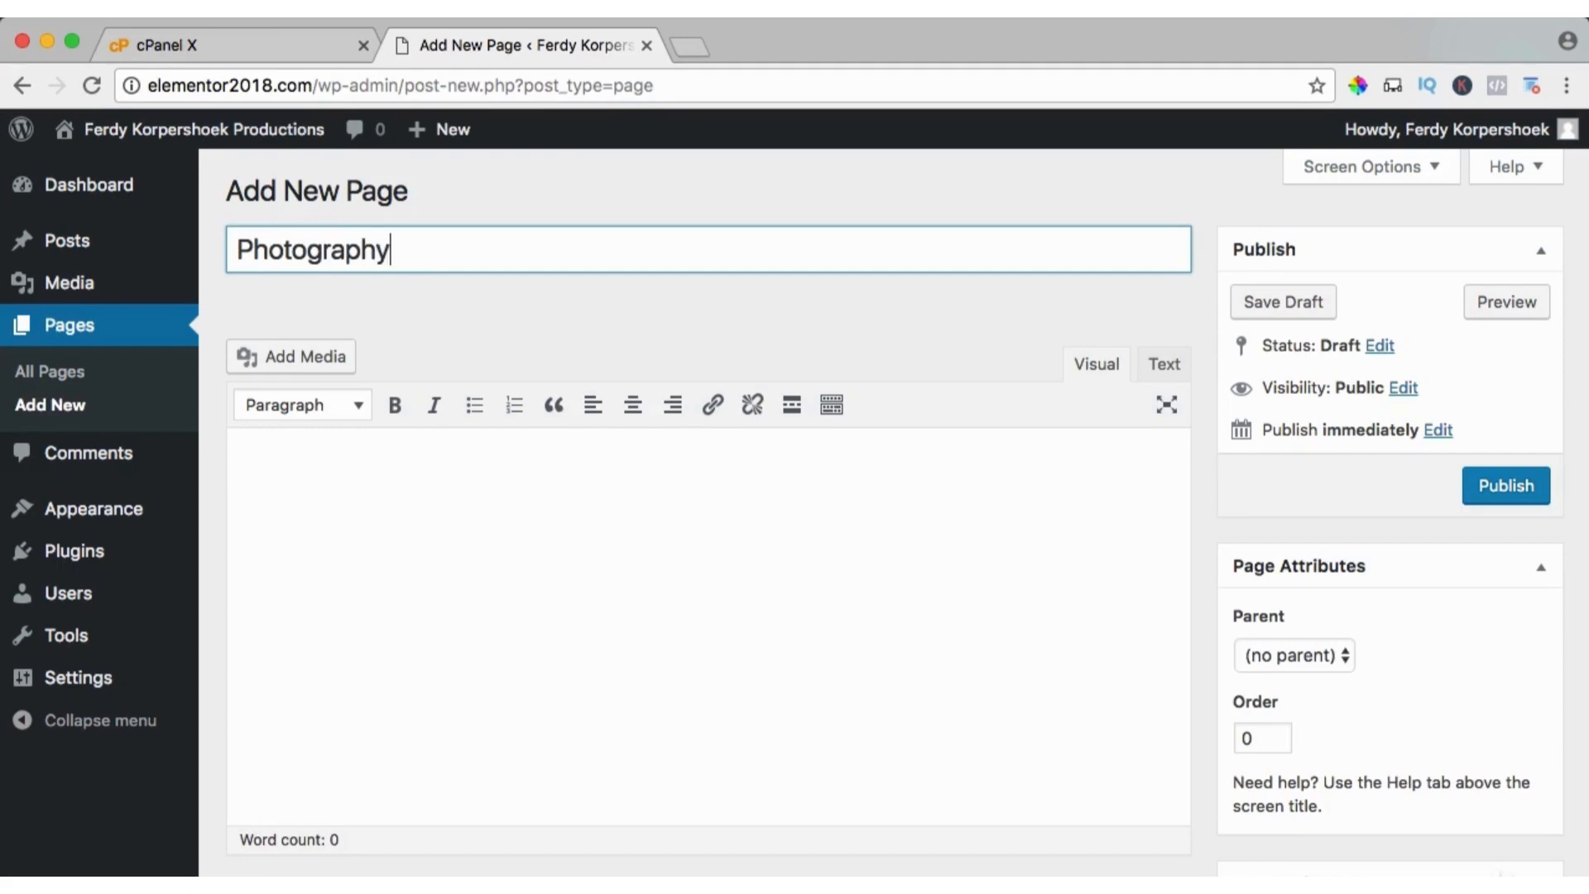
{"action": "left_click", "coordinate": [1514, 489]}
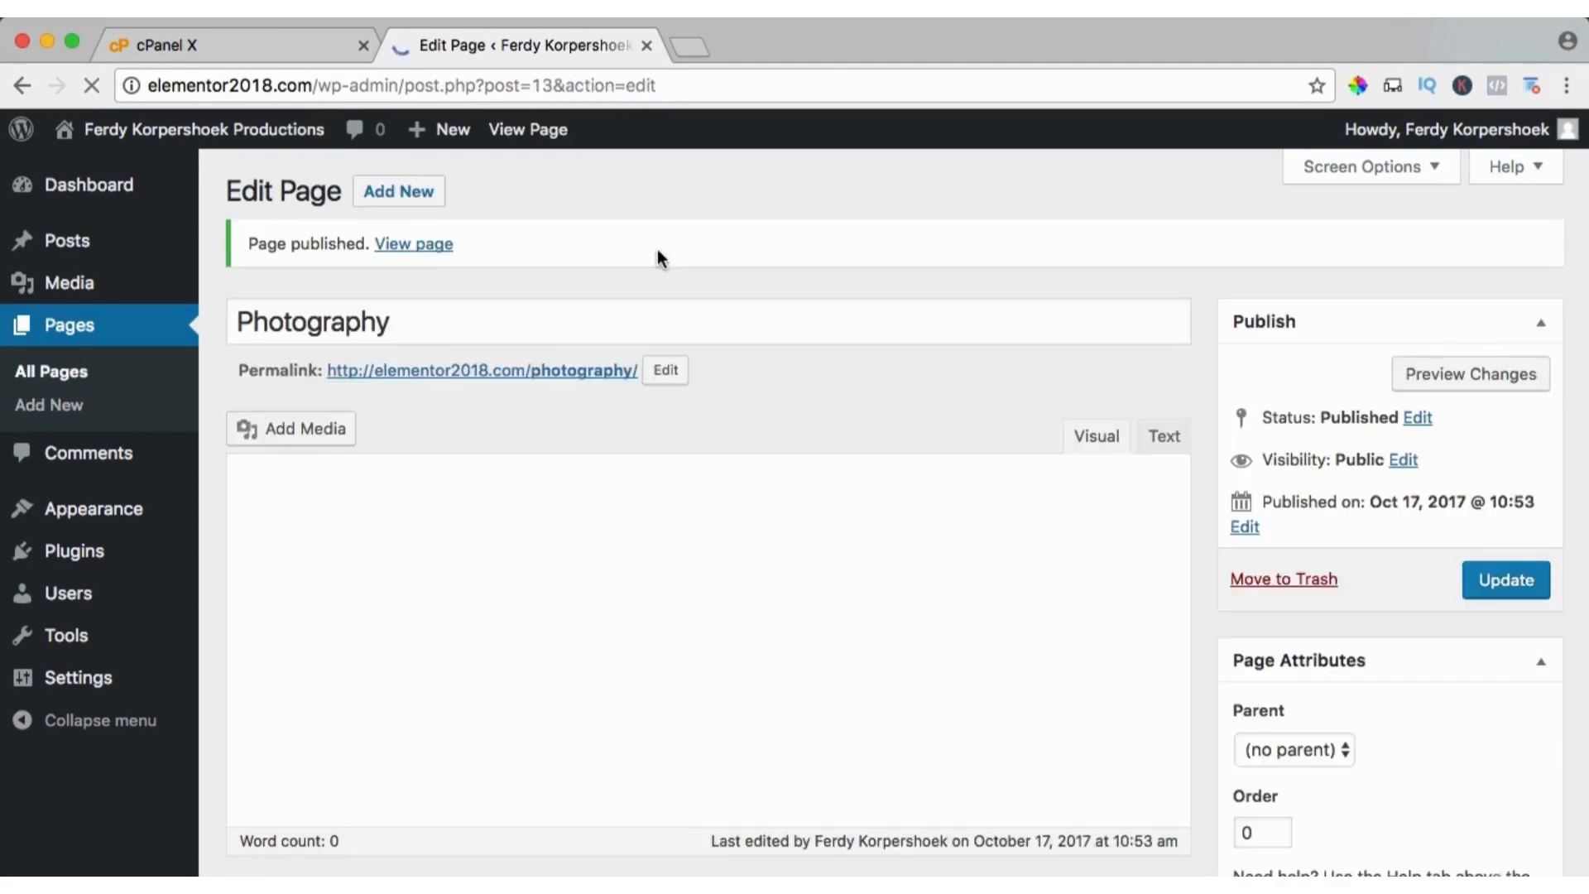
- Add a new page titled Videography and publish it
{"action": "left_click", "coordinate": [407, 194]}
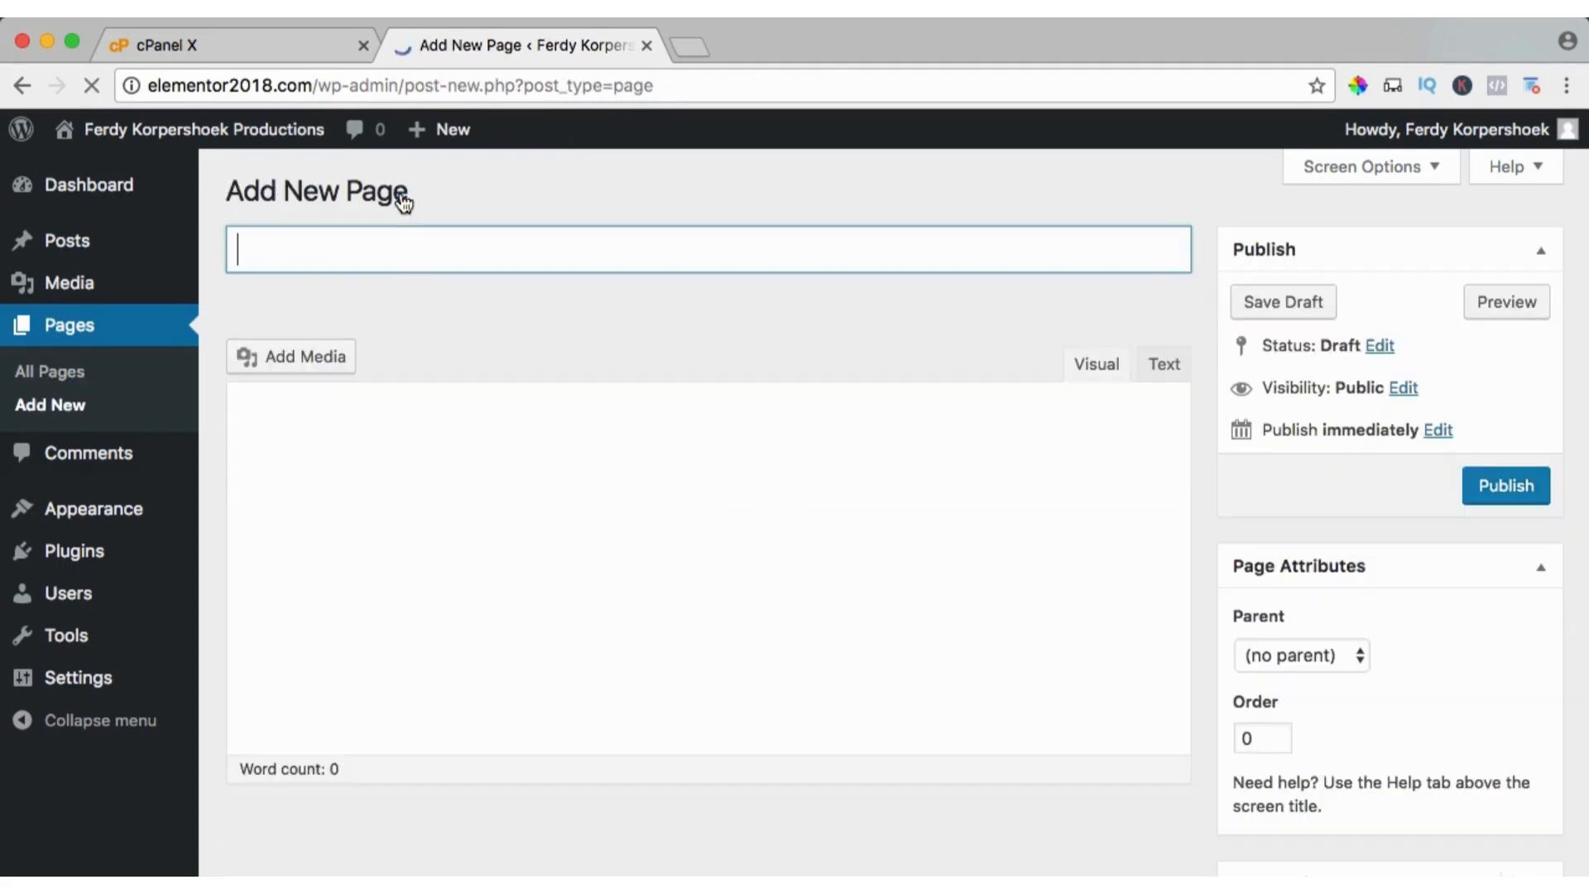
{"action": "type", "text": "Videography"}
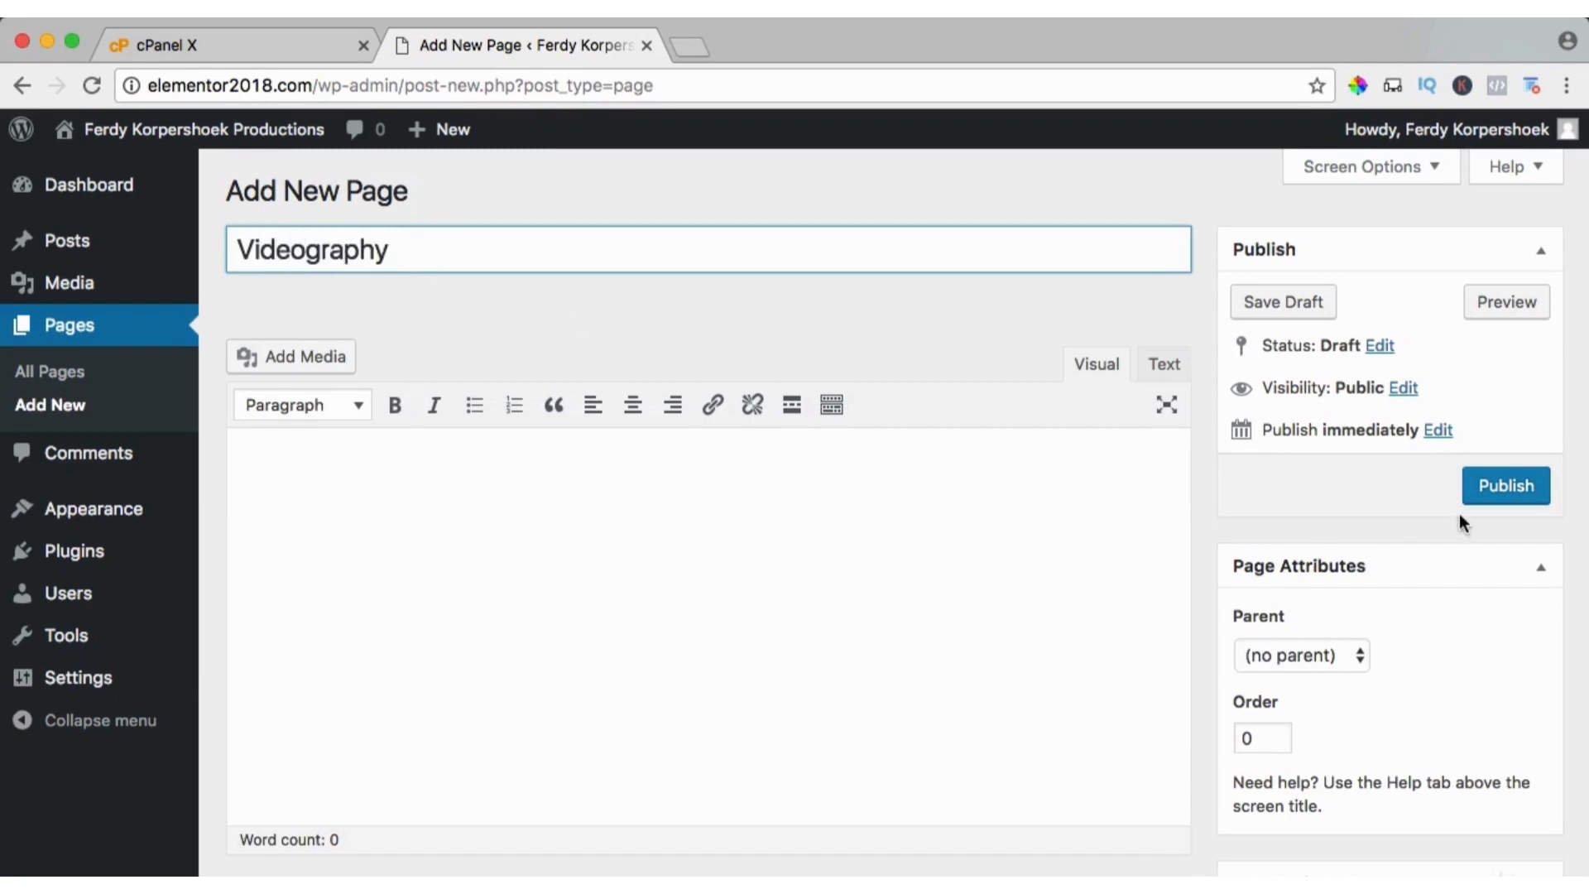
{"action": "left_click", "coordinate": [1503, 485]}
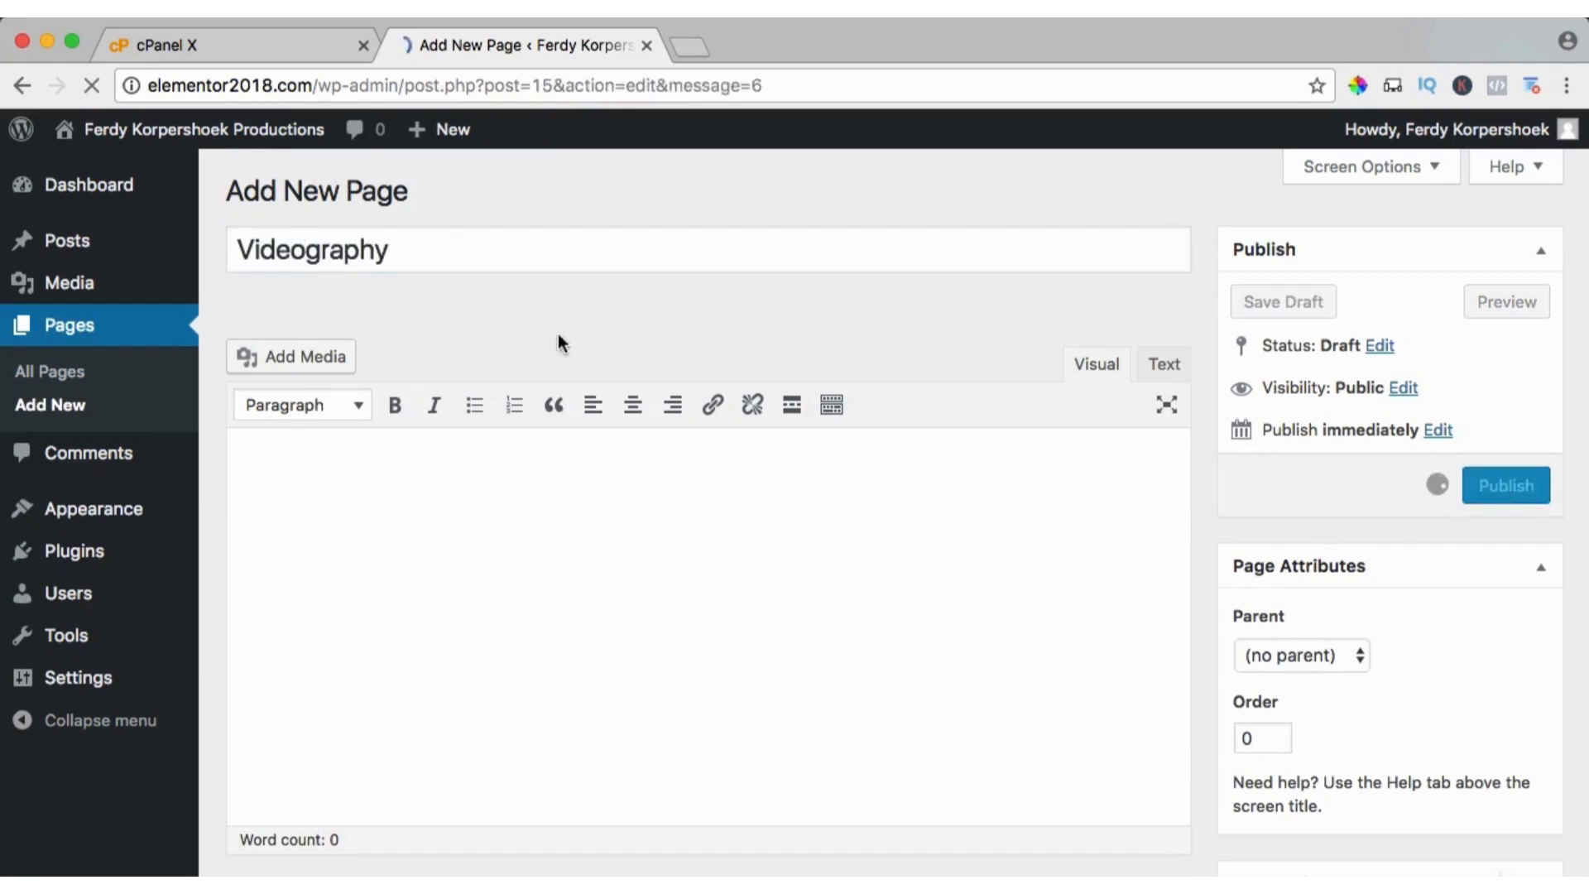
- Add a new page titled Webdesign and publish it
{"action": "left_click", "coordinate": [406, 194]}
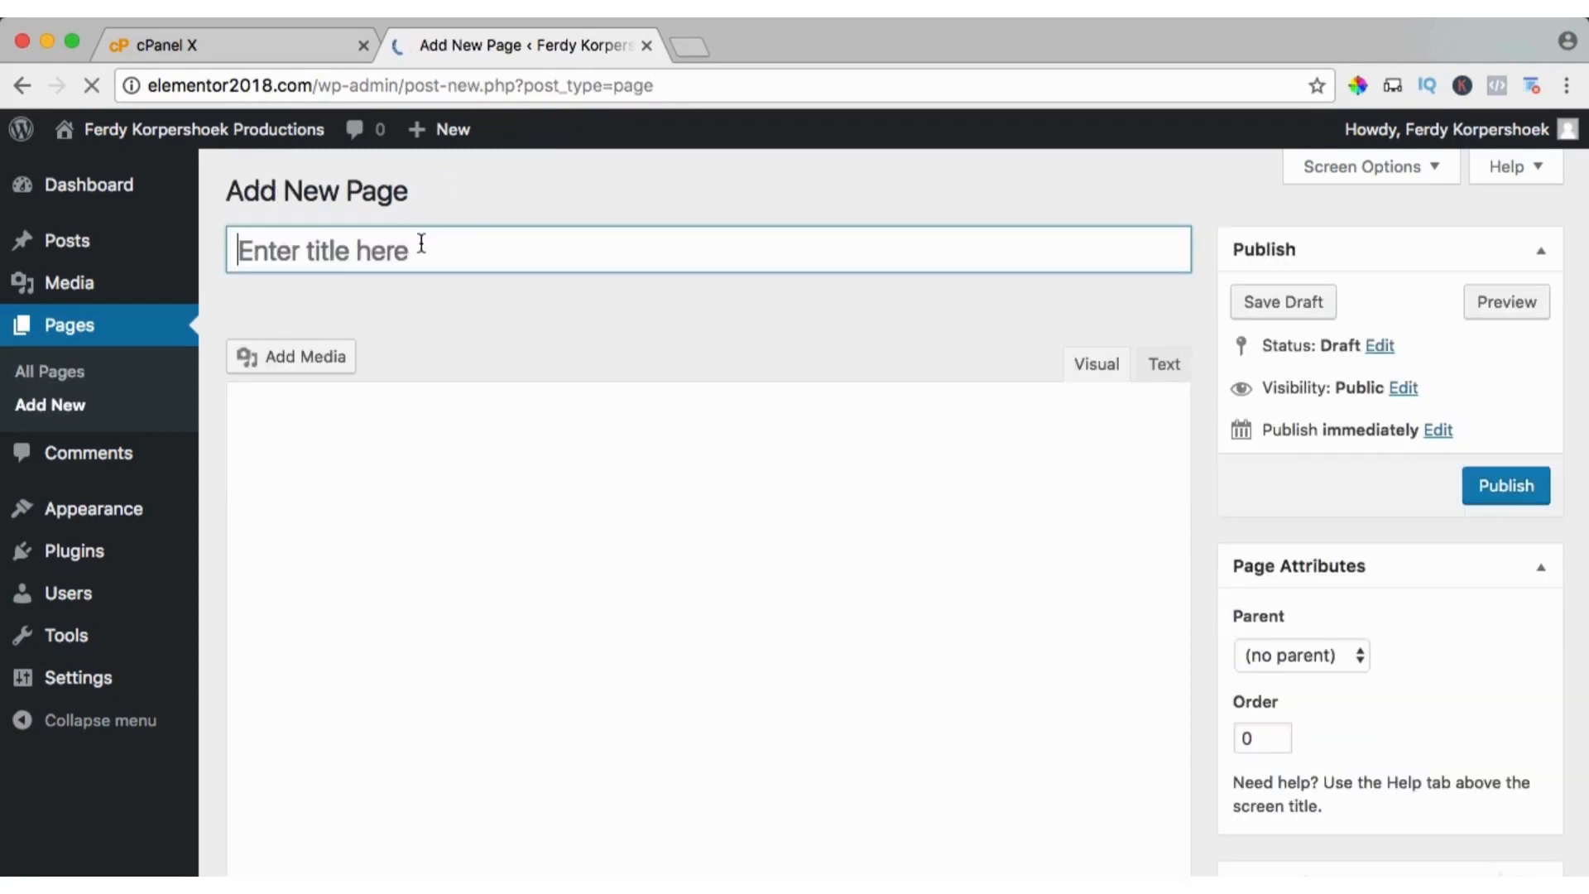
{"action": "type", "text": "Webdesign"}
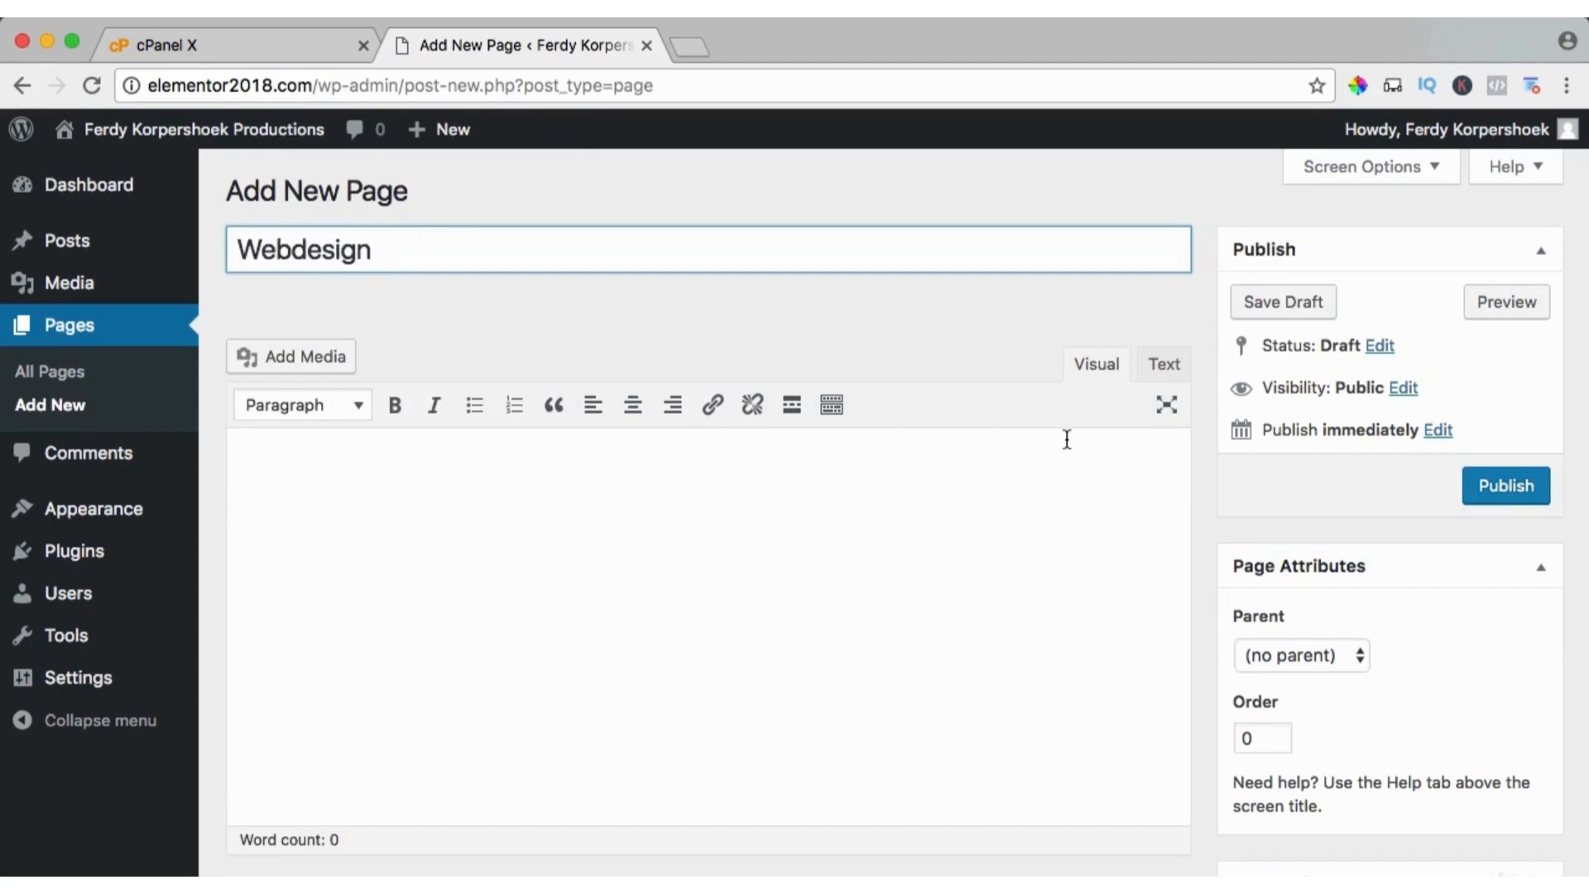
{"action": "left_click", "coordinate": [1492, 487]}
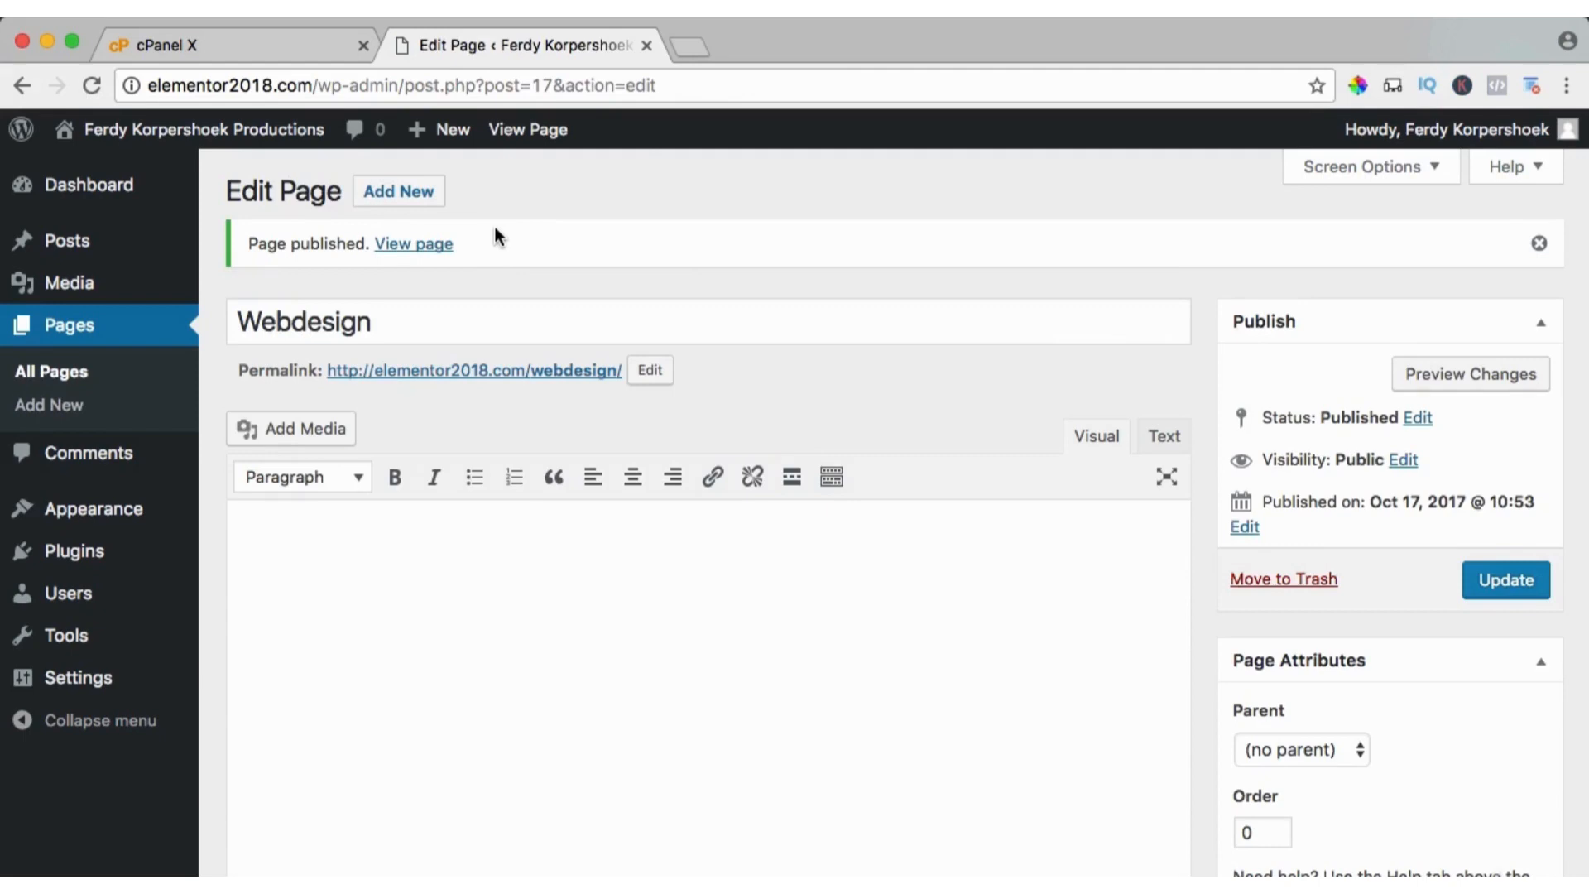
- Add a new page titled Portfolio and publish it
{"action": "left_click", "coordinate": [404, 197]}
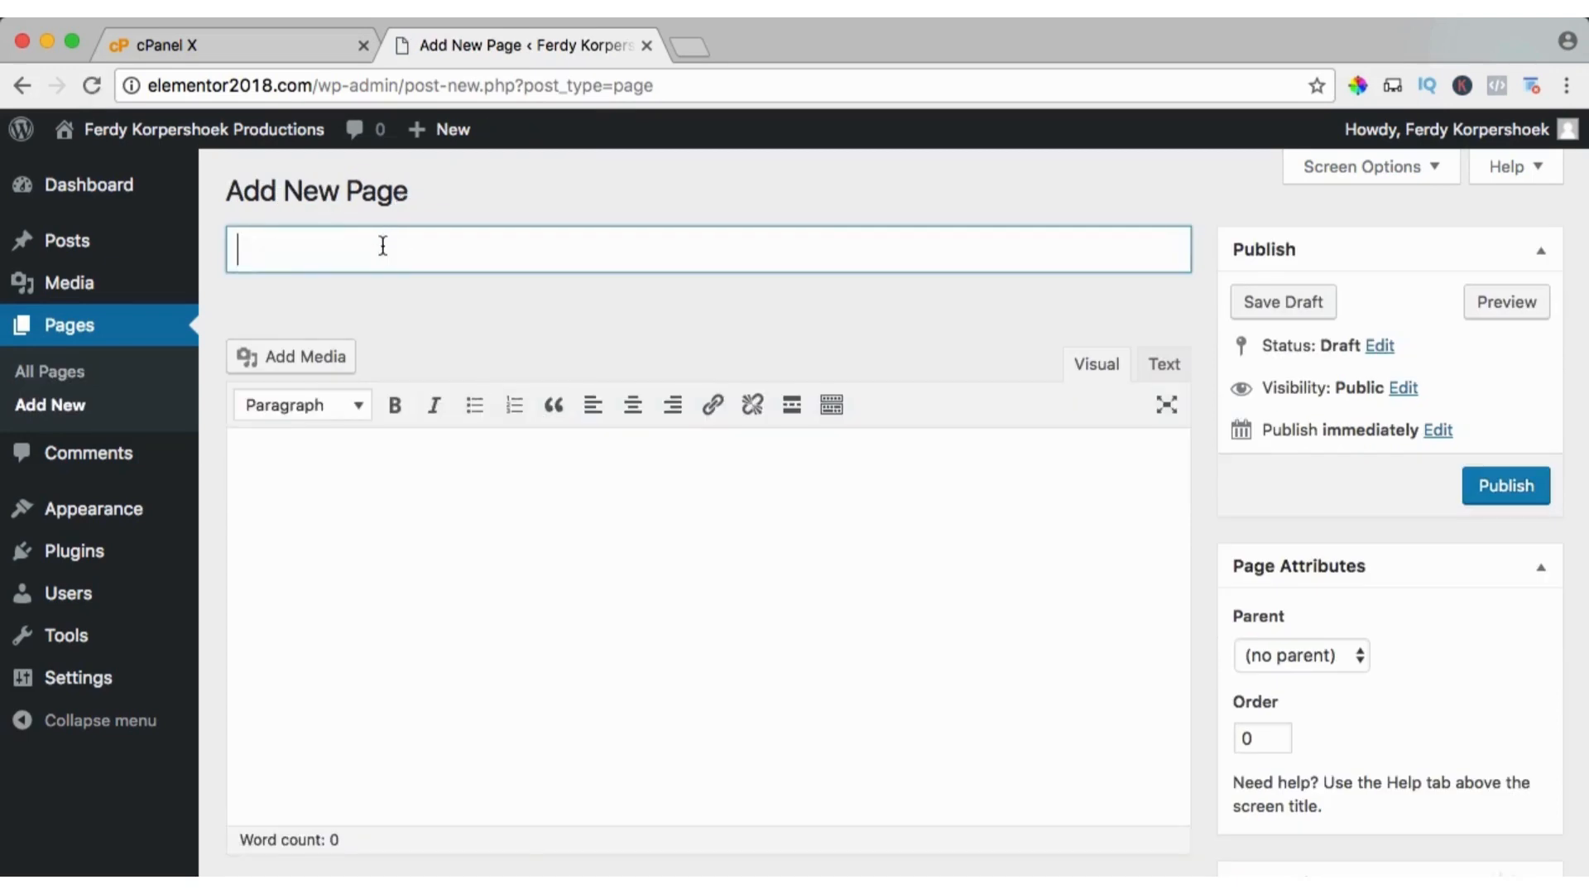
{"action": "type", "text": "Portfolio"}
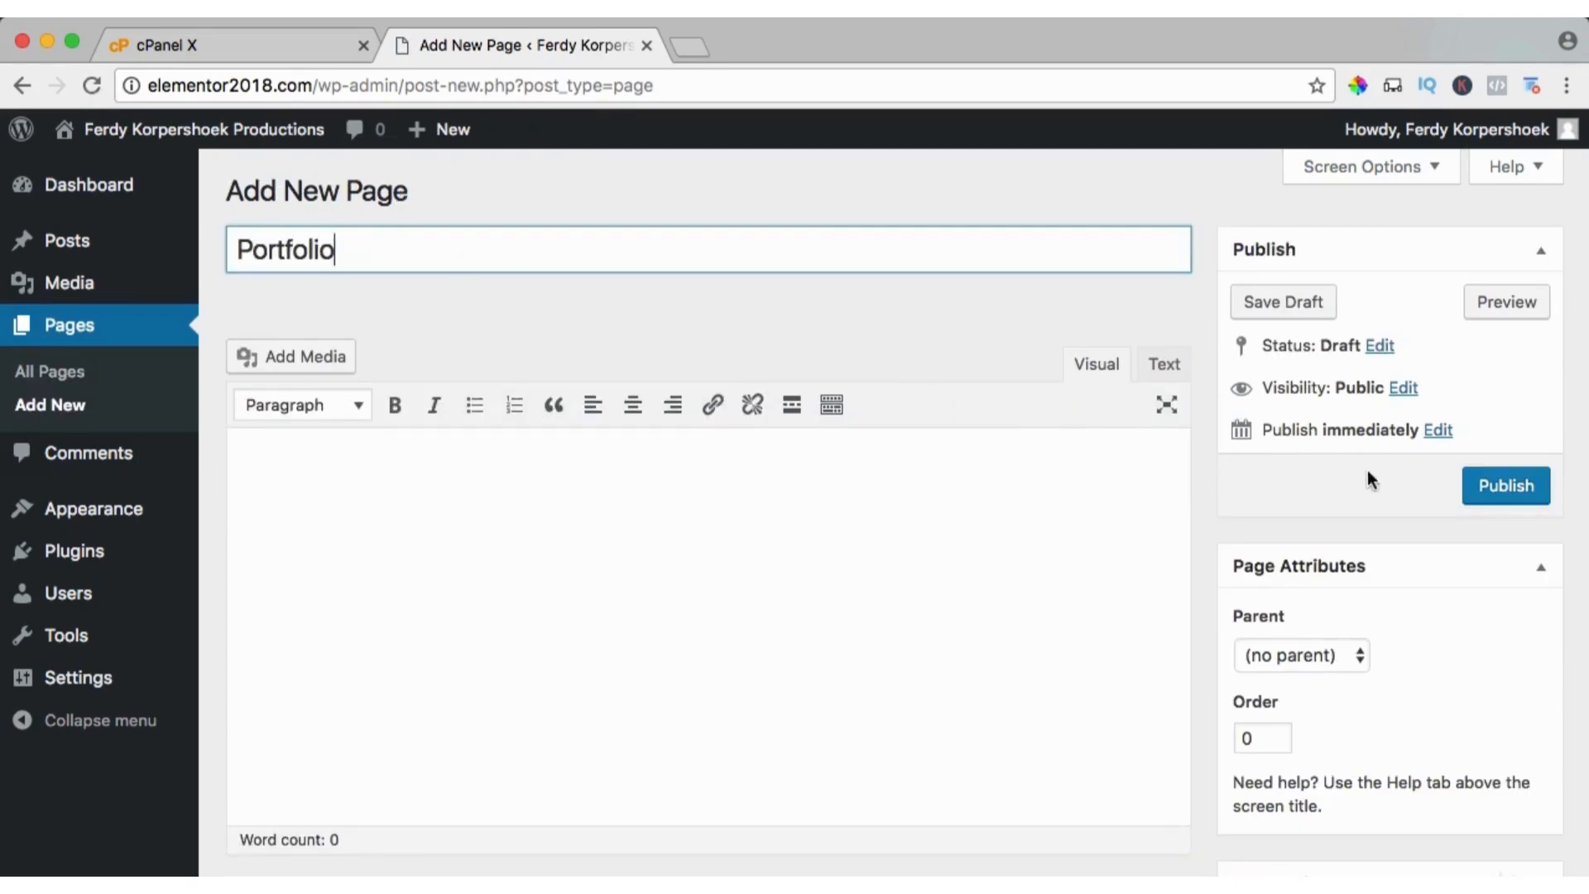
{"action": "left_click", "coordinate": [1506, 485]}
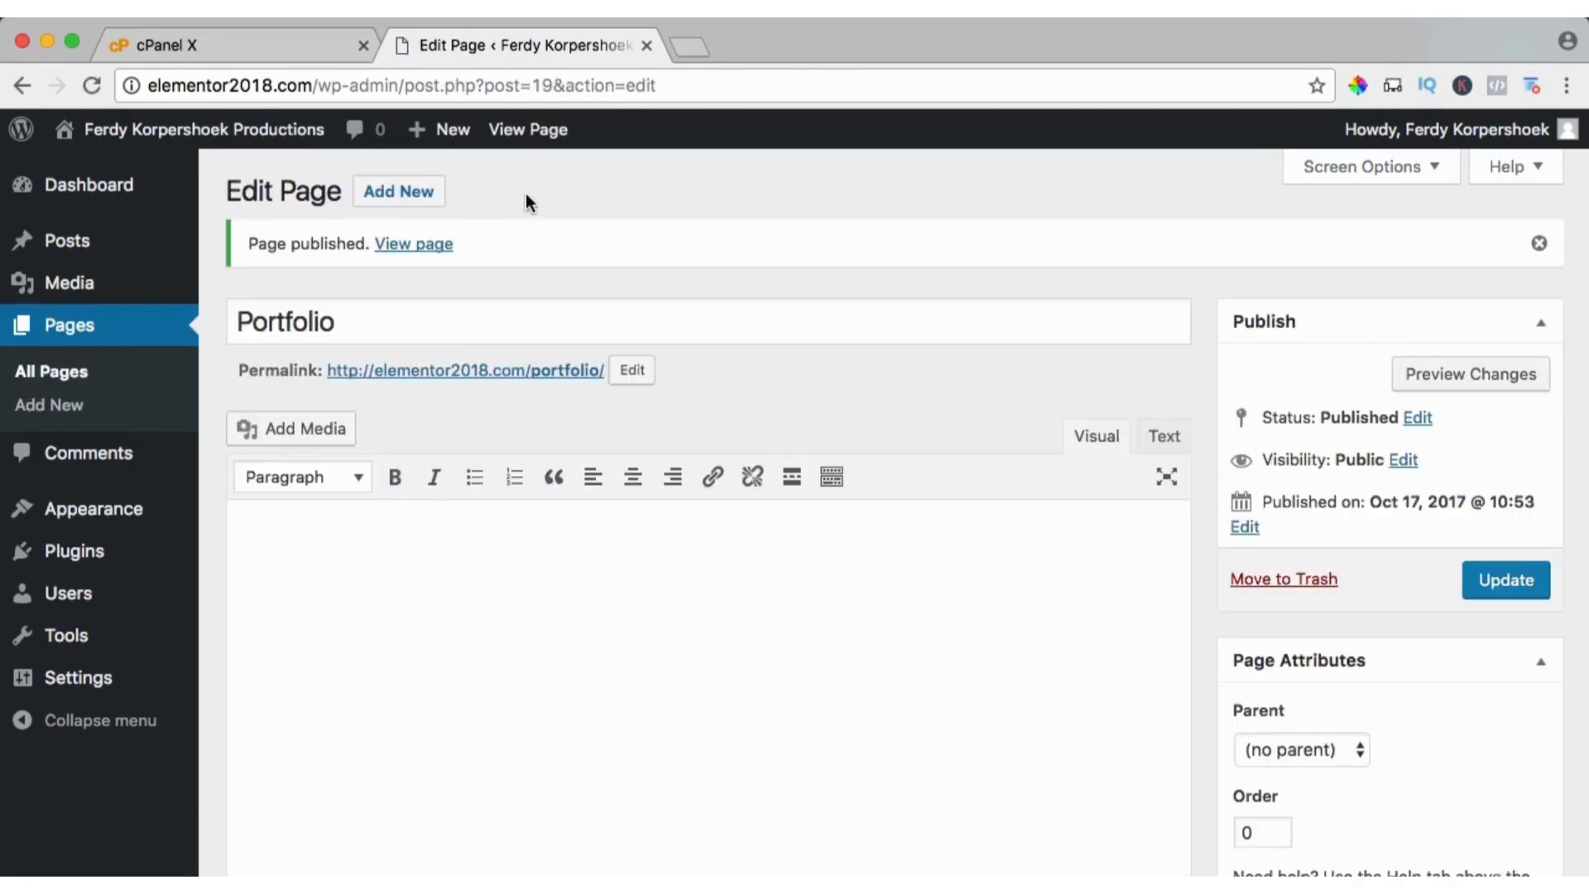
- Add a new page titled Blog and publish it
{"action": "left_click", "coordinate": [386, 193]}
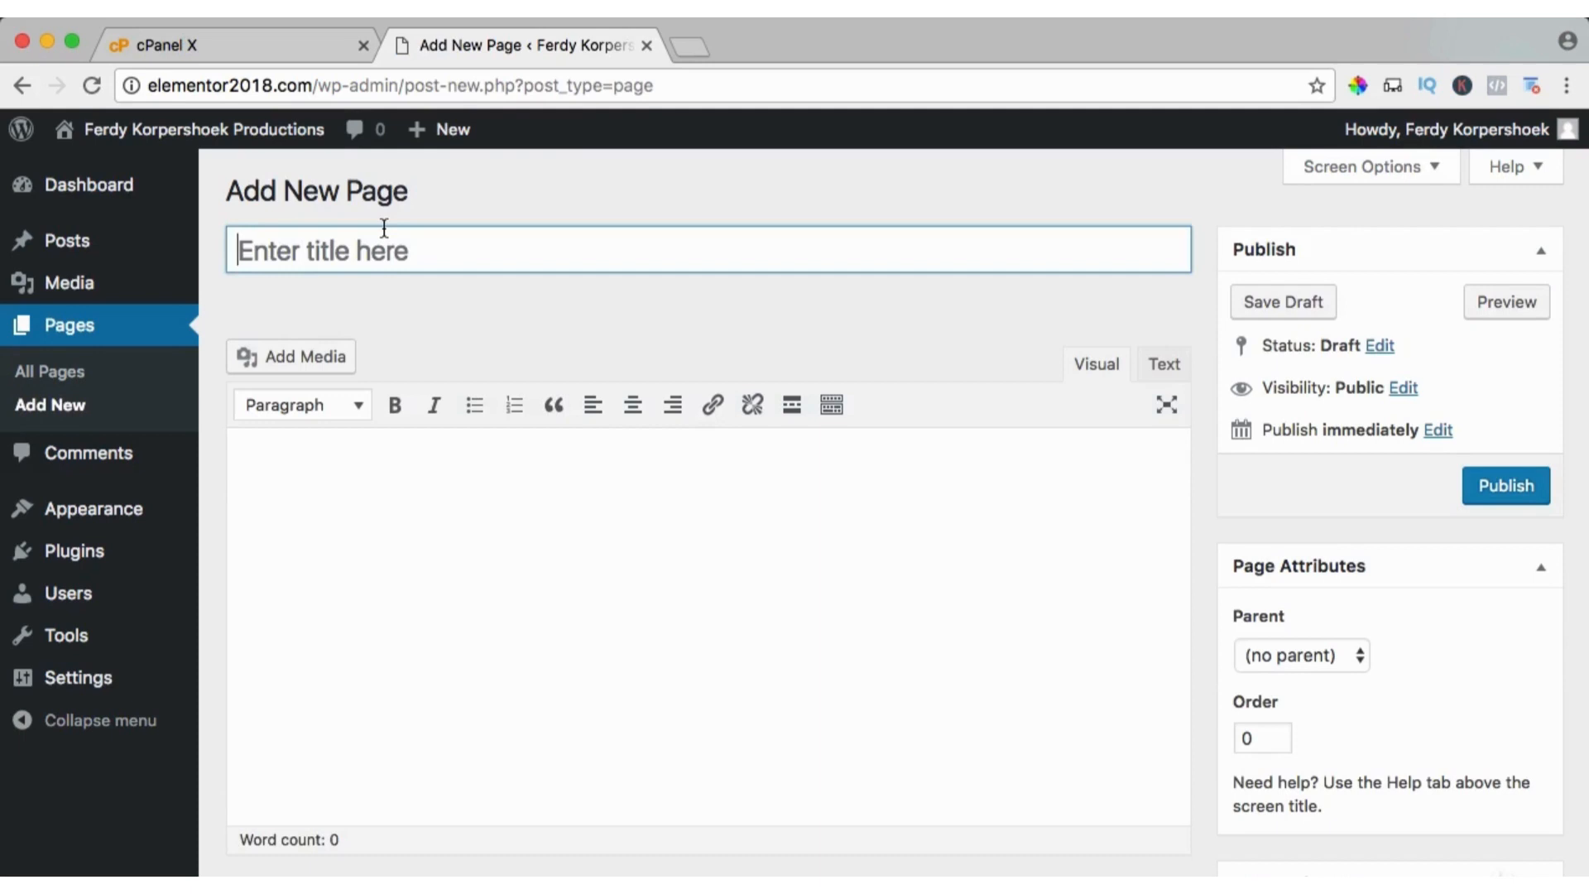
{"action": "type", "text": "Blog"}
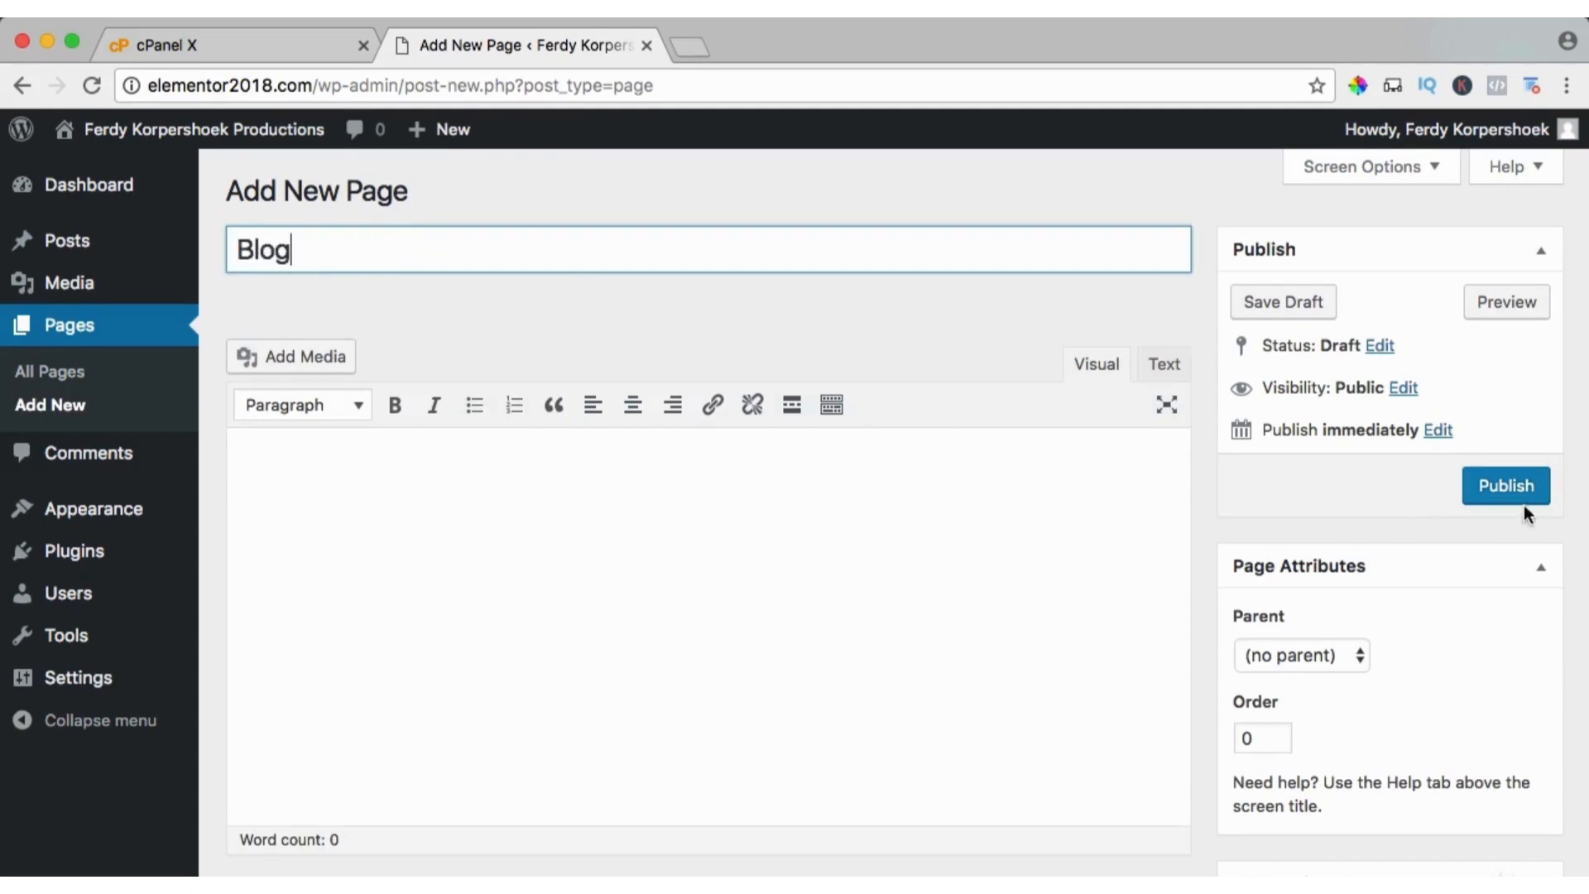
{"action": "left_click", "coordinate": [1490, 486]}
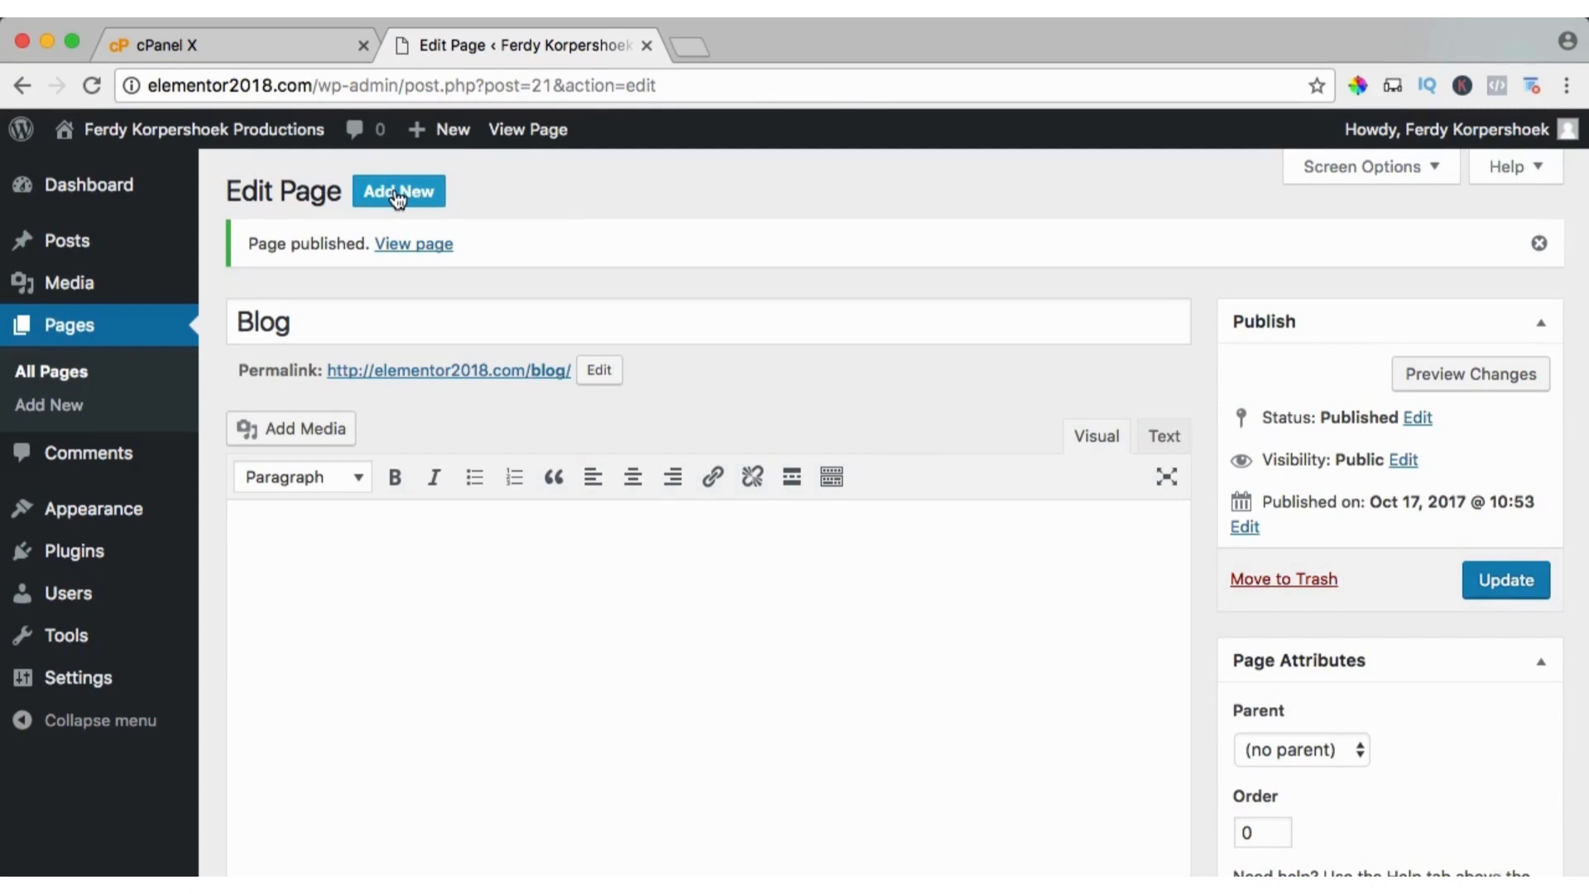
- Add and publish a new page titled Contact, and view it on the live site
{"action": "left_click", "coordinate": [398, 195]}
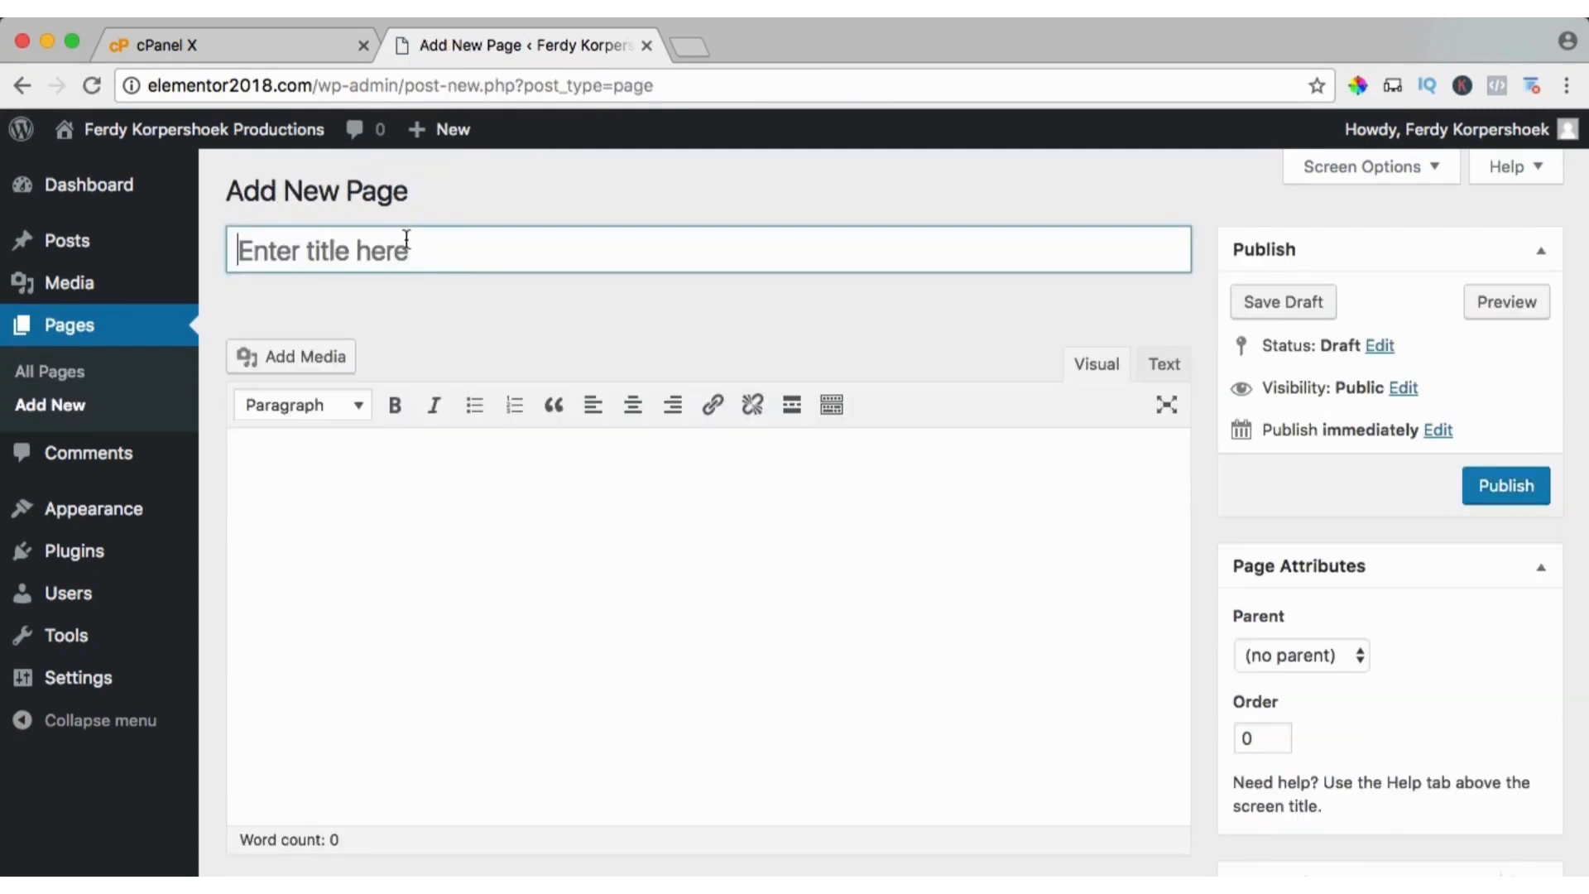
{"action": "type", "text": "Contact"}
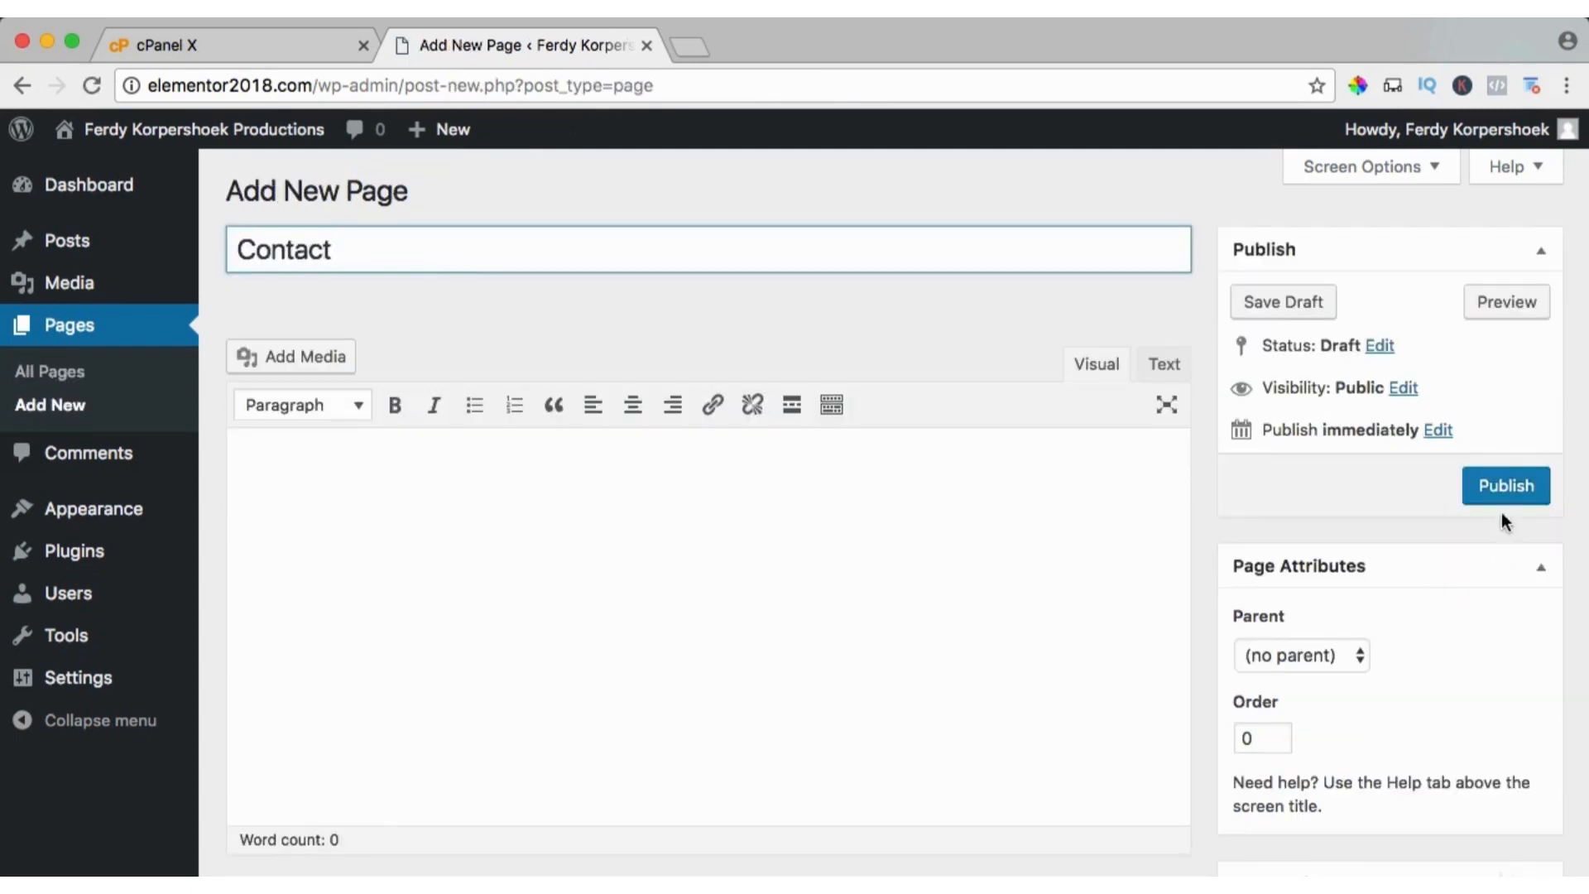
{"action": "left_click", "coordinate": [1502, 491]}
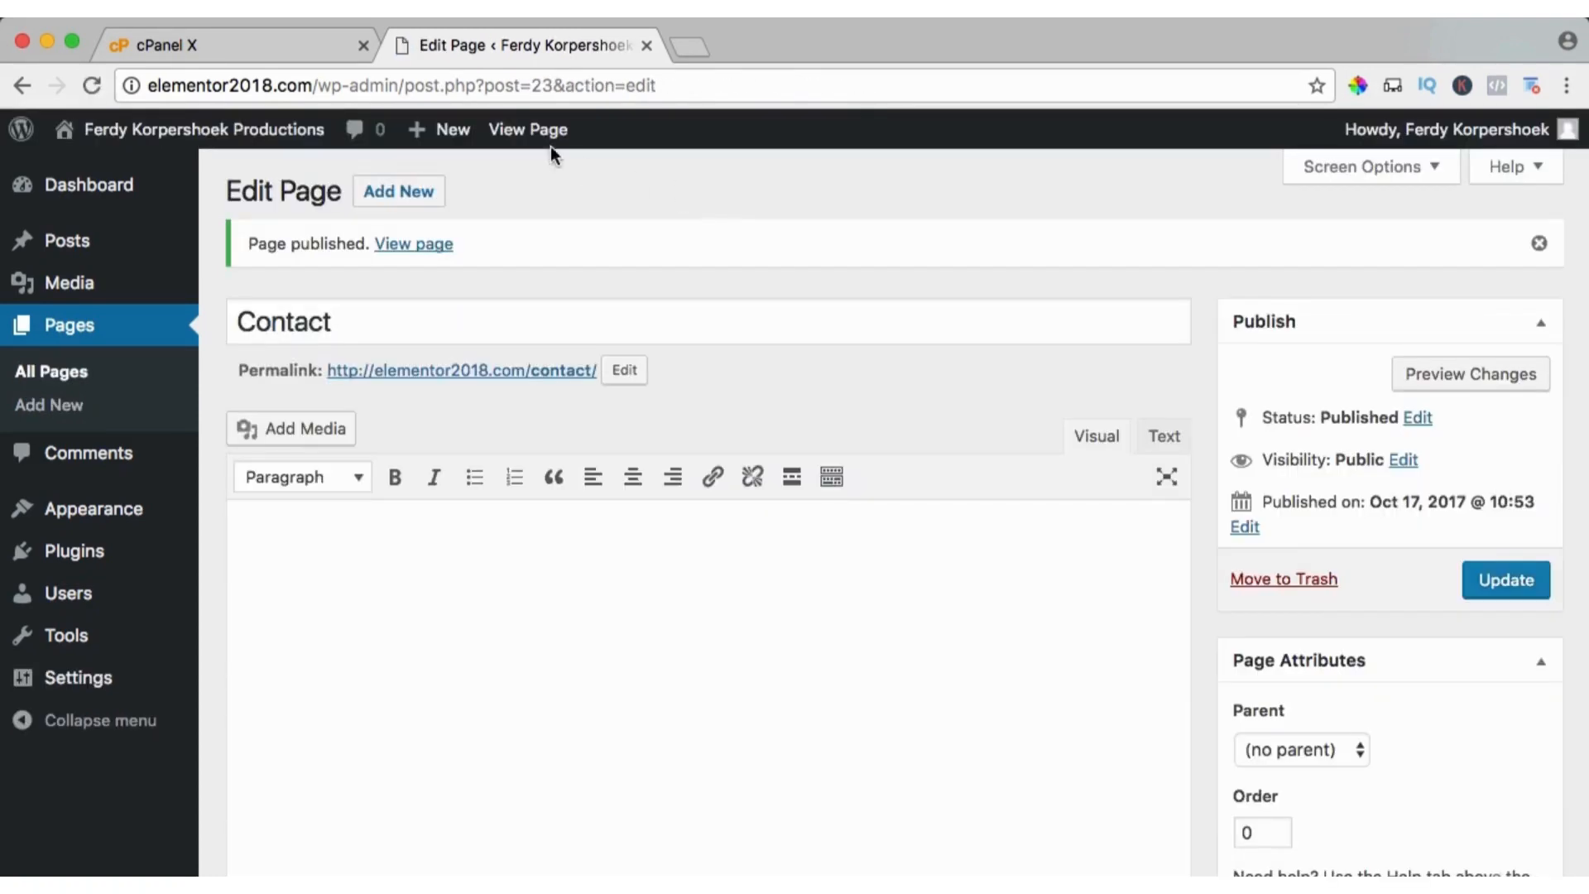
{"action": "left_click", "coordinate": [526, 133]}
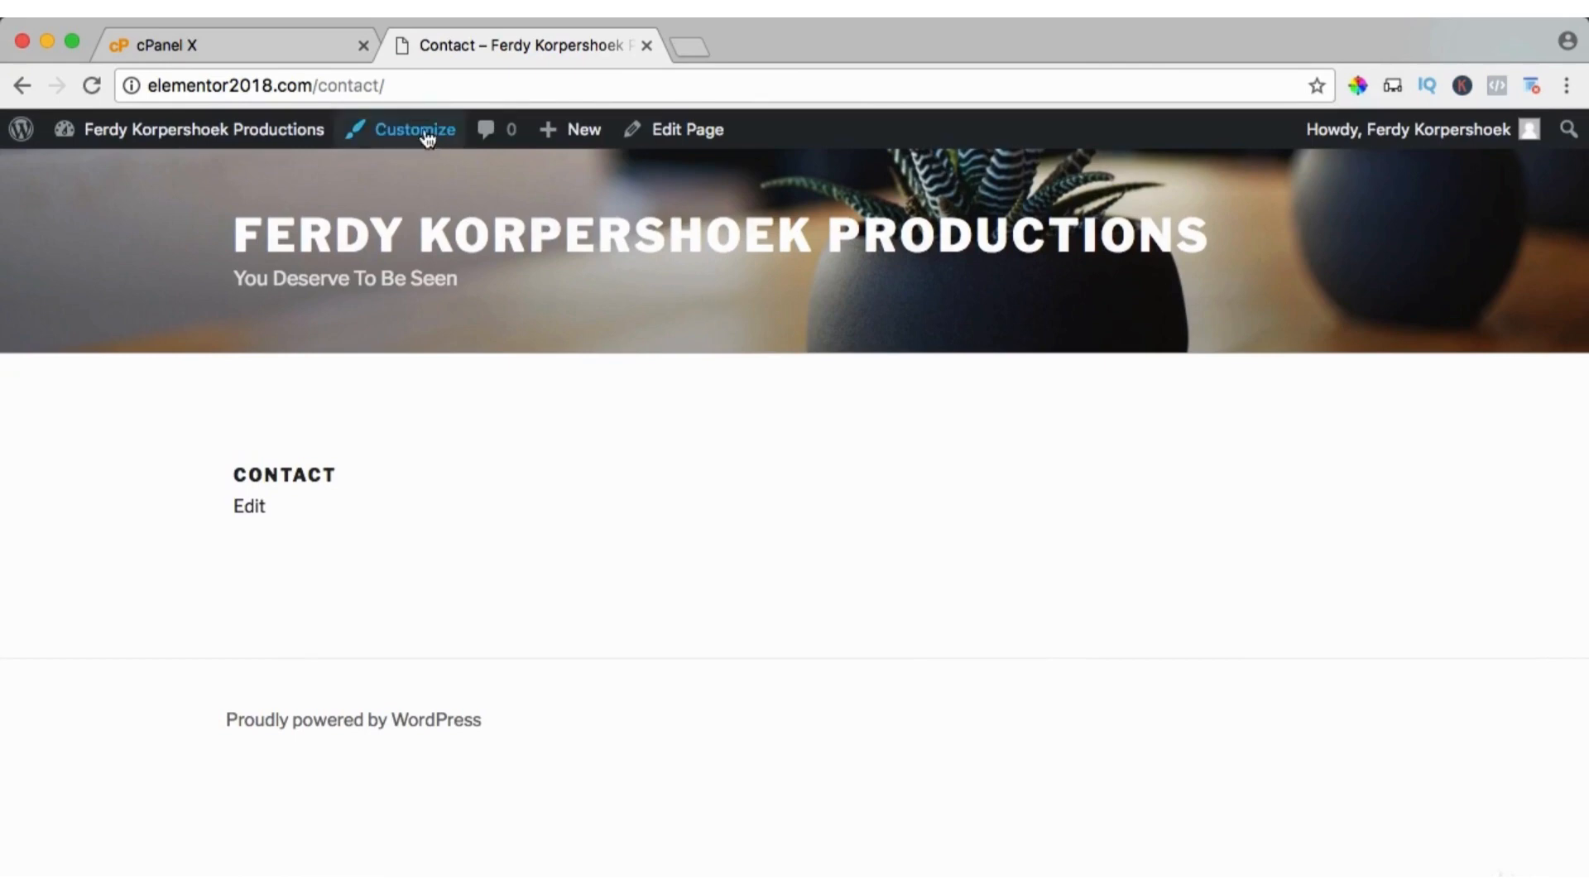
- Close the cPanel page and create a new navigation menu named main_menu in the site's admin area
{"action": "left_click", "coordinate": [364, 45]}
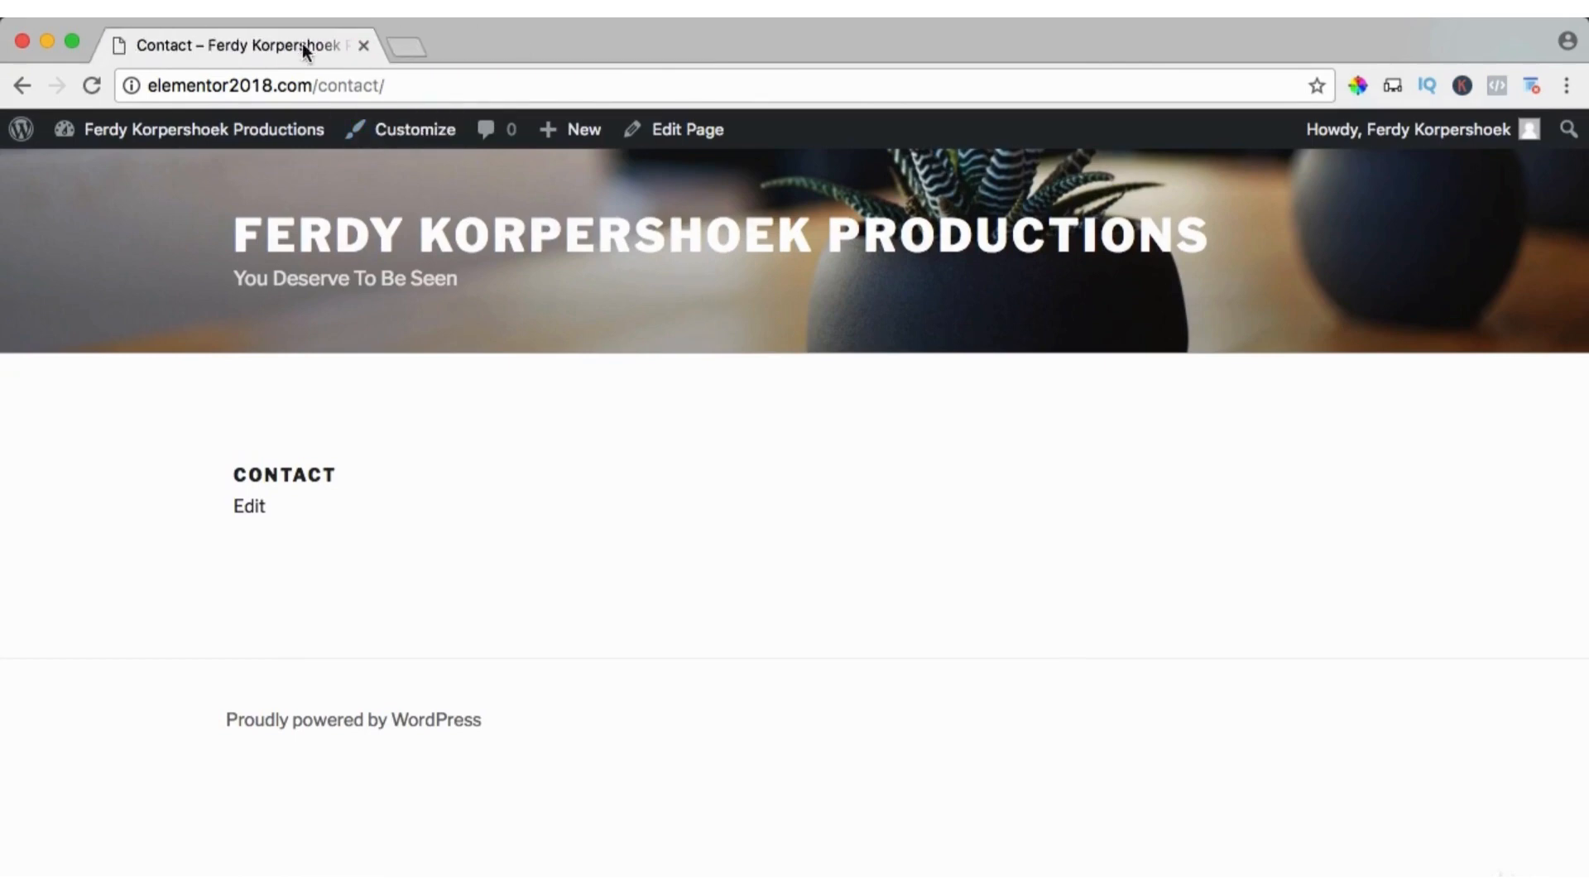
{"action": "mouse_move", "coordinate": [138, 130]}
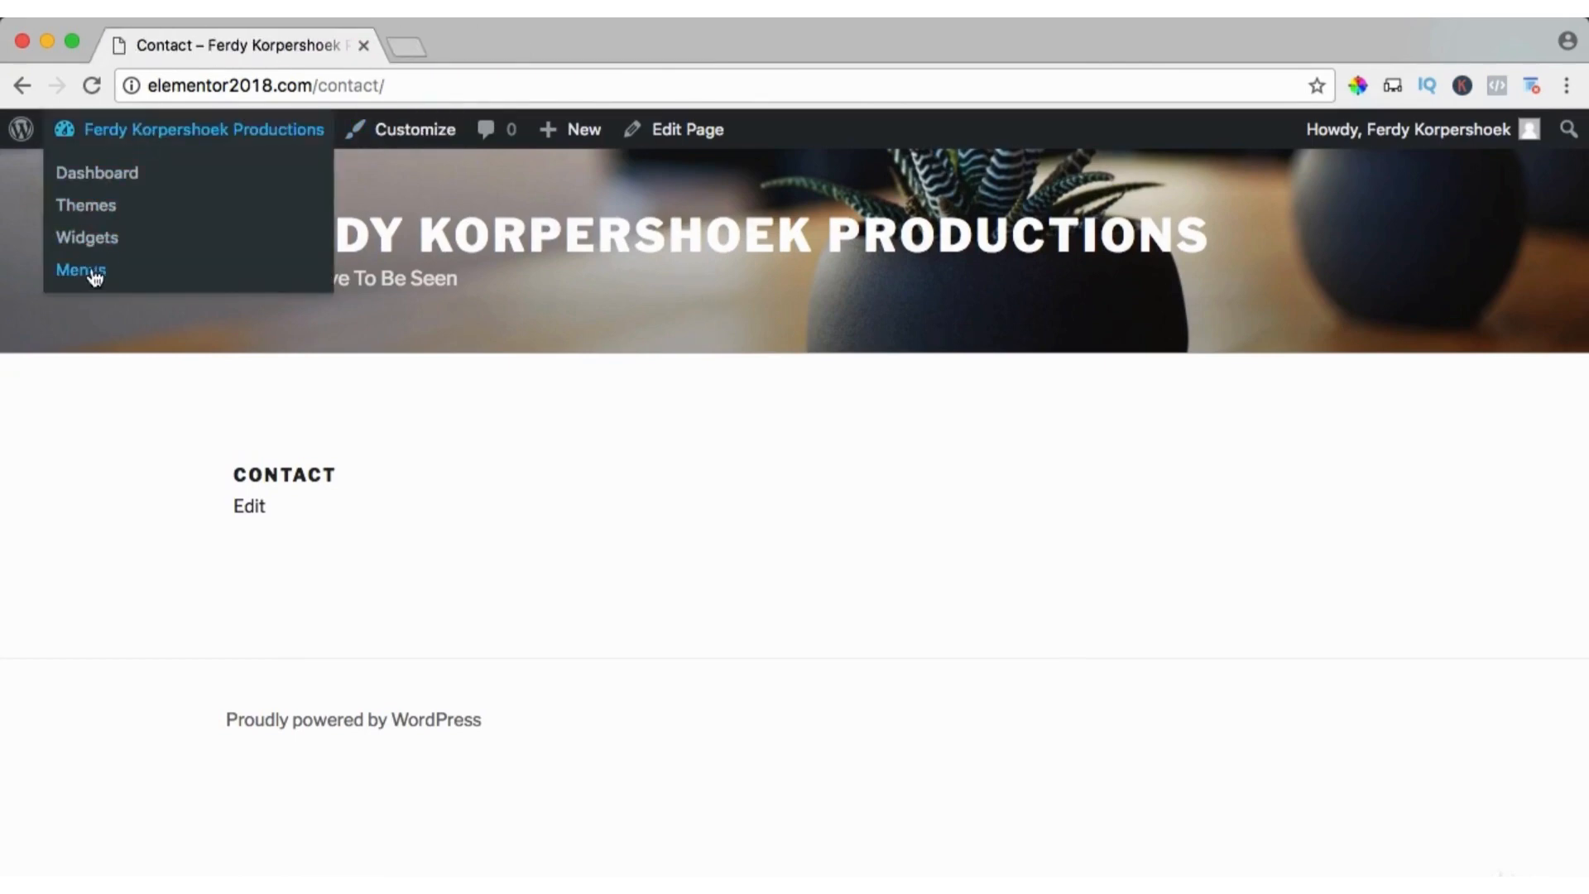
{"action": "left_click", "coordinate": [128, 133]}
{"action": "mouse_move", "coordinate": [83, 546]}
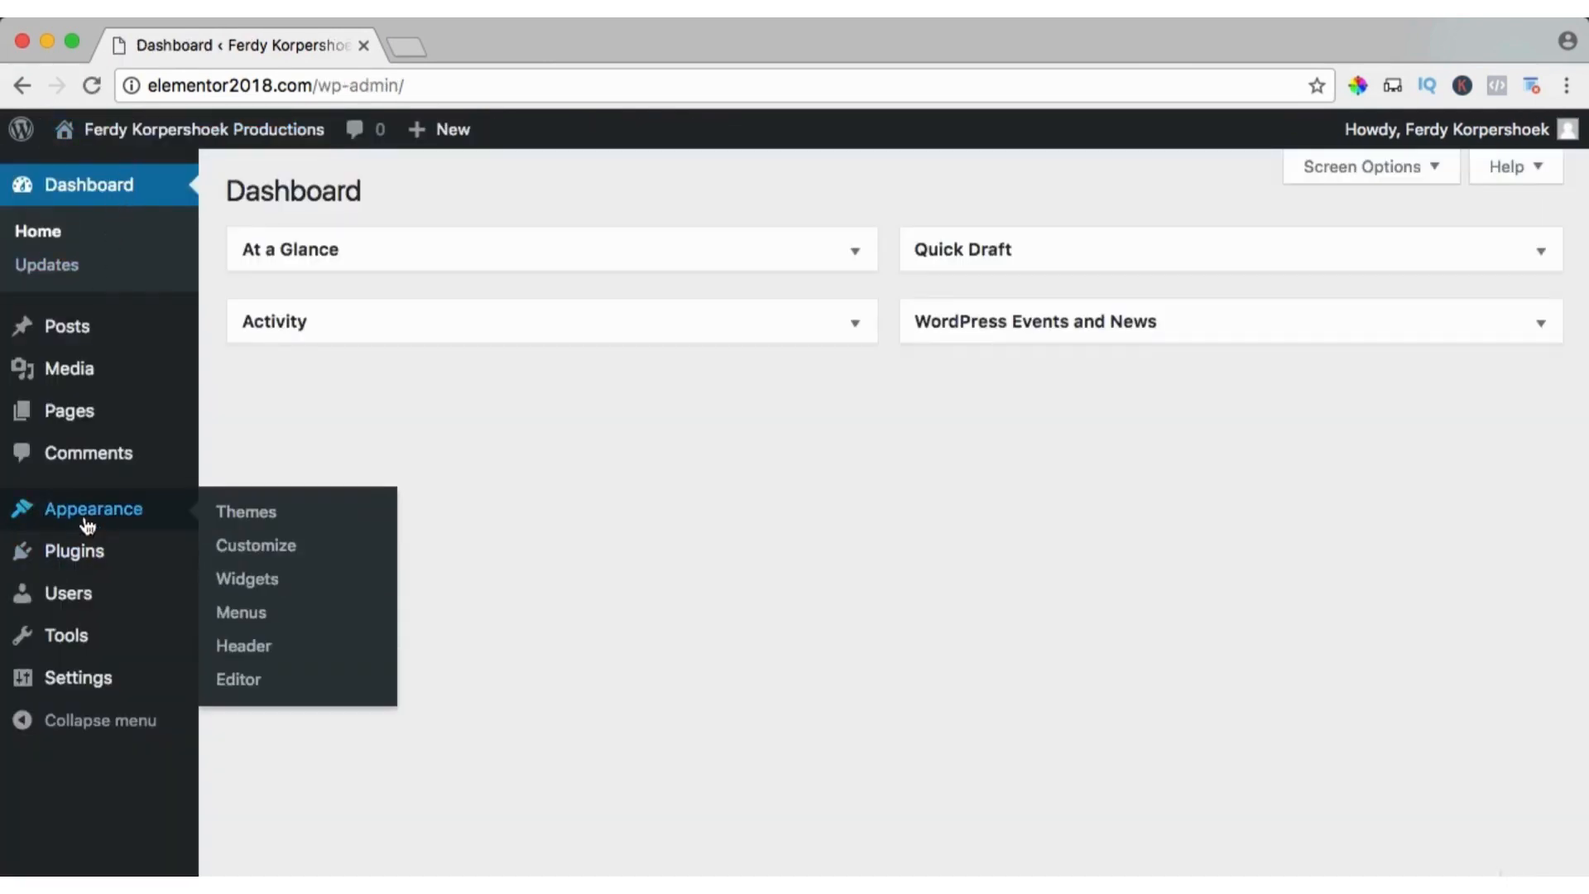
{"action": "left_click", "coordinate": [243, 616]}
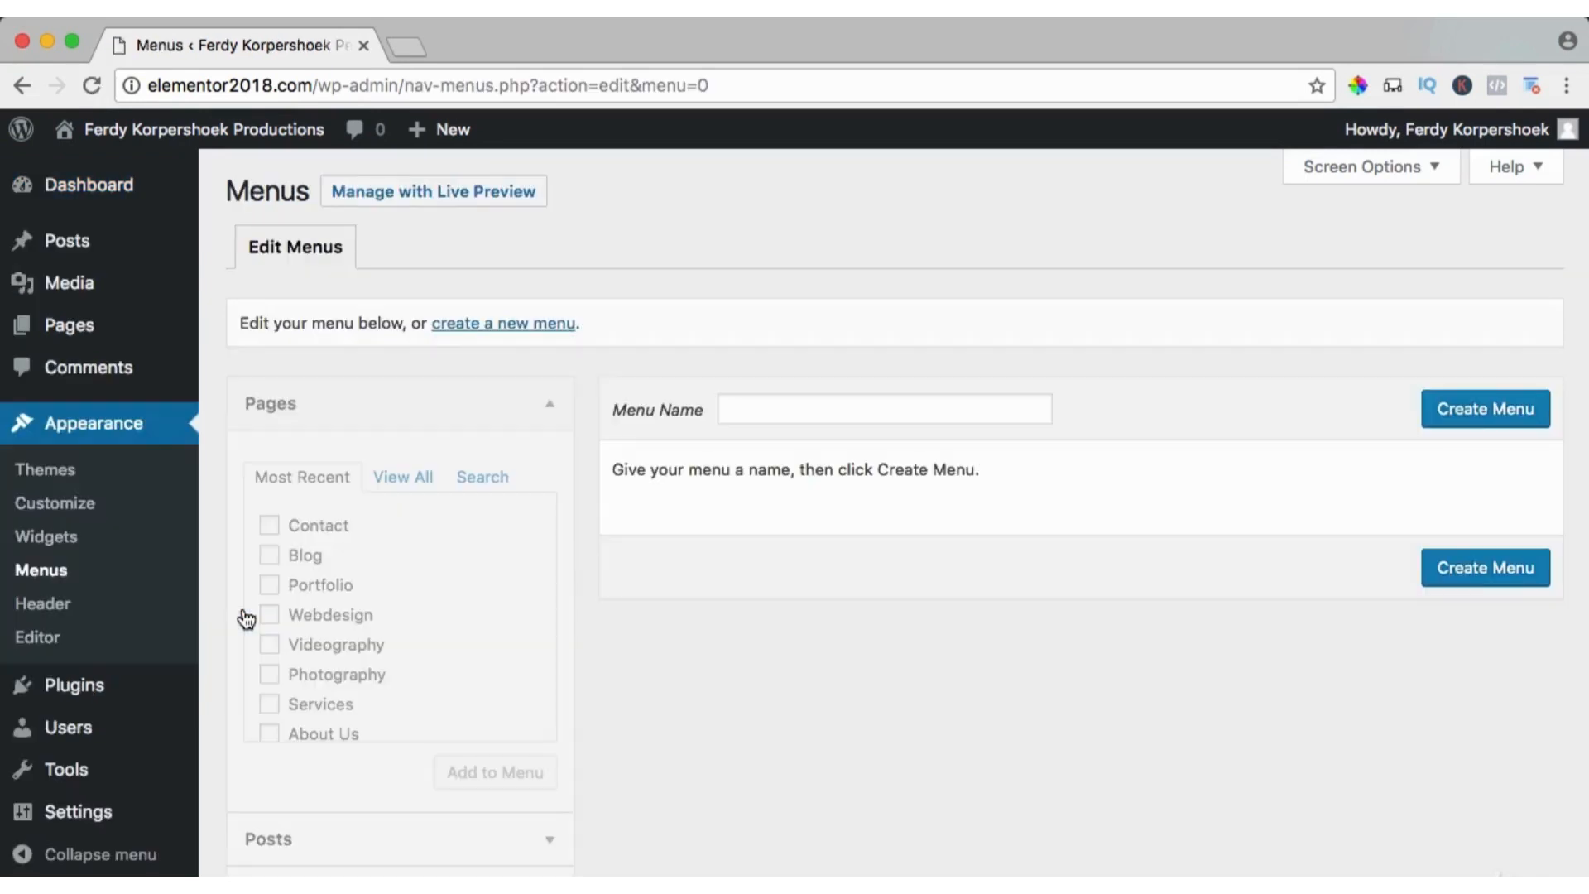
{"action": "left_click", "coordinate": [812, 411]}
{"action": "type", "text": "main"}
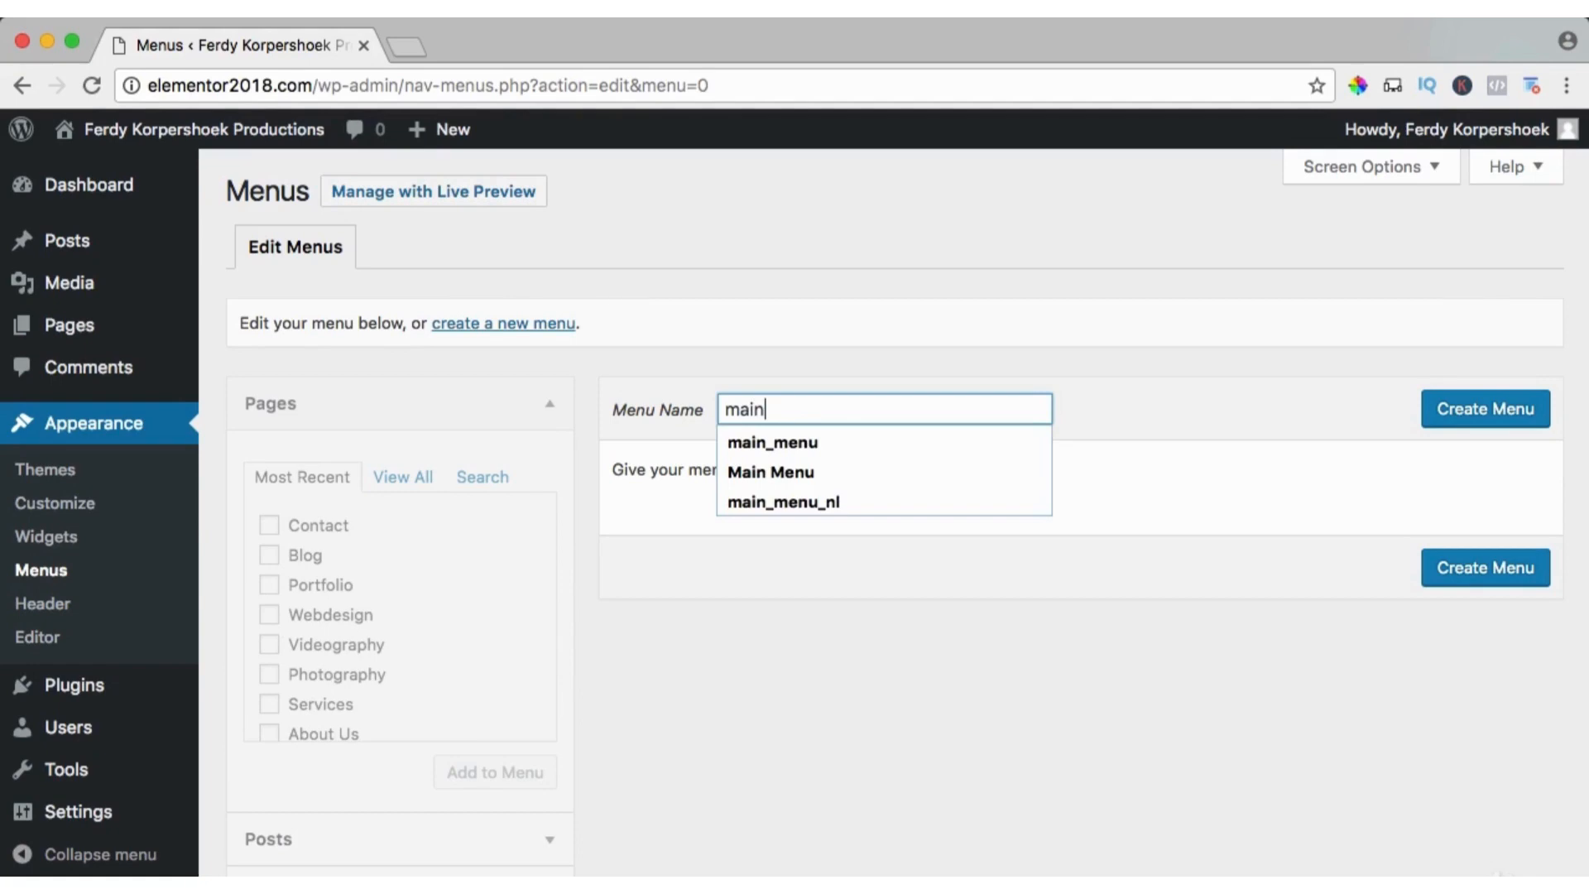
{"action": "type", "text": "_menu"}
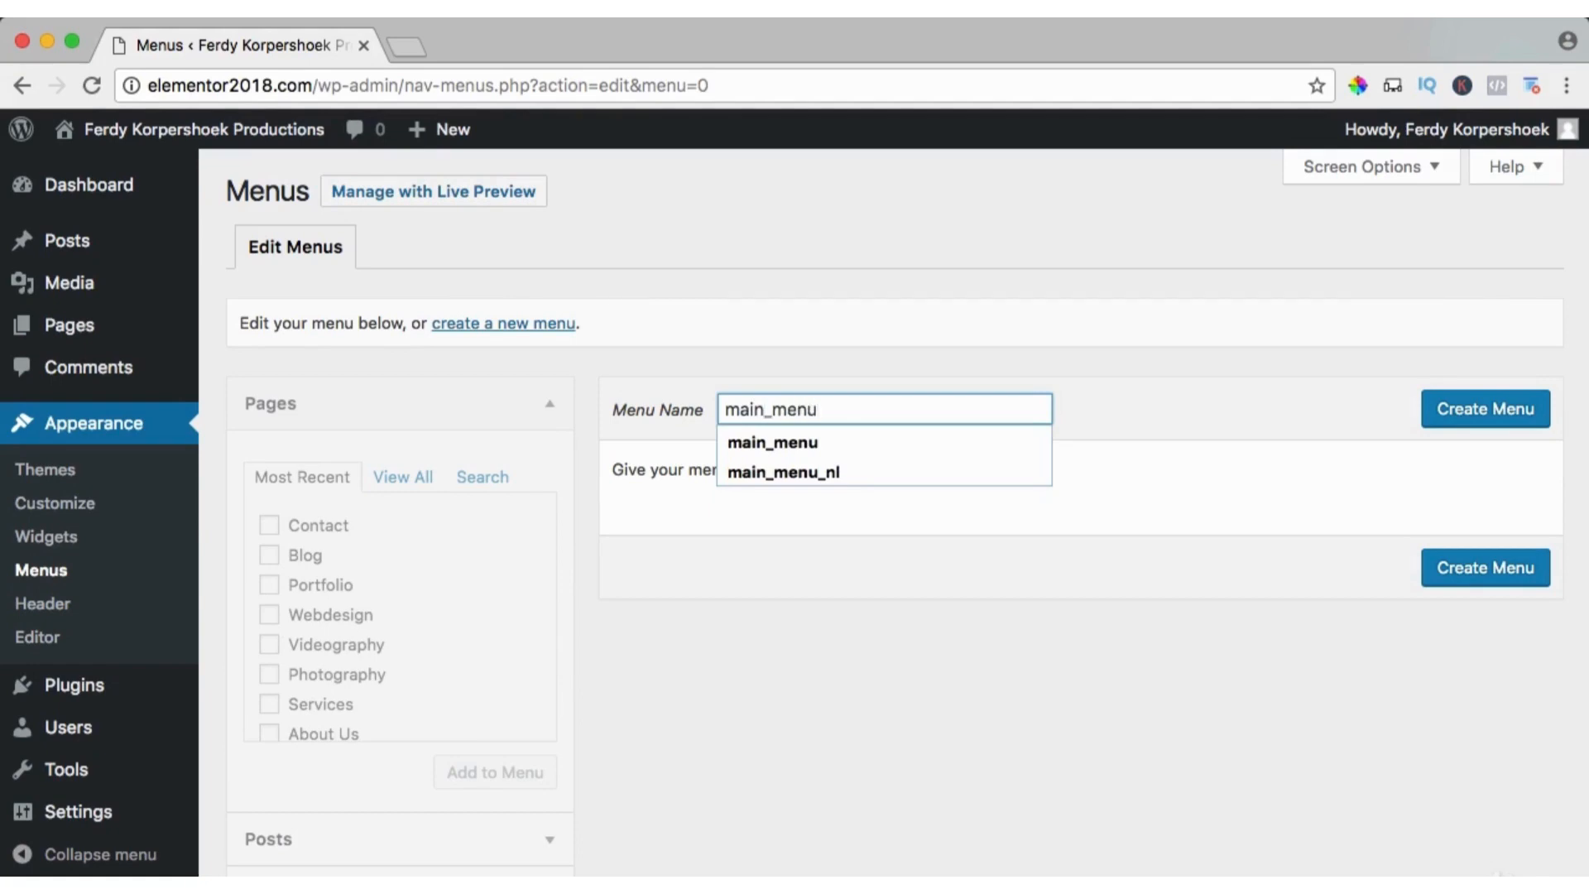
{"action": "left_click", "coordinate": [1479, 420]}
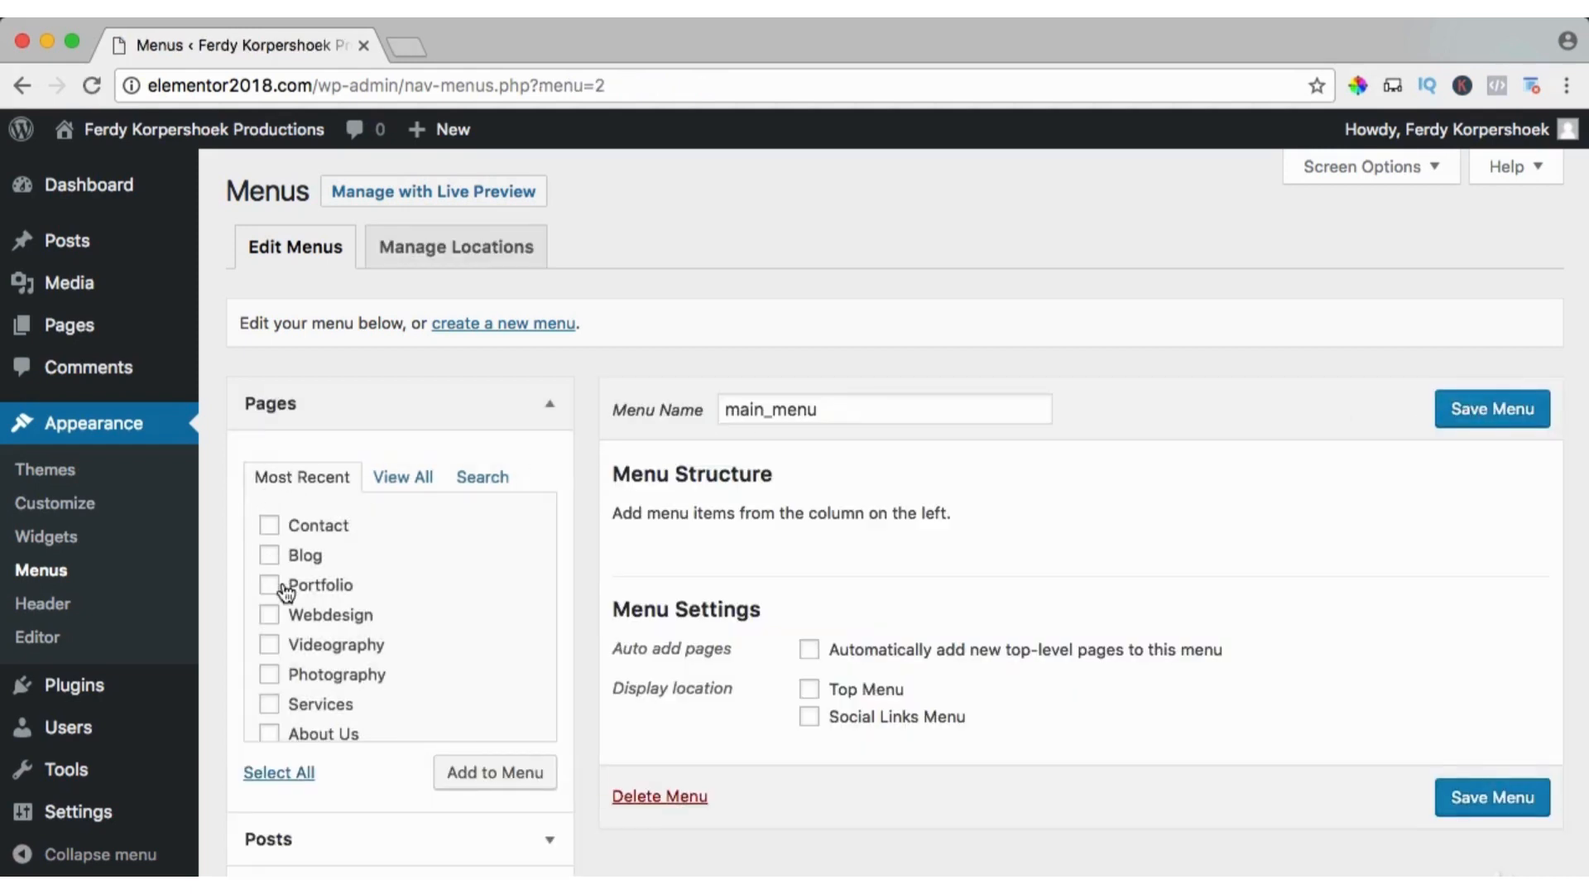
- Select all entries from the complete list of pages and add them to main_menu
{"action": "scroll", "coordinate": [291, 657], "scroll_direction": "down", "scroll_amount": 3}
{"action": "scroll", "coordinate": [294, 629], "scroll_direction": "up", "scroll_amount": 4}
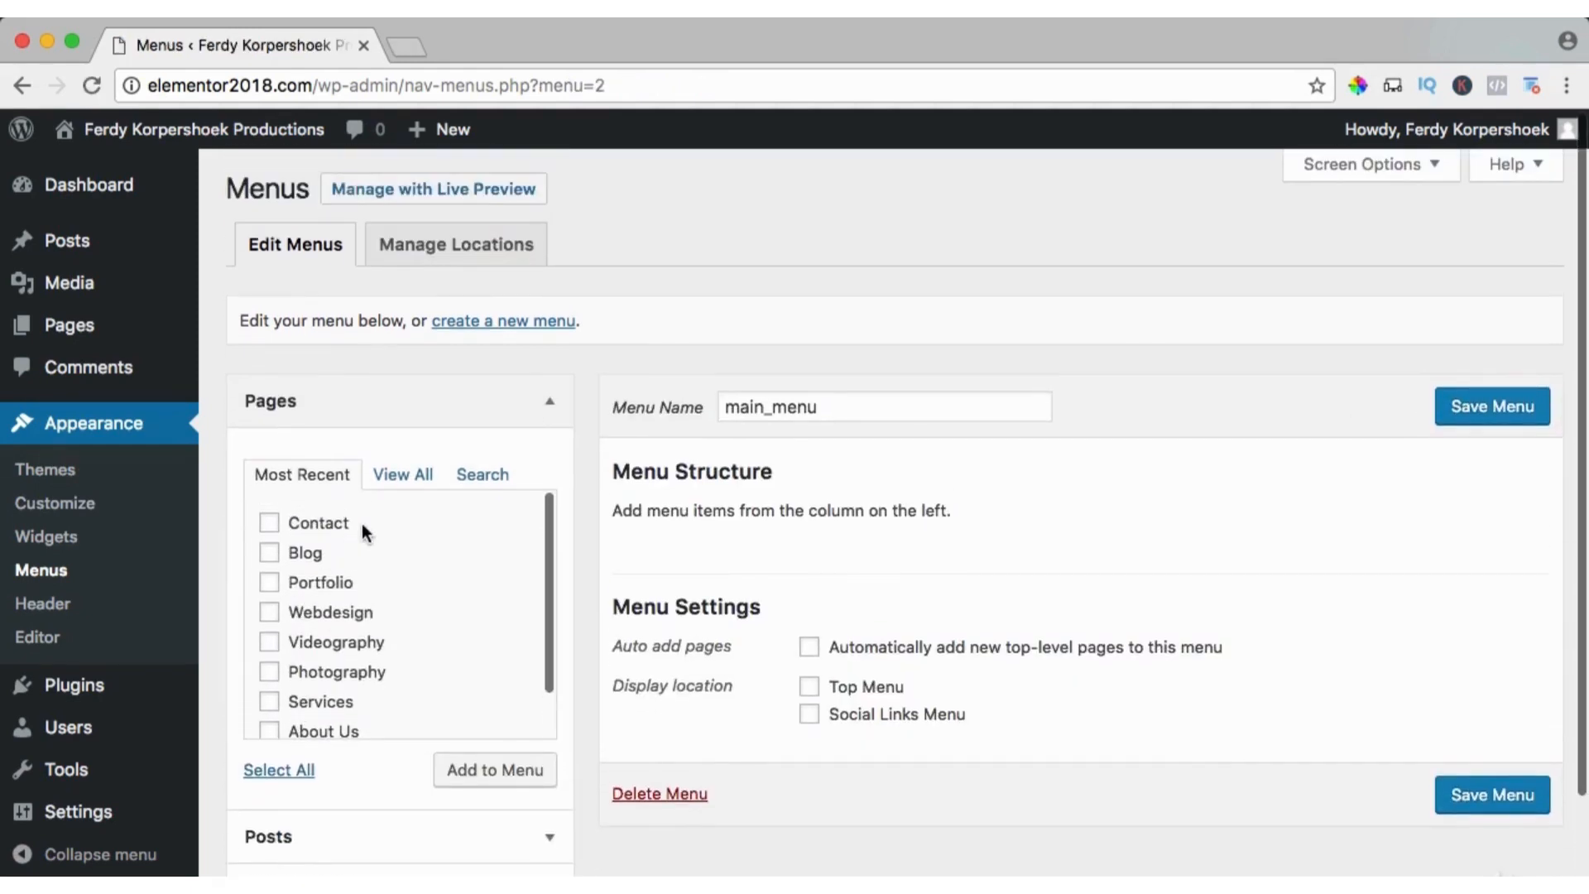
{"action": "left_click", "coordinate": [396, 483]}
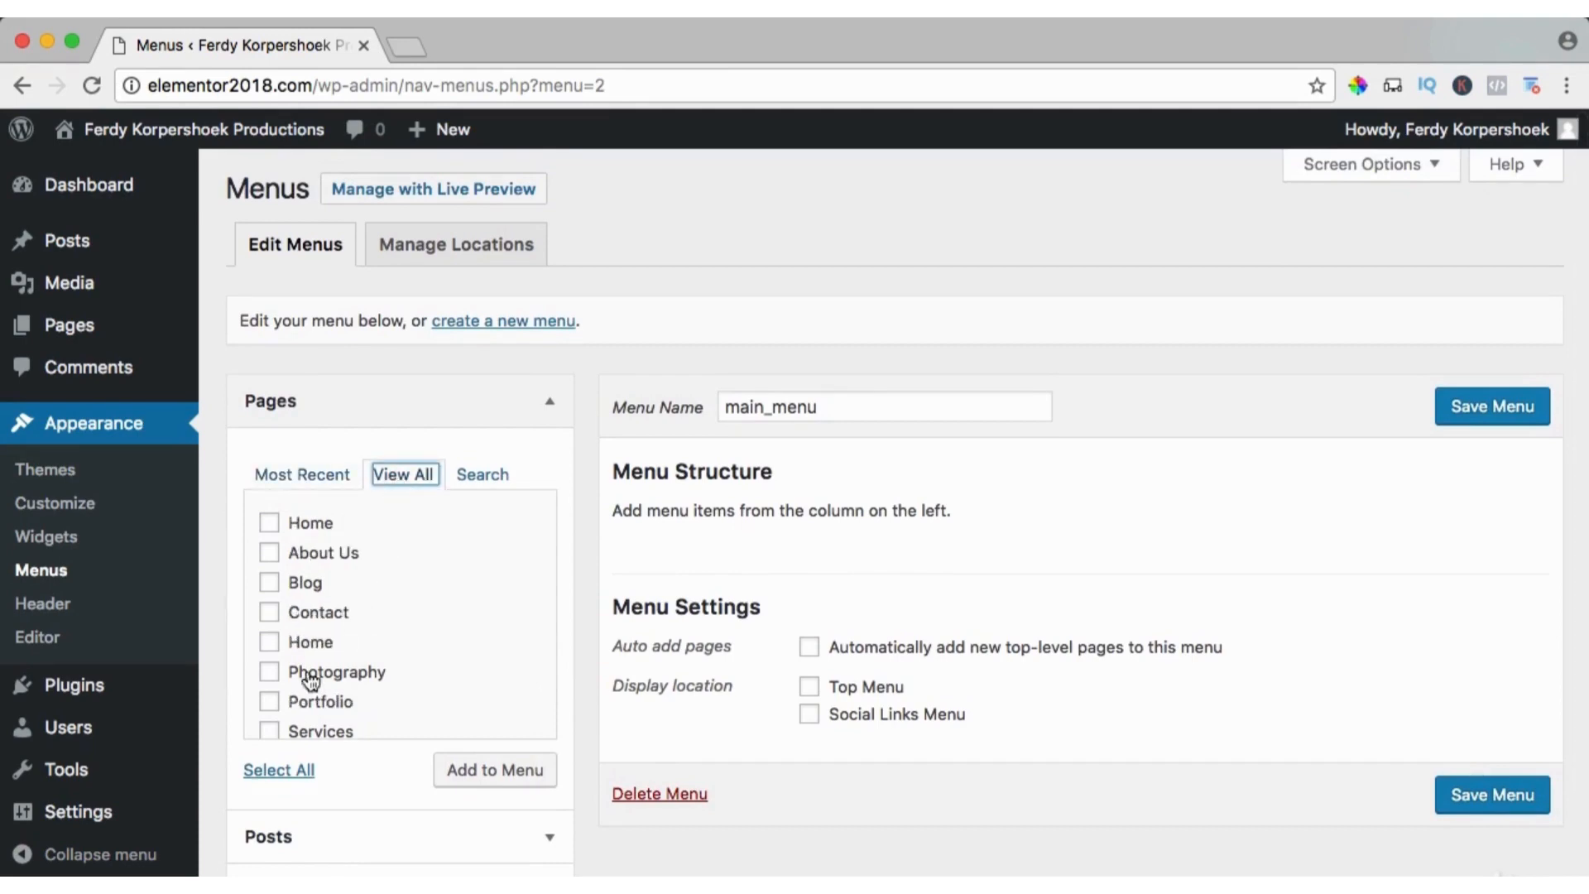
{"action": "left_click", "coordinate": [273, 770]}
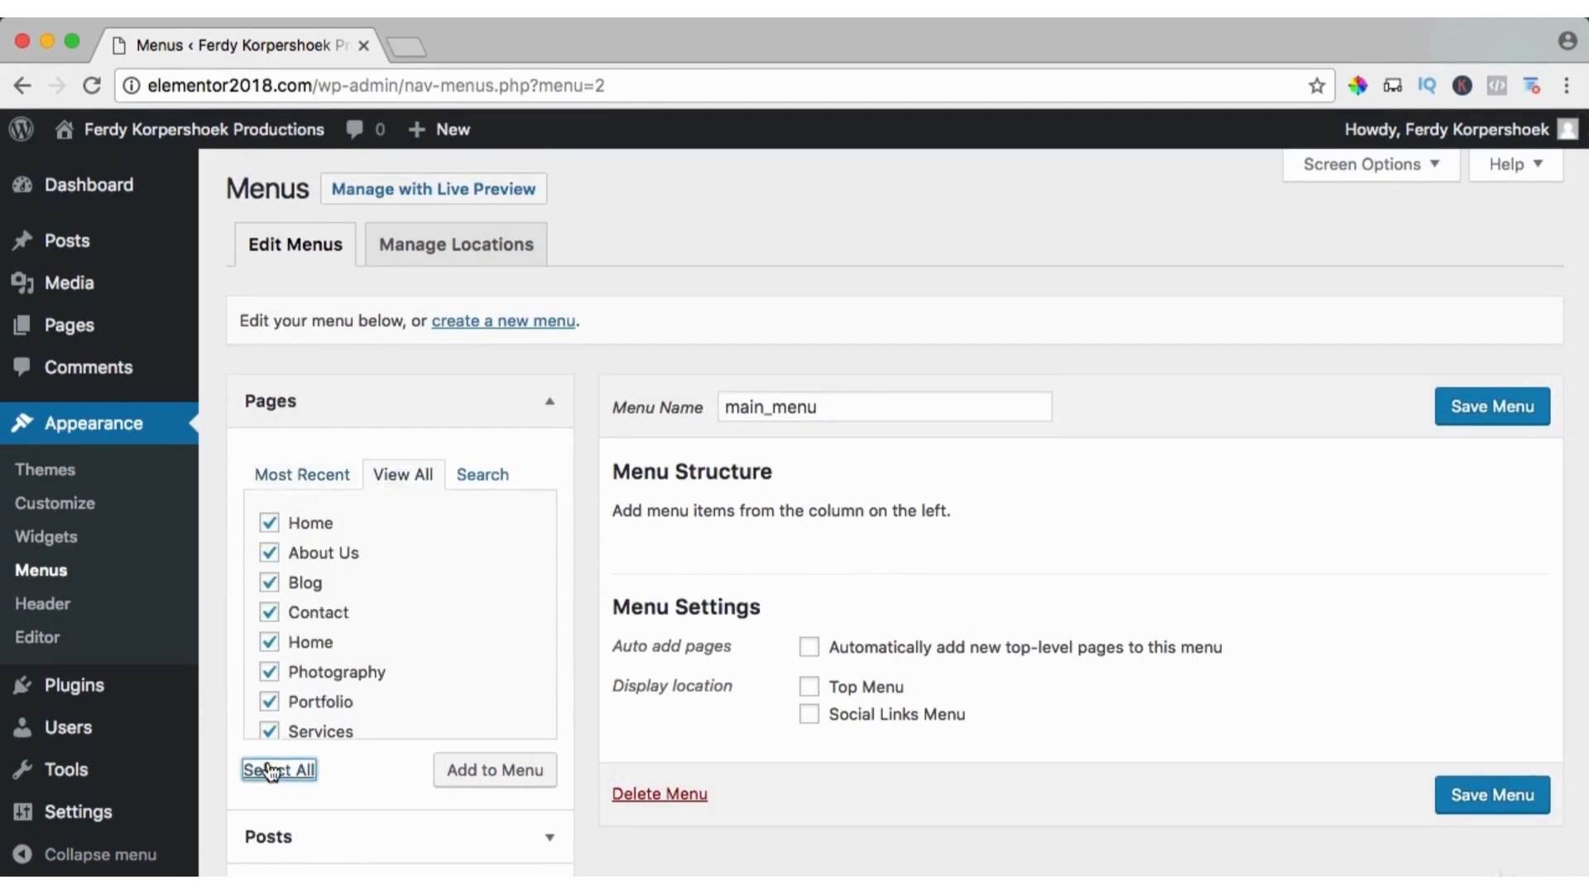
{"action": "left_click", "coordinate": [488, 774]}
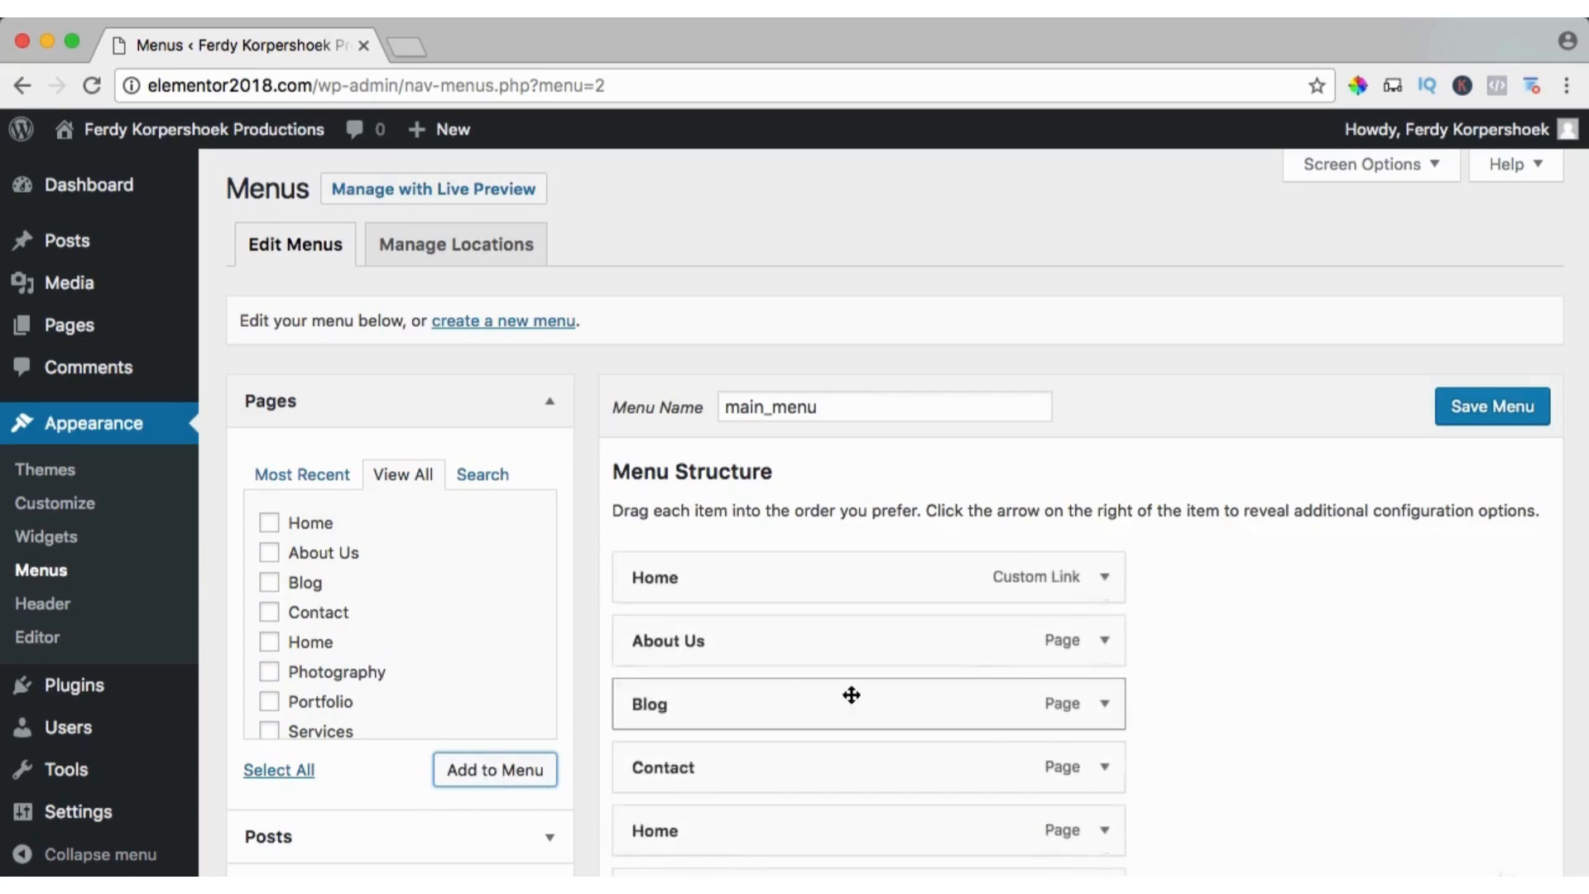
- Remove the Home custom link from the menu structure and save main_menu
{"action": "scroll", "coordinate": [1219, 605], "scroll_direction": "down", "scroll_amount": 5}
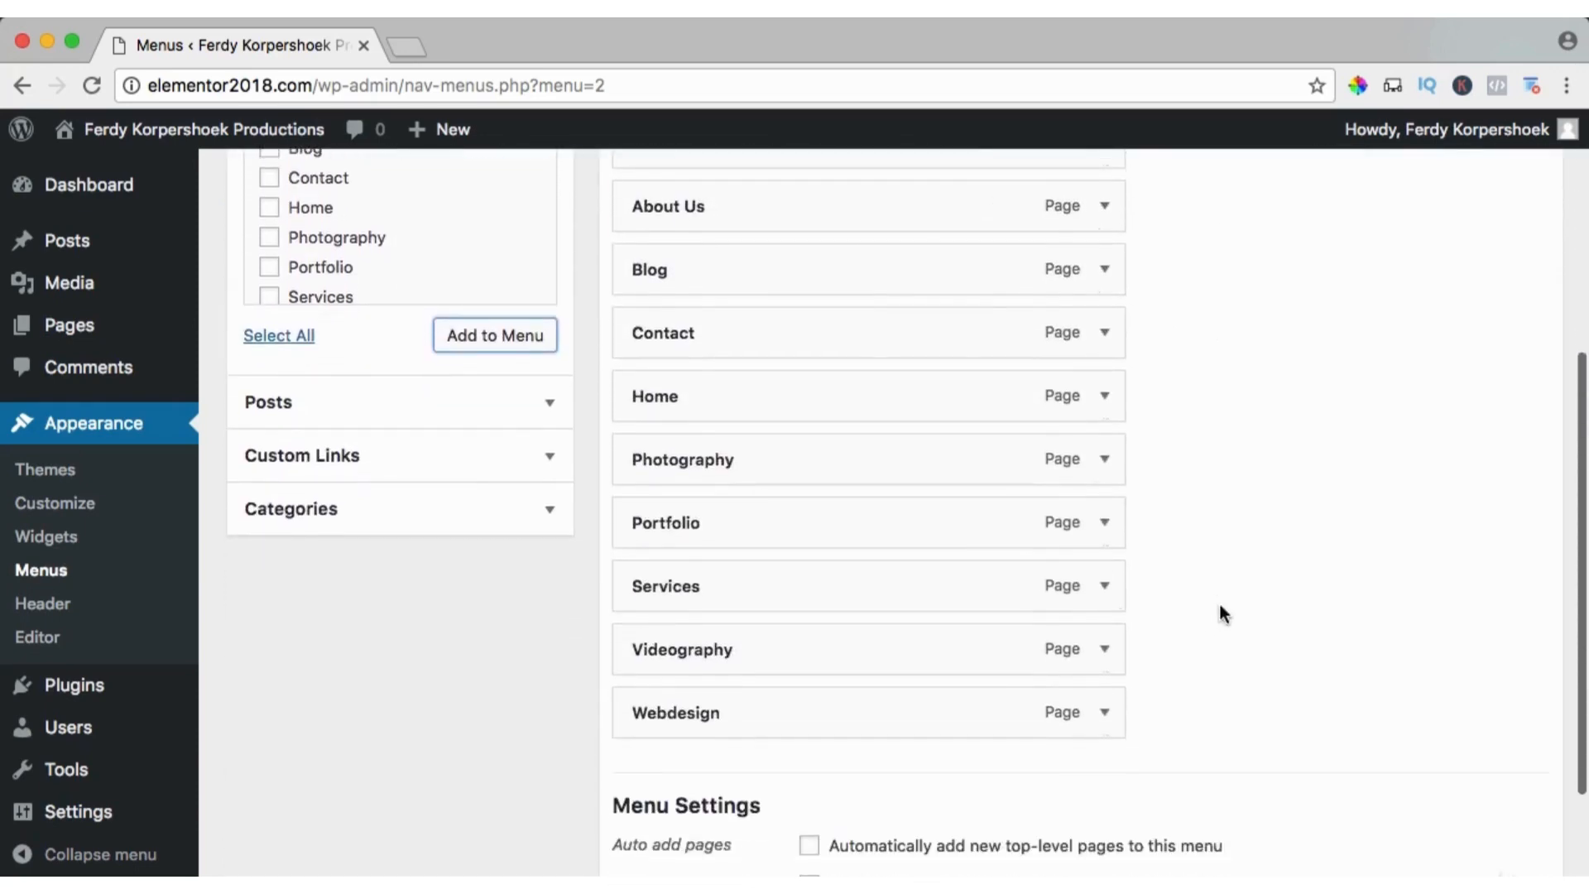
{"action": "scroll", "coordinate": [1219, 613], "scroll_direction": "up", "scroll_amount": 2}
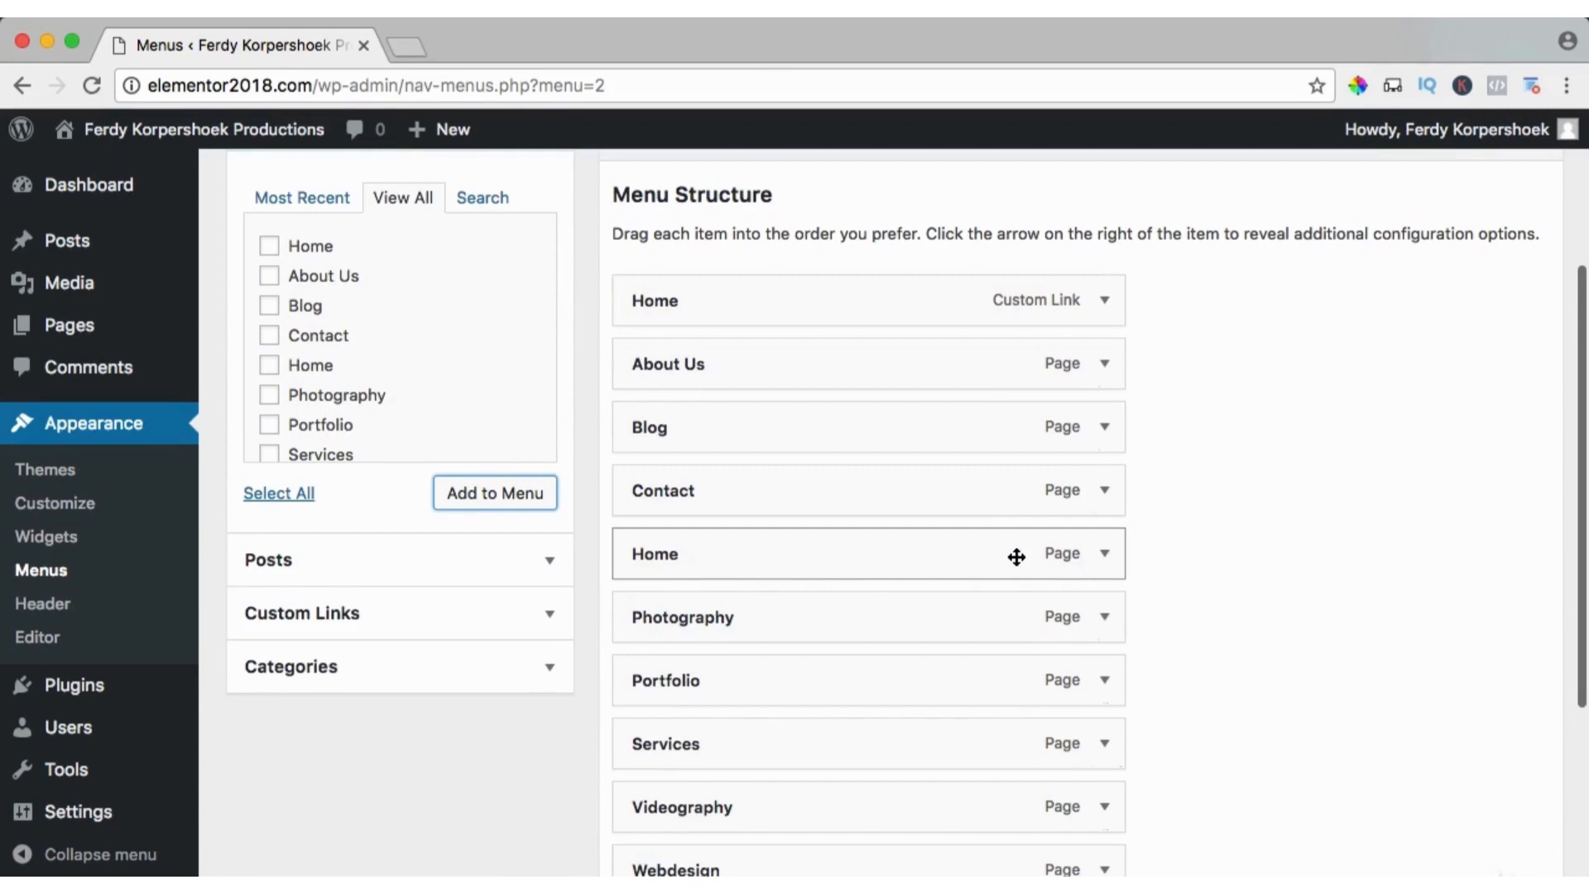
{"action": "left_click", "coordinate": [1106, 303]}
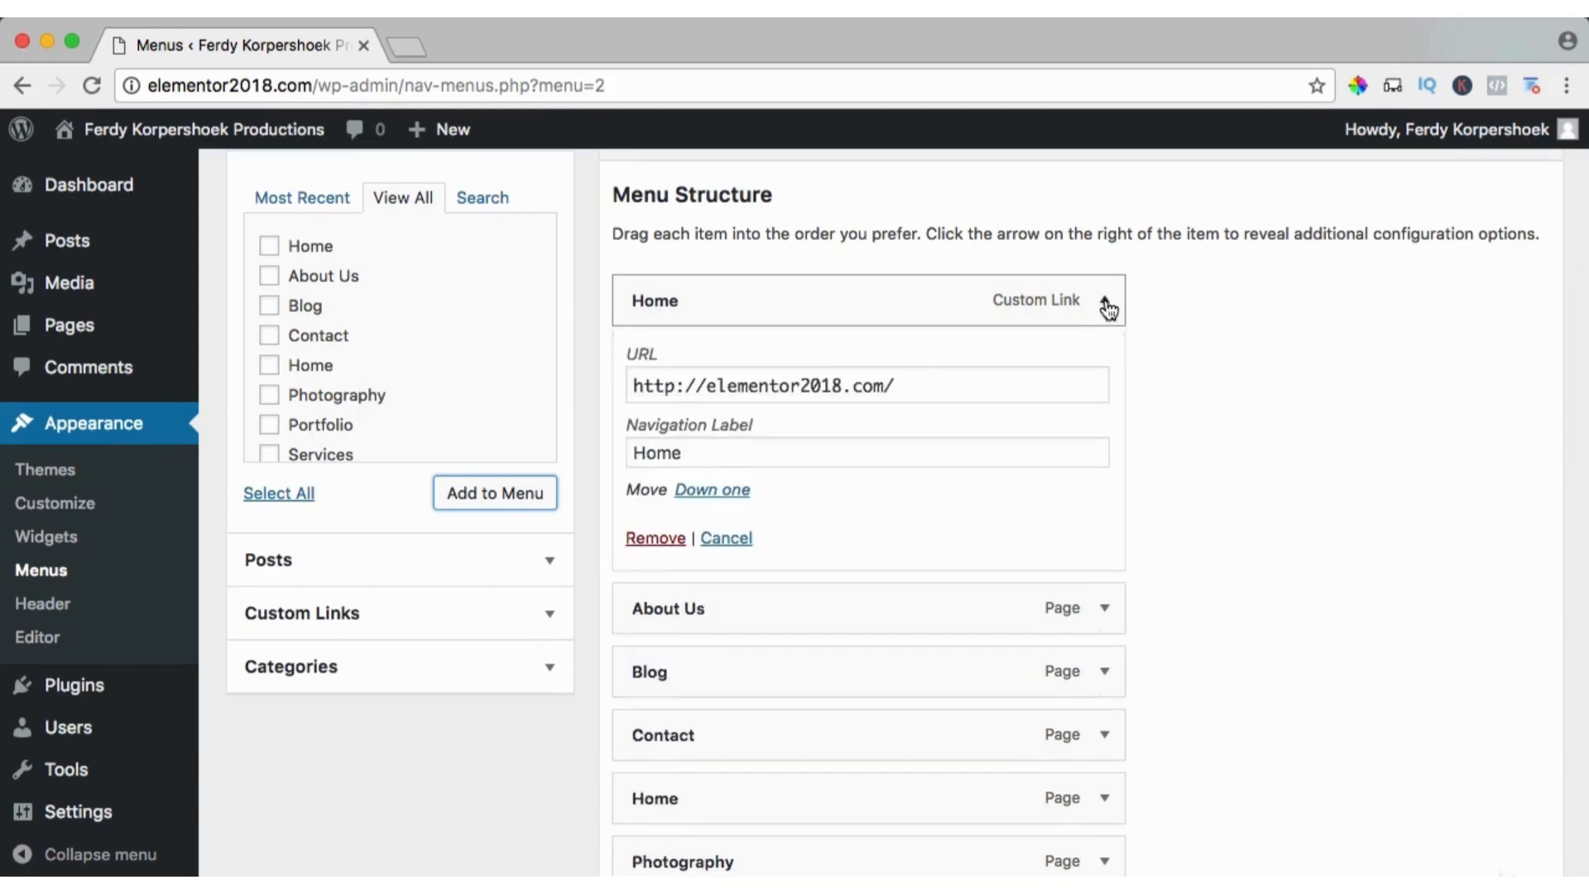
{"action": "left_click", "coordinate": [653, 538]}
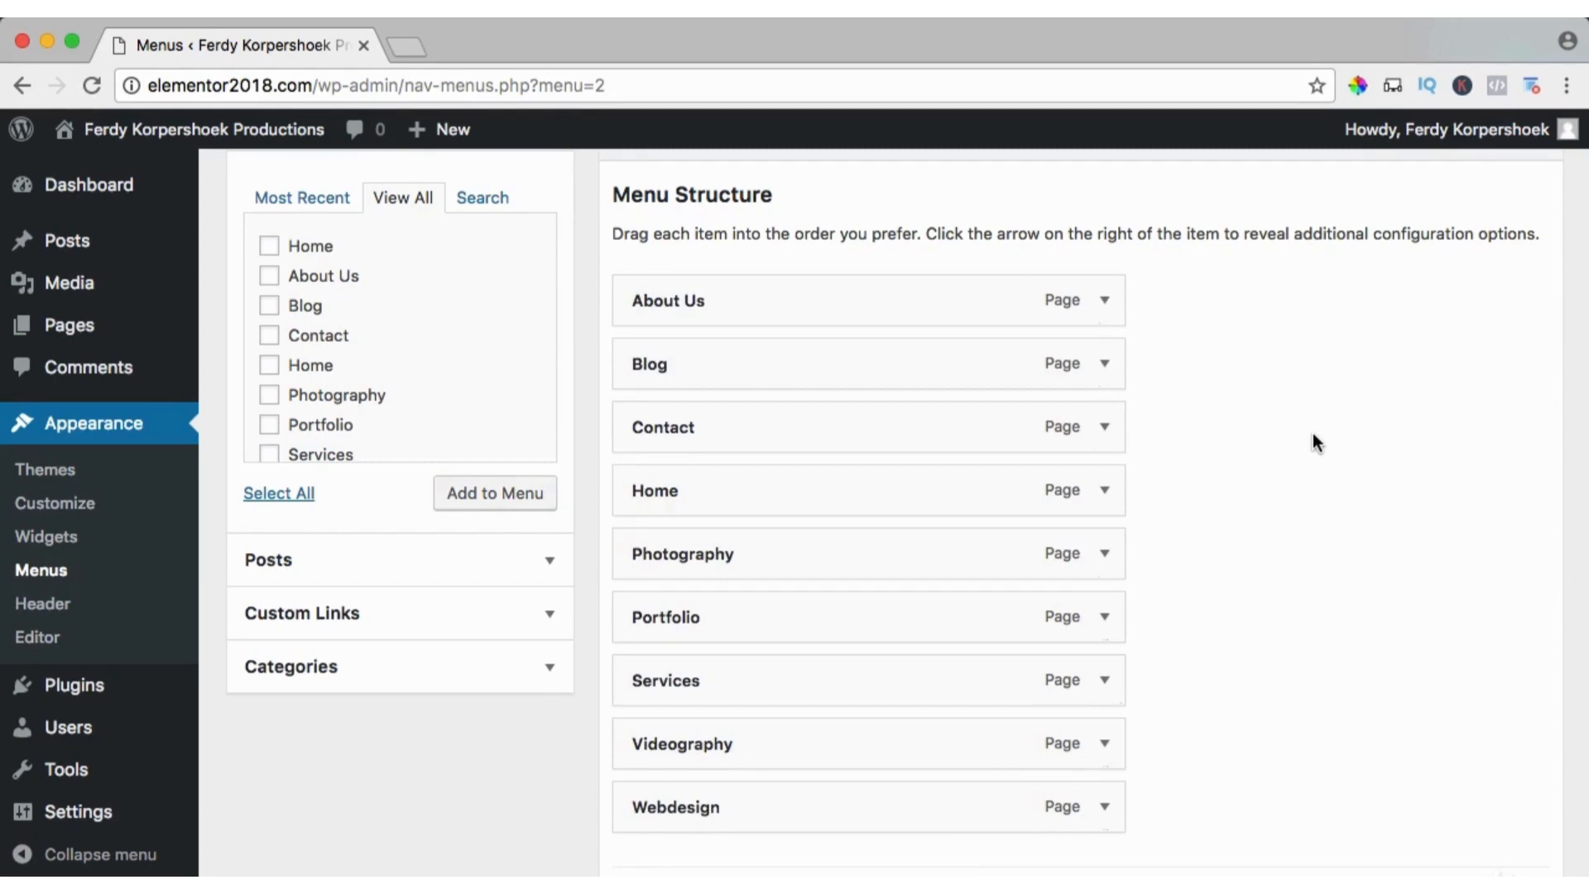
{"action": "scroll", "coordinate": [1313, 434], "scroll_direction": "up", "scroll_amount": 3}
{"action": "left_click", "coordinate": [1491, 373]}
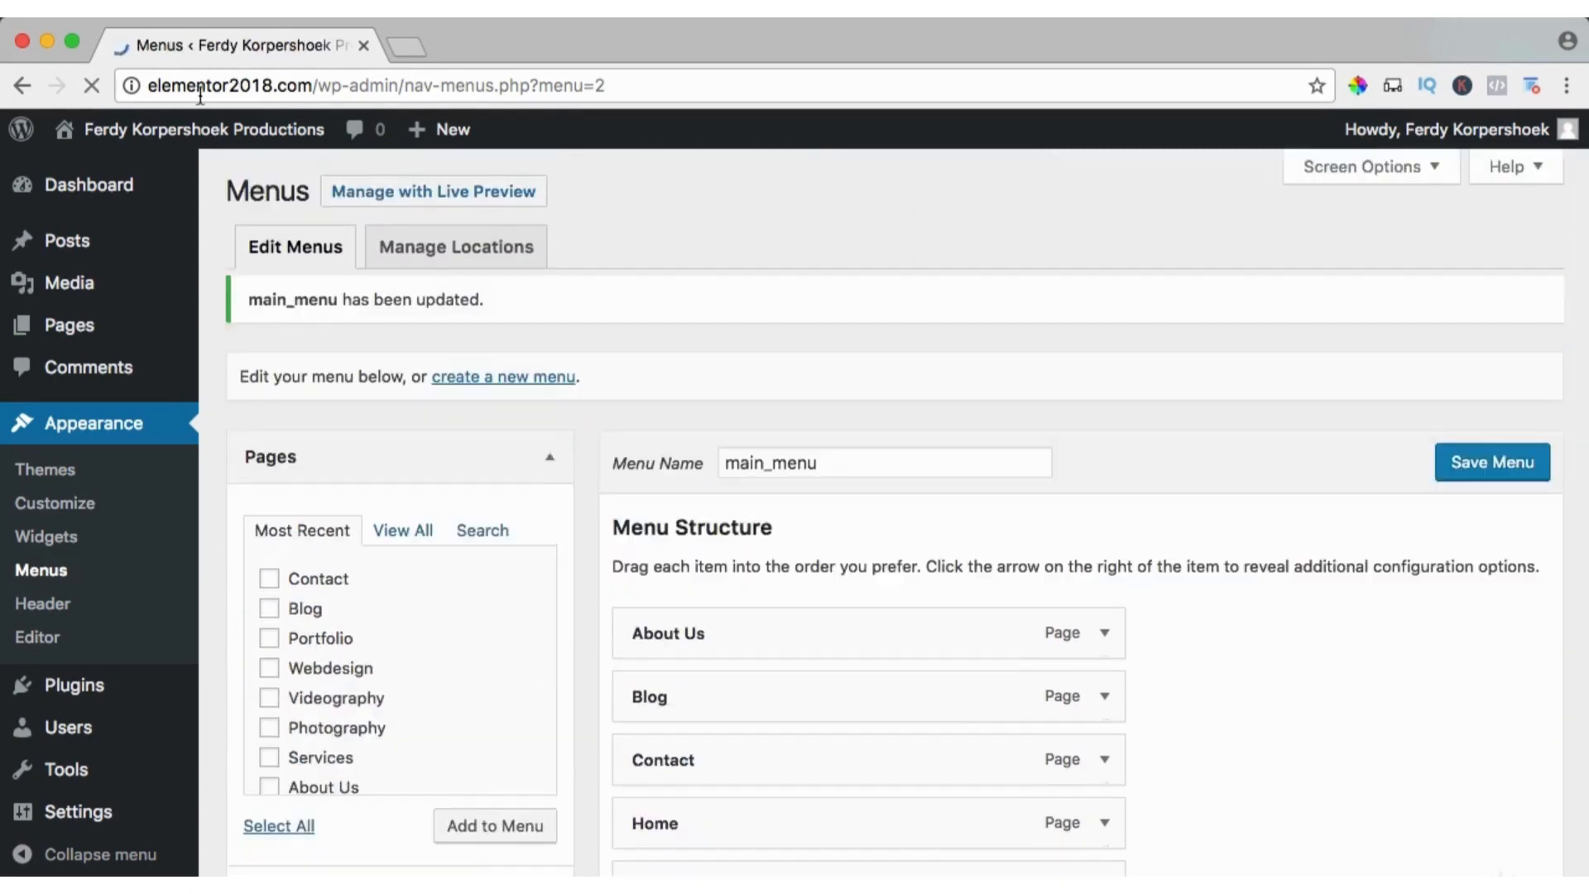
- Open the live site separately to check whether the menu is displayed, and return to the menu editor
{"action": "left_click", "coordinate": [186, 135], "text": "super"}
{"action": "left_click", "coordinate": [484, 43]}
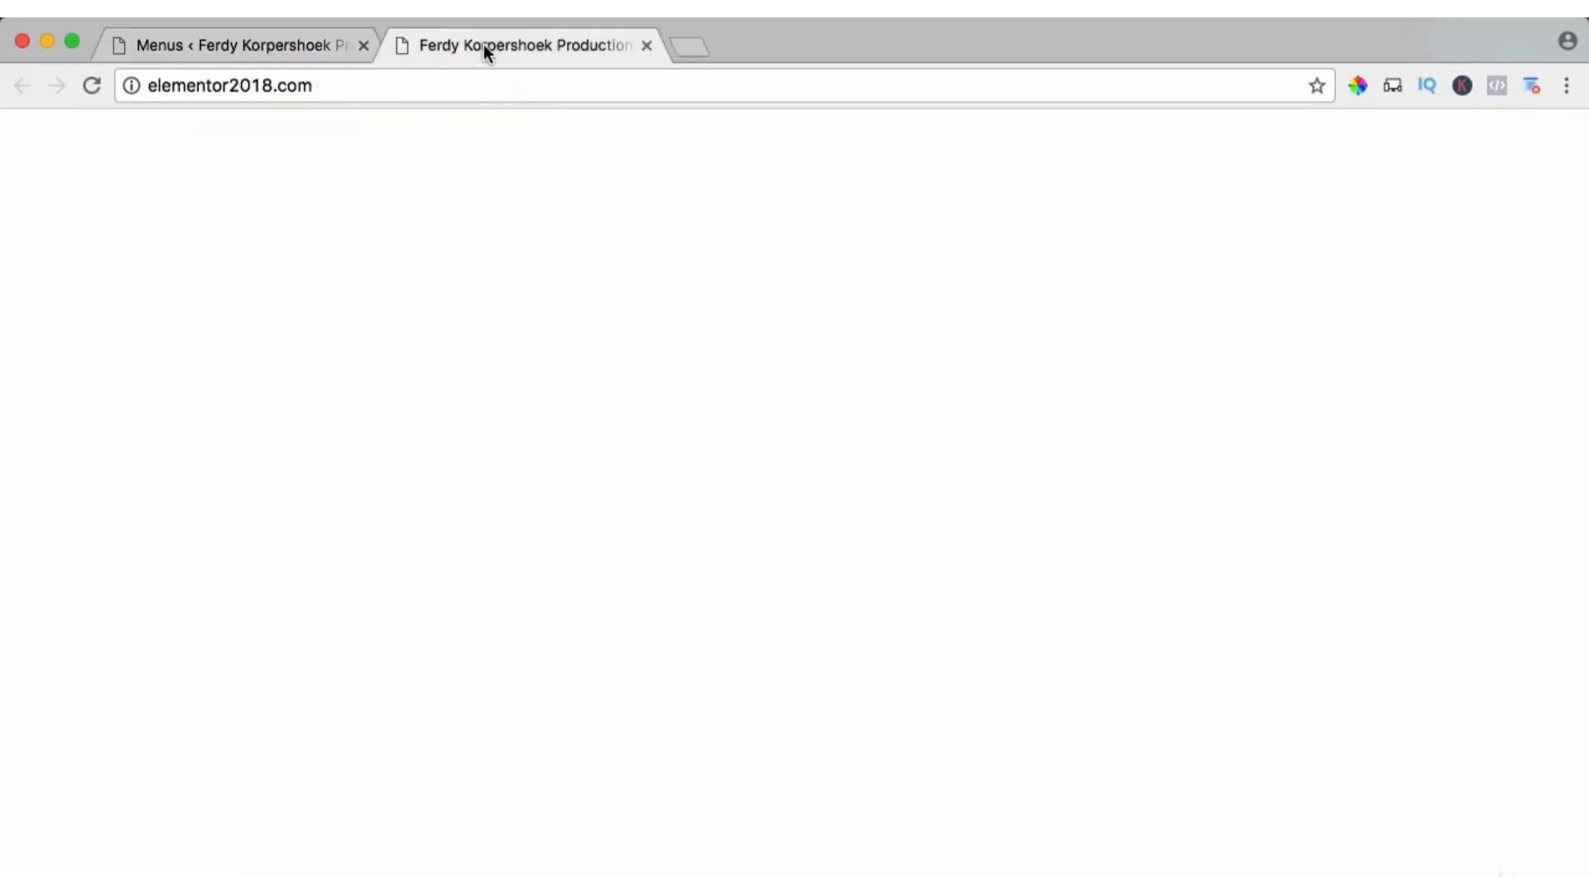
{"action": "scroll", "coordinate": [735, 241], "scroll_direction": "down", "scroll_amount": 3}
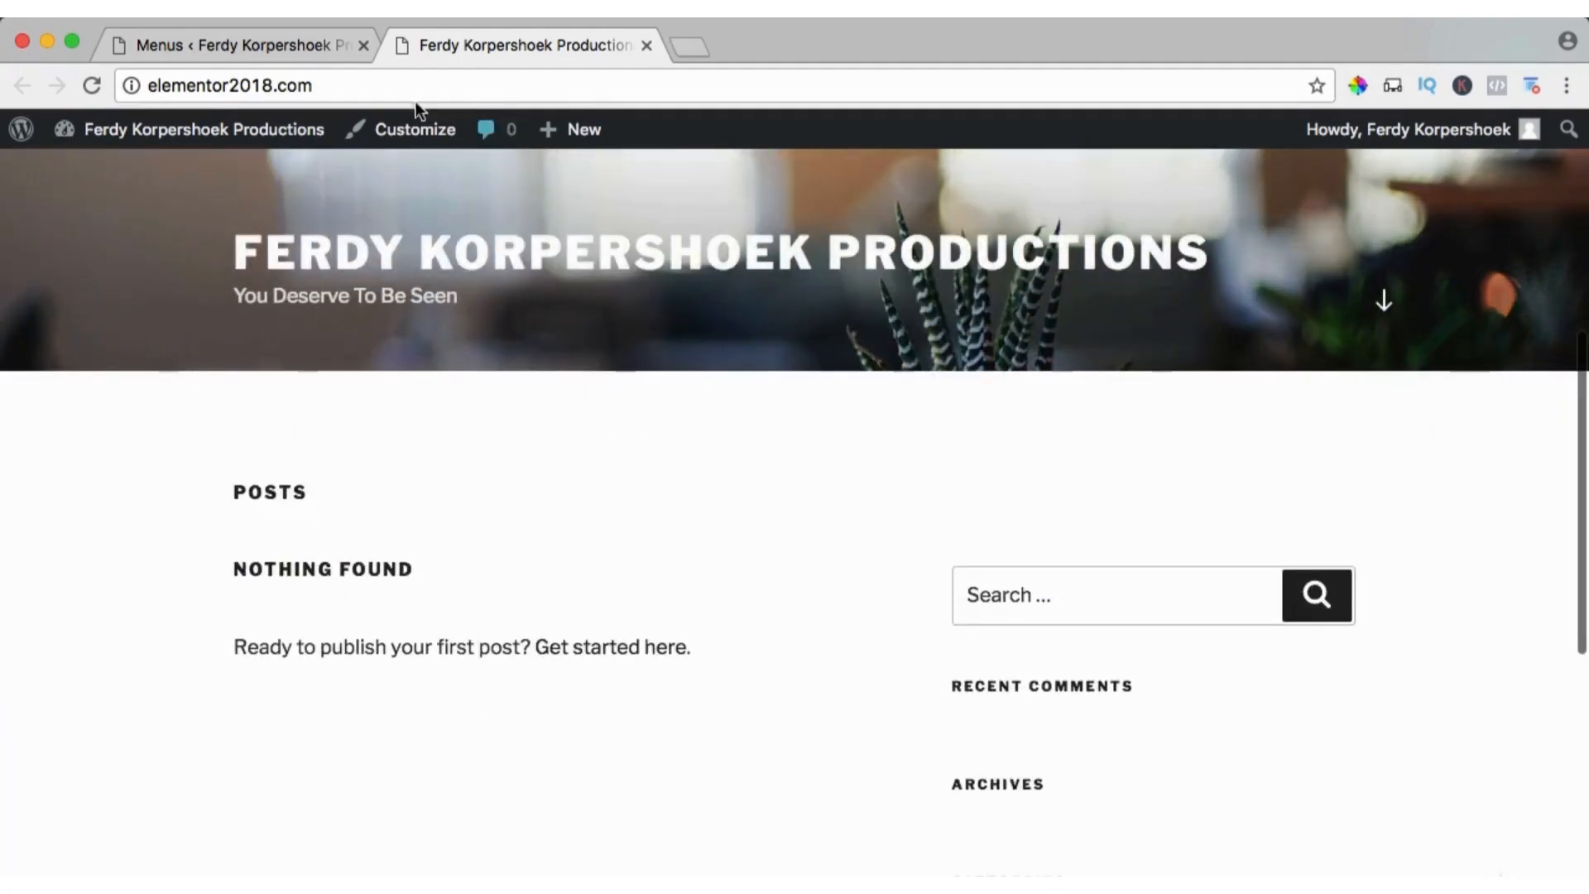
{"action": "left_click", "coordinate": [235, 46]}
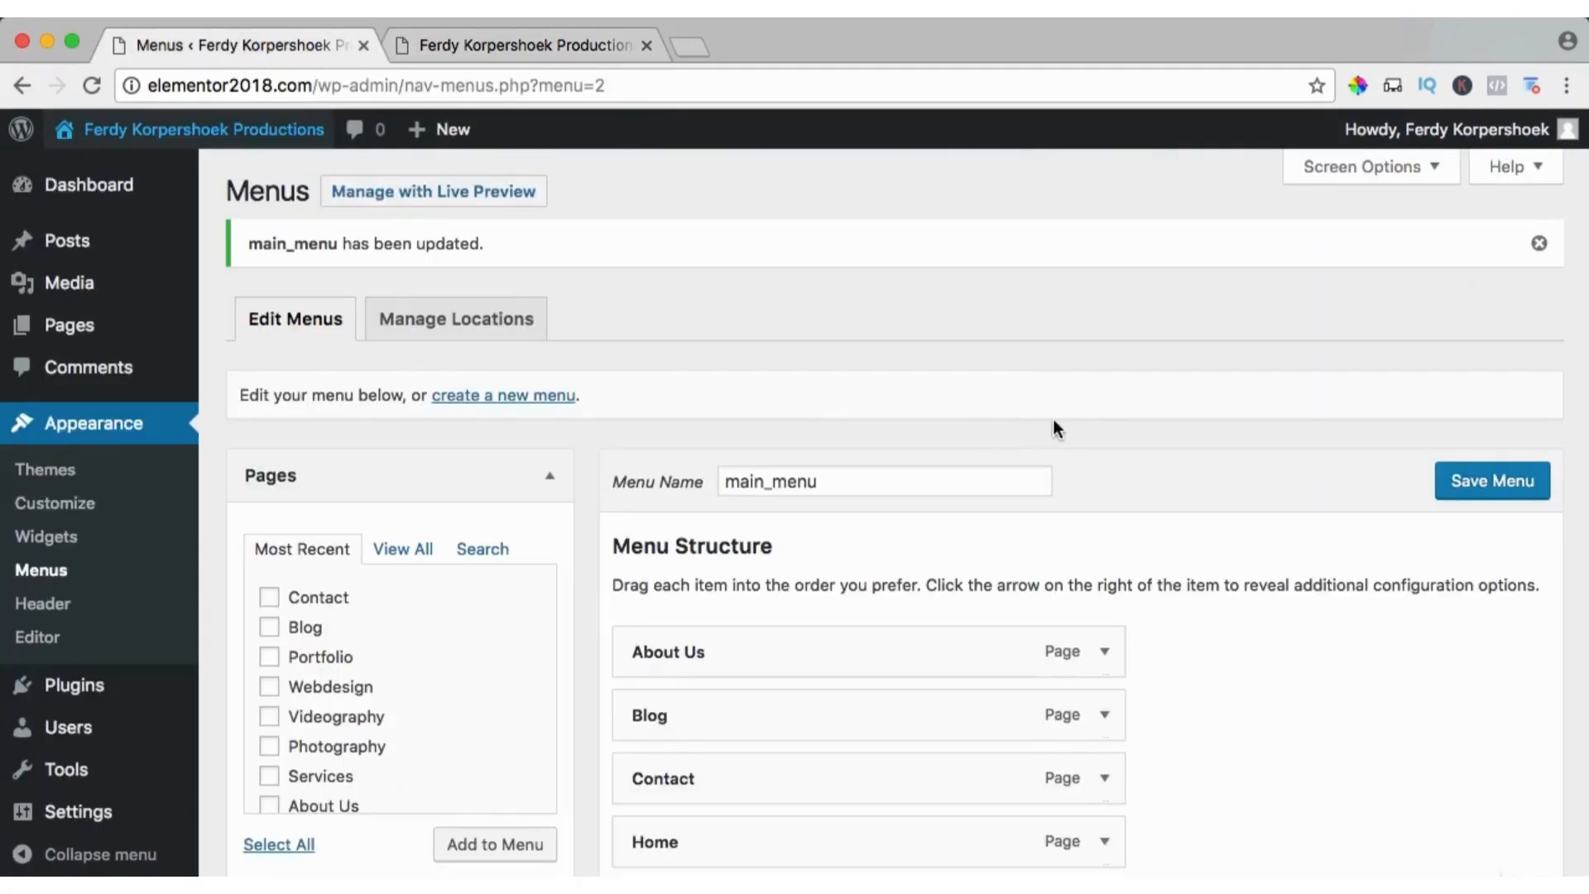
- Assign main_menu to both the Top Menu and Social Links Menu display locations and save the menu
{"action": "scroll", "coordinate": [1063, 422], "scroll_direction": "down", "scroll_amount": 10}
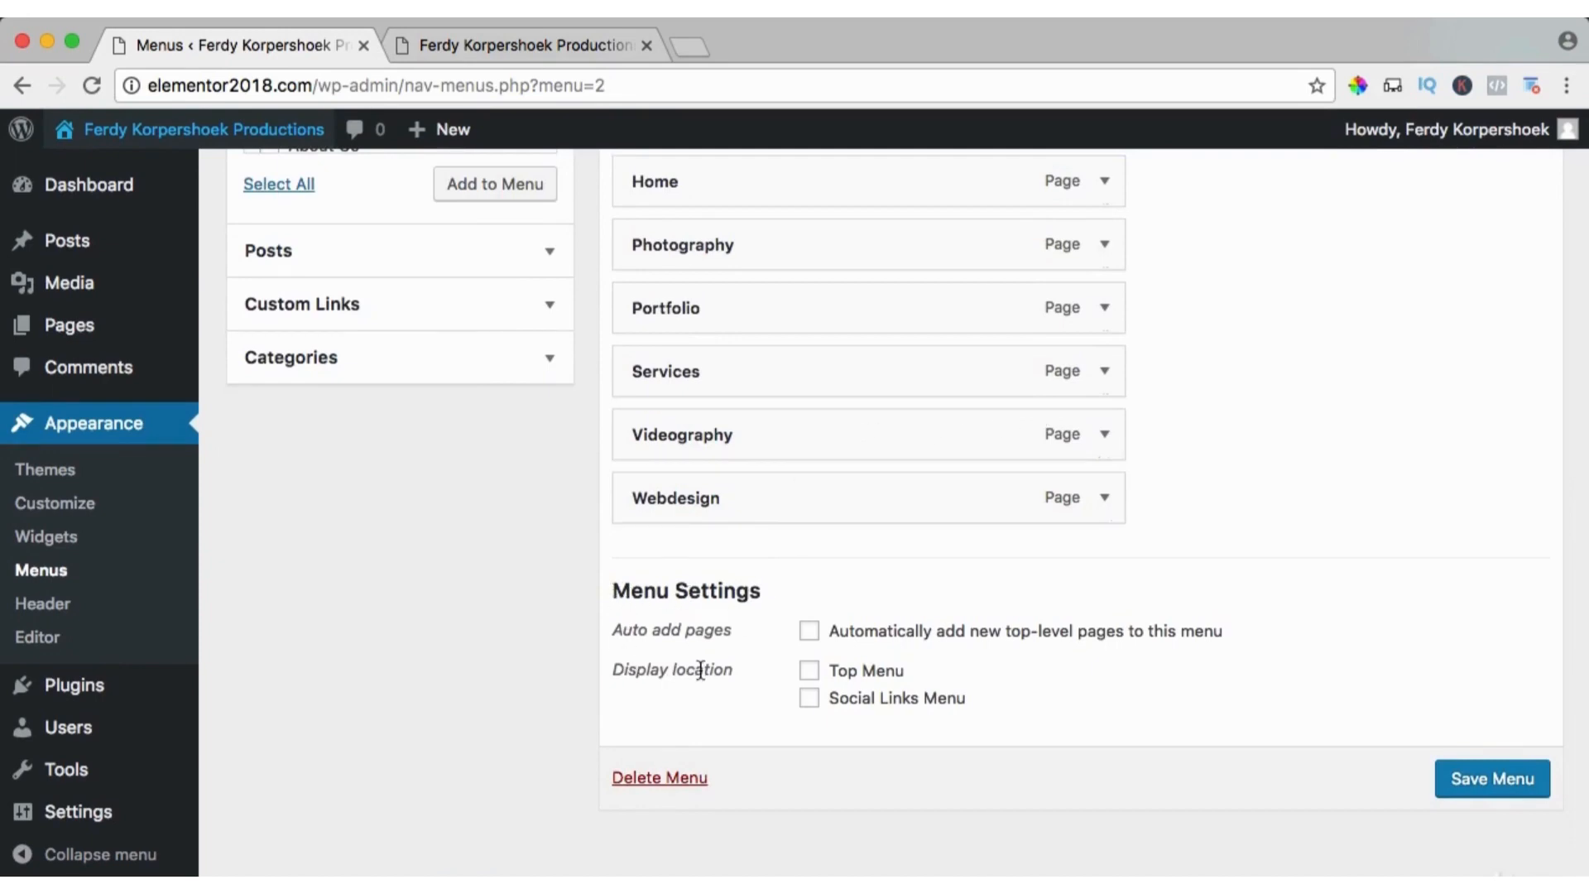
{"action": "left_click_drag", "start_coordinate": [814, 679], "coordinate": [896, 677]}
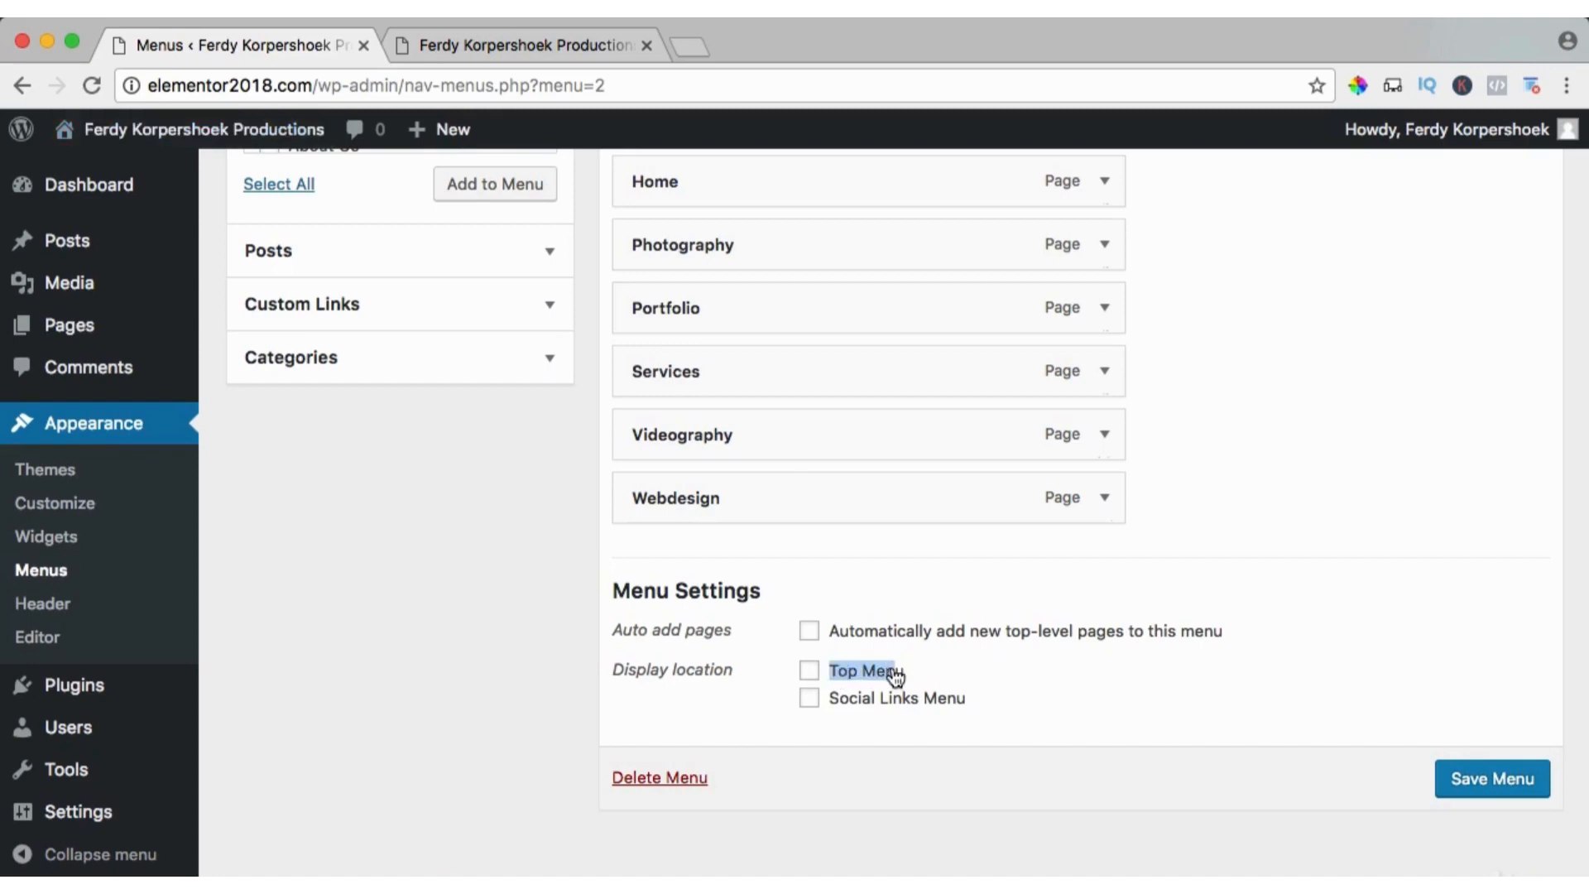
{"action": "left_click", "coordinate": [810, 673]}
{"action": "left_click", "coordinate": [823, 722]}
{"action": "left_click", "coordinate": [1481, 779]}
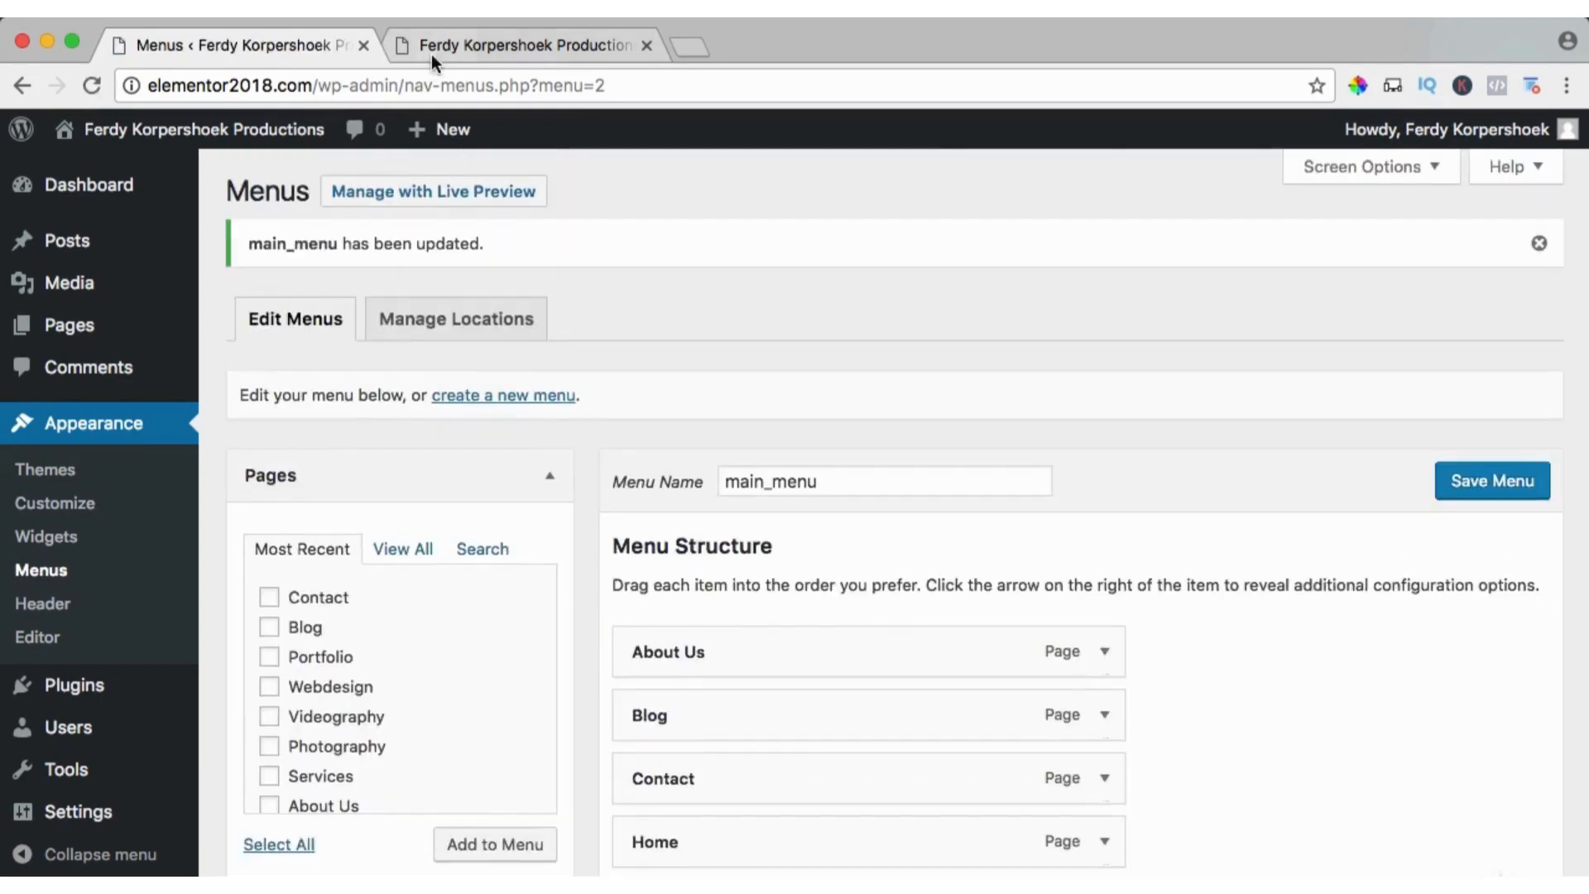
- Reload the live site and check where the menu is displayed in the header and the footer
{"action": "left_click", "coordinate": [471, 45]}
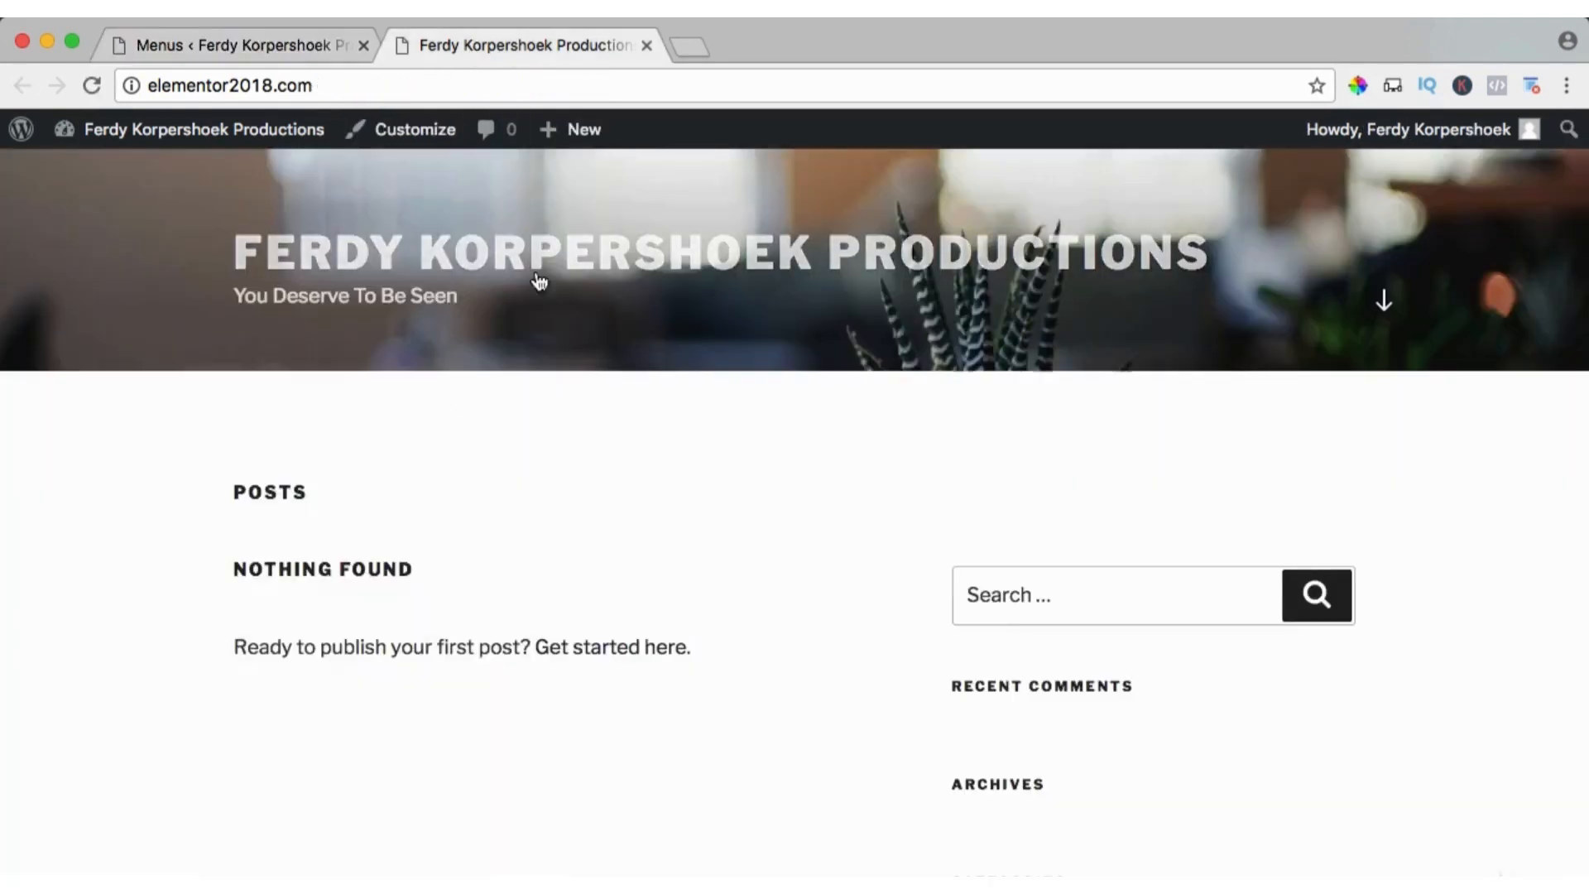
{"action": "key", "text": "super+r"}
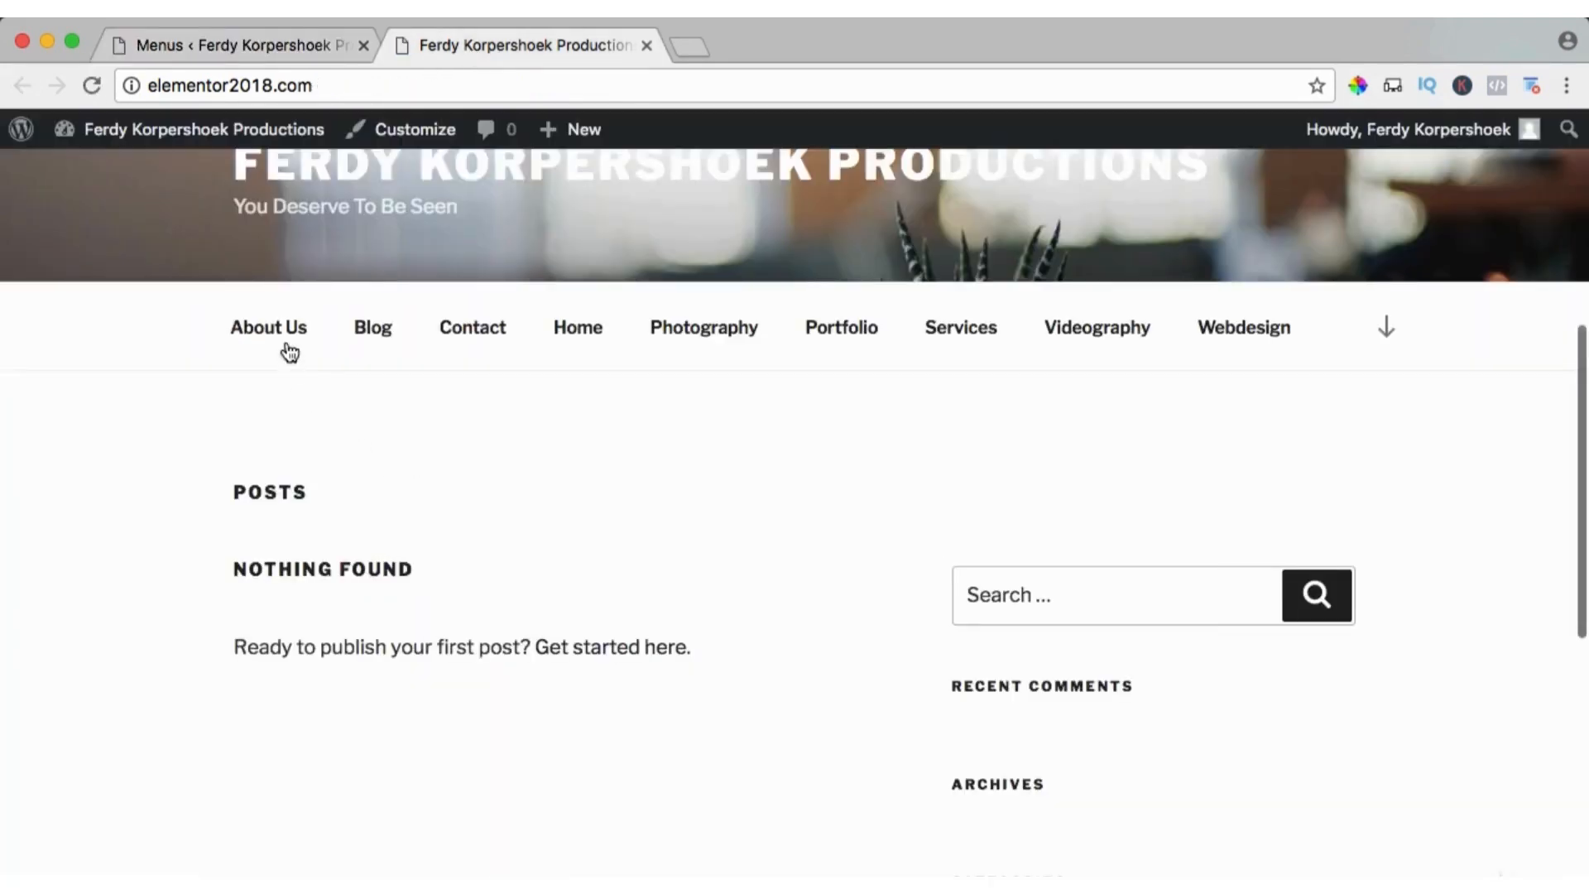
{"action": "scroll", "coordinate": [788, 450], "scroll_direction": "down", "scroll_amount": 10}
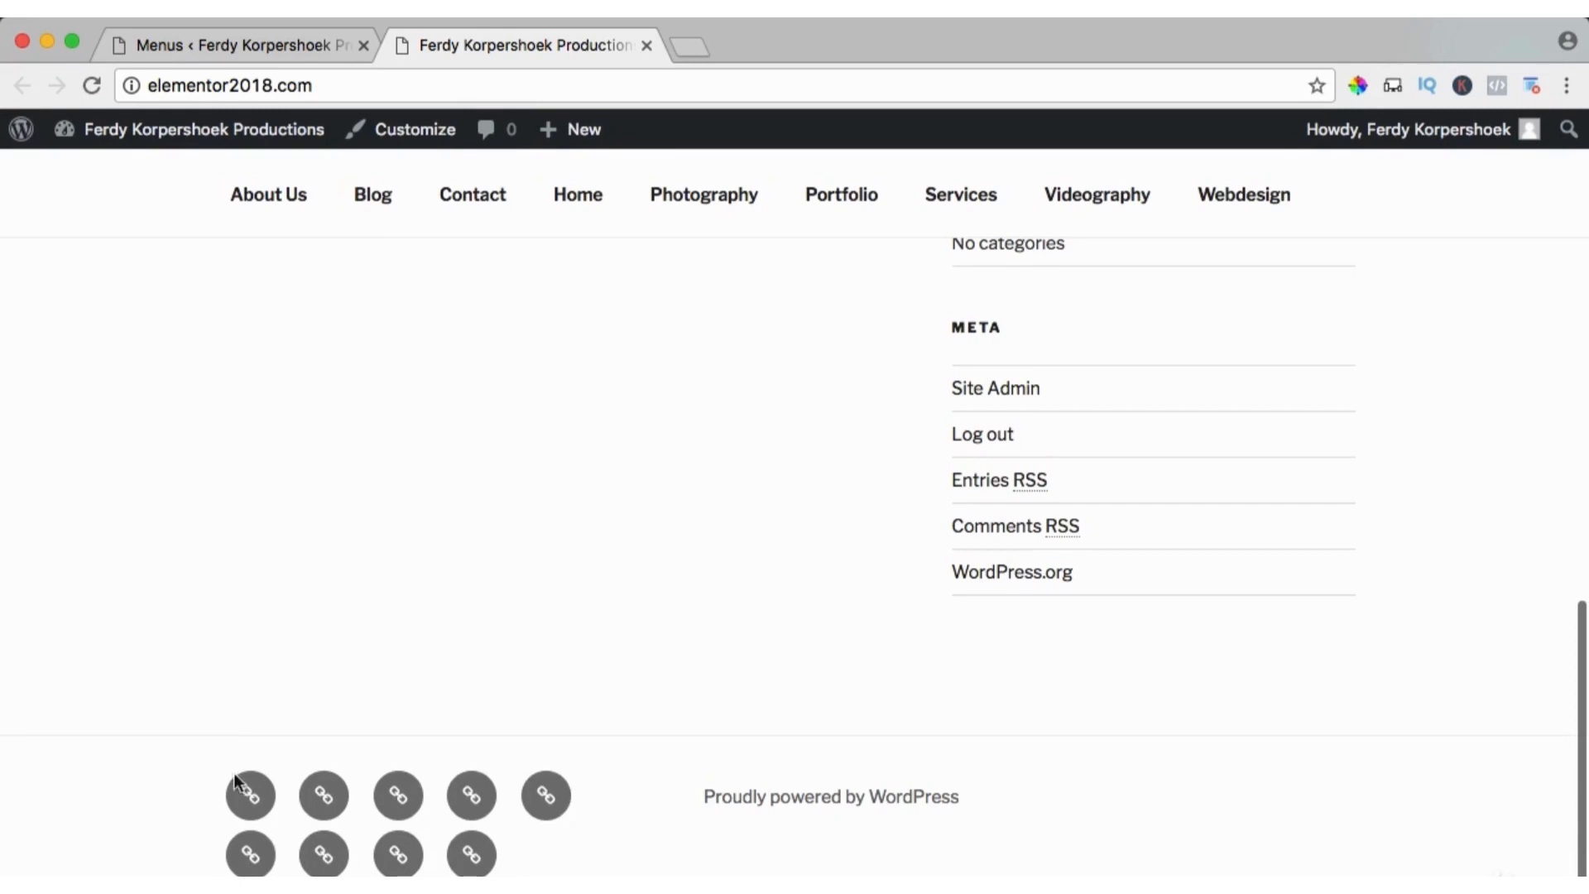
- Return to the menu editor and clear the Social Links Menu display location for main_menu
{"action": "left_click", "coordinate": [282, 46]}
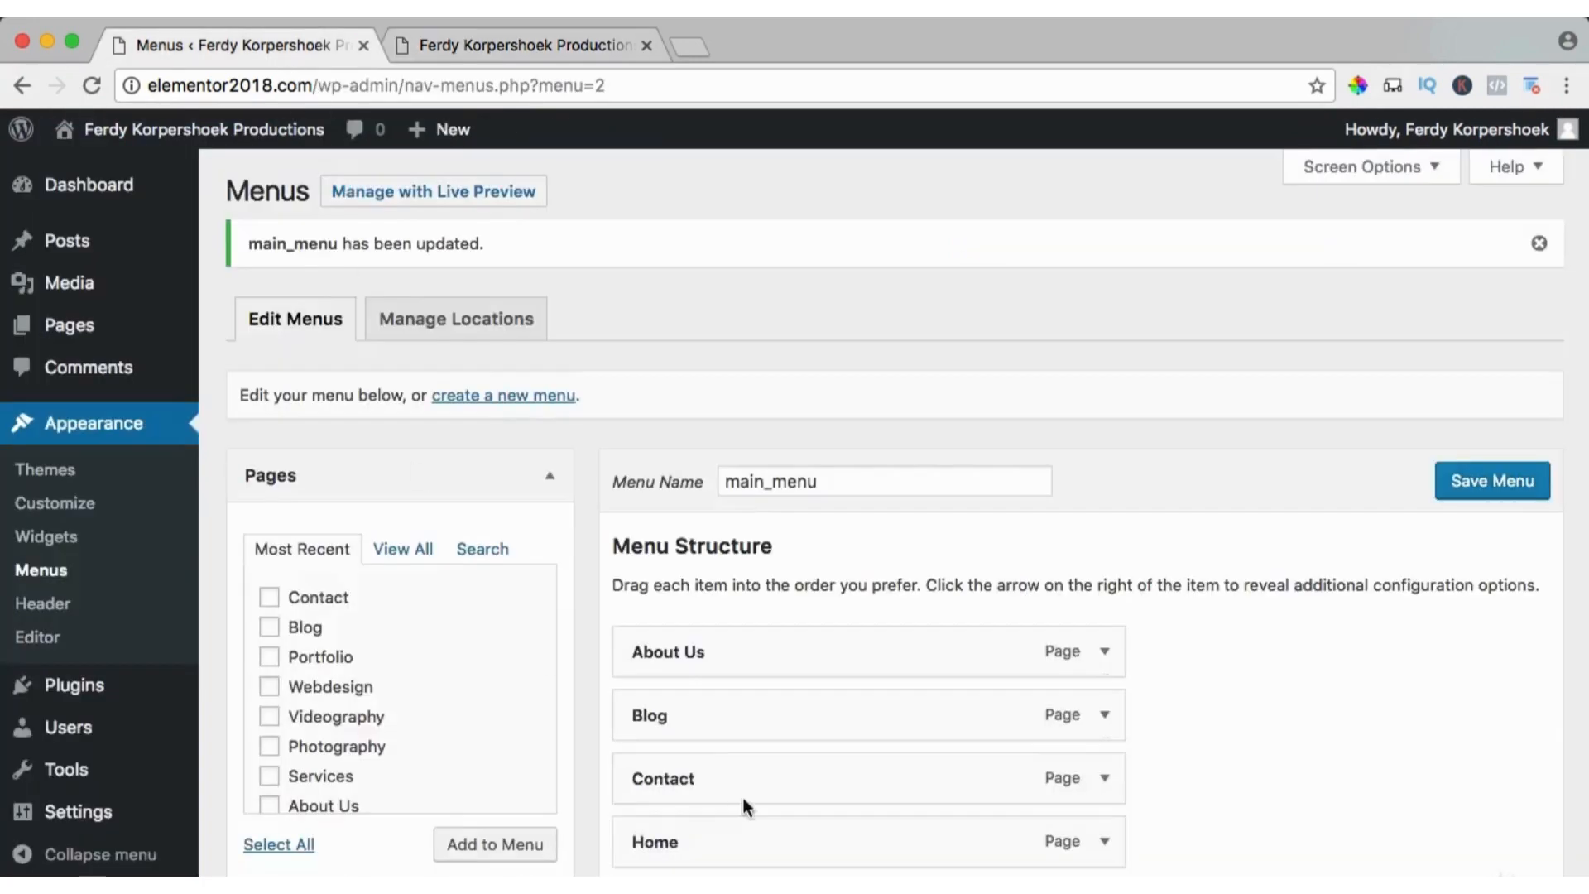
{"action": "scroll", "coordinate": [745, 805], "scroll_direction": "down", "scroll_amount": 6}
{"action": "left_click", "coordinate": [809, 850]}
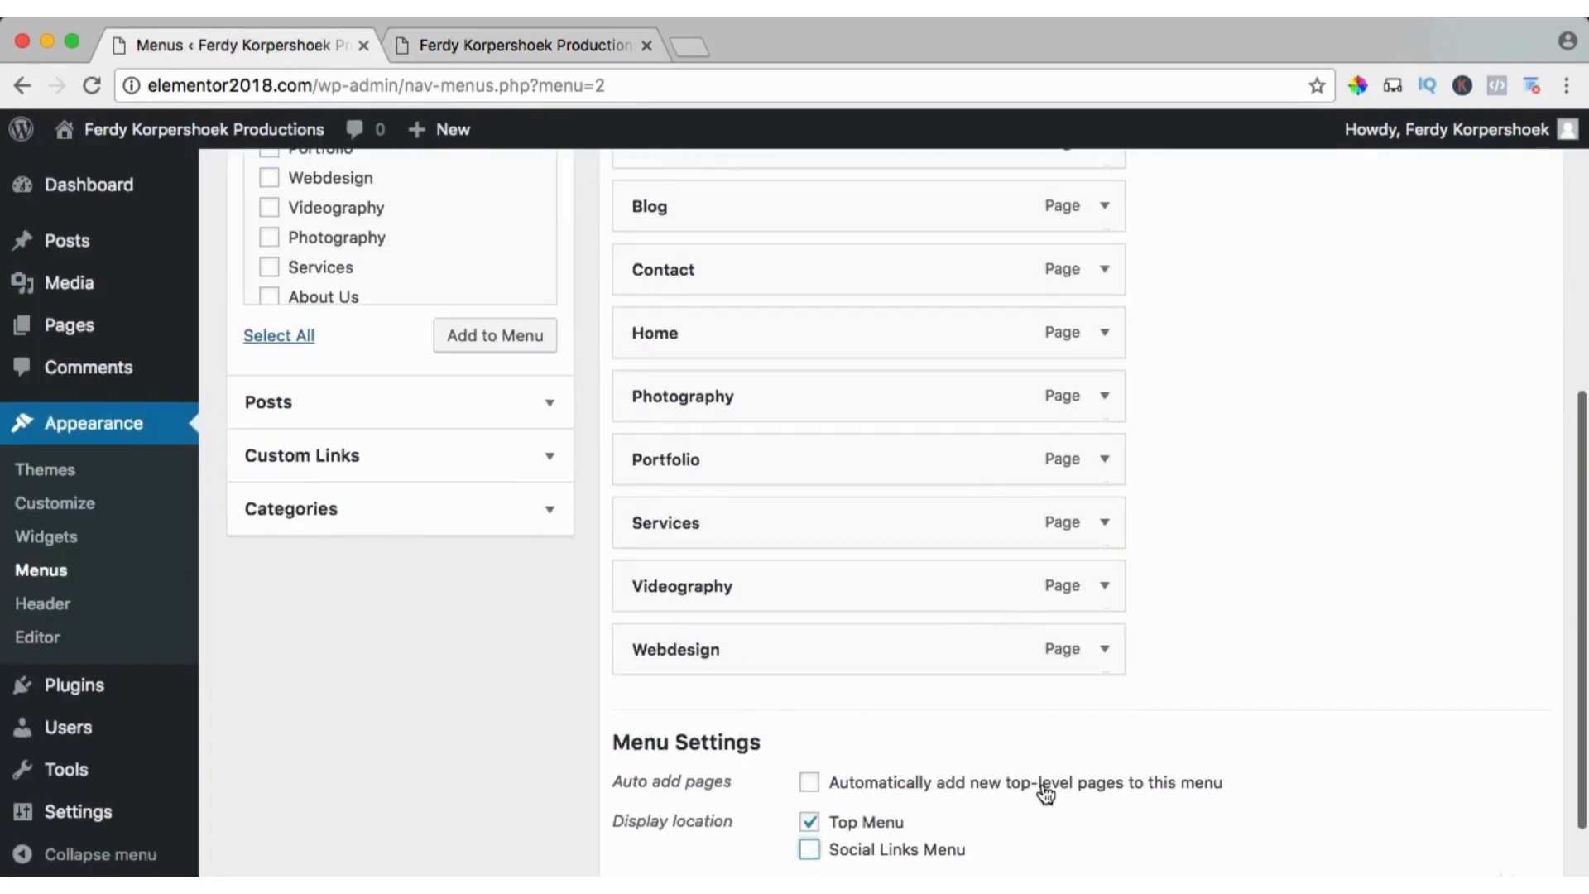
- Reorder the menu items to start with Home, About Us, Services and Portfolio, followed by Blog and Contact, and save main_menu
{"action": "scroll", "coordinate": [1225, 669], "scroll_direction": "up", "scroll_amount": 2}
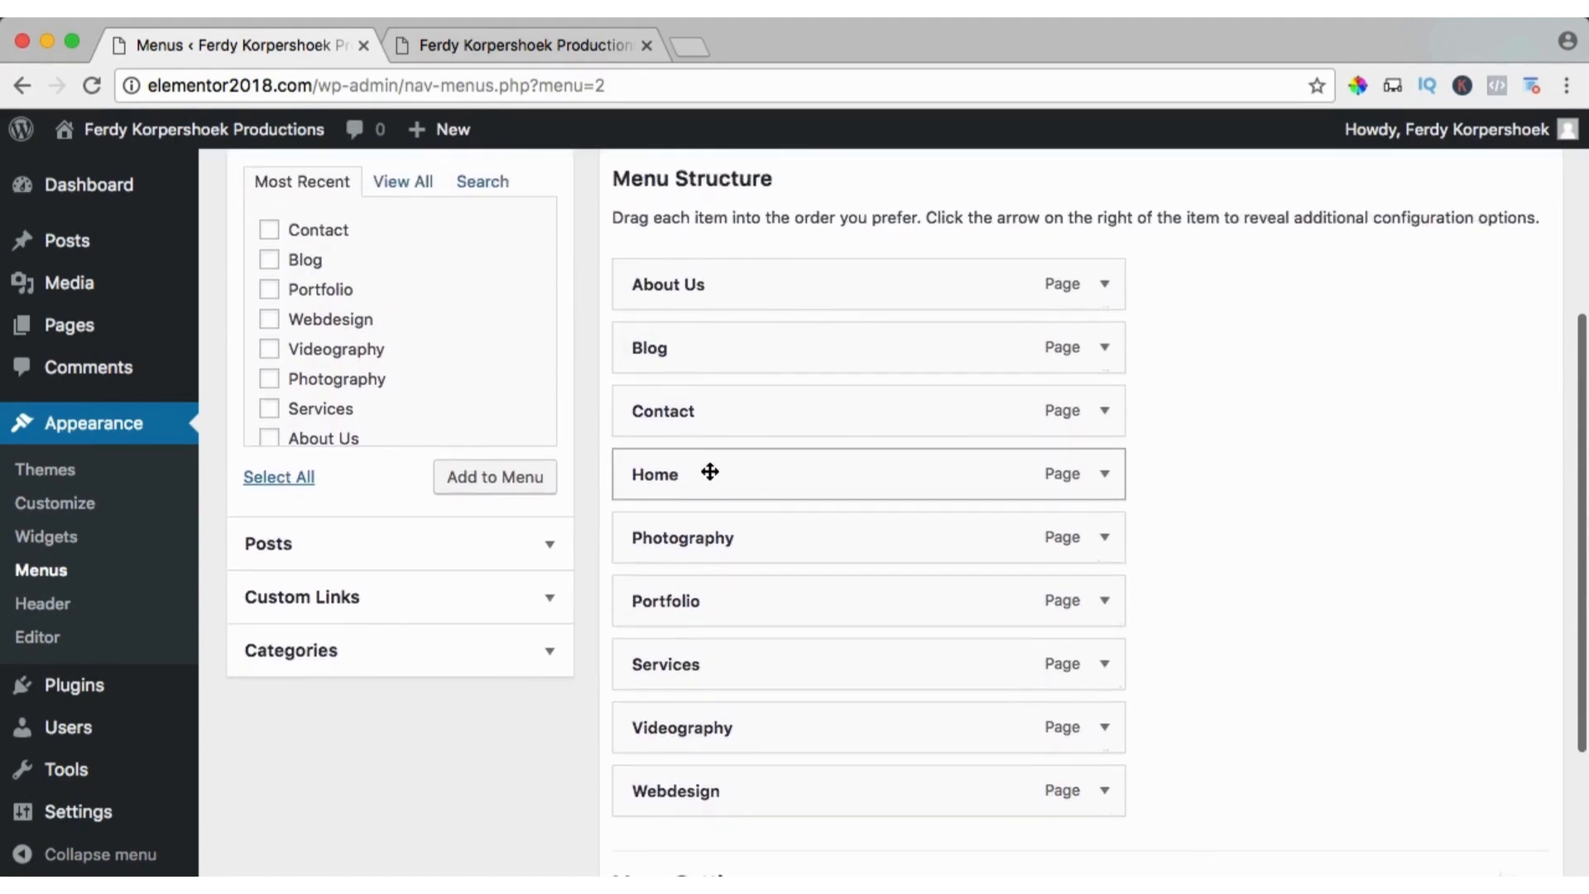
{"action": "left_click_drag", "start_coordinate": [710, 472], "coordinate": [689, 281]}
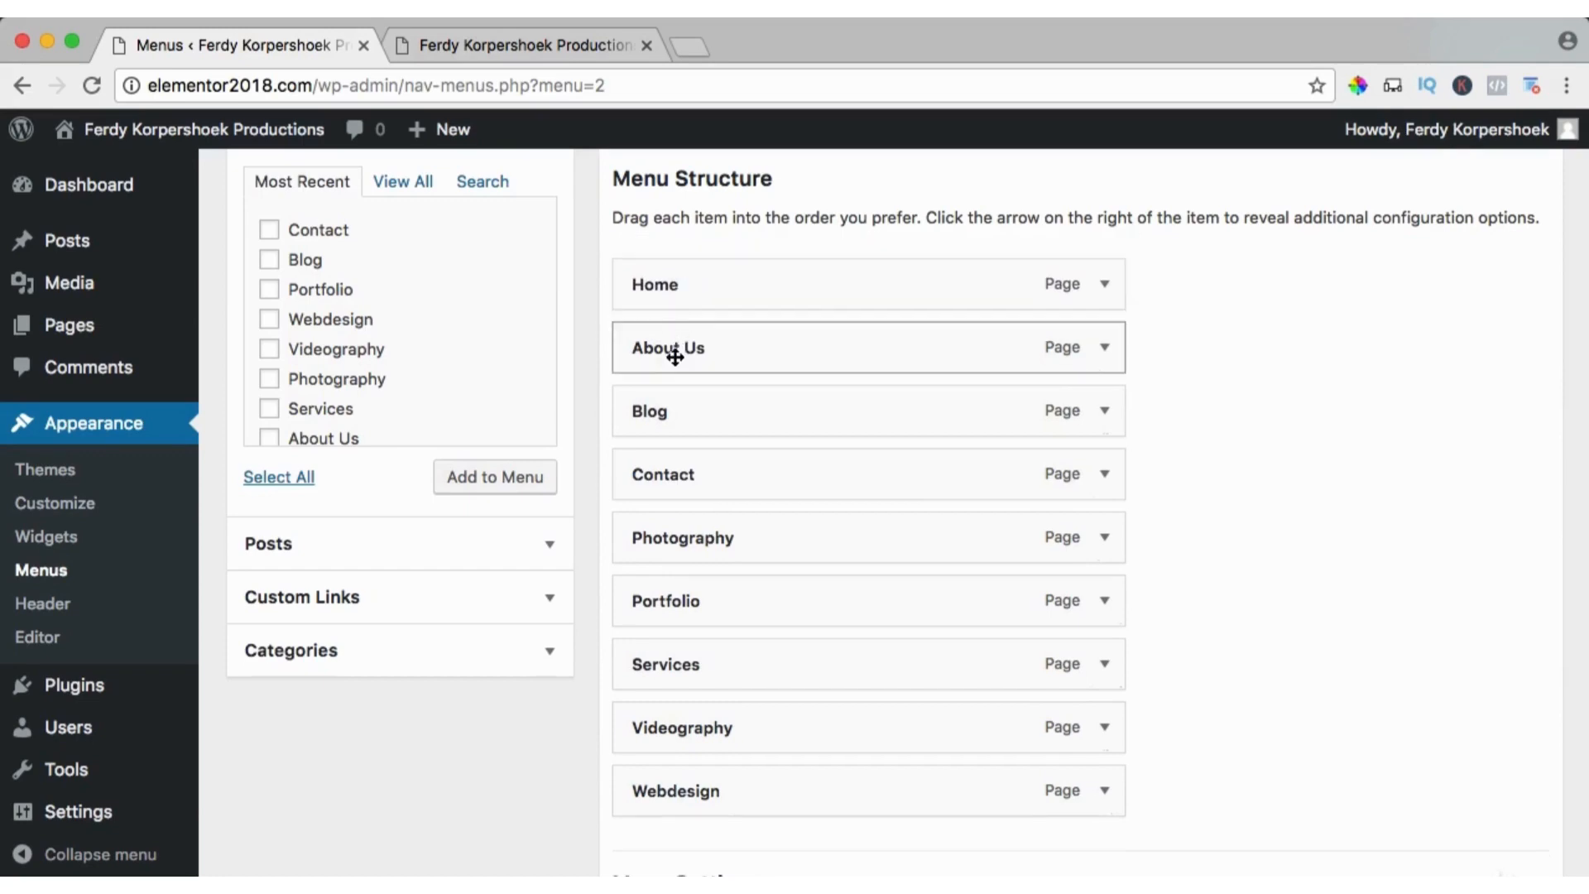
{"action": "left_click_drag", "start_coordinate": [681, 602], "coordinate": [675, 417]}
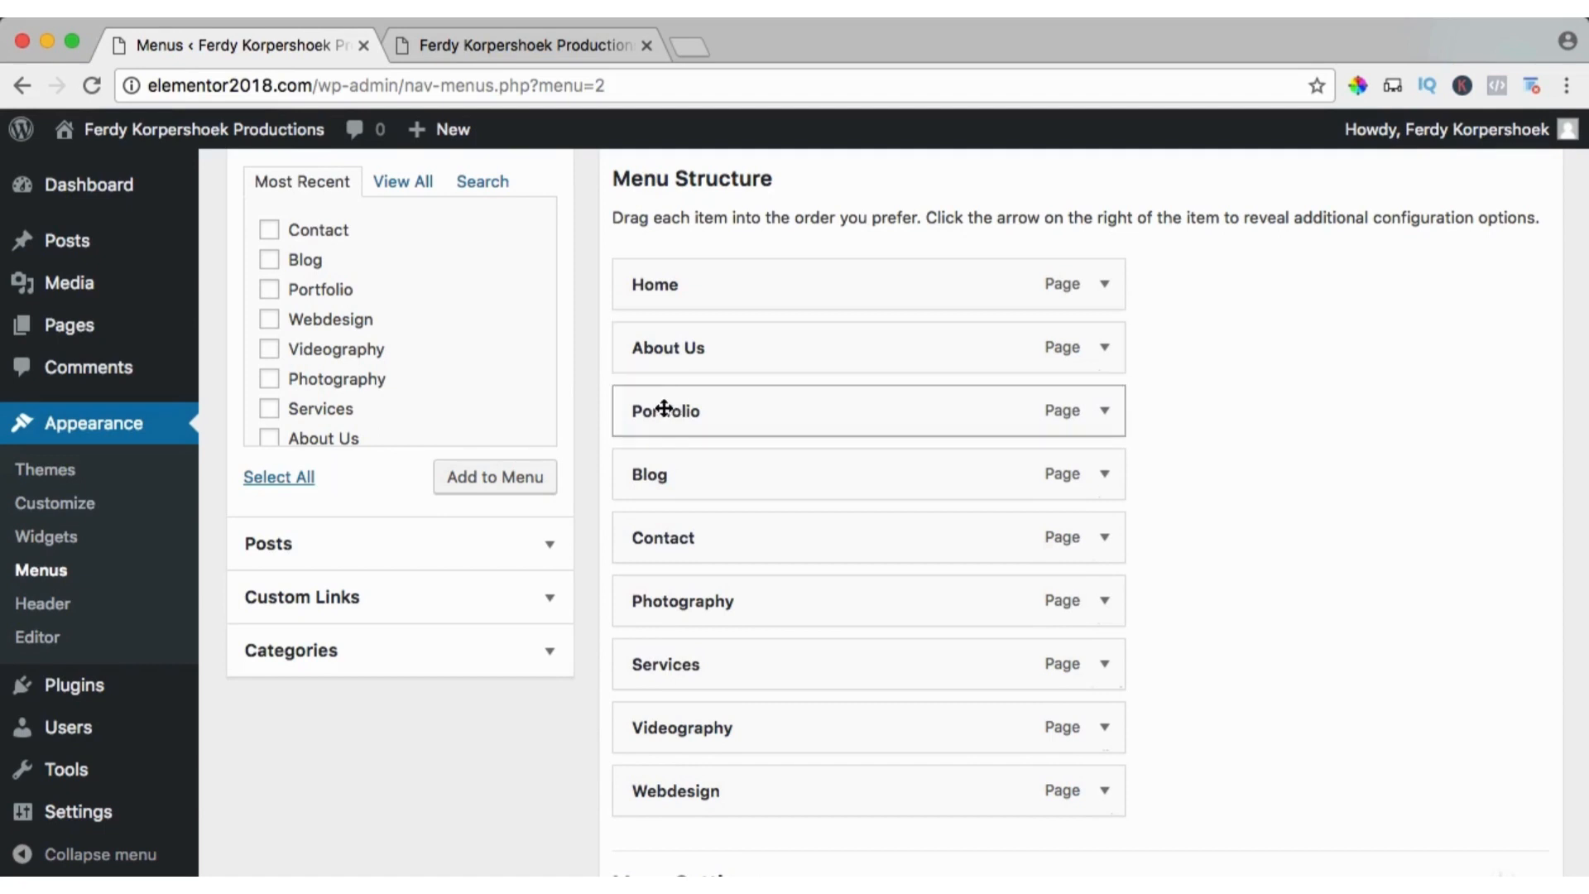
{"action": "left_click_drag", "start_coordinate": [676, 661], "coordinate": [678, 405]}
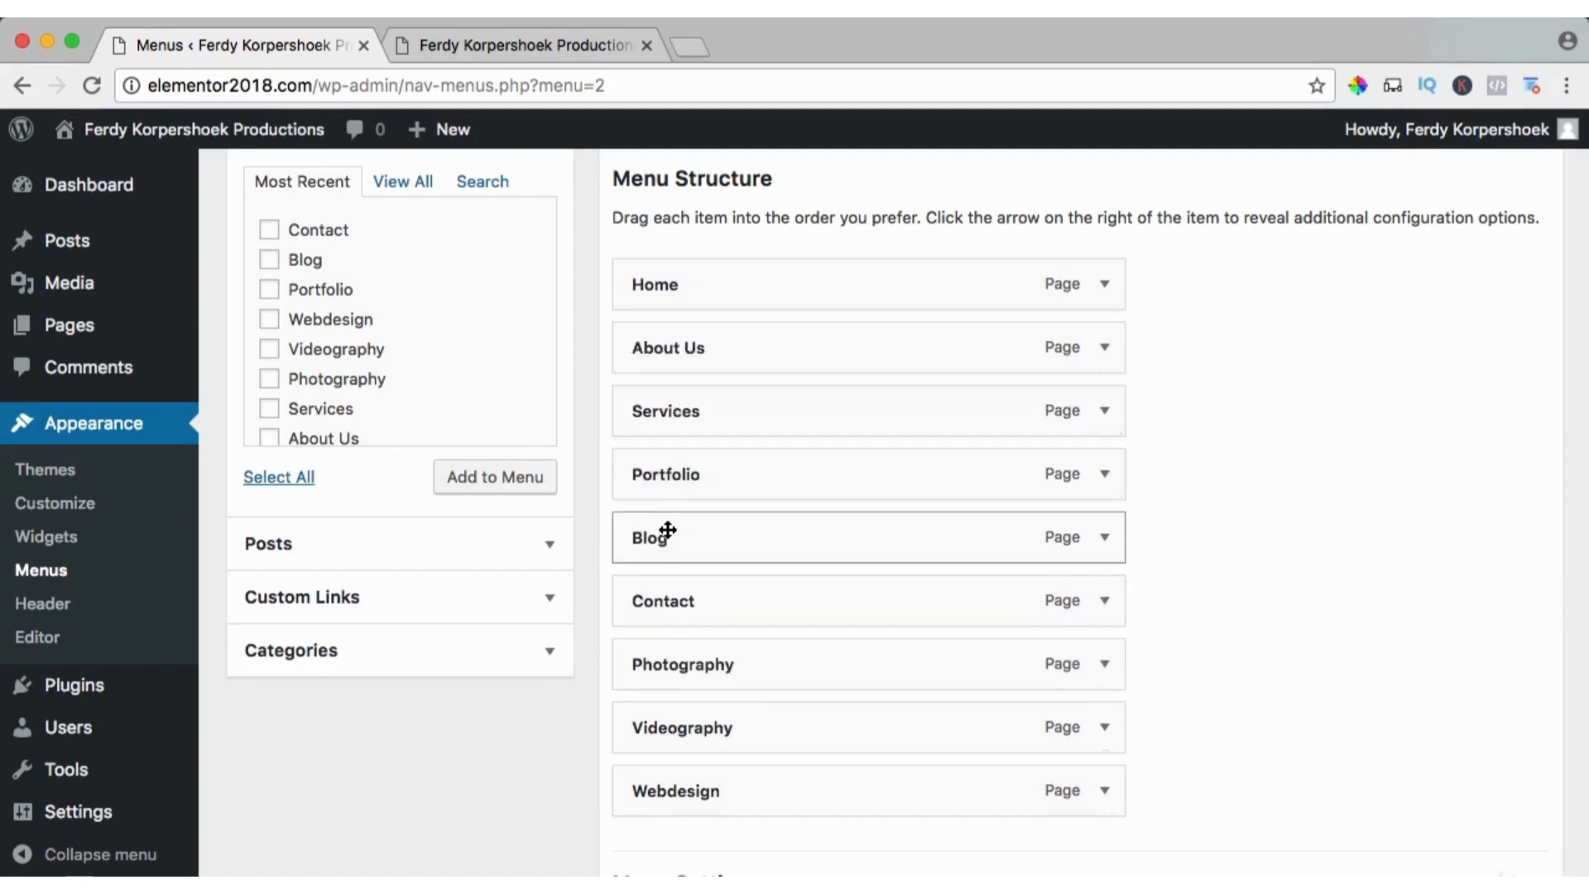
{"action": "scroll", "coordinate": [1238, 369], "scroll_direction": "up", "scroll_amount": 5}
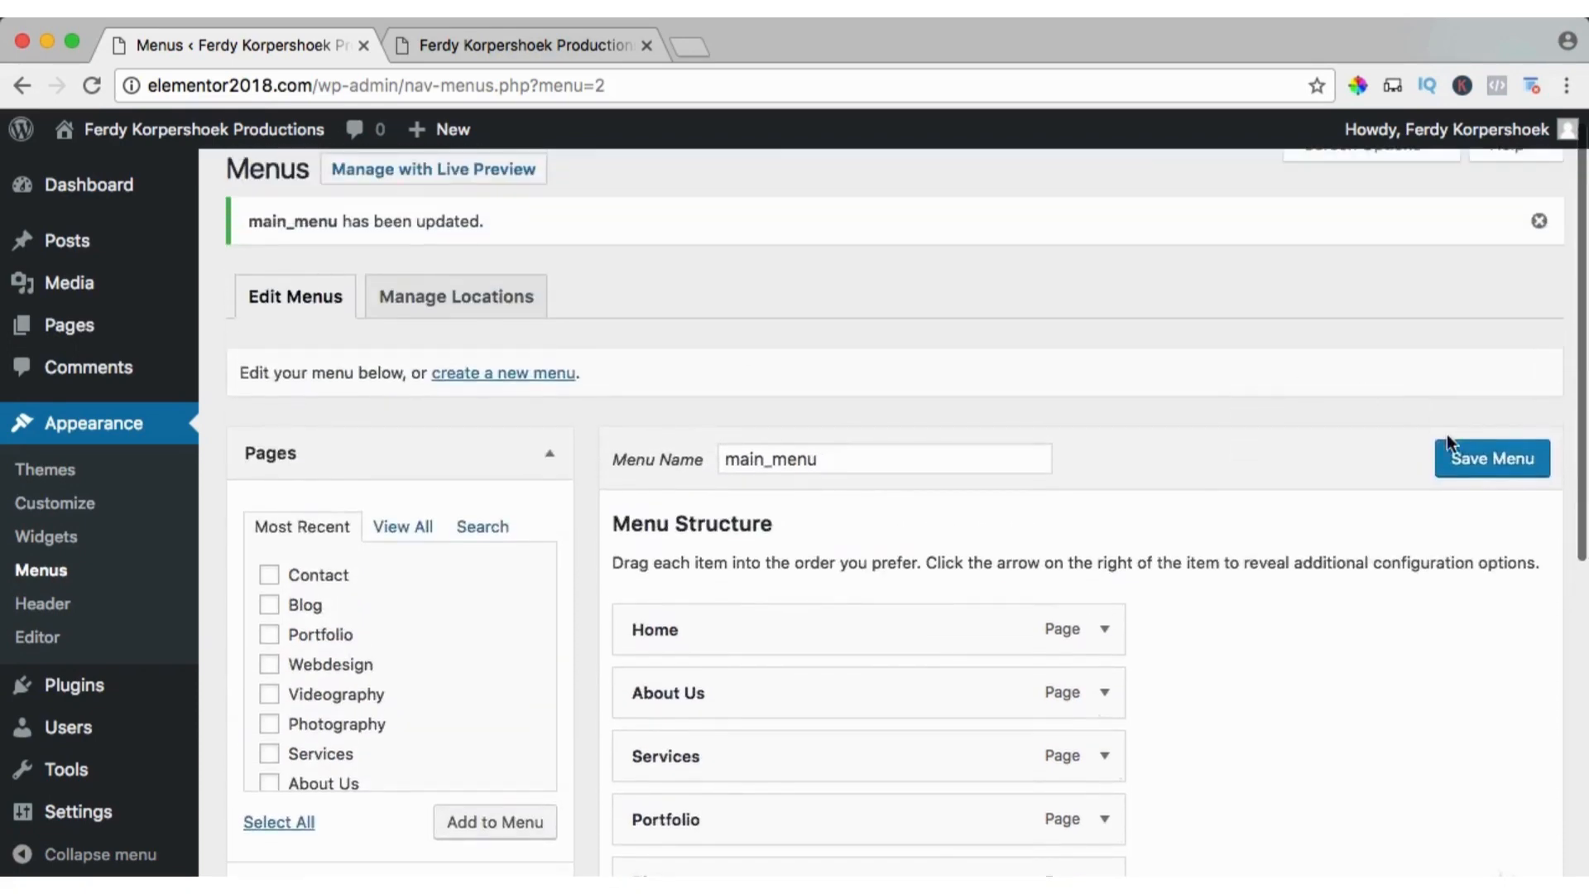
{"action": "left_click", "coordinate": [1477, 464]}
- Reload the live site and check the order of the items in the header menu
{"action": "left_click", "coordinate": [440, 43]}
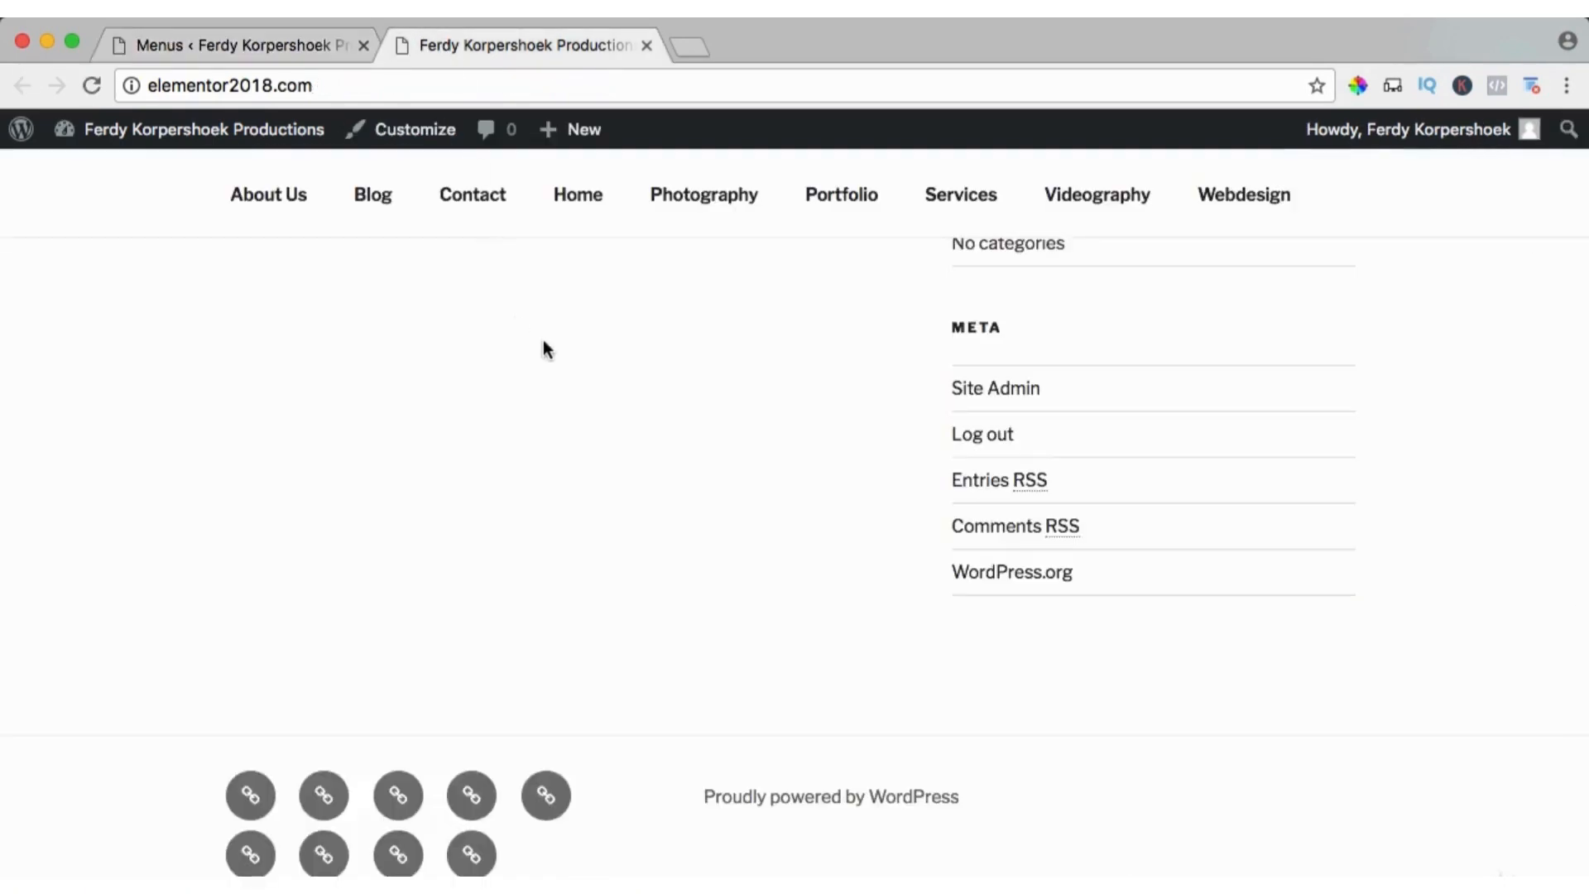
{"action": "scroll", "coordinate": [547, 348], "scroll_direction": "up", "scroll_amount": 15}
{"action": "scroll", "coordinate": [548, 364], "scroll_direction": "down", "scroll_amount": 5}
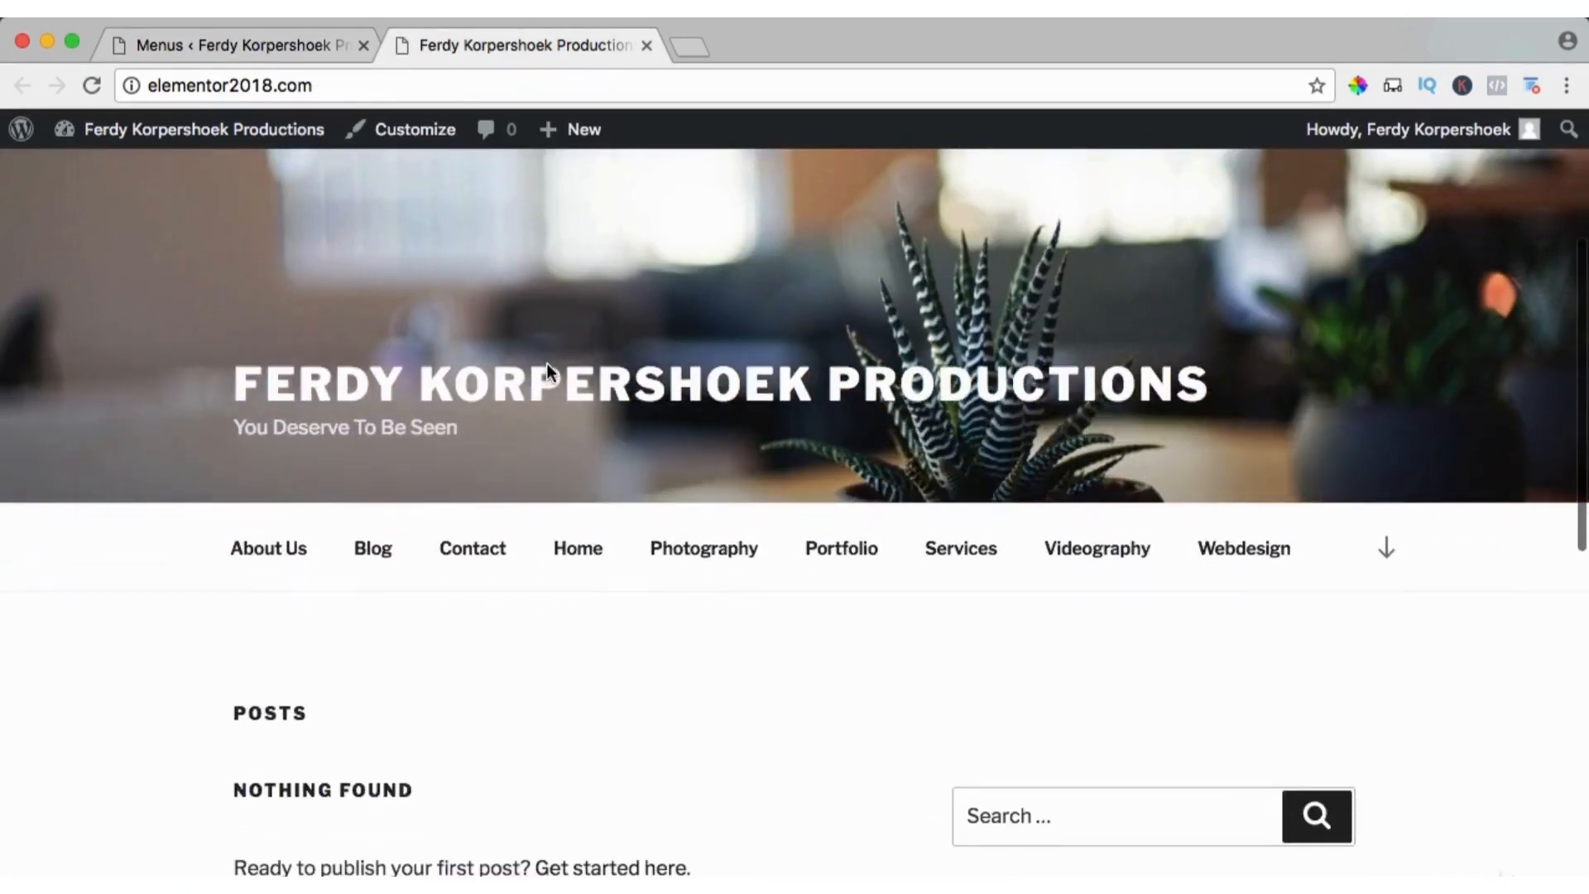
{"action": "key", "text": "super+r"}
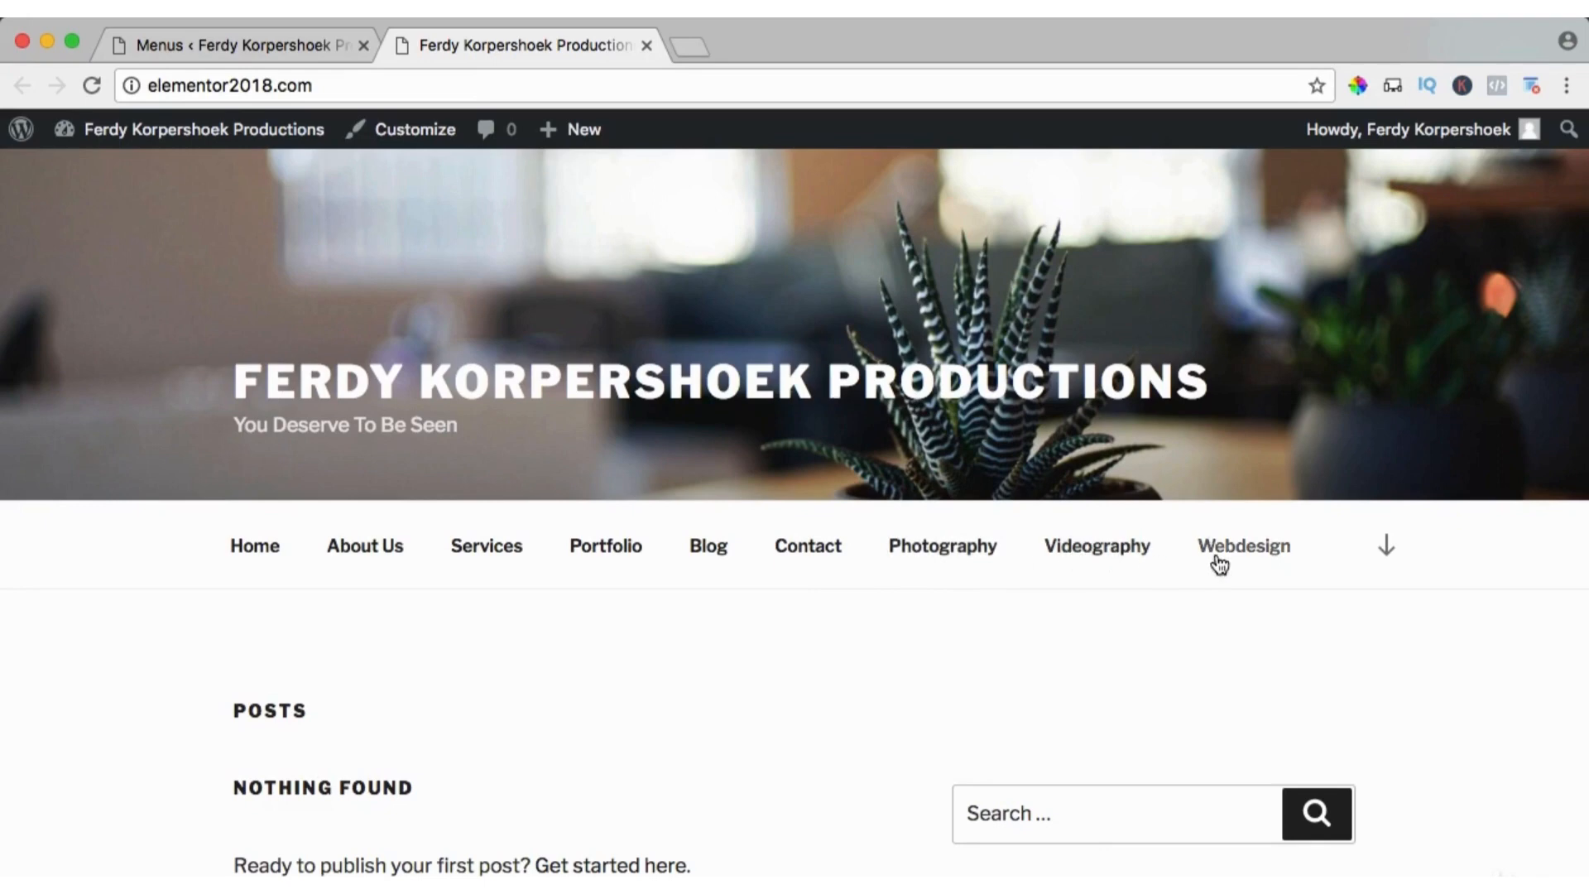
- In the menu editor, nest Photography and Videography under Services, place Webdesign one level deeper under Videography, and save main_menu
{"action": "left_click", "coordinate": [214, 43]}
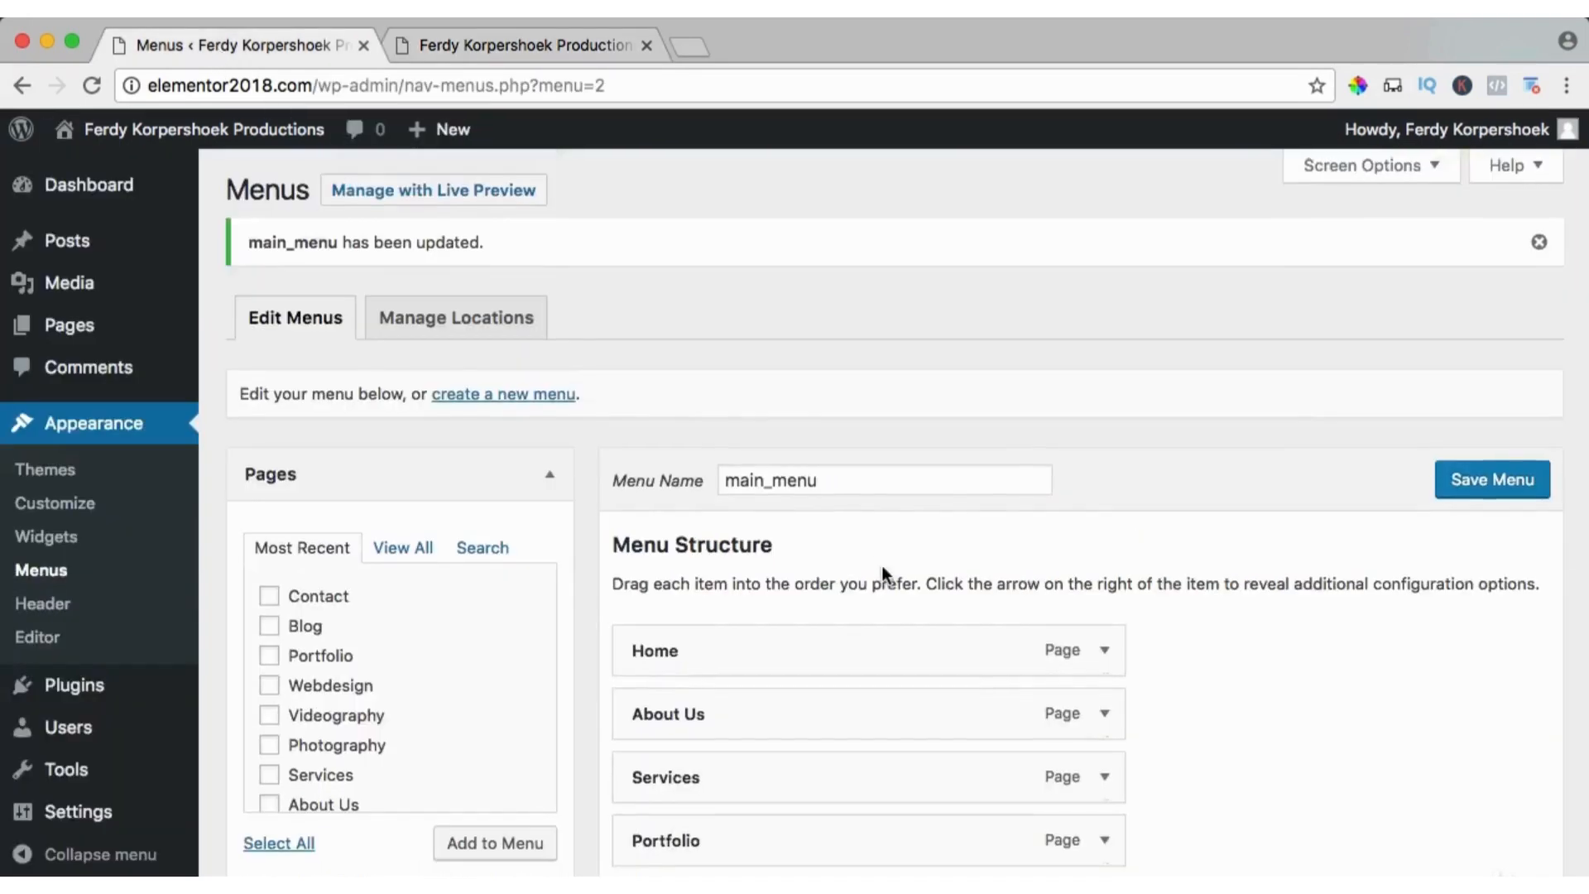
{"action": "scroll", "coordinate": [883, 571], "scroll_direction": "down", "scroll_amount": 5}
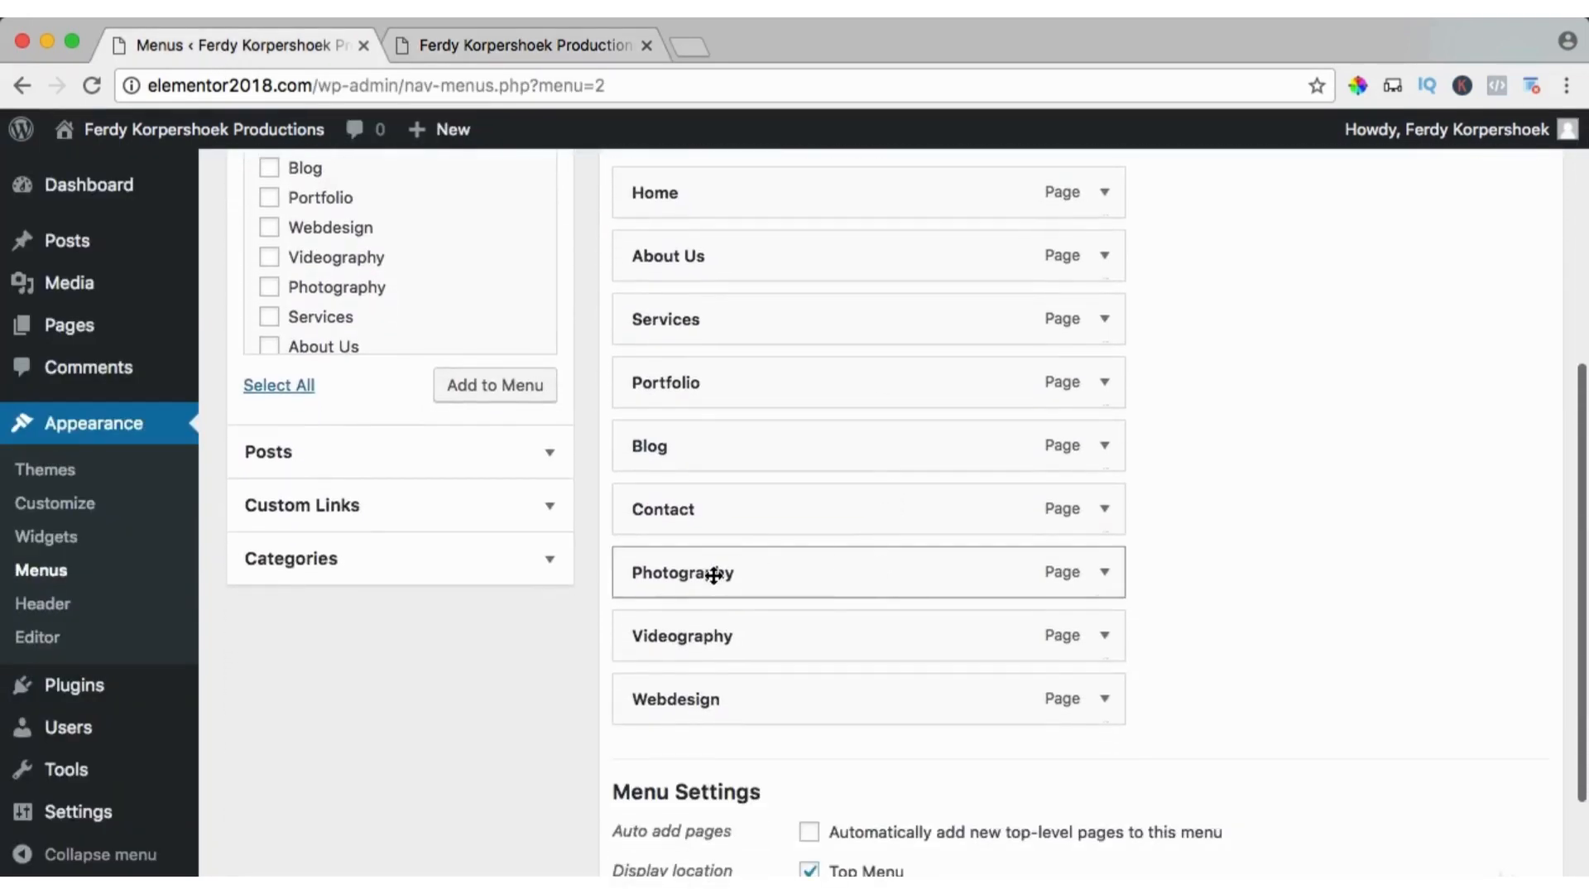
{"action": "left_click_drag", "start_coordinate": [713, 575], "coordinate": [762, 392]}
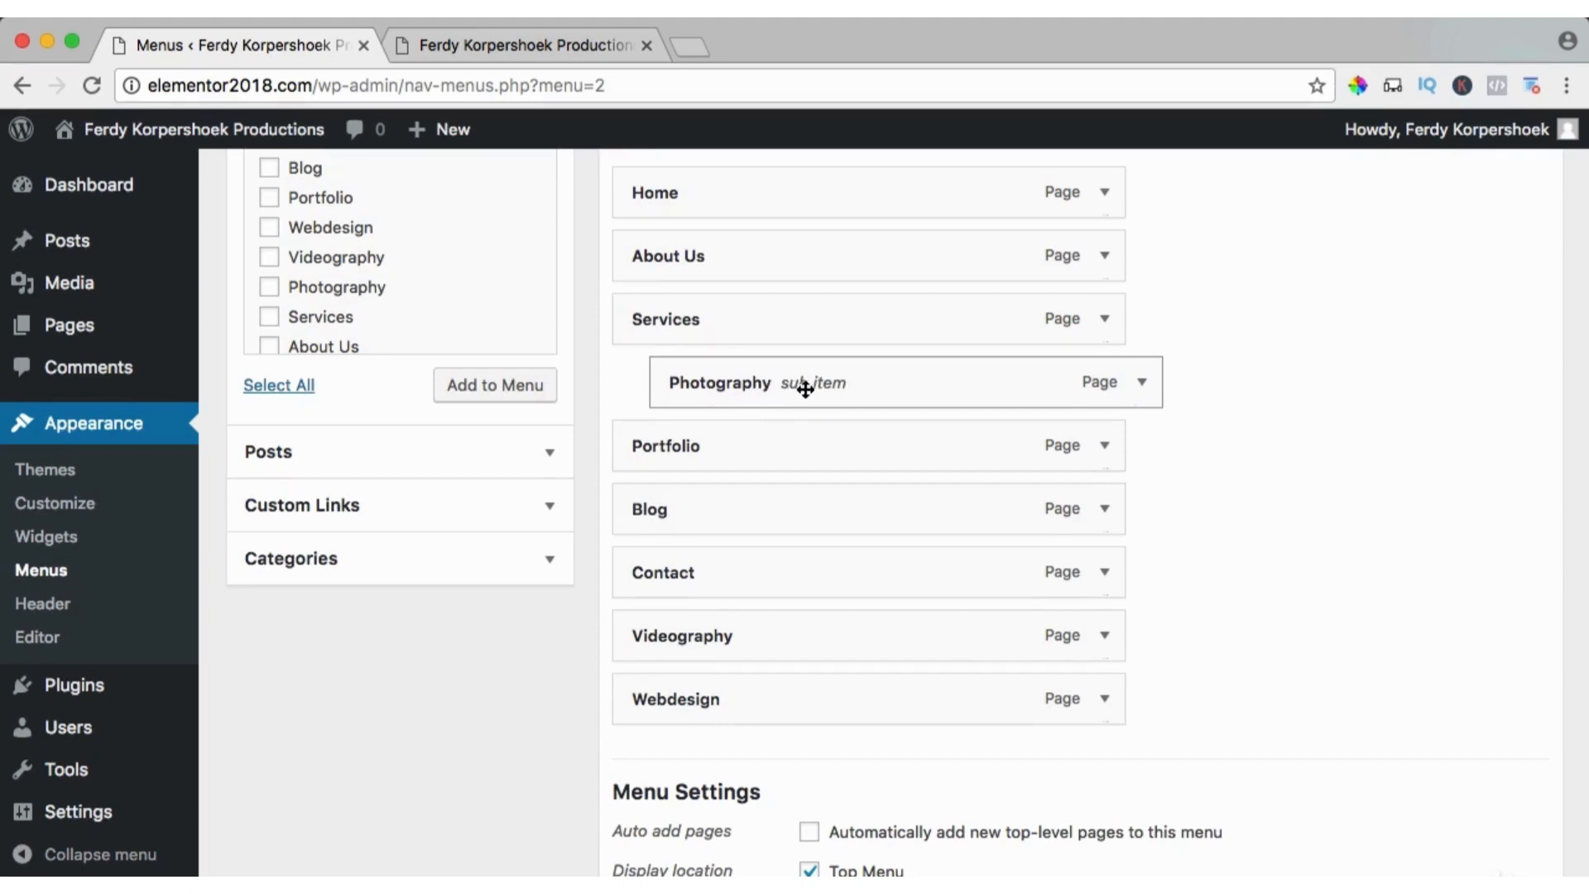
{"action": "left_click_drag", "start_coordinate": [711, 635], "coordinate": [750, 442]}
{"action": "left_click_drag", "start_coordinate": [721, 703], "coordinate": [758, 513]}
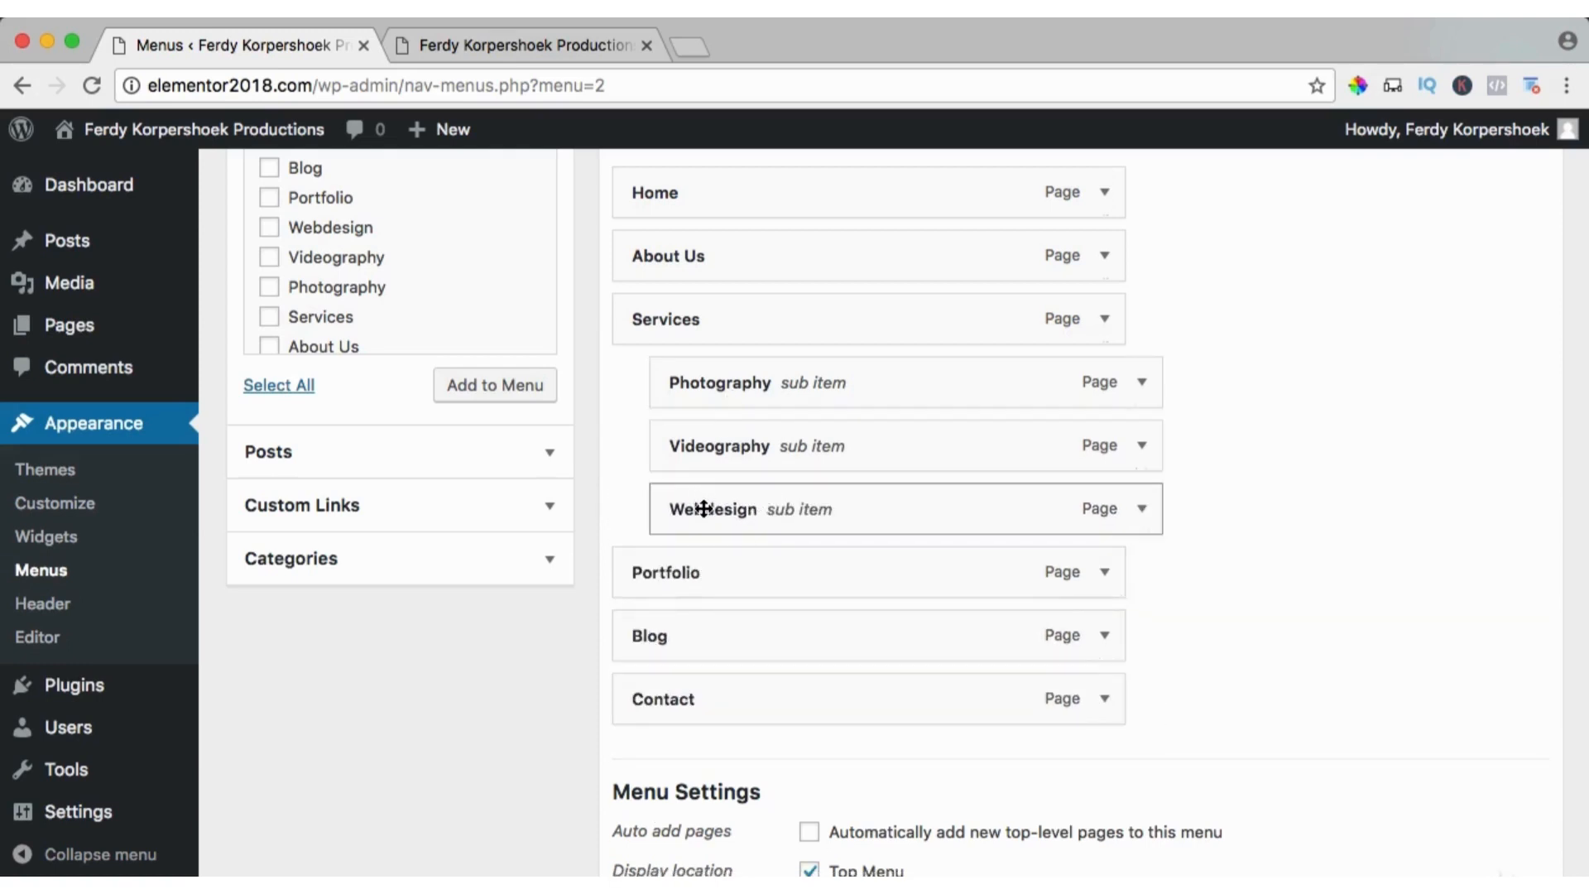
{"action": "left_click_drag", "start_coordinate": [700, 511], "coordinate": [752, 513]}
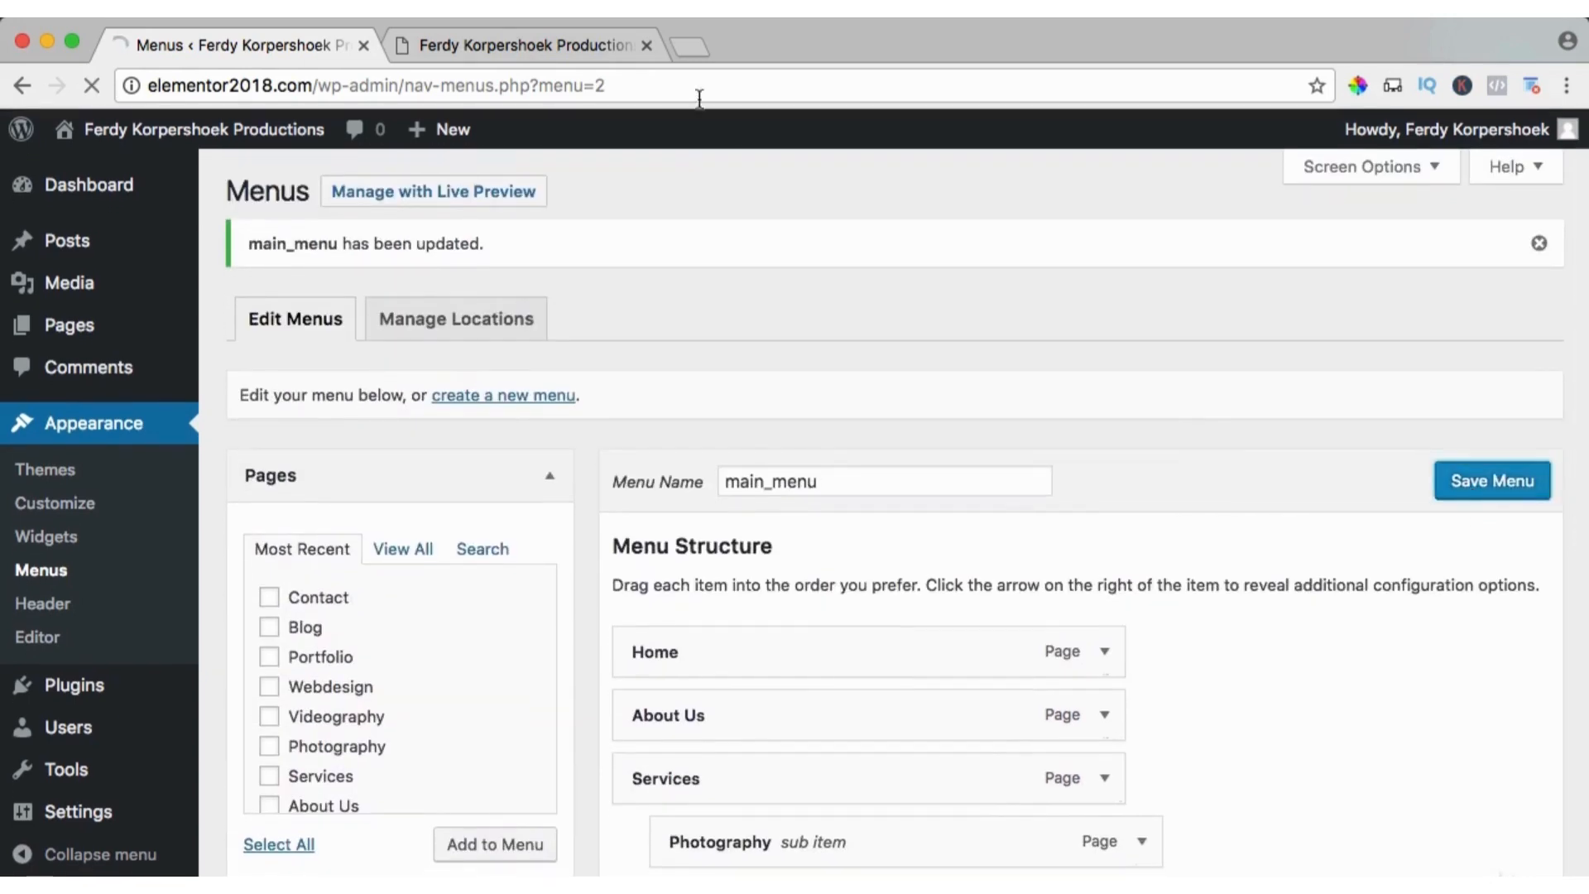
- Reload the live site and examine the Services dropdown and the submenu under Videography
{"action": "left_click", "coordinate": [509, 41]}
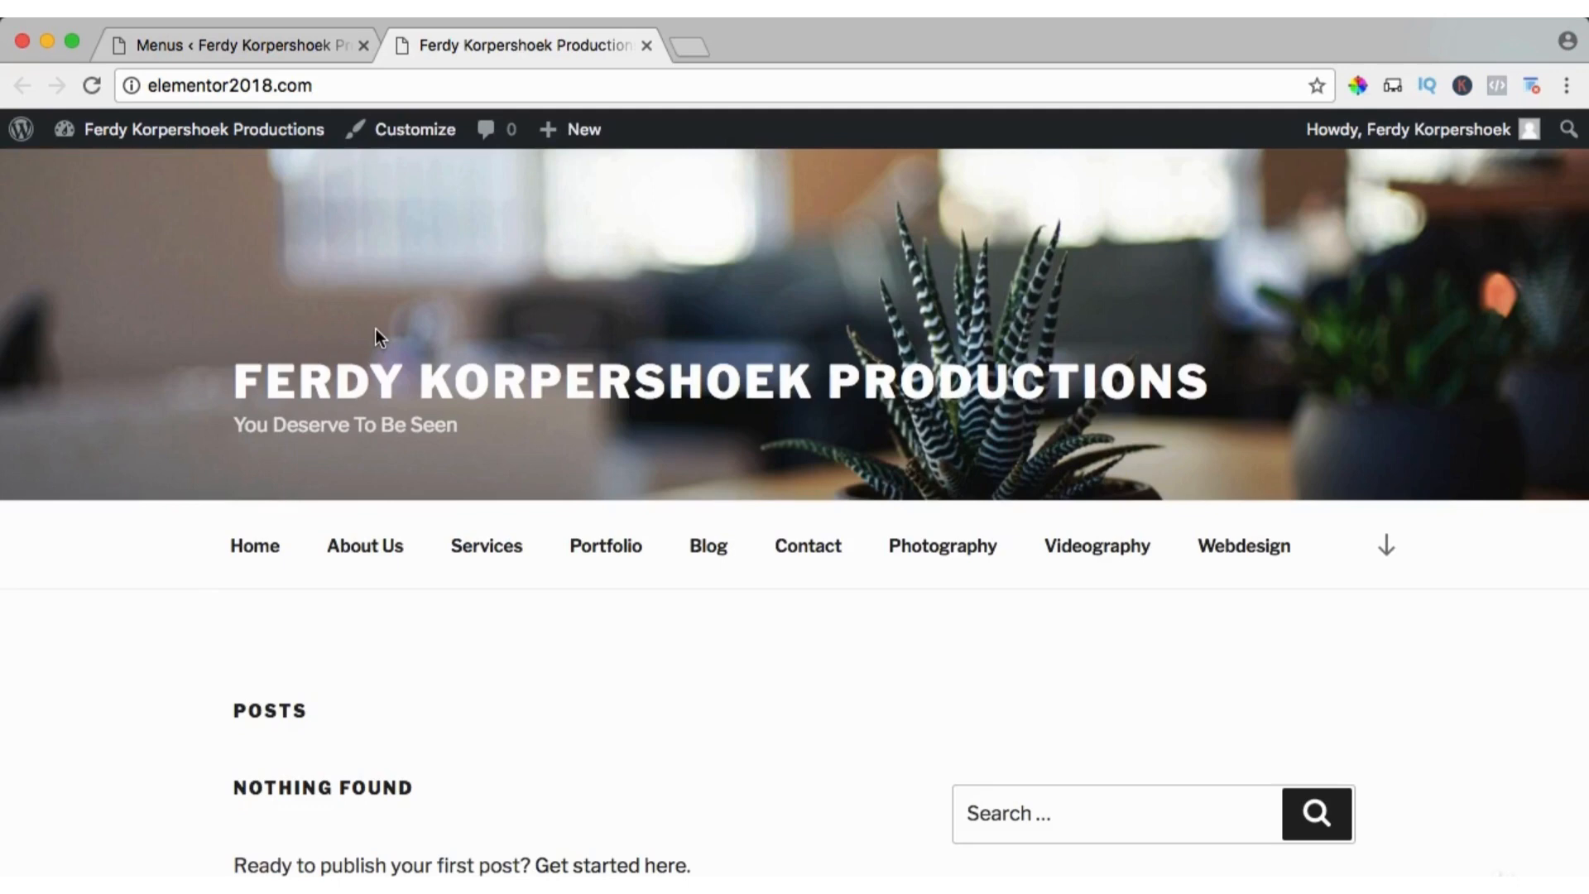
{"action": "key", "text": "super+r"}
{"action": "mouse_move", "coordinate": [531, 554]}
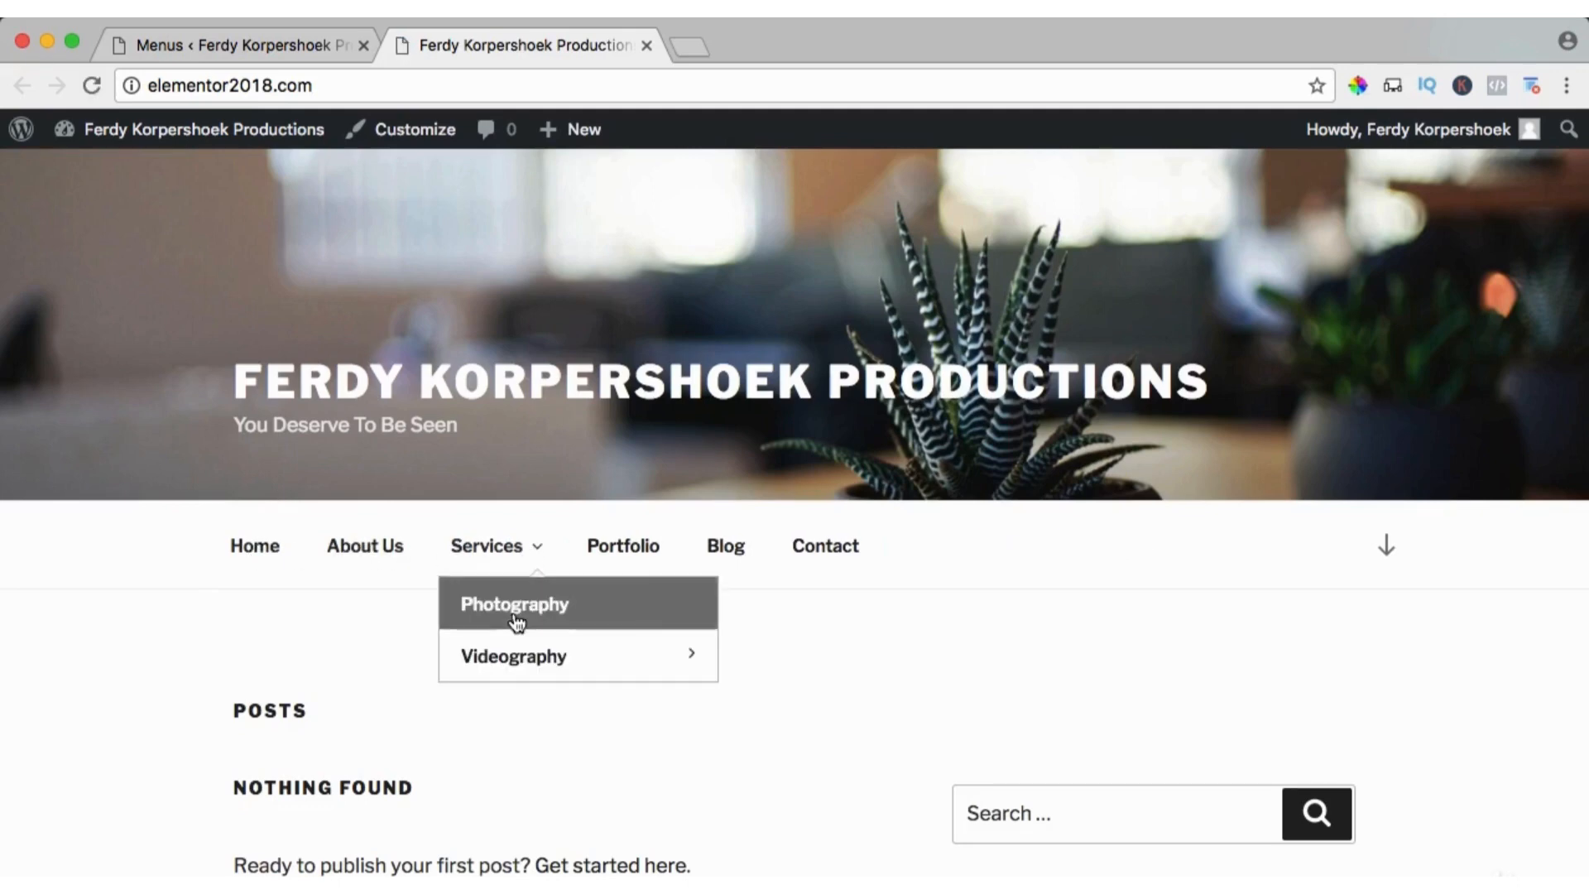
{"action": "mouse_move", "coordinate": [511, 658]}
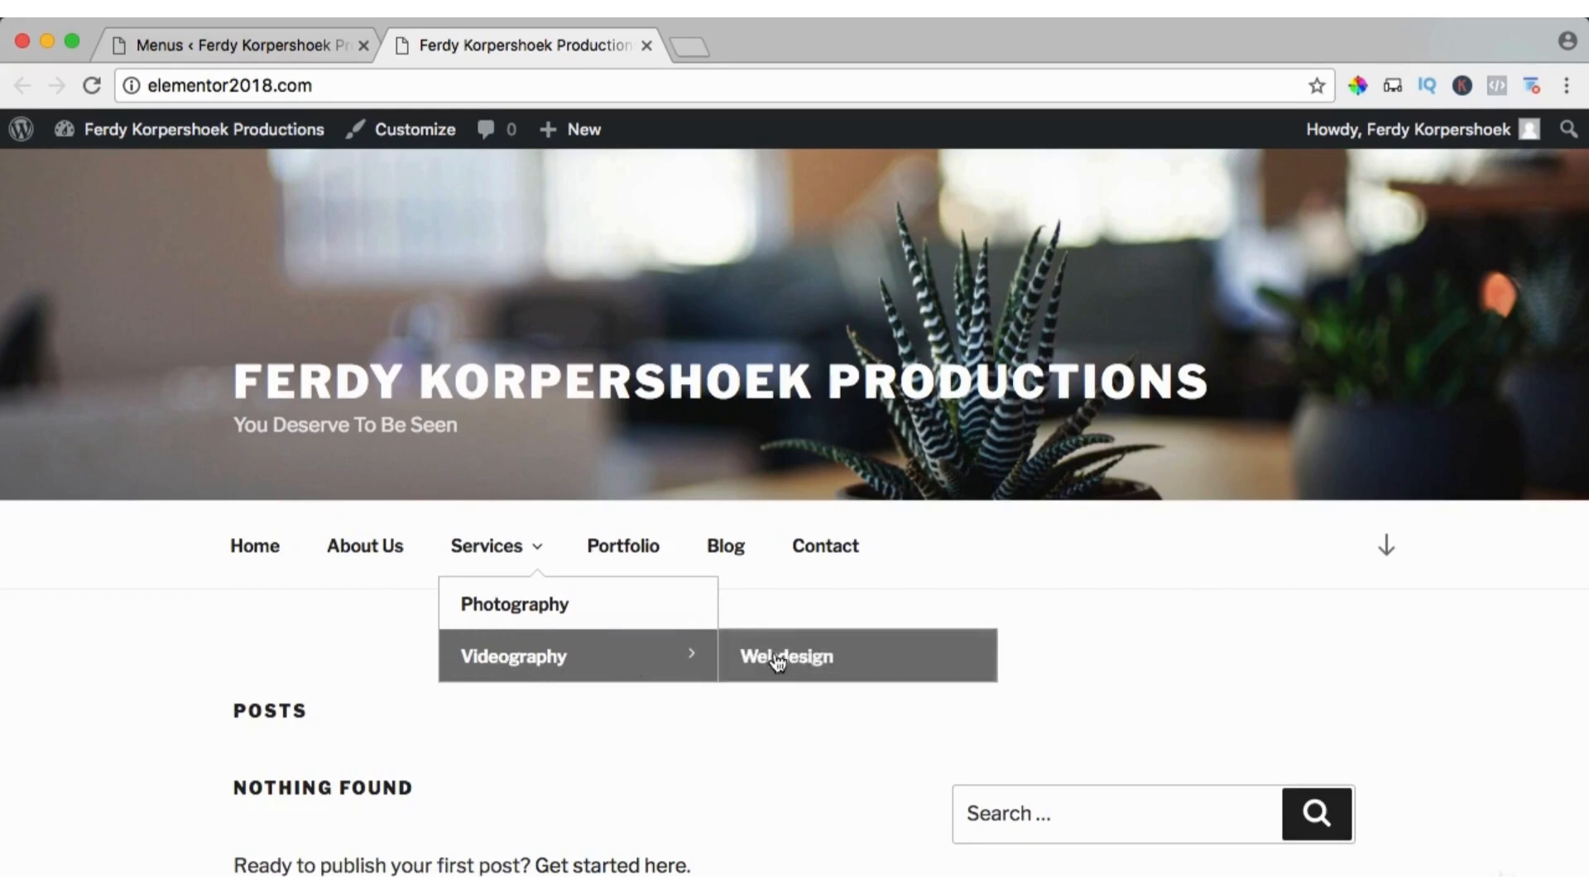
- Return to the menu editor, move Webdesign back to a direct sub item of Services, and save main_menu
{"action": "left_click", "coordinate": [212, 48]}
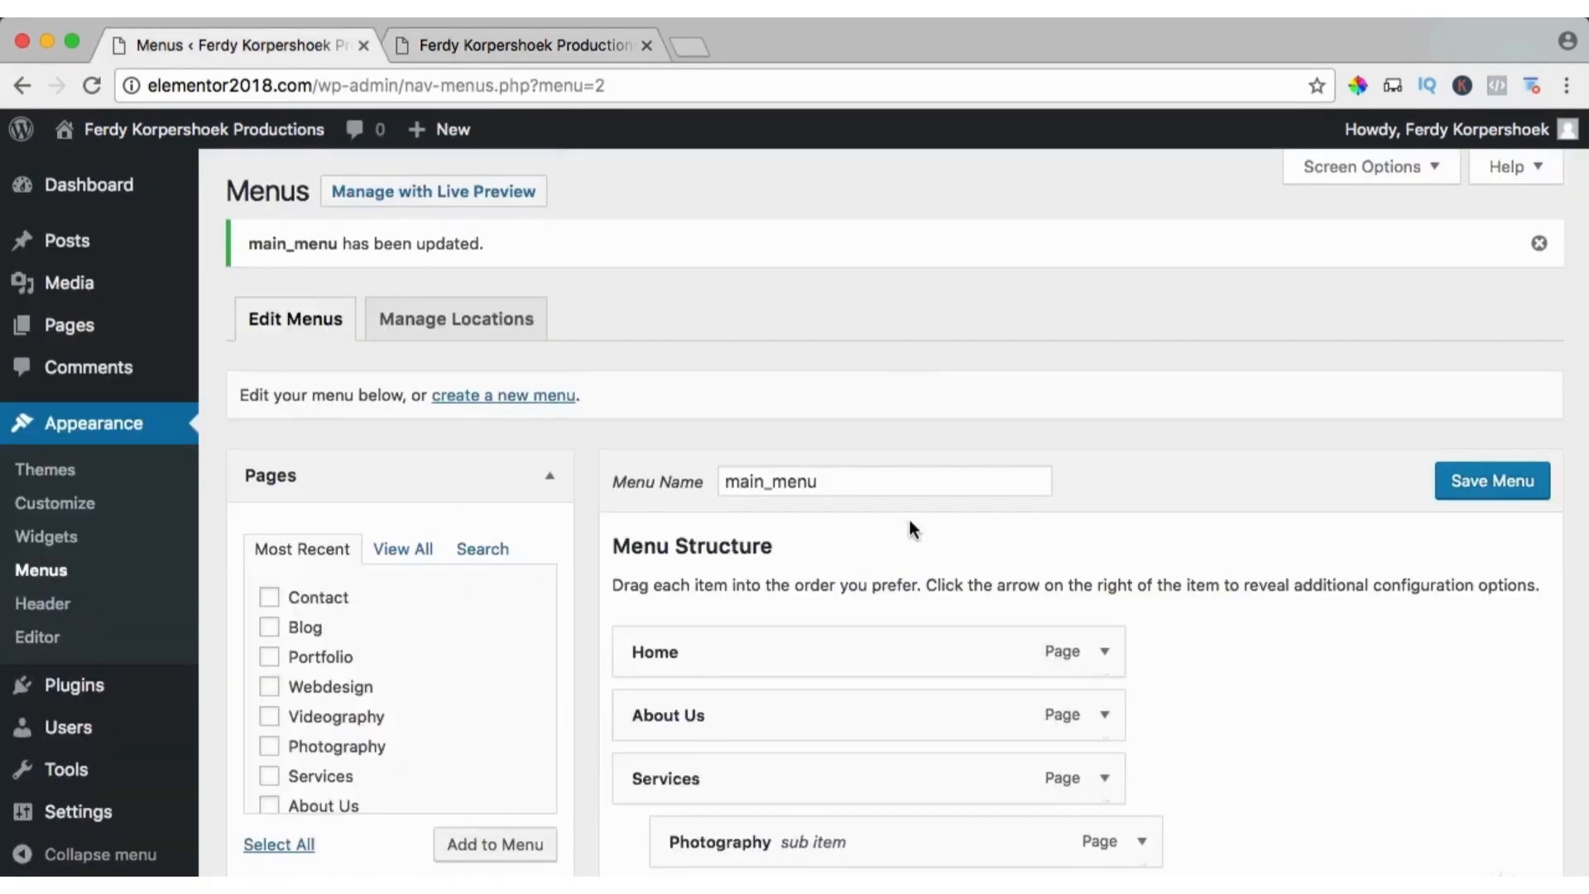
{"action": "scroll", "coordinate": [909, 523], "scroll_direction": "down", "scroll_amount": 6}
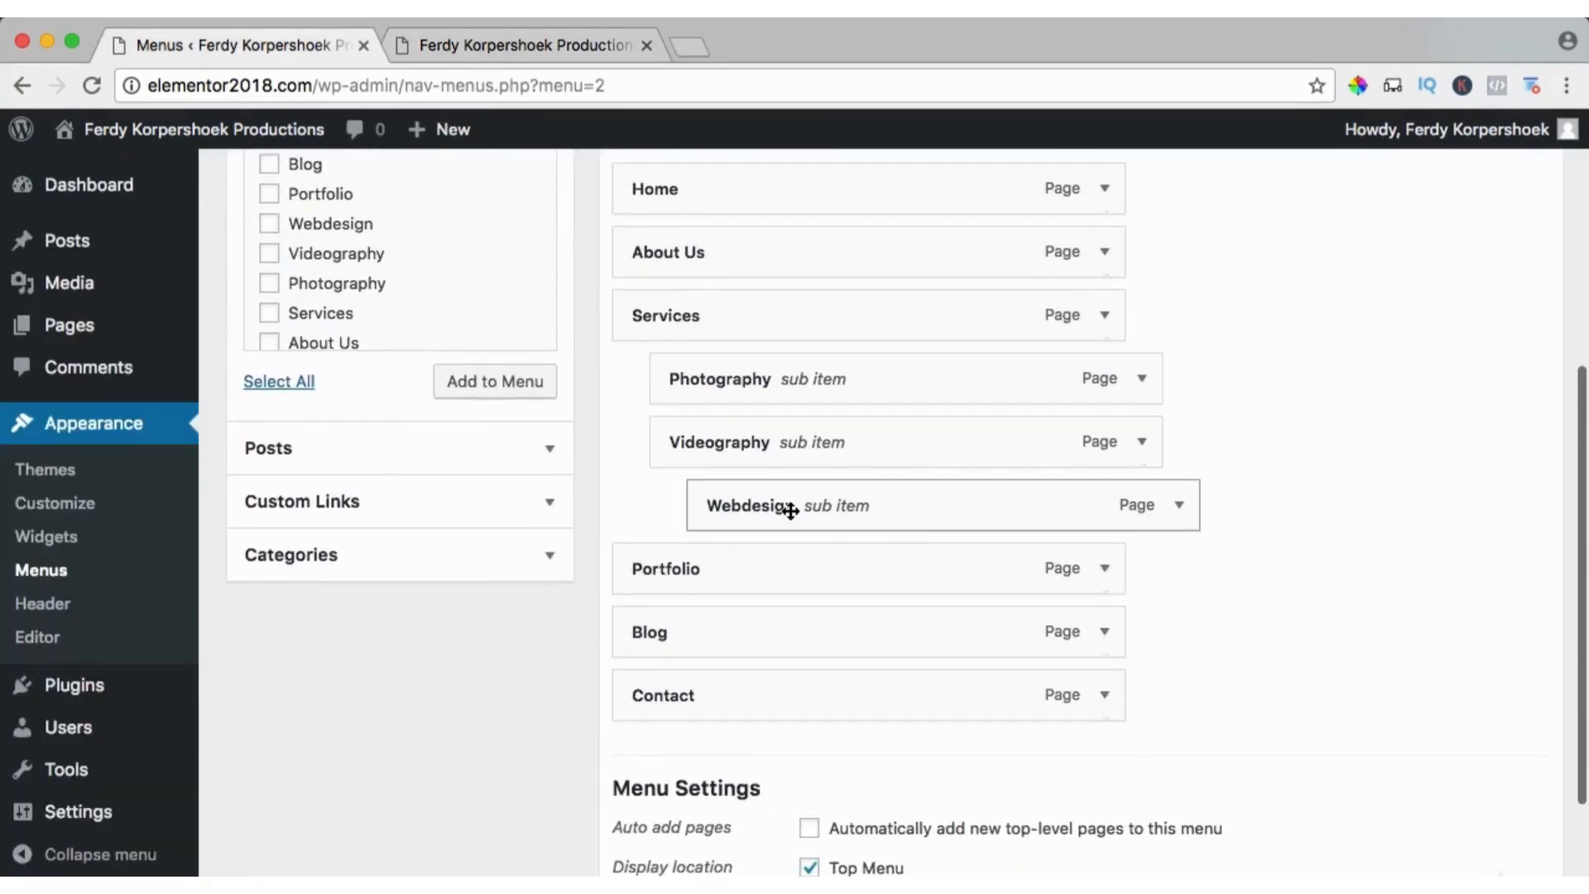
{"action": "left_click_drag", "start_coordinate": [790, 511], "coordinate": [741, 495]}
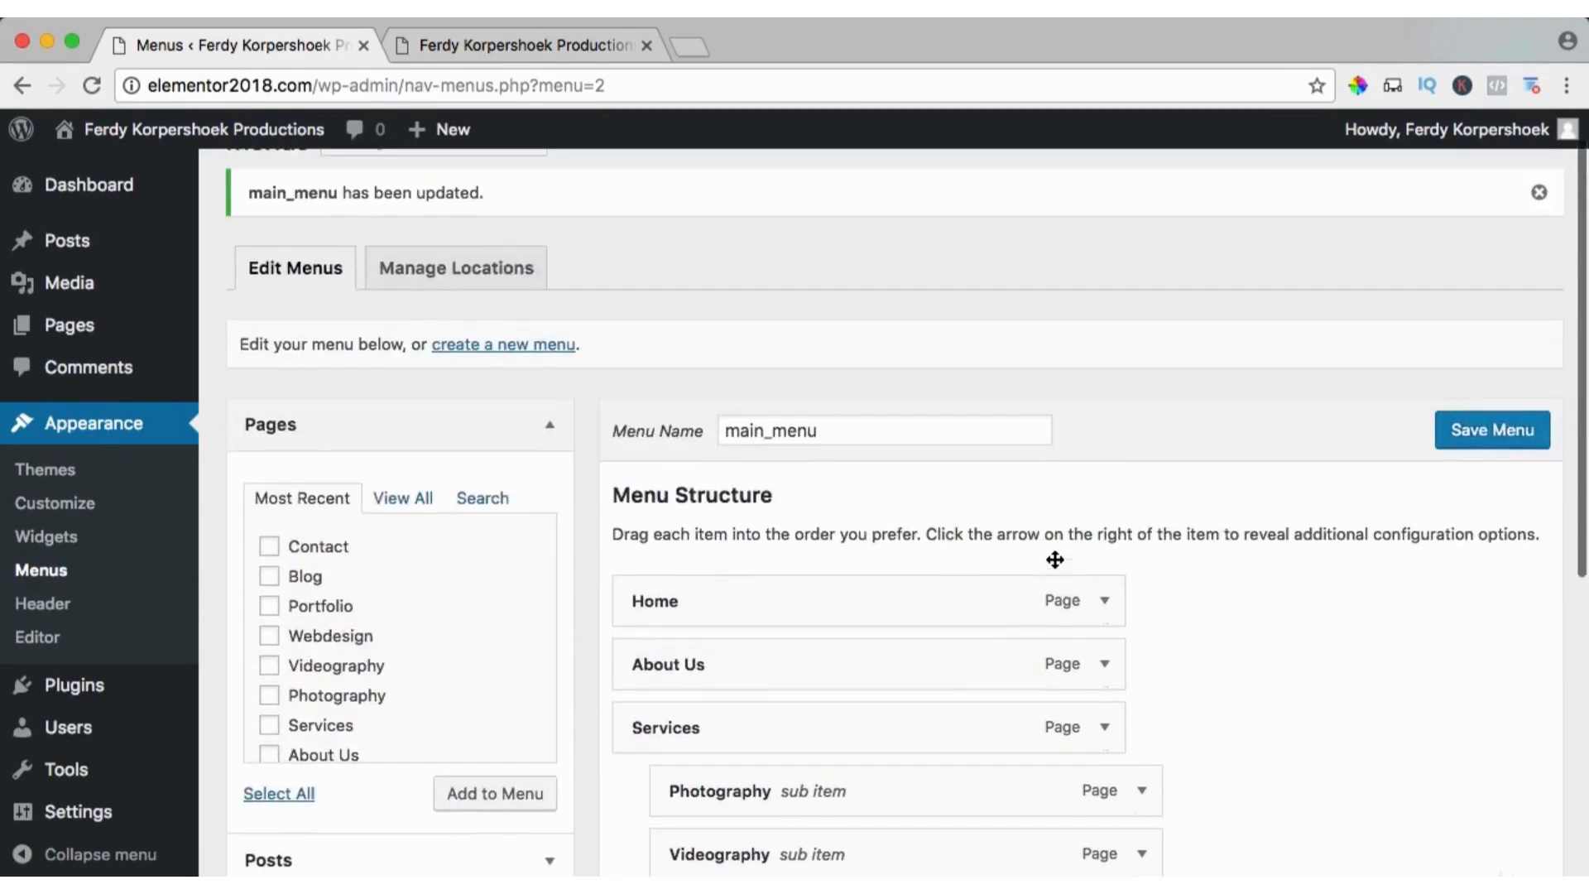
{"action": "left_click", "coordinate": [1497, 434]}
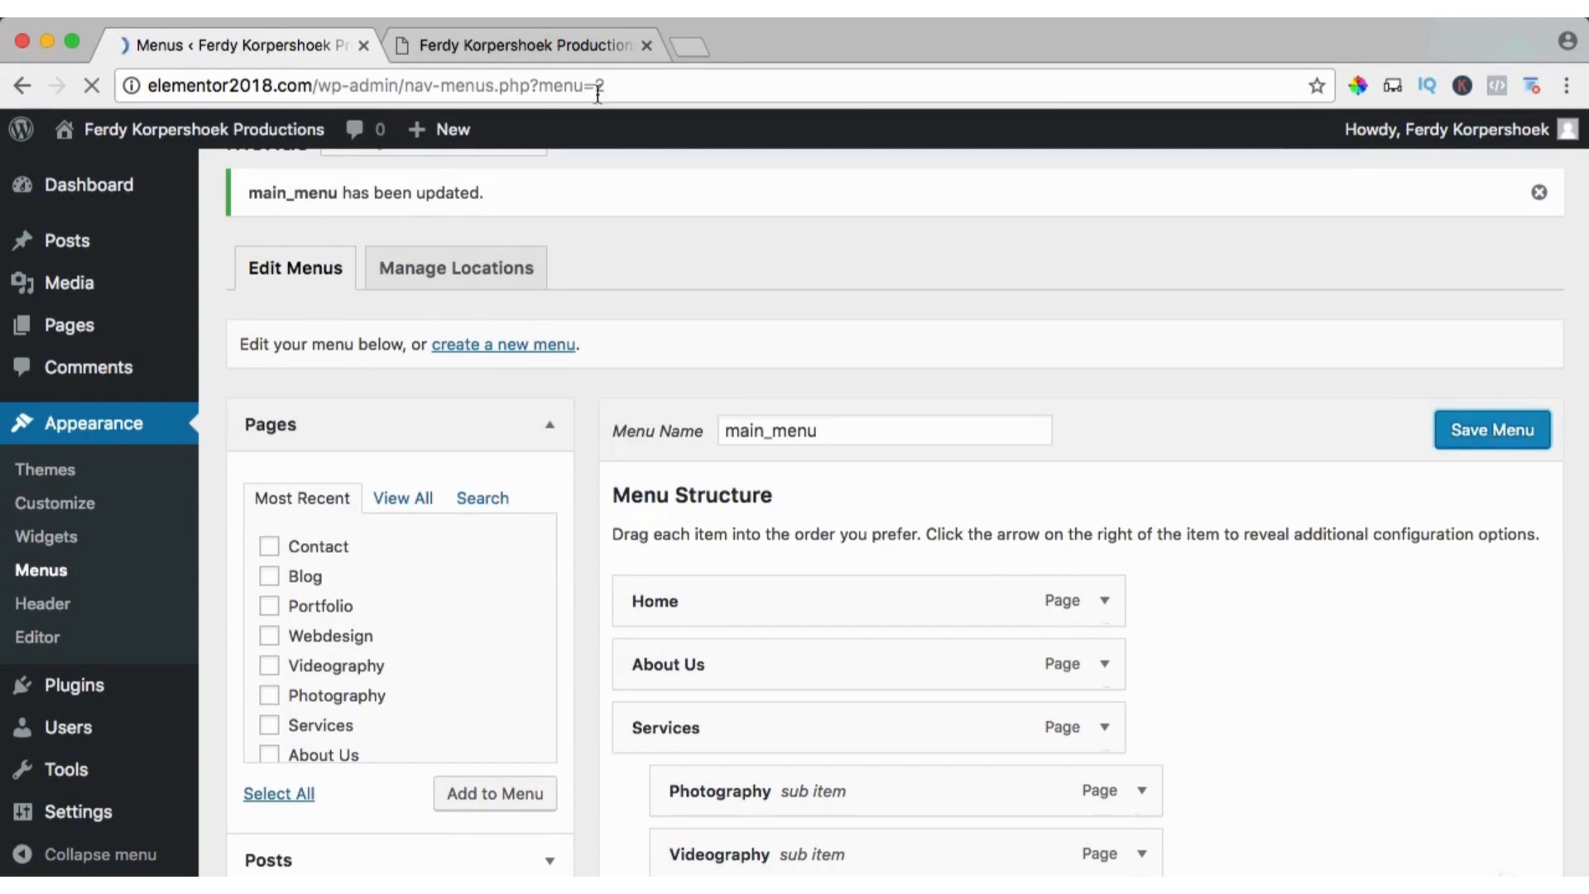
- Open apple.com separately, examine its navigation menu on the home and iPhone pages, and close the site
{"action": "left_click", "coordinate": [688, 47]}
{"action": "type", "text": "apple.c"}
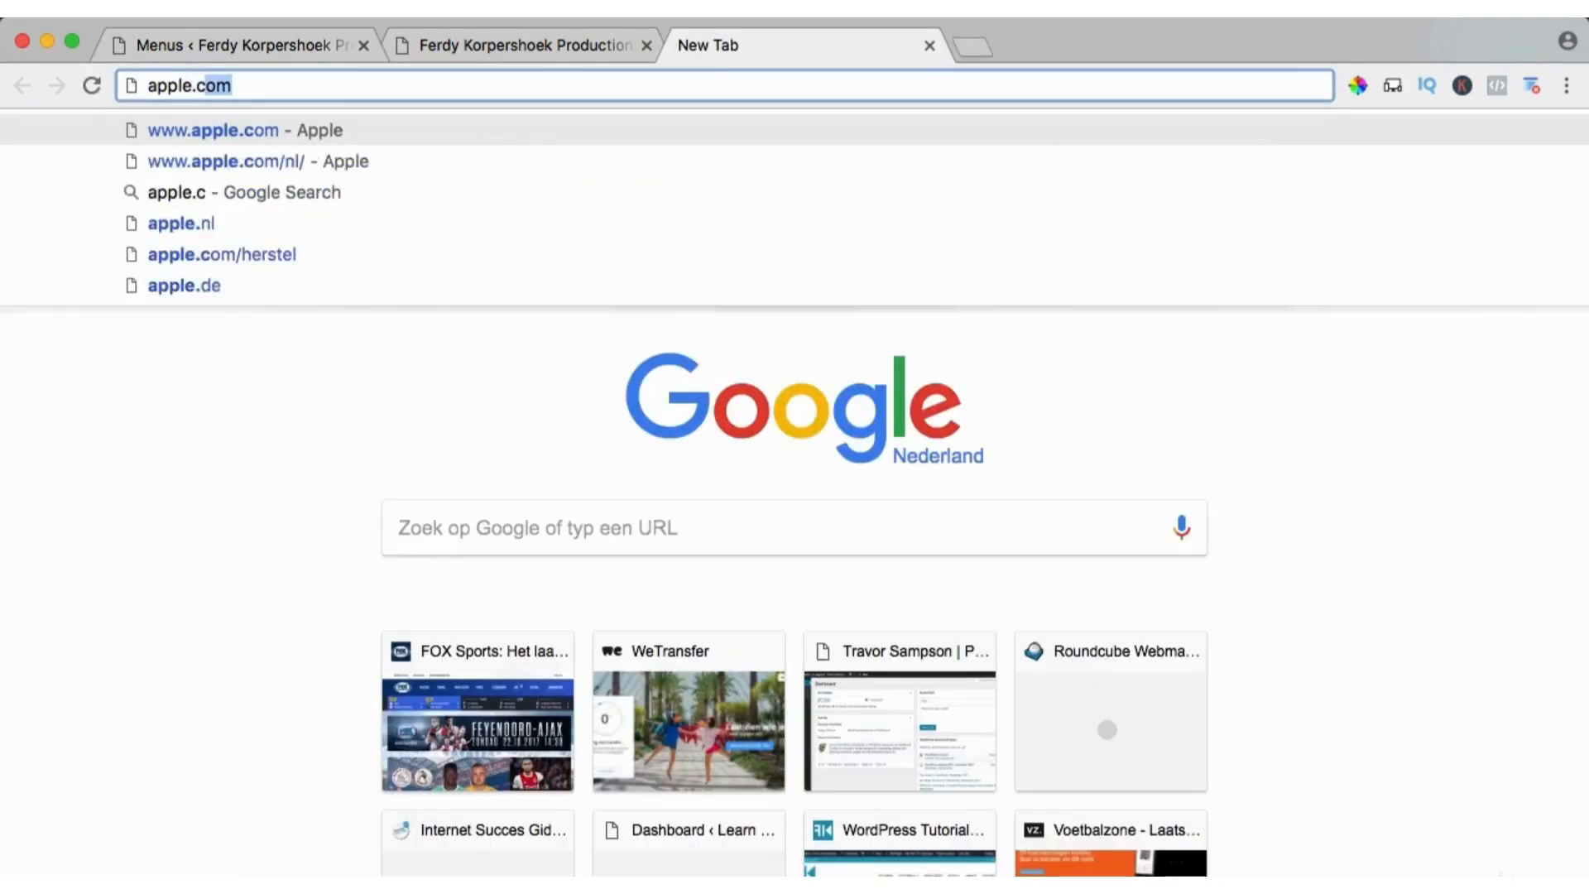
{"action": "key", "text": "Return"}
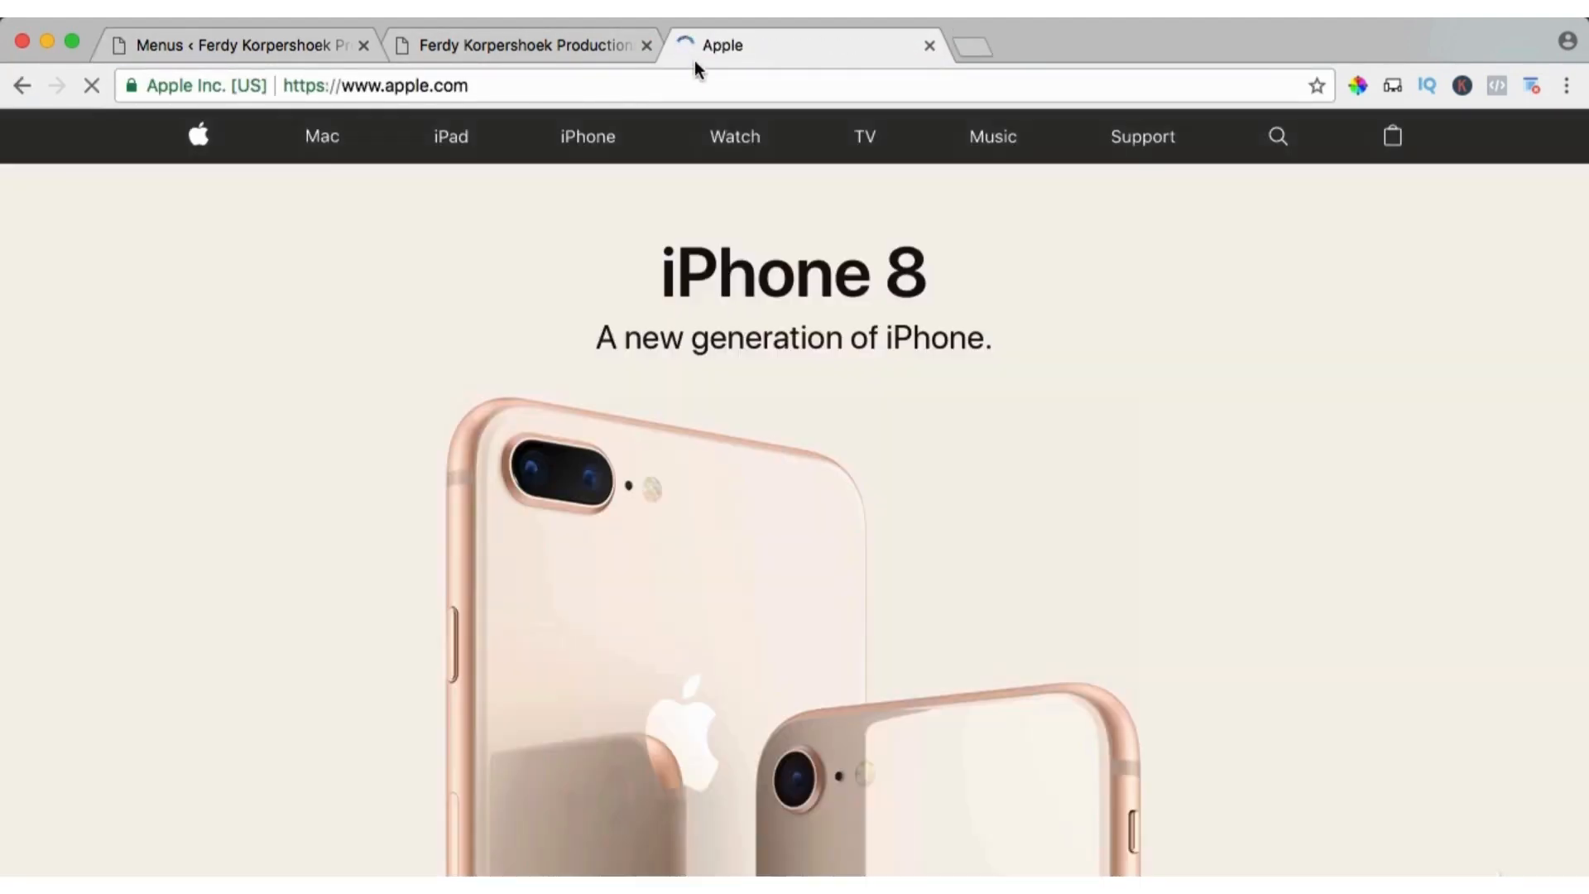
{"action": "left_click", "coordinate": [593, 142]}
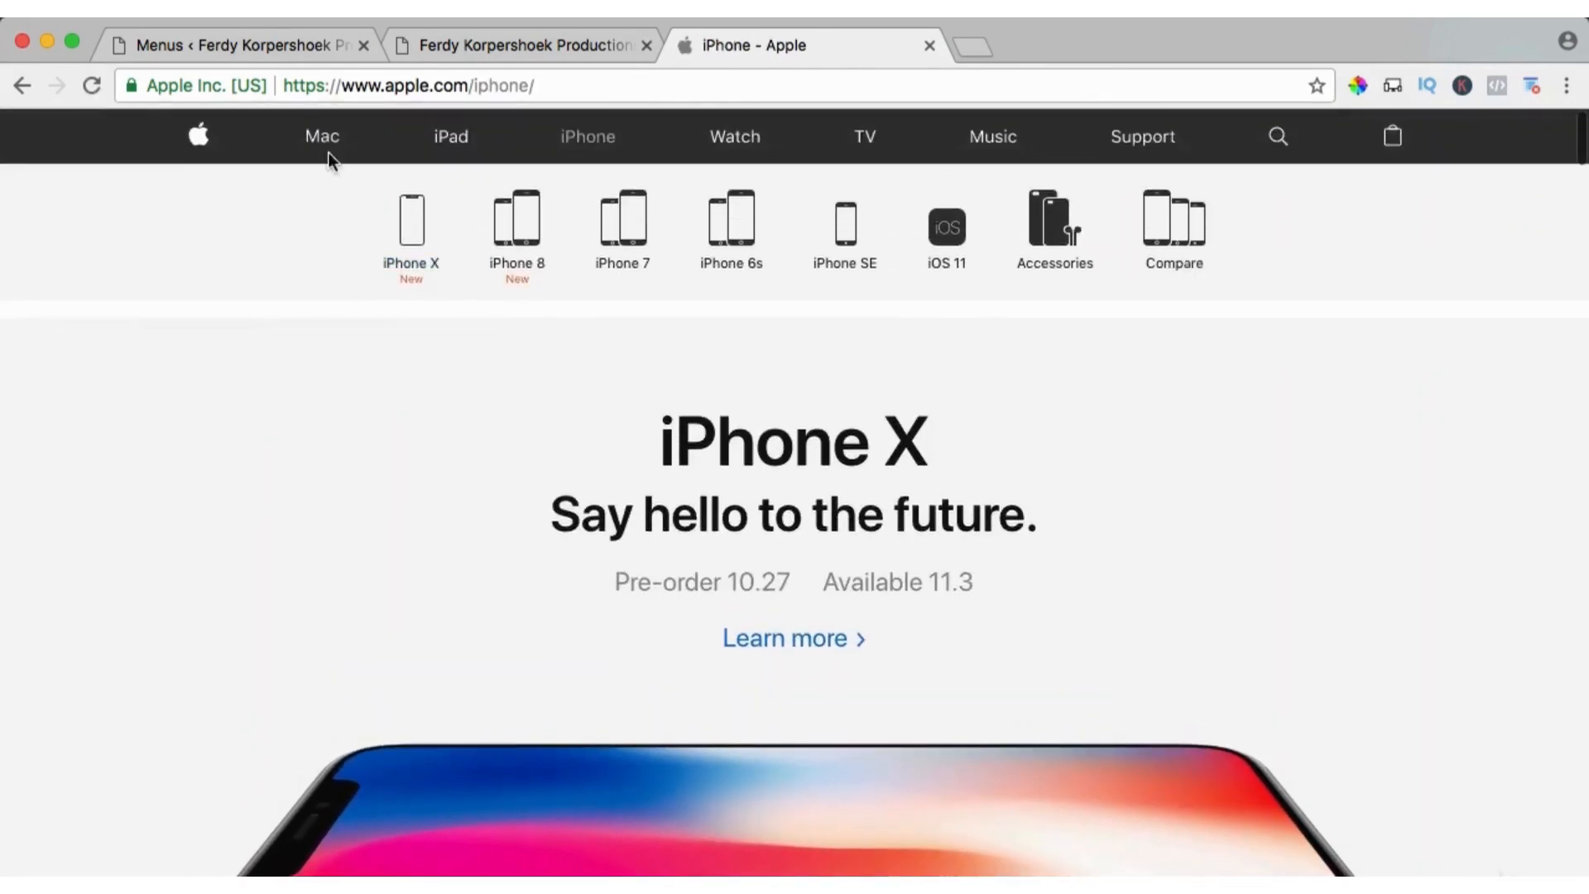
{"action": "left_click", "coordinate": [199, 139]}
{"action": "scroll", "coordinate": [393, 269], "scroll_direction": "down", "scroll_amount": 5}
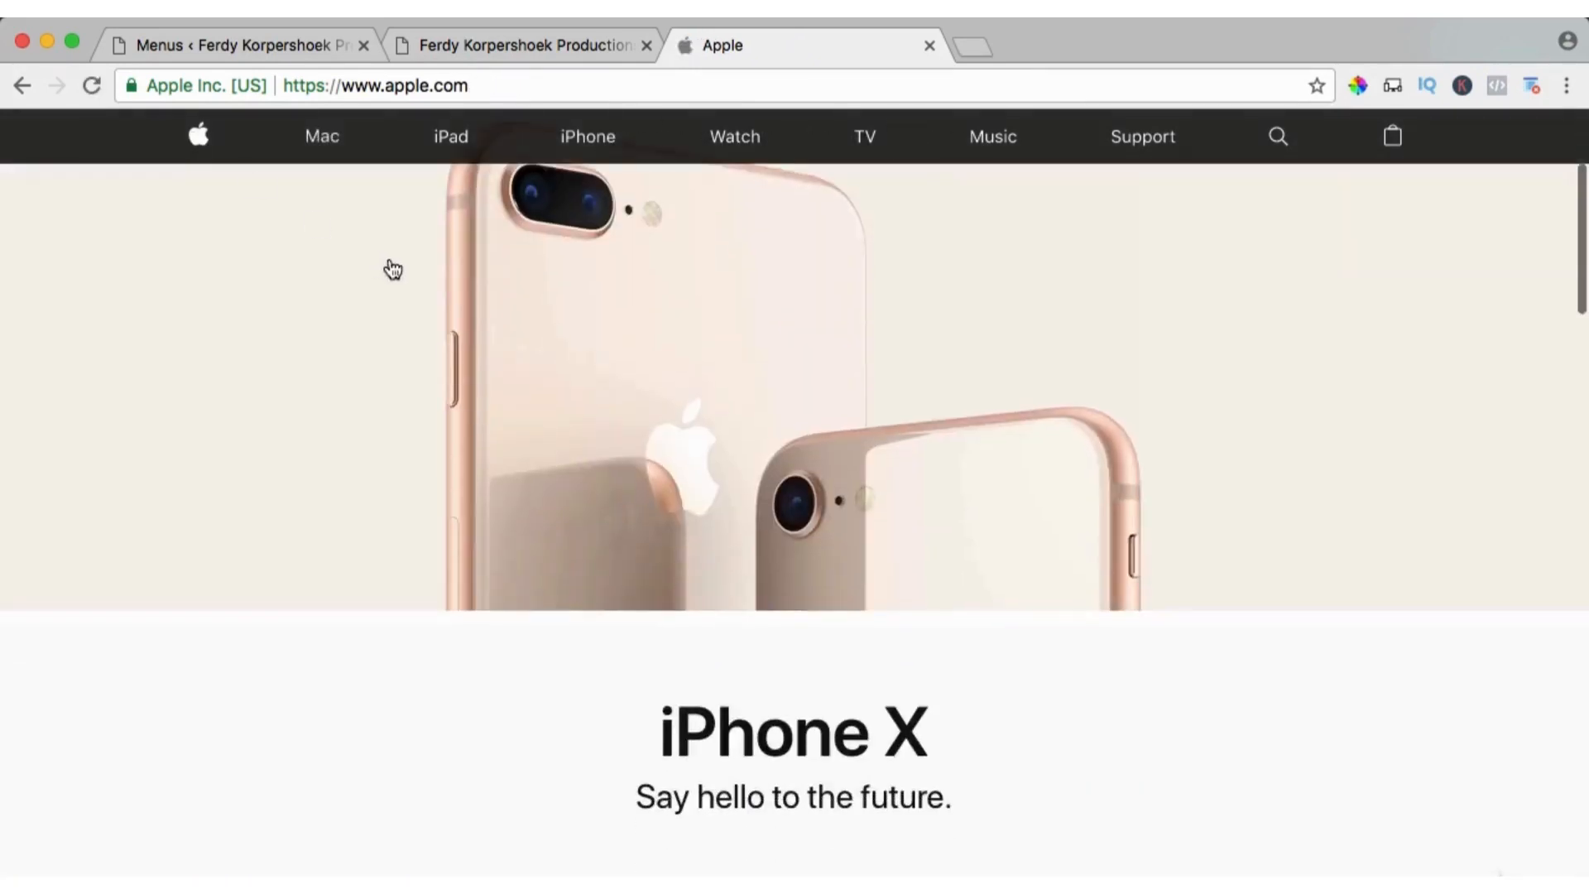
{"action": "scroll", "coordinate": [393, 269], "scroll_direction": "up", "scroll_amount": 5}
{"action": "left_click", "coordinate": [929, 45]}
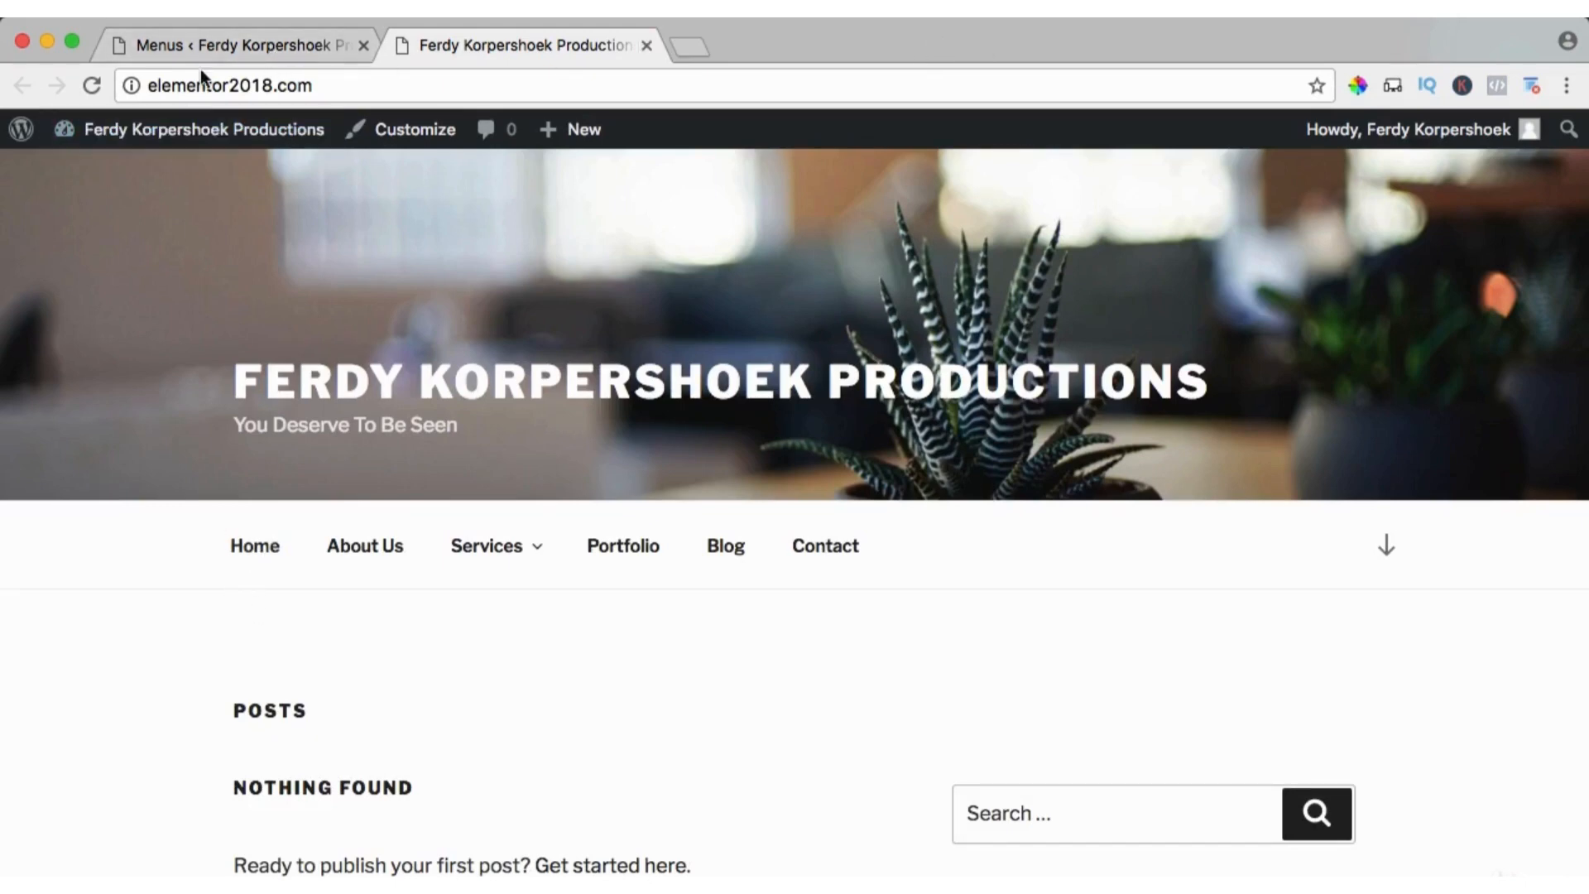
- Return to the menu editor and expand the Home item's settings in the menu structure
{"action": "left_click", "coordinate": [217, 48]}
{"action": "left_click", "coordinate": [1104, 652]}
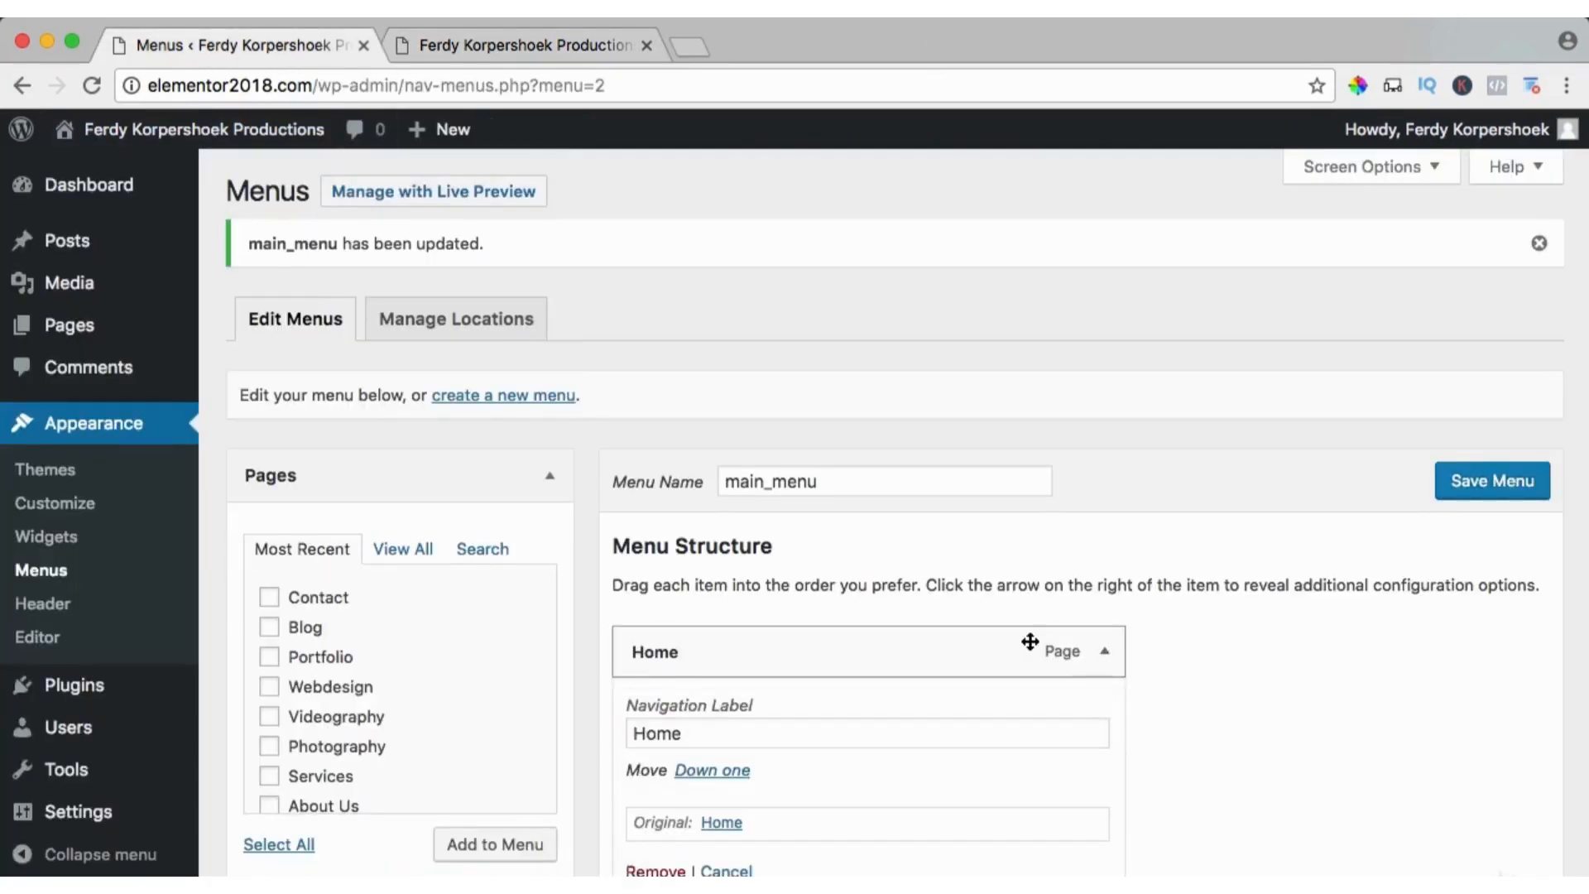
{"action": "scroll", "coordinate": [1030, 642], "scroll_direction": "down", "scroll_amount": 5}
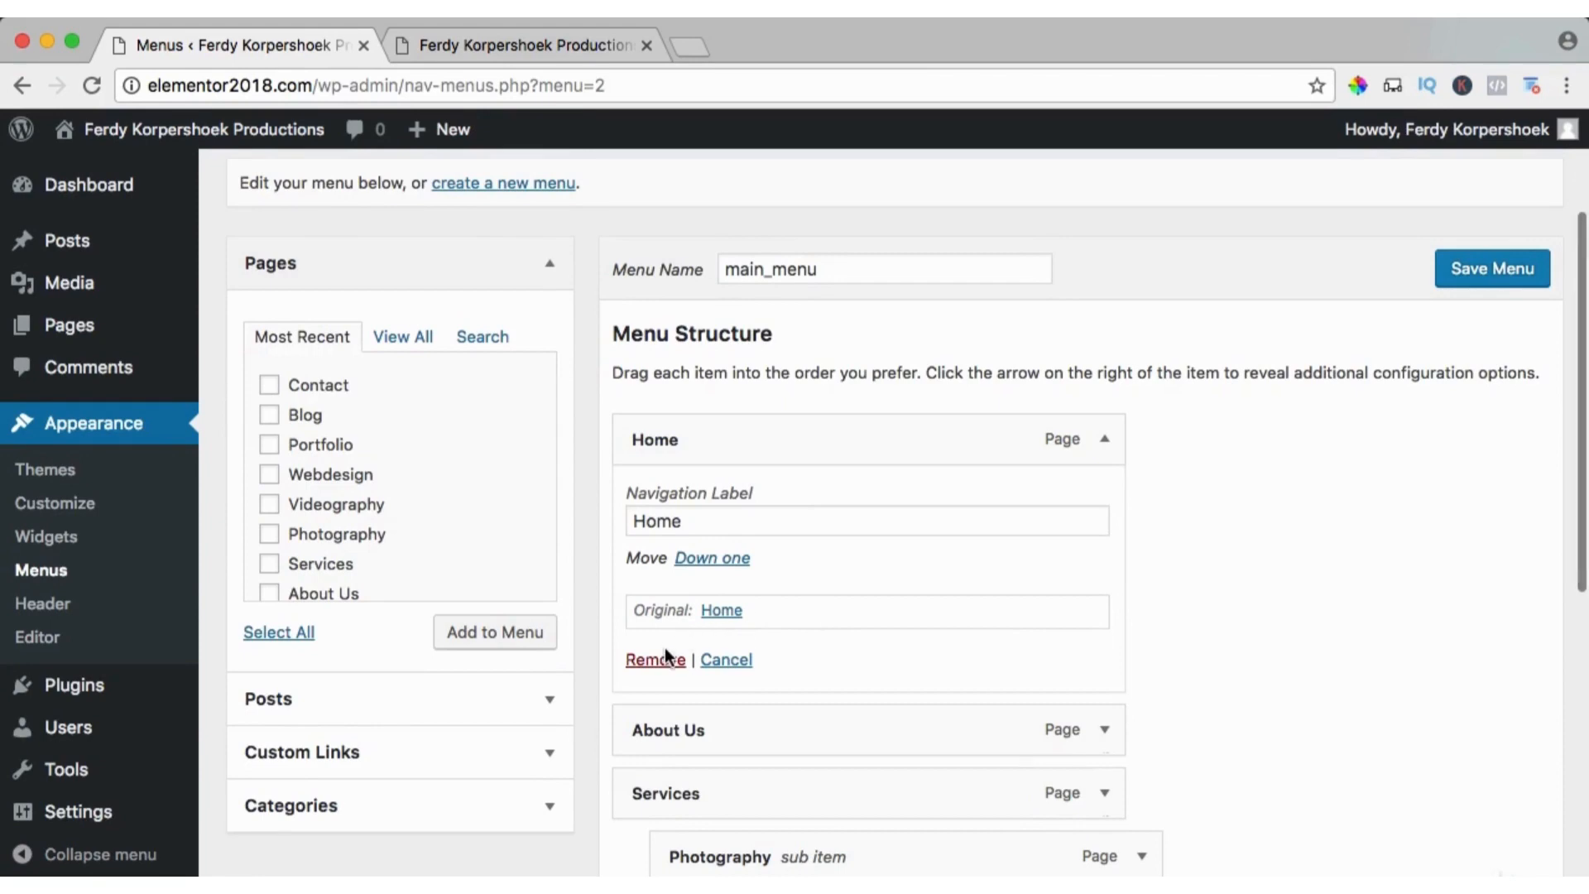
- Remove the Home item from the menu structure and save main_menu
{"action": "left_click", "coordinate": [665, 658]}
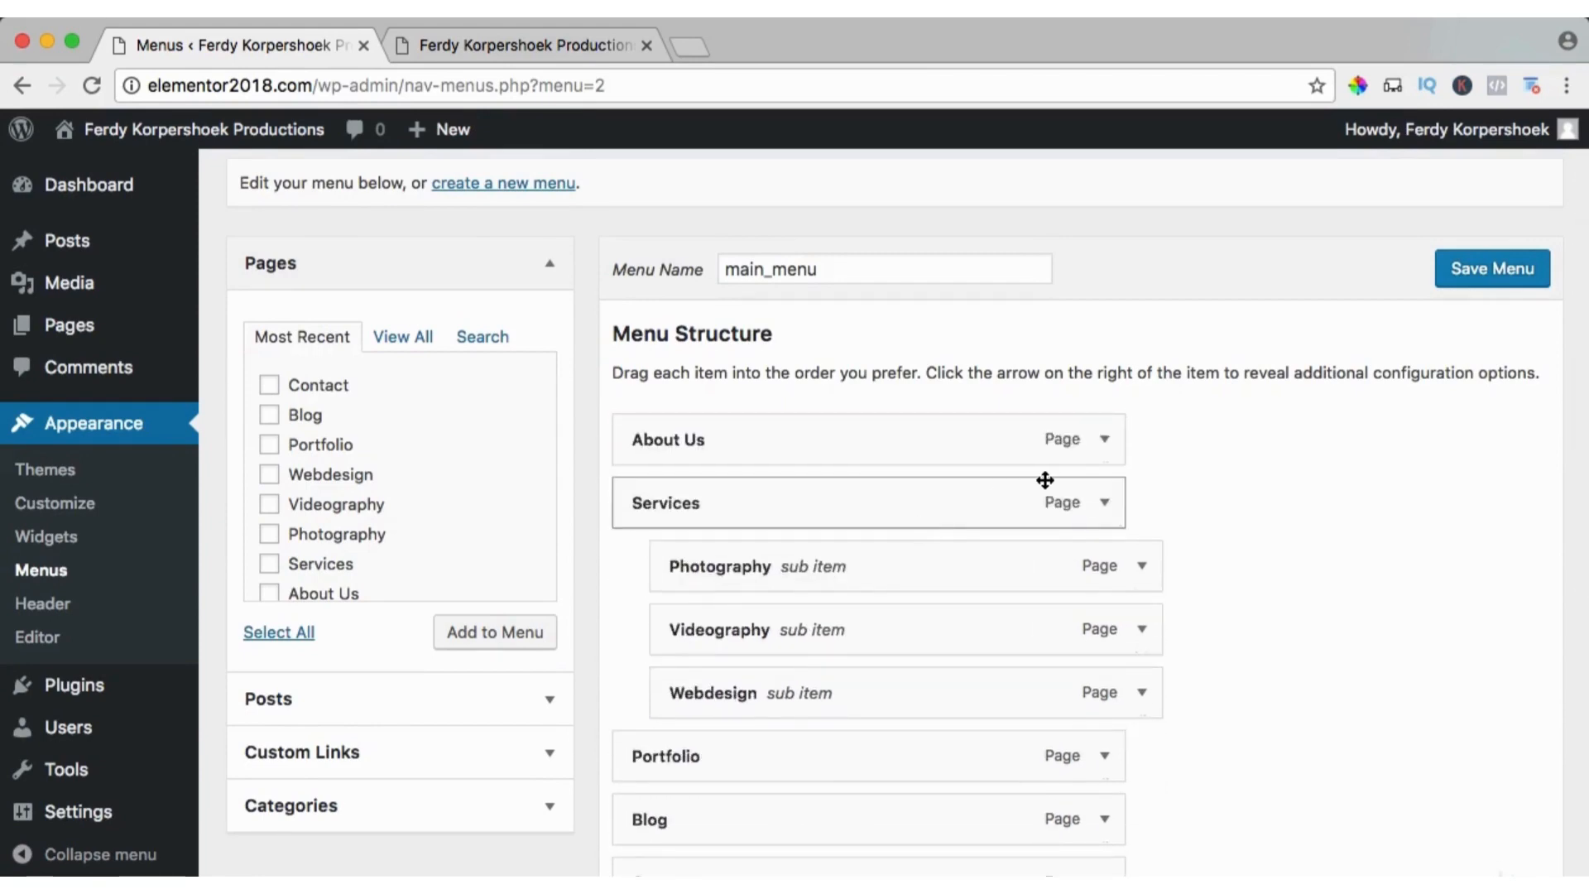
{"action": "left_click", "coordinate": [1512, 276]}
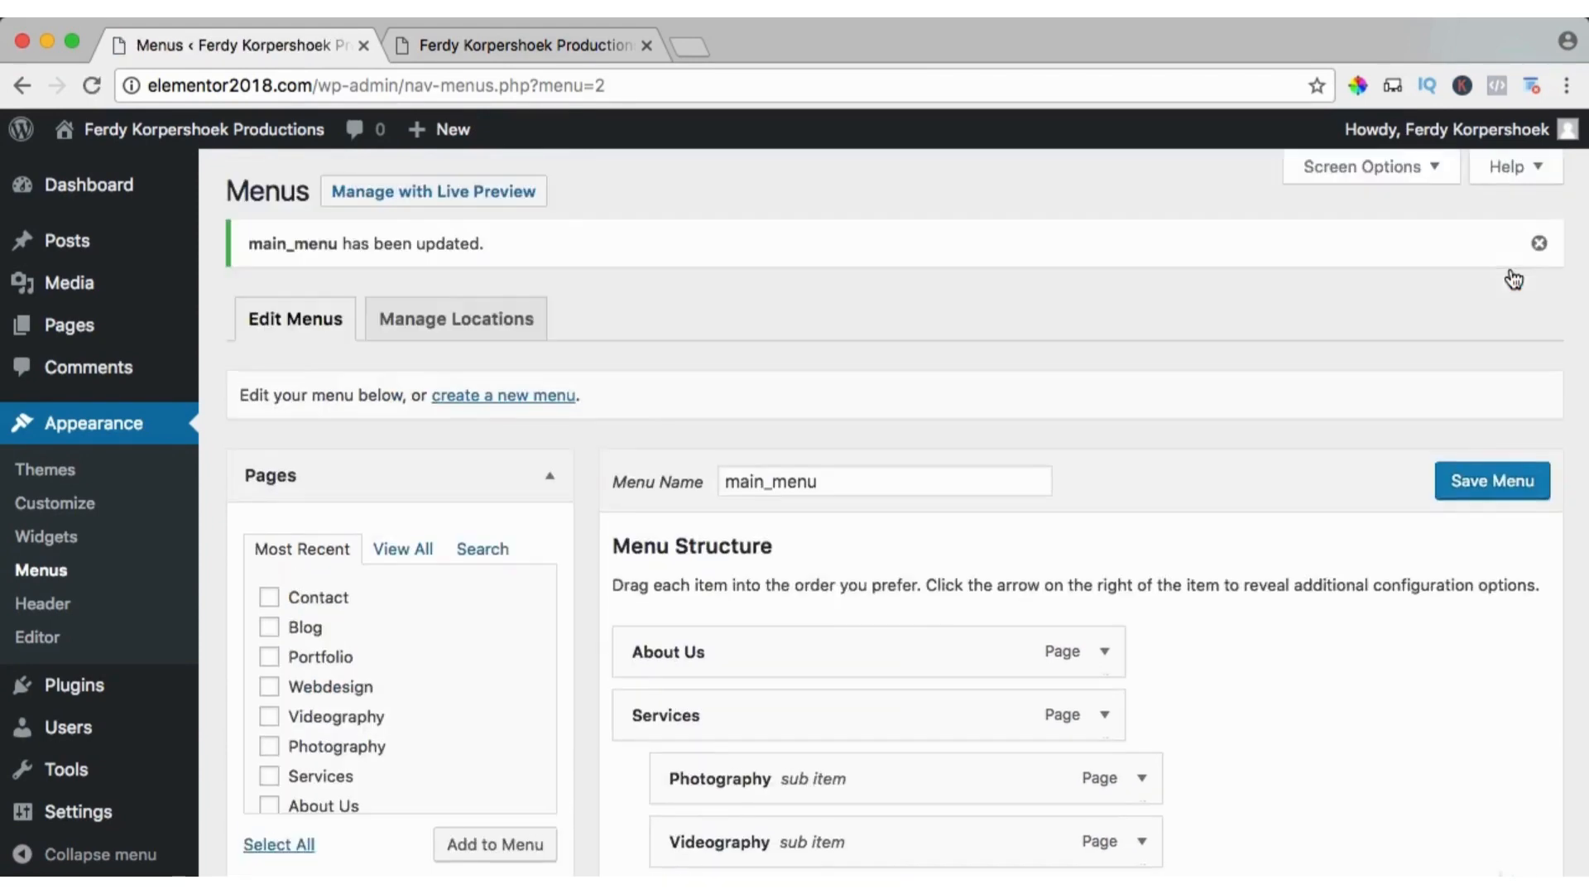
- Reload the live site and examine its navigation menu and the Posts section of the homepage
{"action": "left_click", "coordinate": [543, 48]}
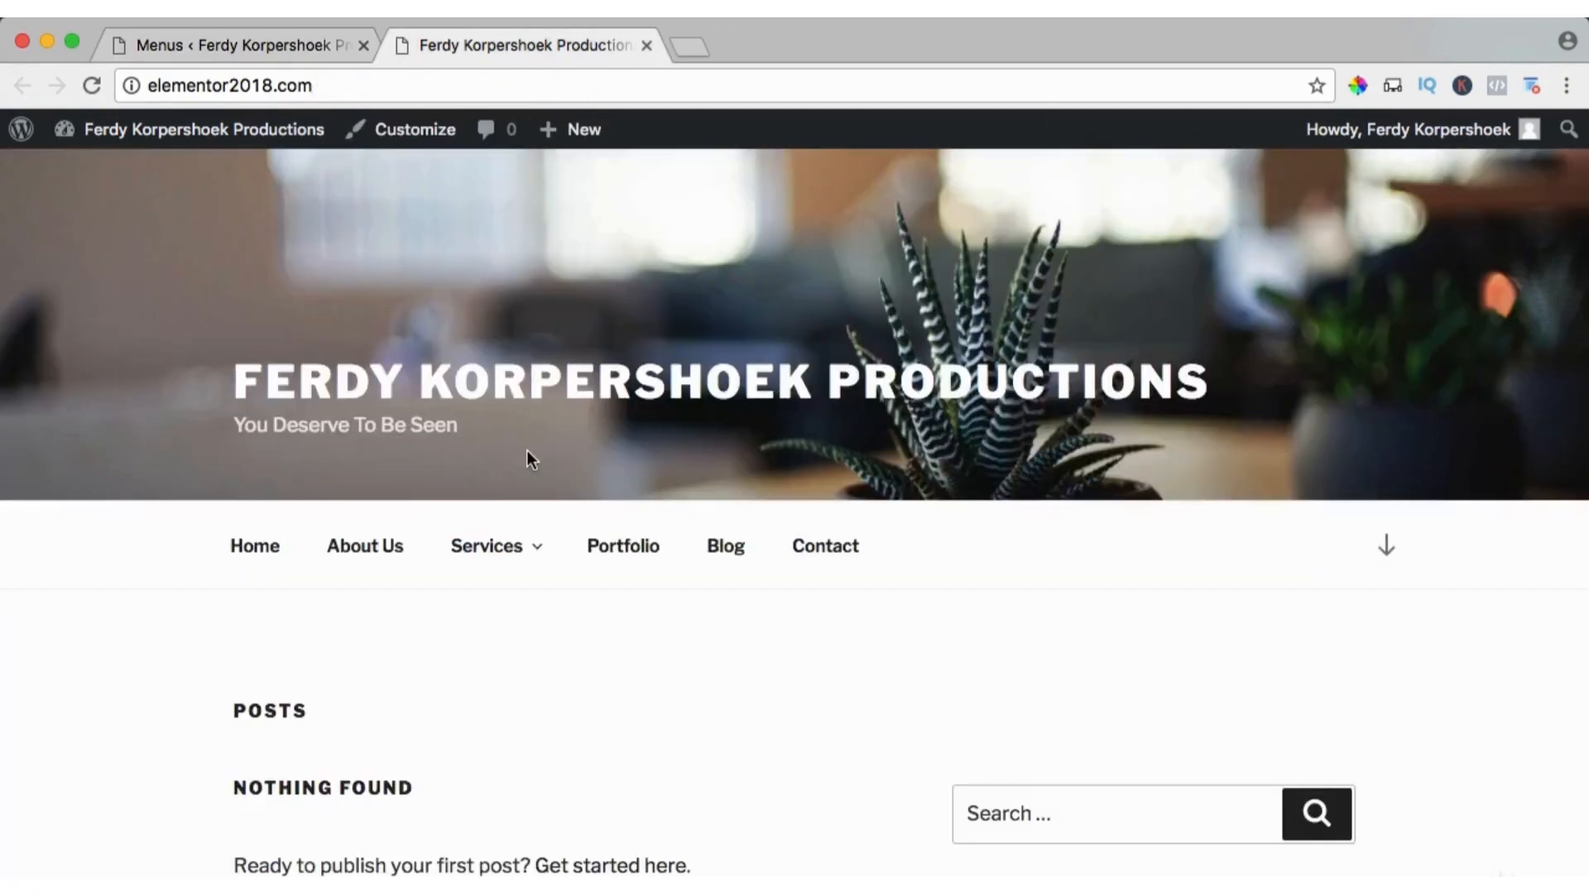
{"action": "key", "text": "super+r"}
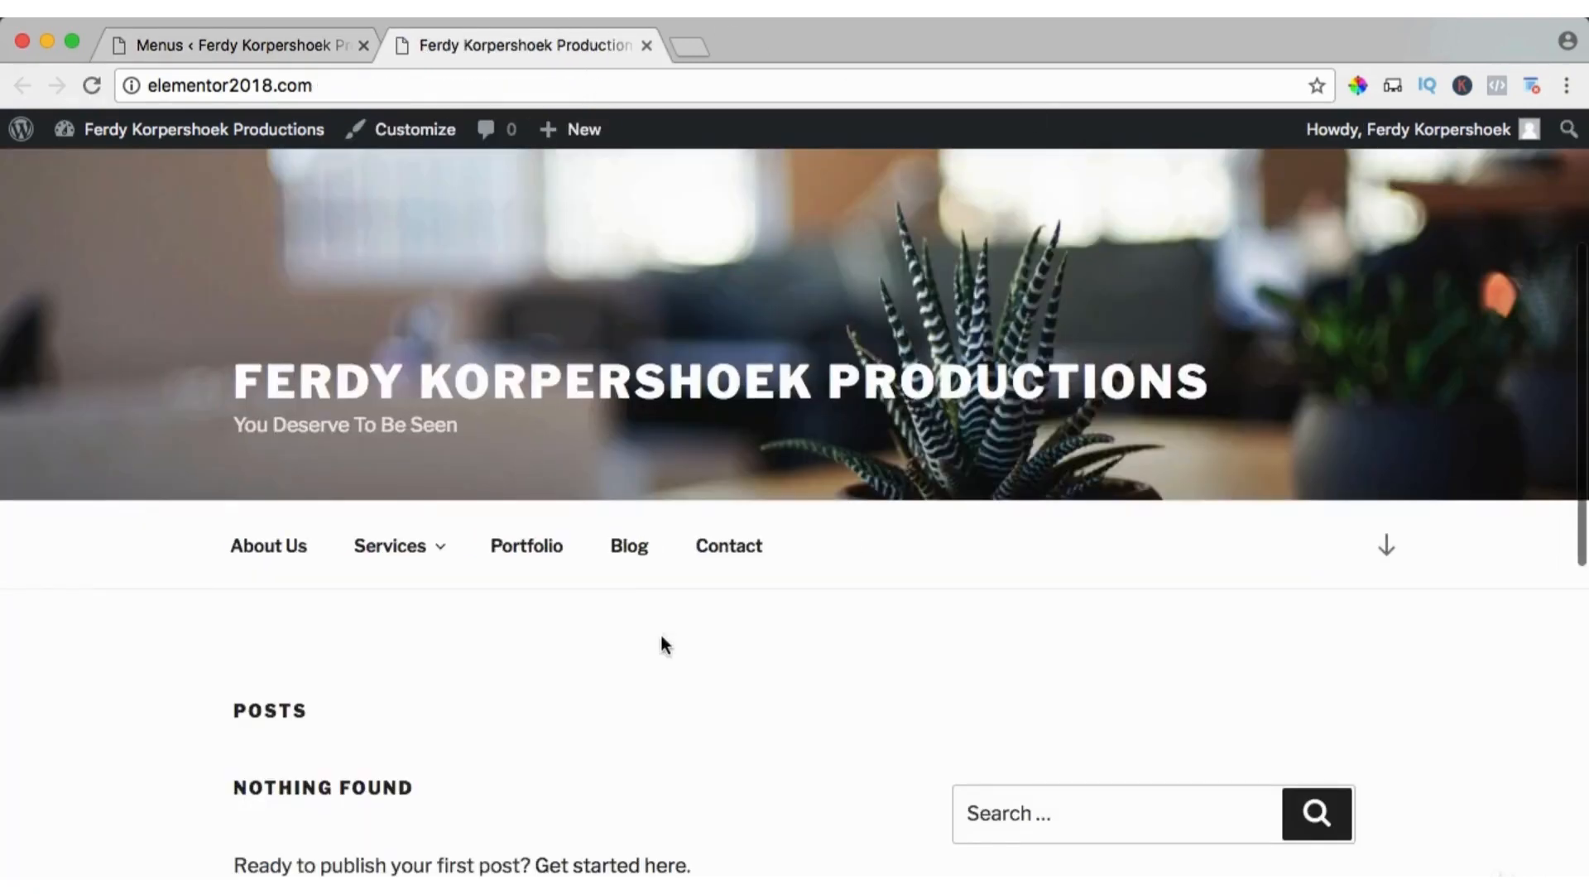
{"action": "scroll", "coordinate": [666, 629], "scroll_direction": "down", "scroll_amount": 4}
{"action": "scroll", "coordinate": [679, 538], "scroll_direction": "up", "scroll_amount": 8}
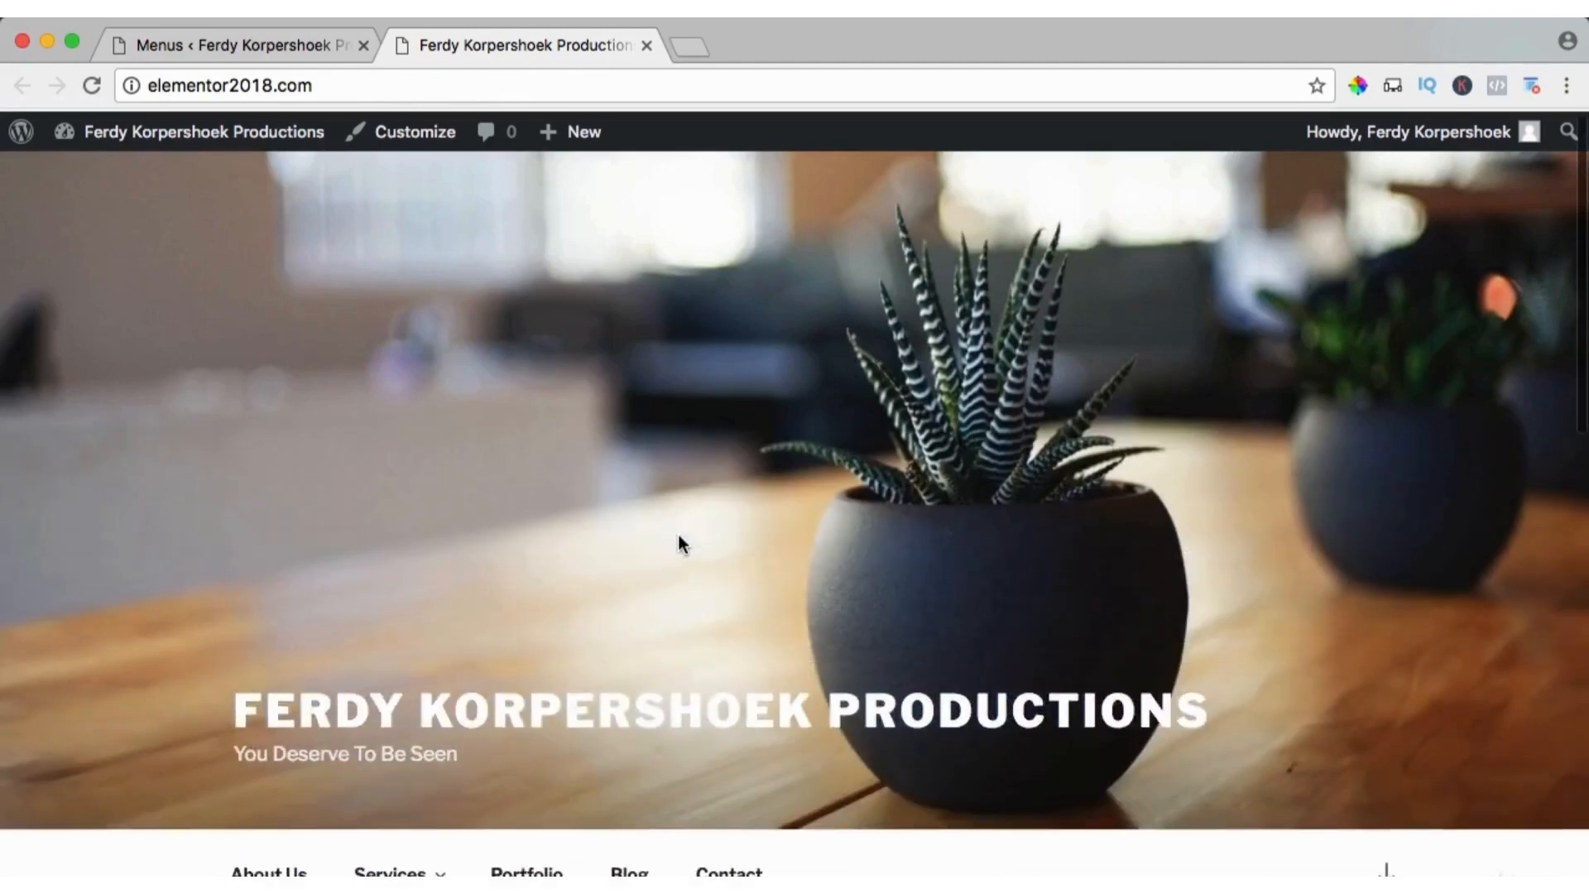
{"action": "scroll", "coordinate": [680, 544], "scroll_direction": "down", "scroll_amount": 5}
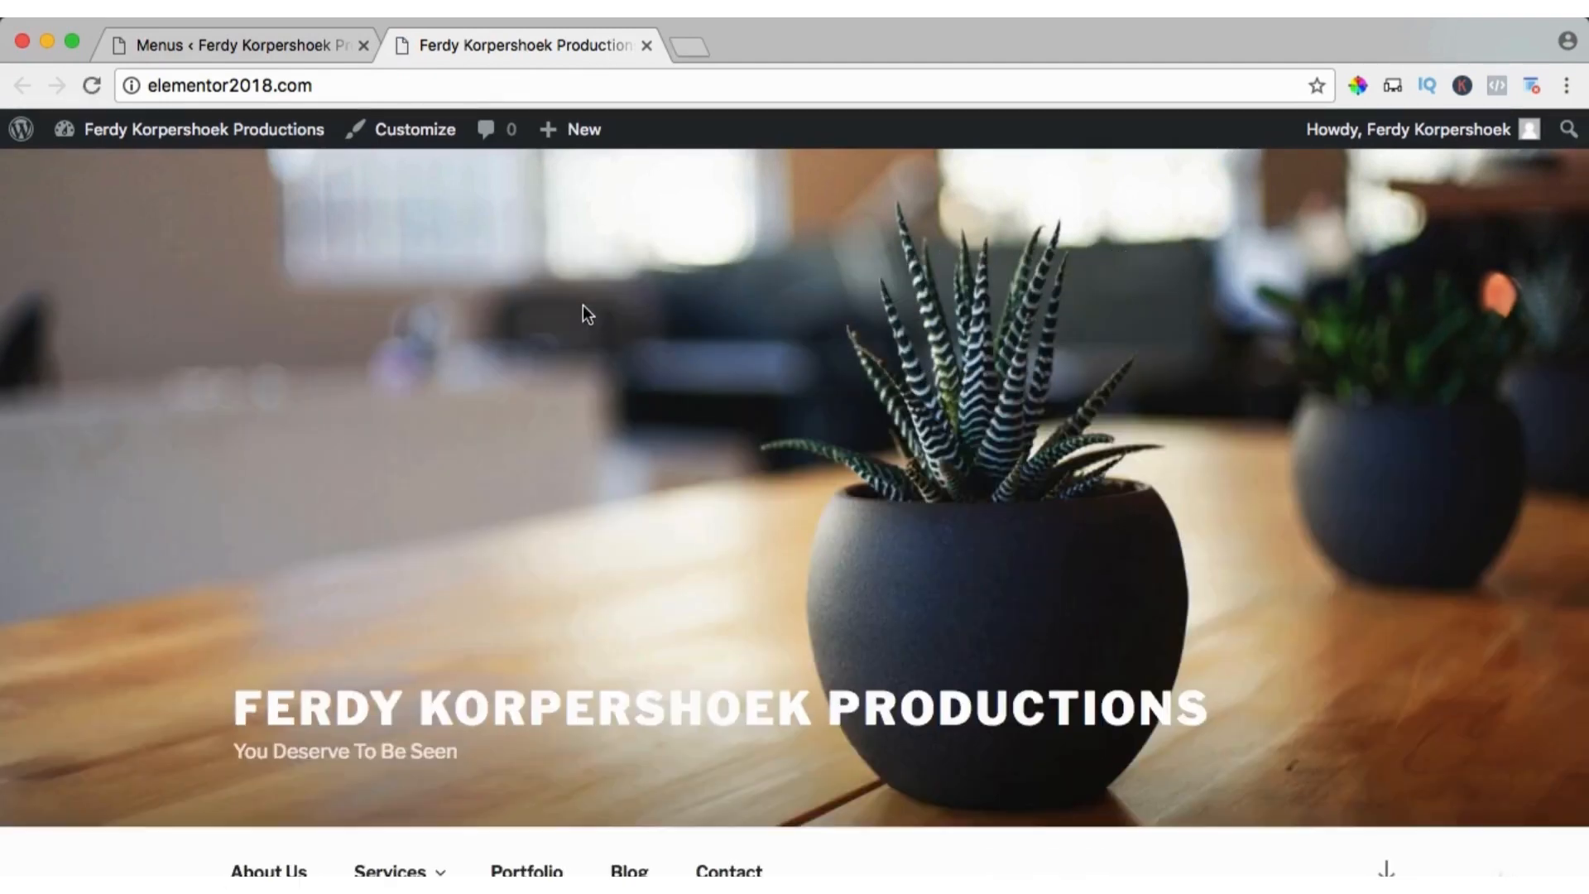
{"action": "scroll", "coordinate": [584, 307], "scroll_direction": "down", "scroll_amount": 8}
{"action": "left_click_drag", "start_coordinate": [238, 358], "coordinate": [352, 358]}
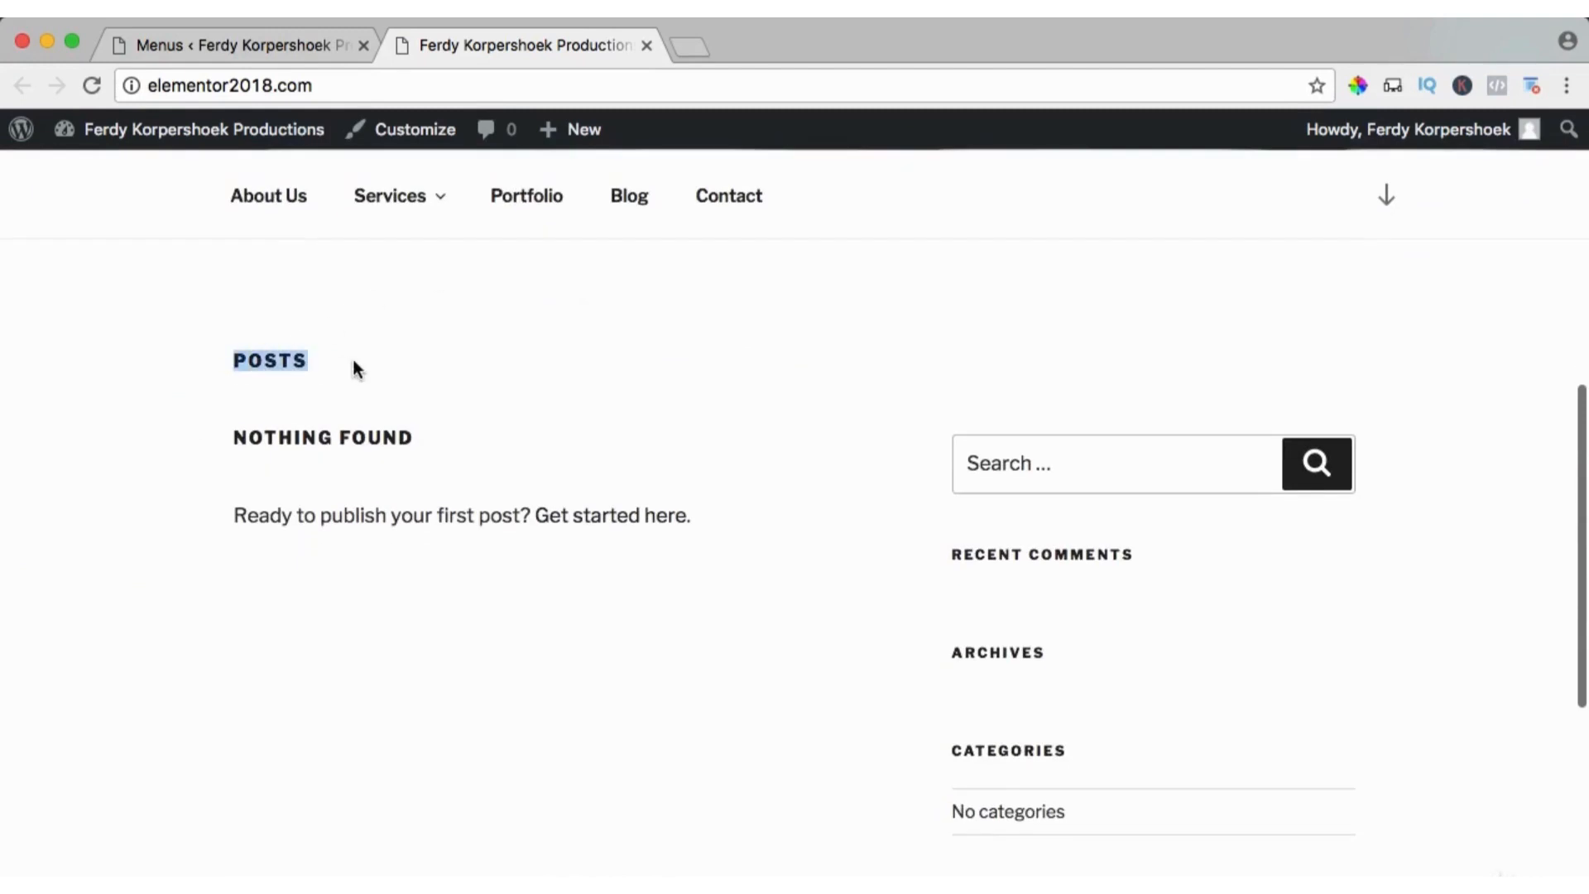
{"action": "left_click", "coordinate": [280, 425]}
{"action": "left_click_drag", "start_coordinate": [251, 435], "coordinate": [400, 441]}
{"action": "left_click", "coordinate": [519, 493]}
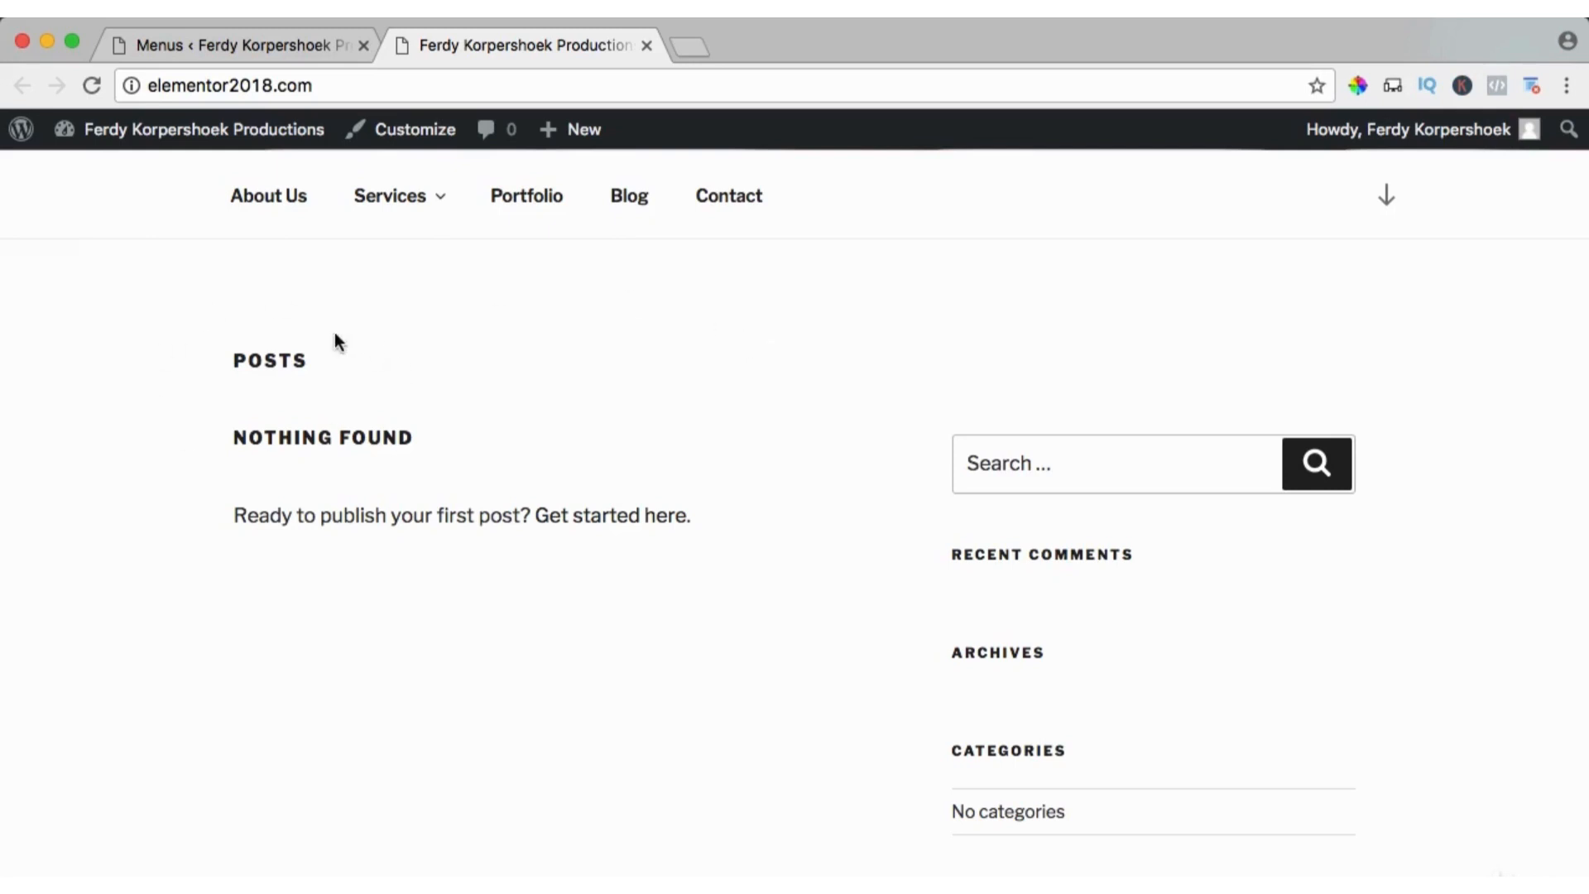
{"action": "scroll", "coordinate": [654, 408], "scroll_direction": "up", "scroll_amount": 1}
{"action": "scroll", "coordinate": [654, 408], "scroll_direction": "down", "scroll_amount": 1}
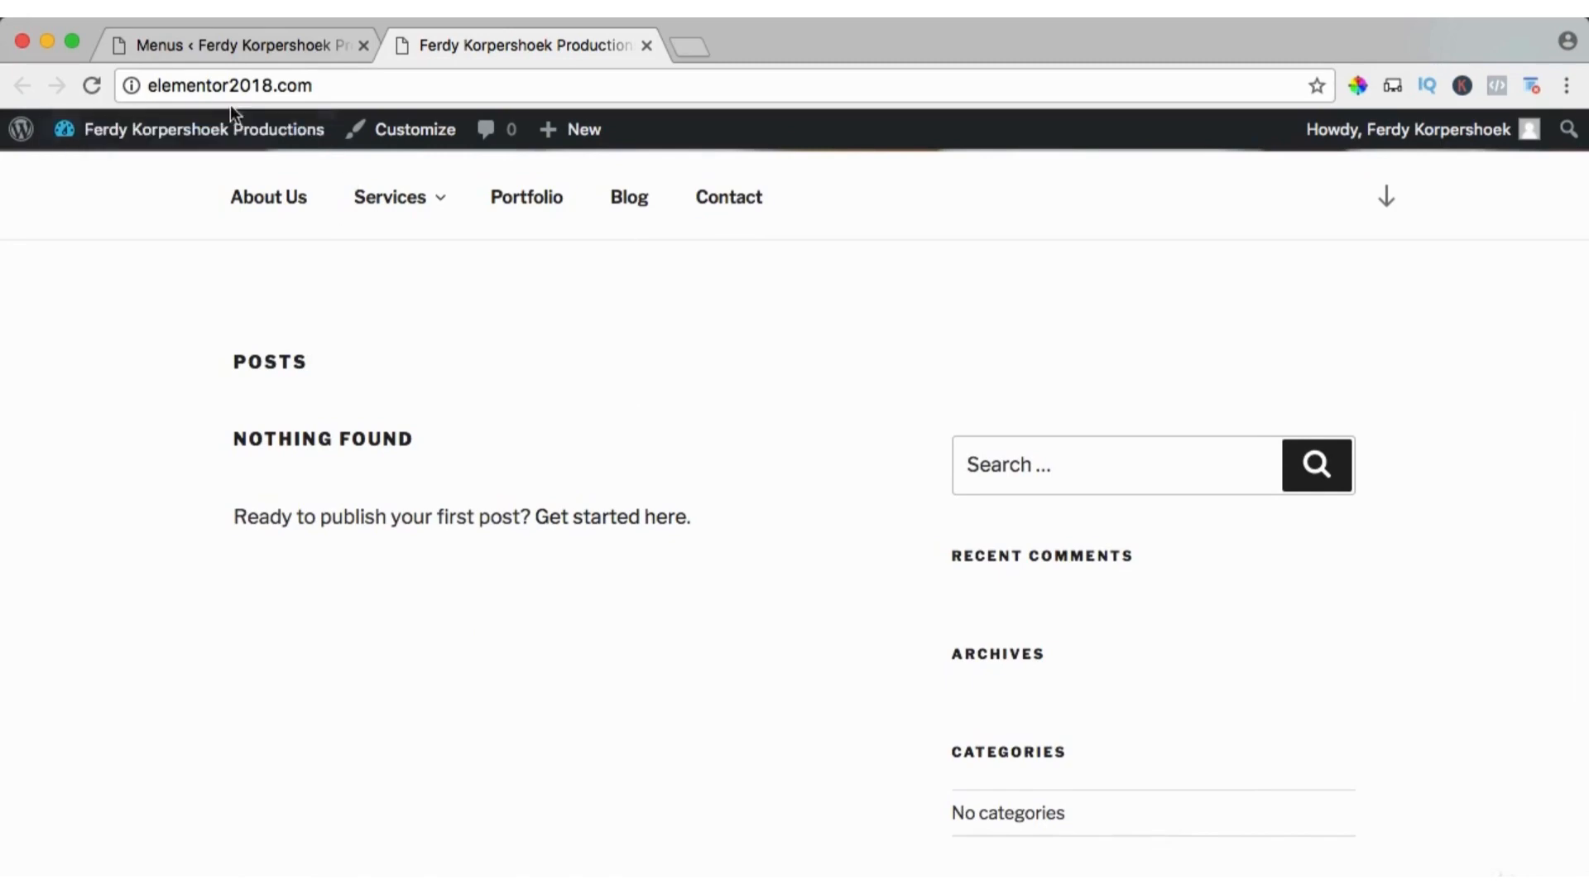
- In the Reading settings, display a static page with Home as front page and Blog as posts page, and save
{"action": "left_click", "coordinate": [207, 43]}
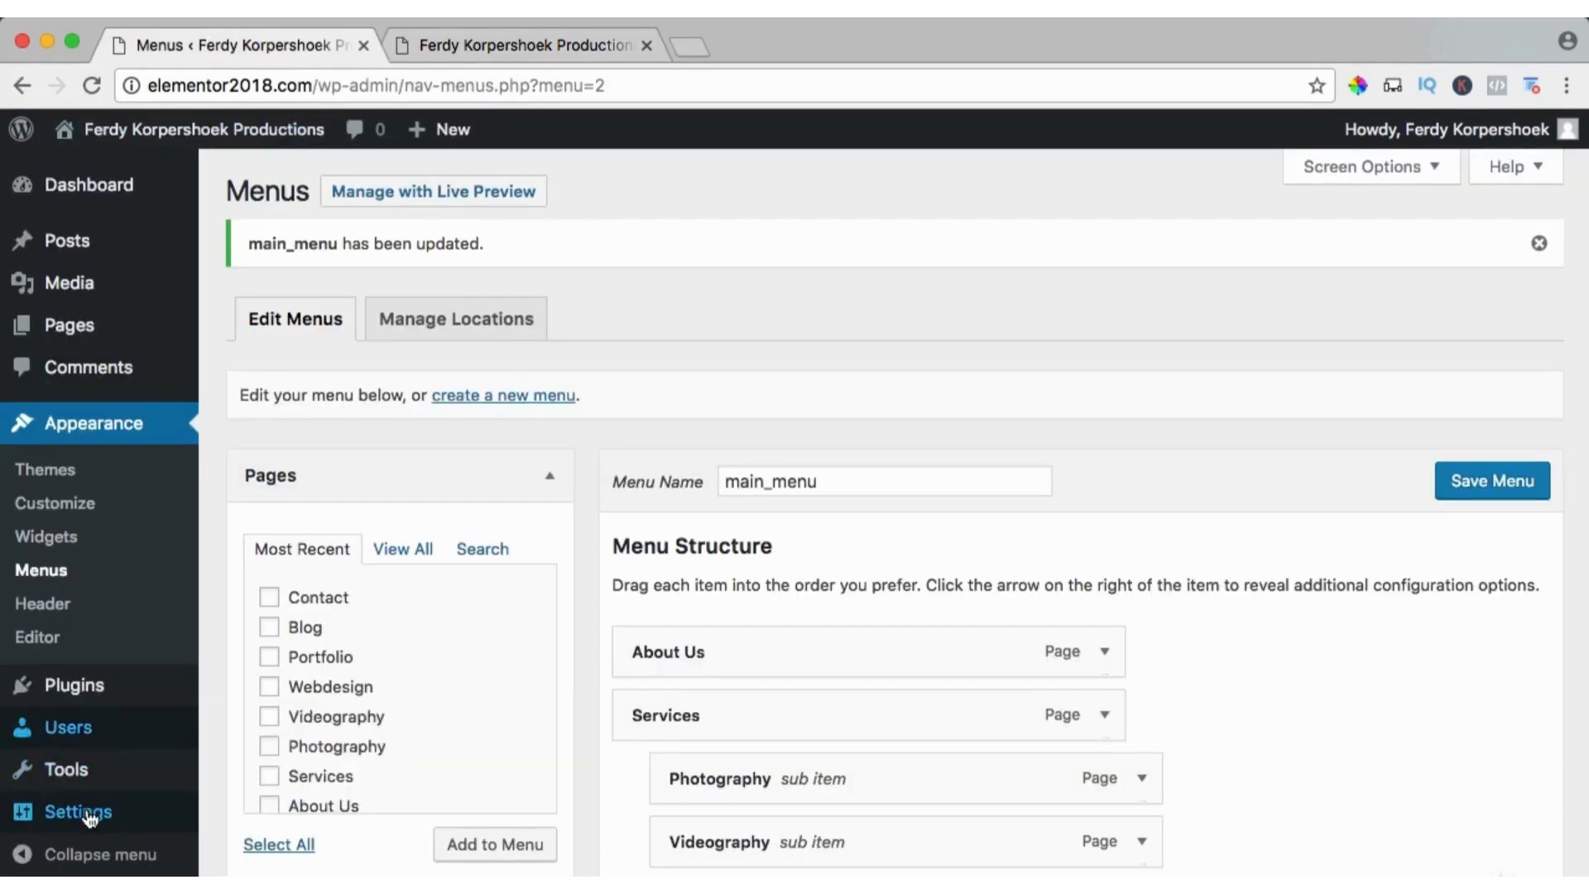
{"action": "mouse_move", "coordinate": [116, 816]}
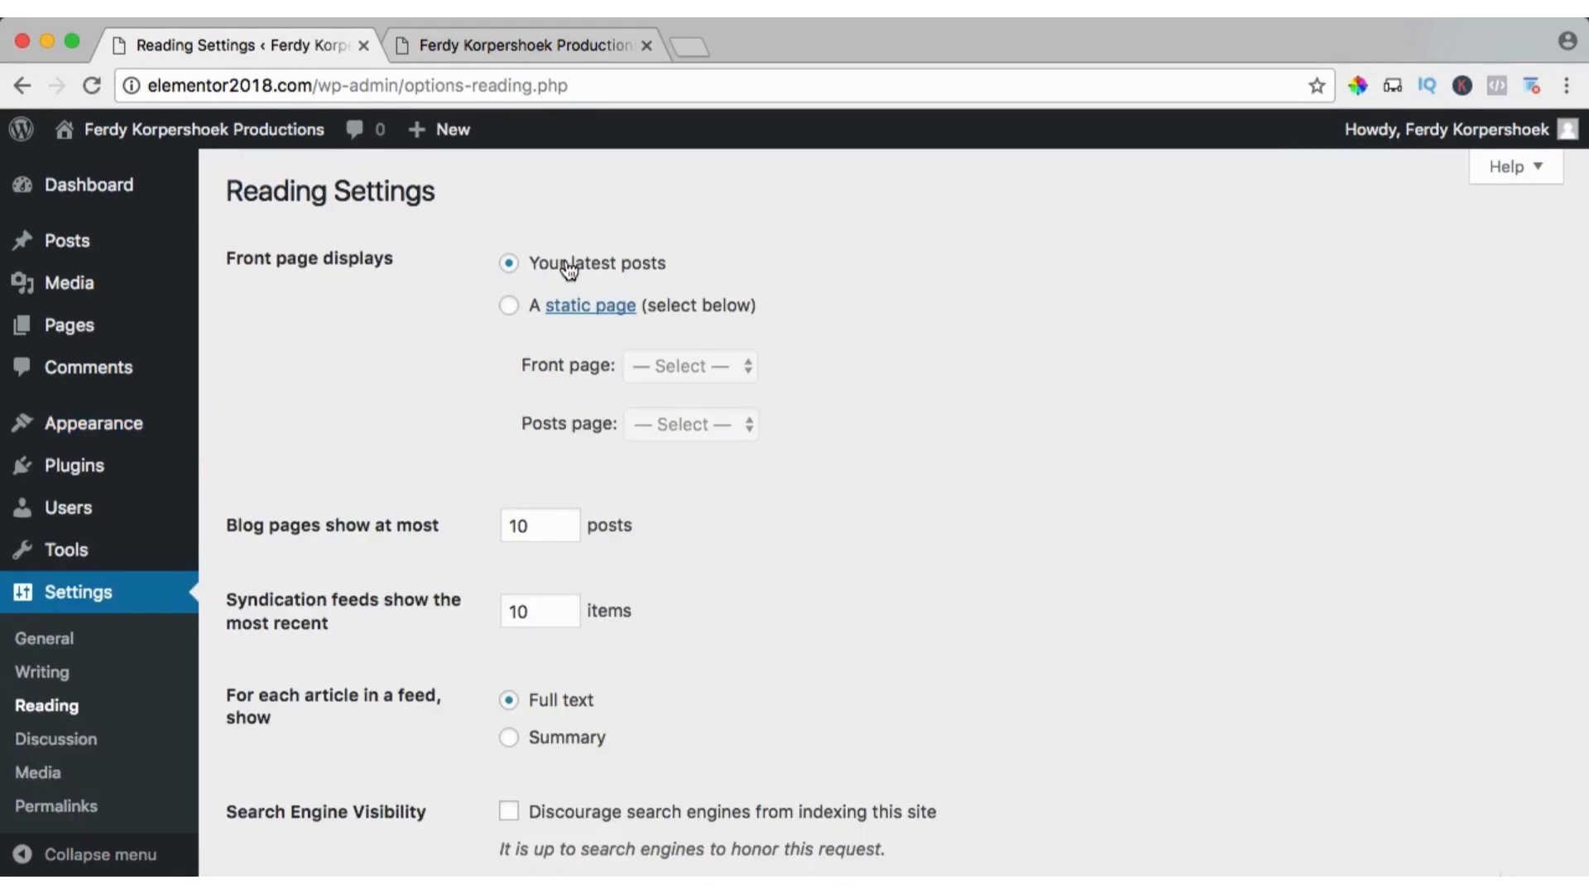
{"action": "left_click", "coordinate": [510, 307]}
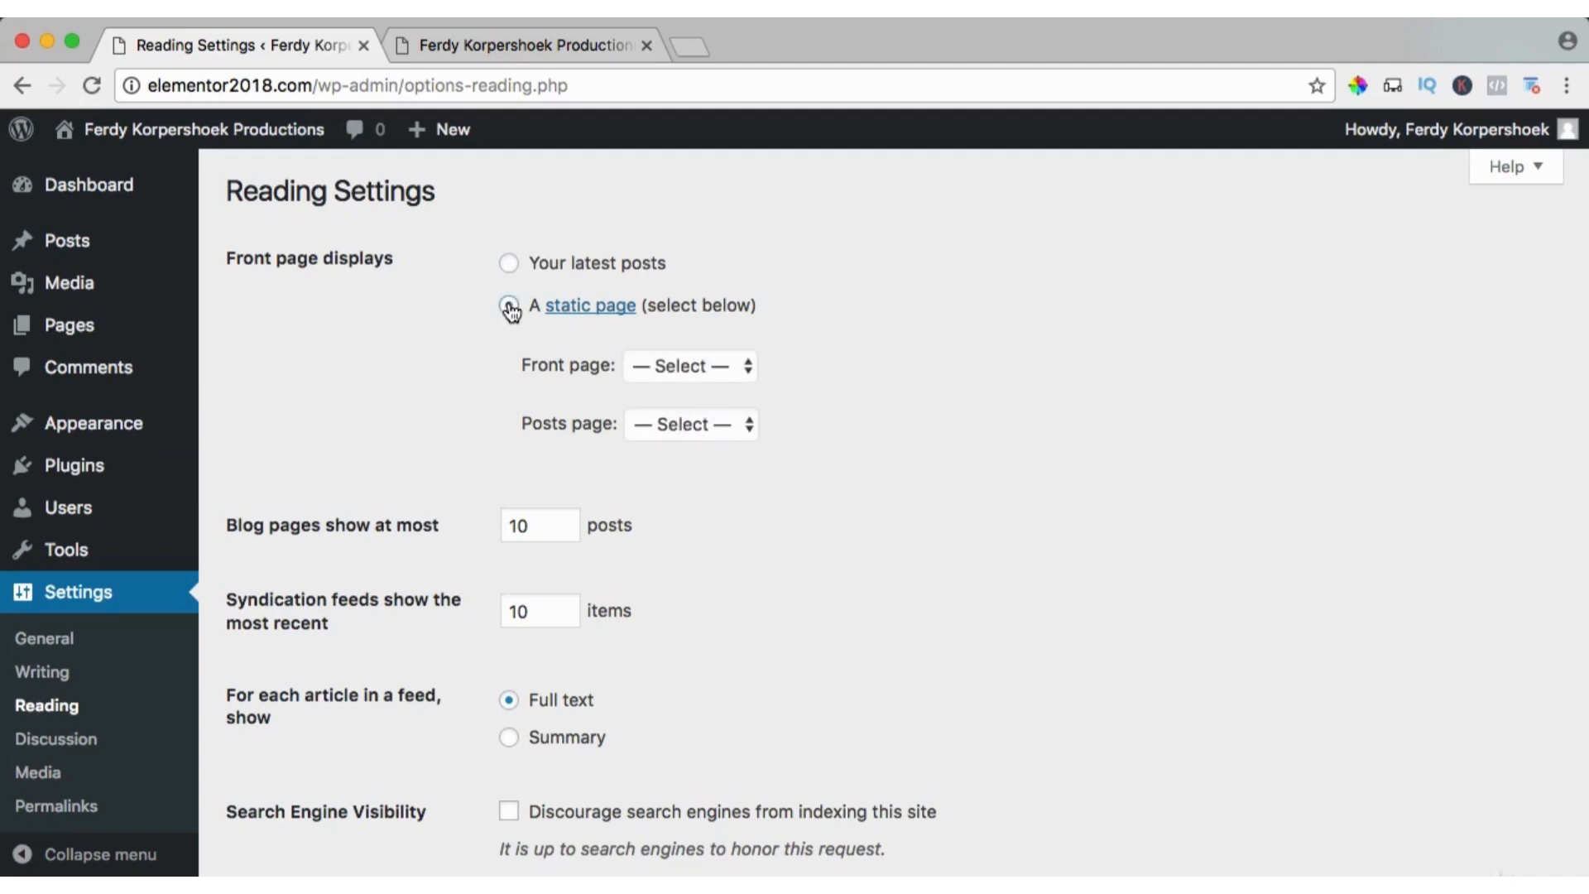
{"action": "left_click", "coordinate": [662, 366]}
{"action": "left_click", "coordinate": [664, 454]}
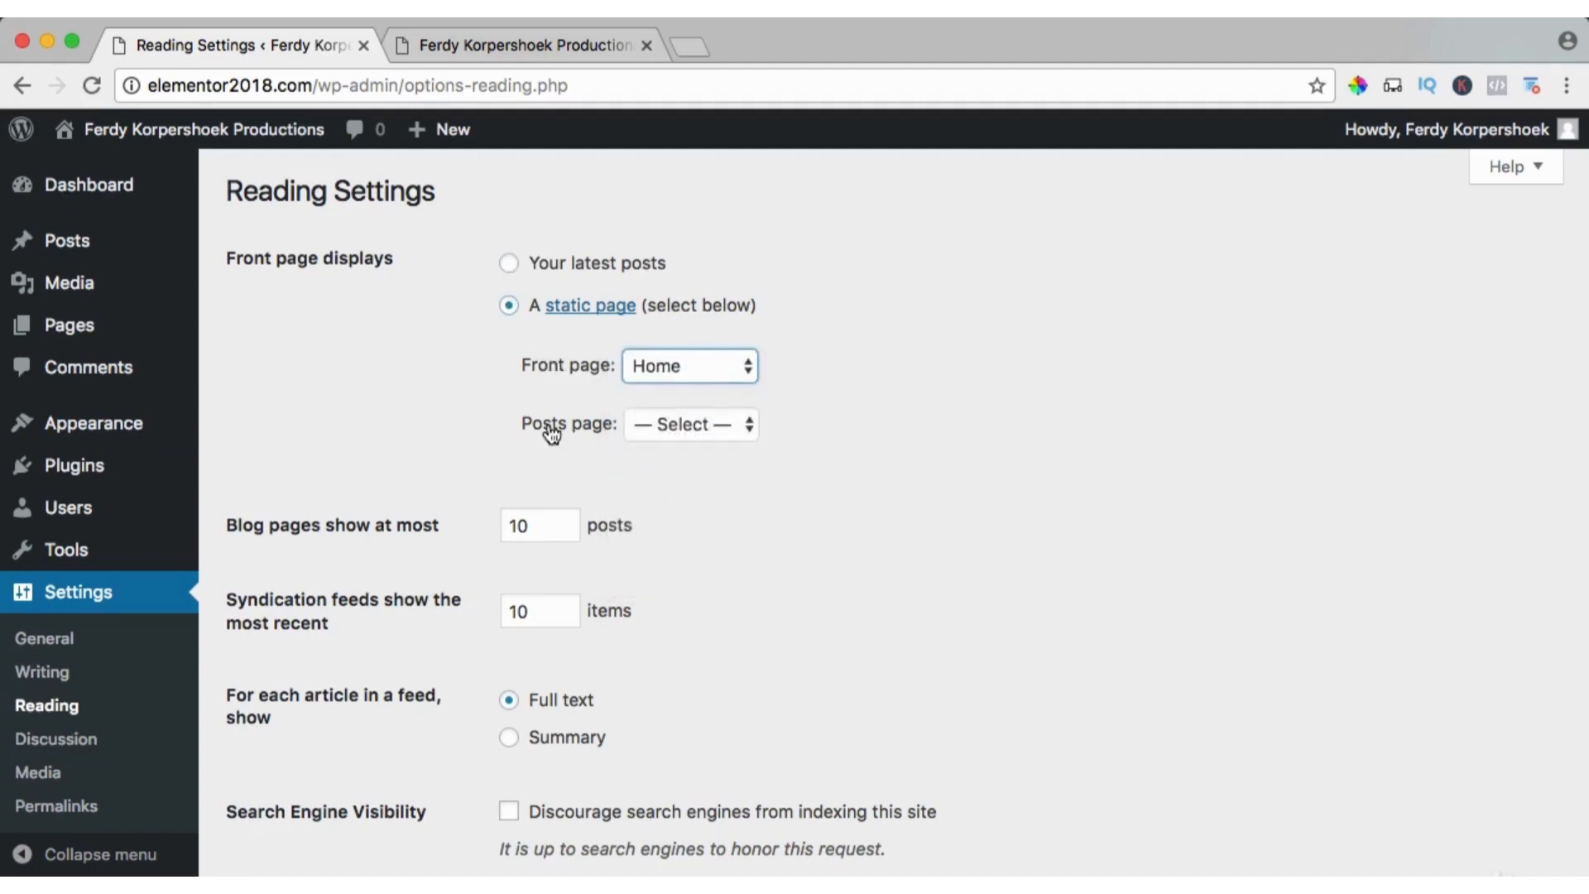
{"action": "left_click", "coordinate": [651, 424]}
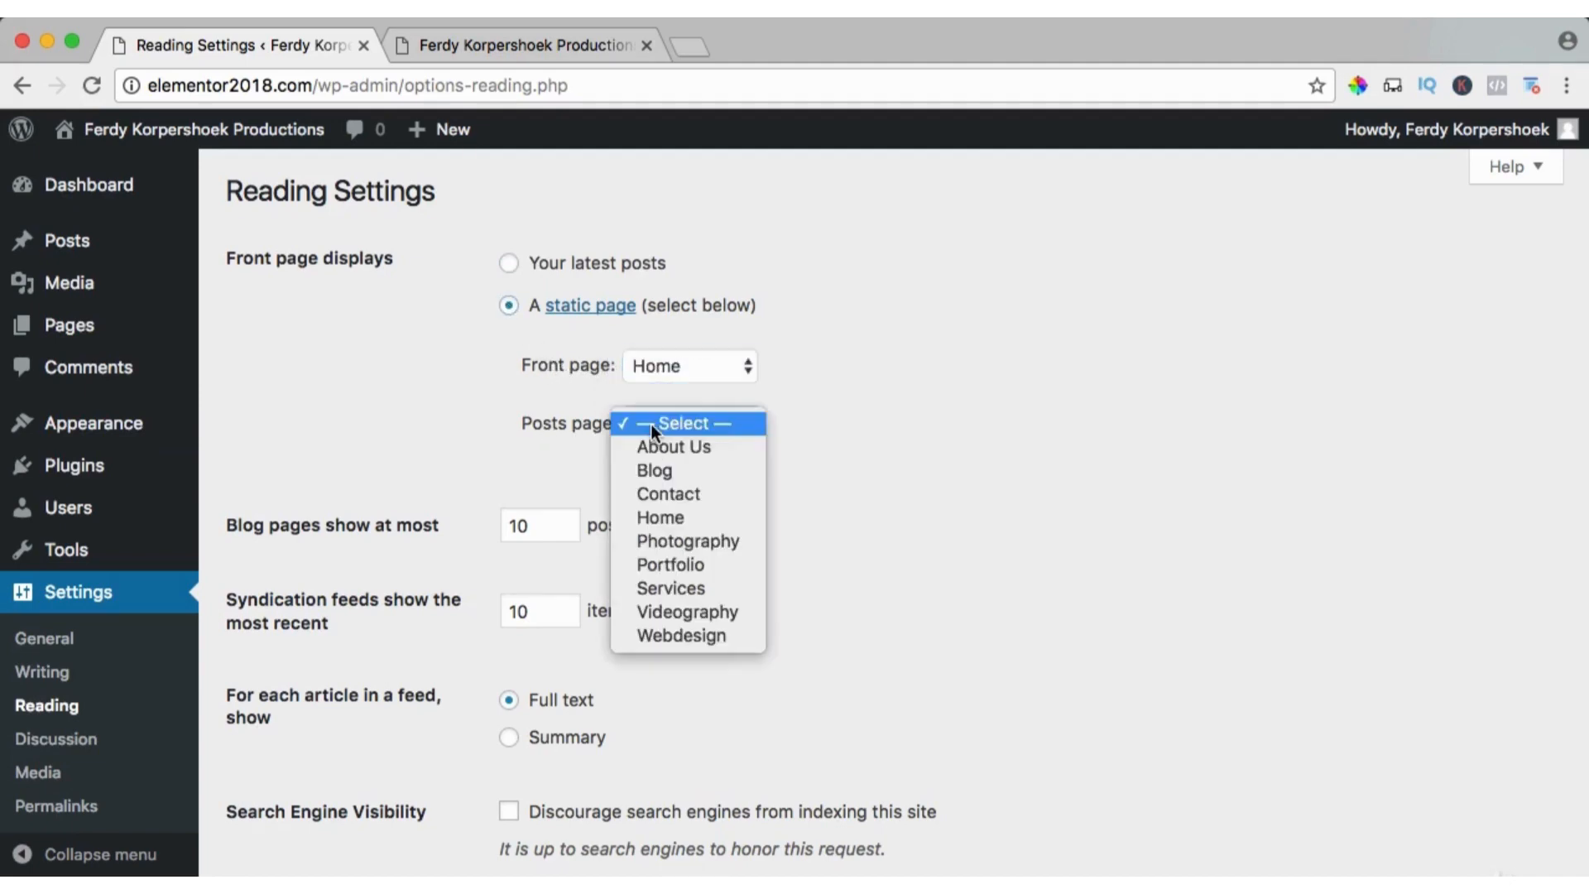
{"action": "left_click", "coordinate": [654, 469]}
{"action": "scroll", "coordinate": [413, 462], "scroll_direction": "down", "scroll_amount": 3}
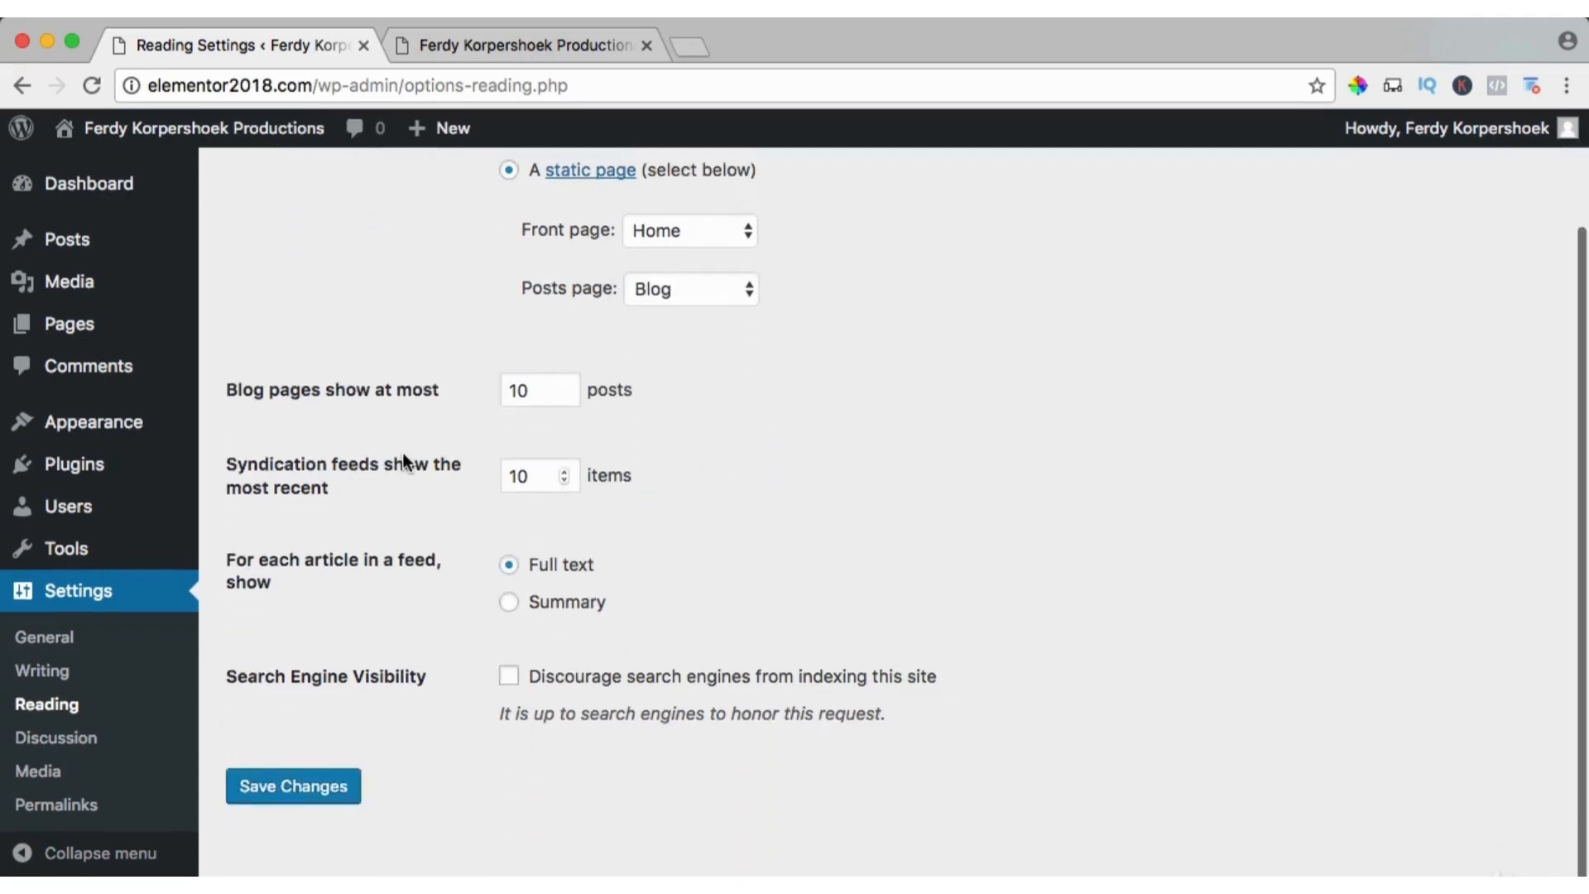
{"action": "left_click", "coordinate": [309, 791]}
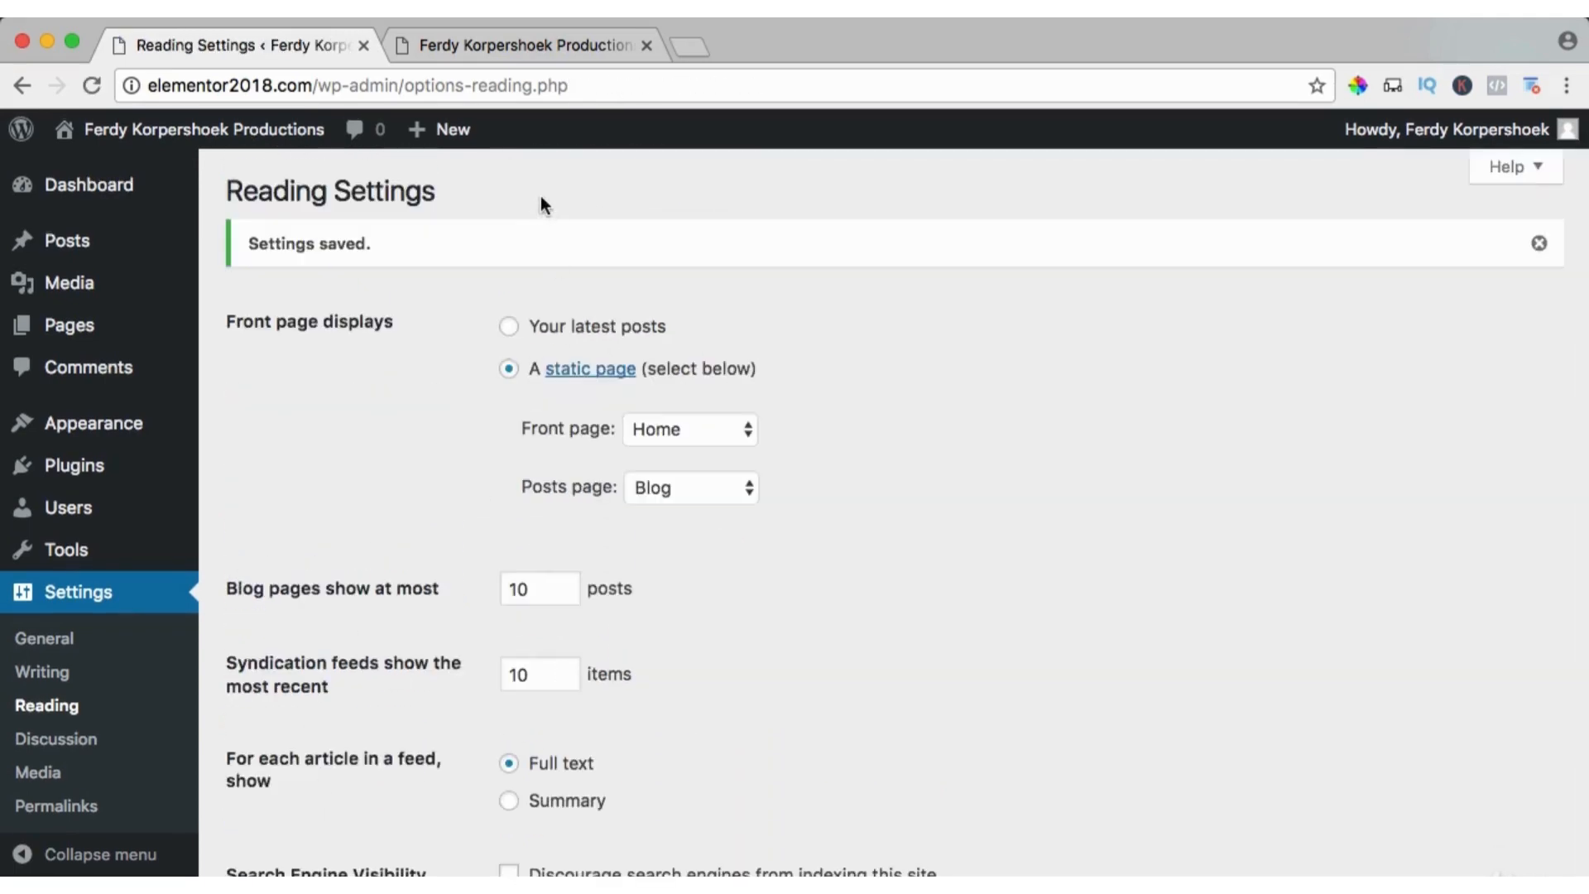
- Reload the live site and examine the content shown on its front page
{"action": "left_click", "coordinate": [485, 48]}
{"action": "scroll", "coordinate": [330, 319], "scroll_direction": "up", "scroll_amount": 5}
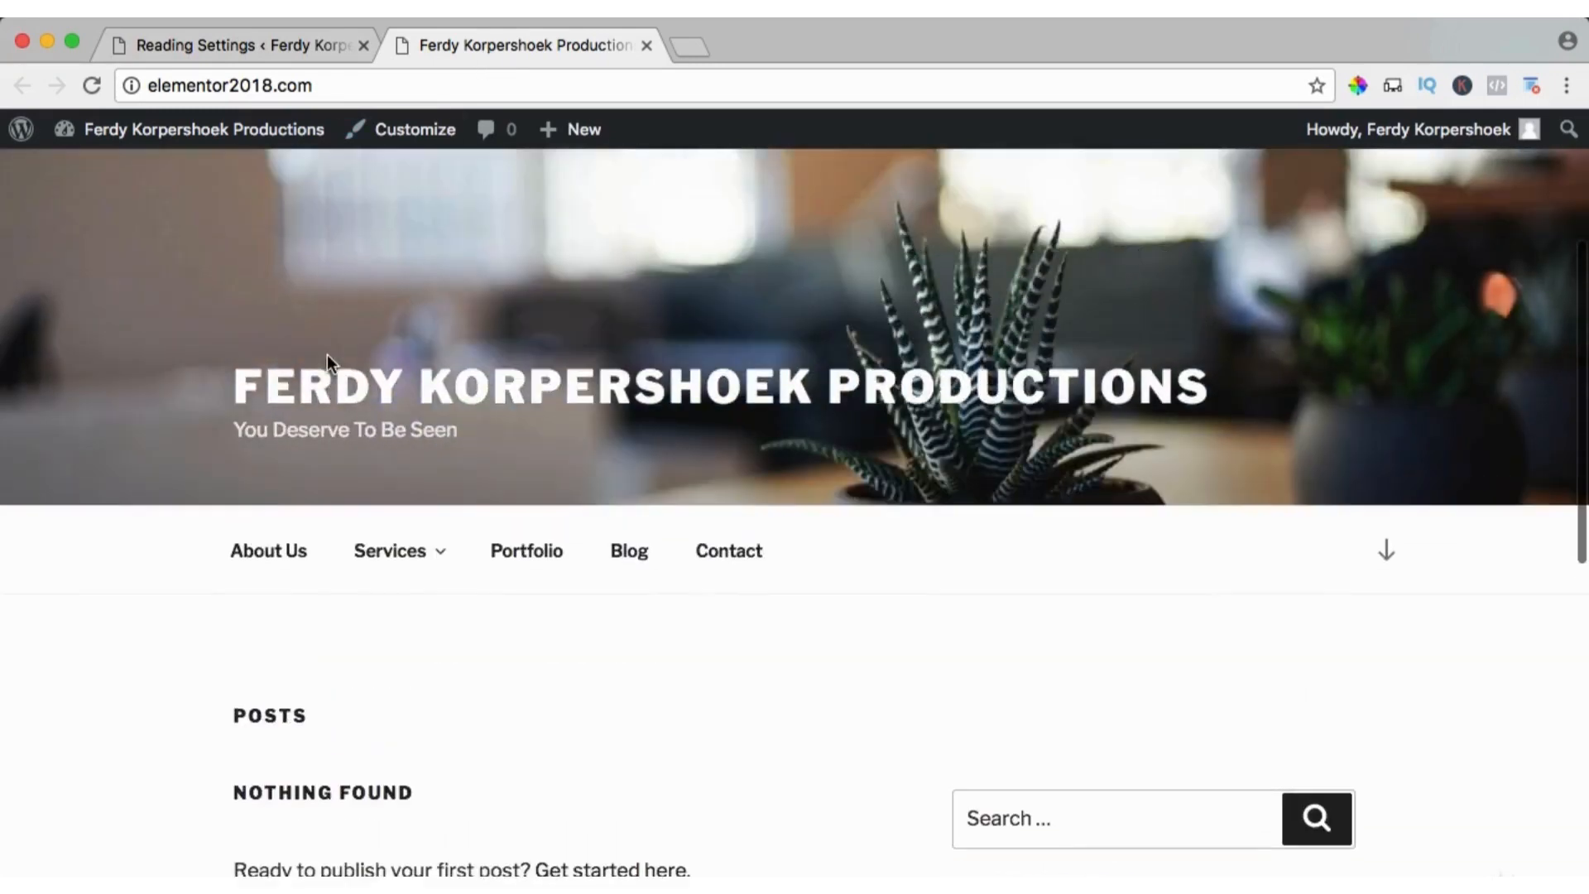
{"action": "key", "text": "super+r"}
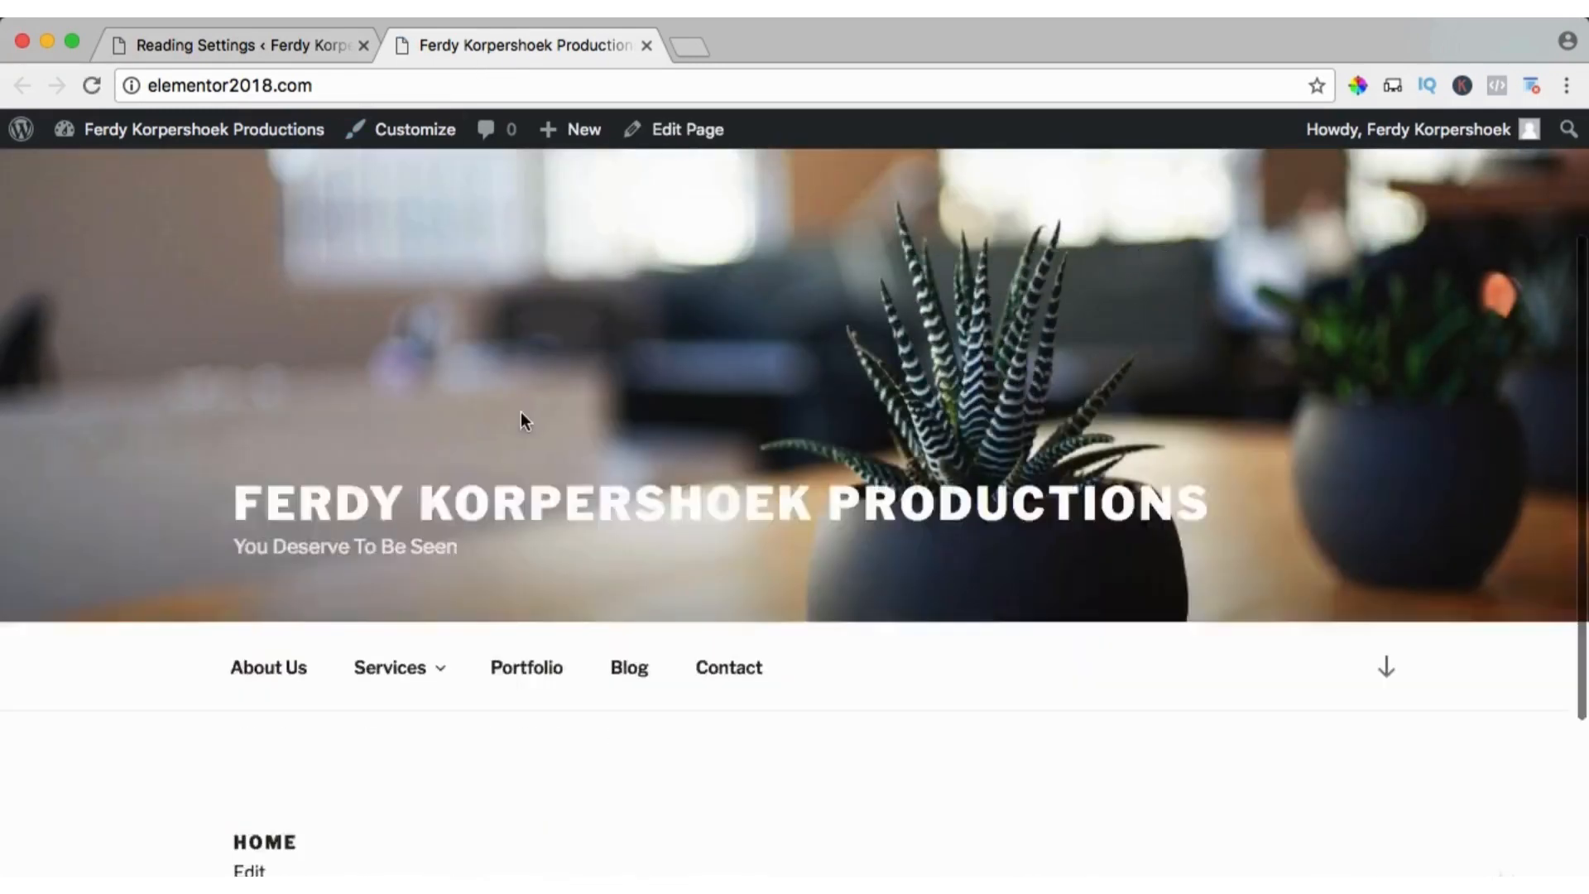
{"action": "scroll", "coordinate": [520, 411], "scroll_direction": "down", "scroll_amount": 3}
{"action": "scroll", "coordinate": [507, 579], "scroll_direction": "down", "scroll_amount": 1}
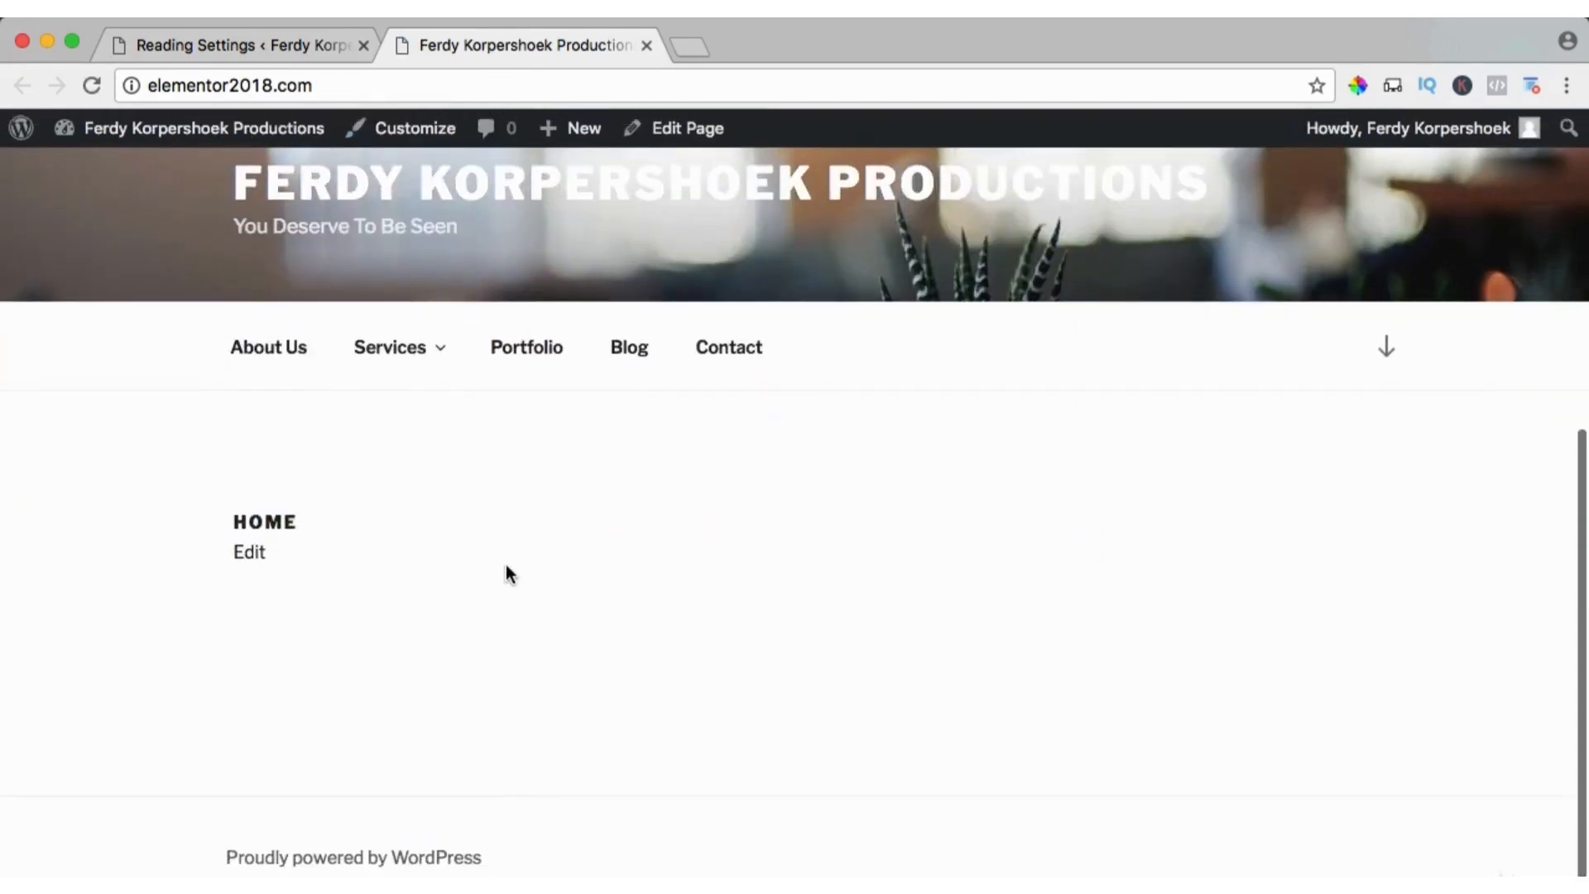
{"action": "scroll", "coordinate": [619, 543], "scroll_direction": "up", "scroll_amount": 5}
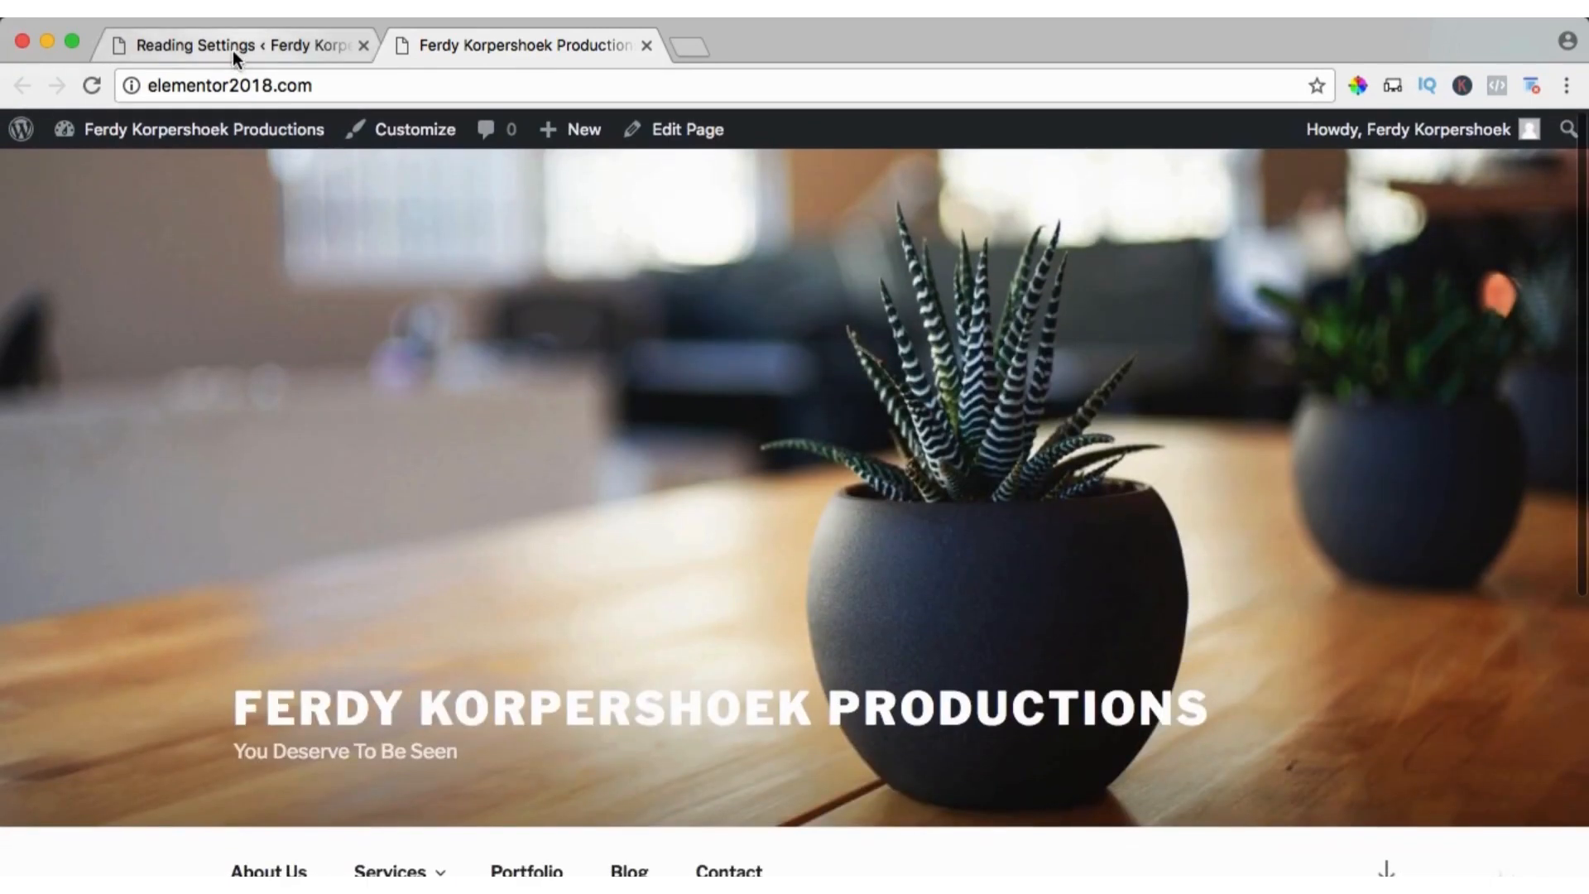
- Return to the admin and review the General settings, from the tagline to the date and time formats
{"action": "left_click", "coordinate": [232, 52]}
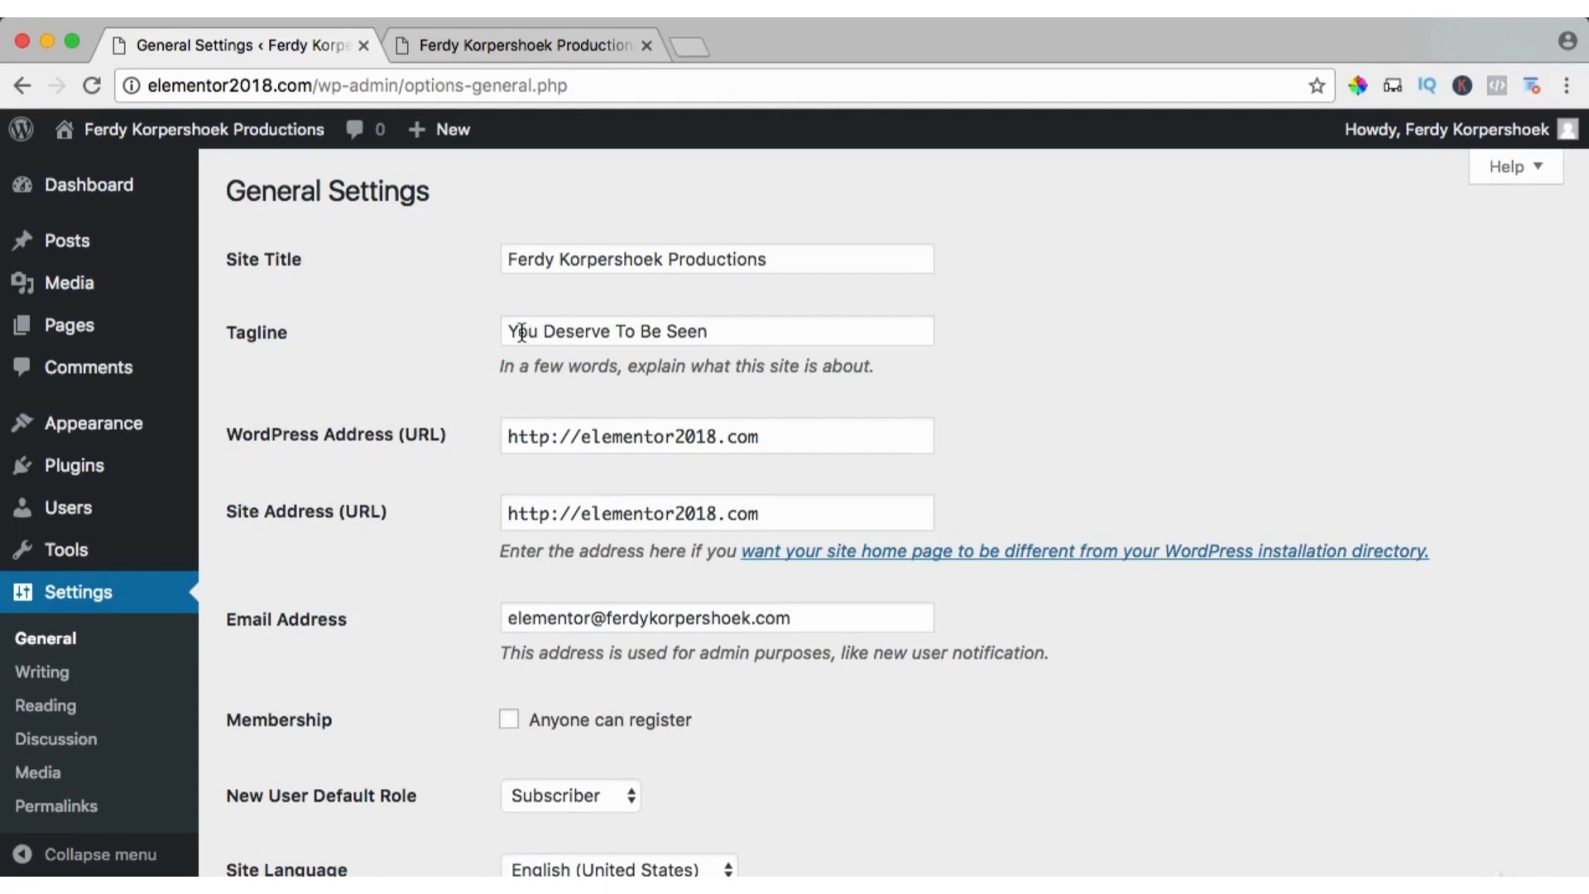
{"action": "left_click", "coordinate": [625, 331]}
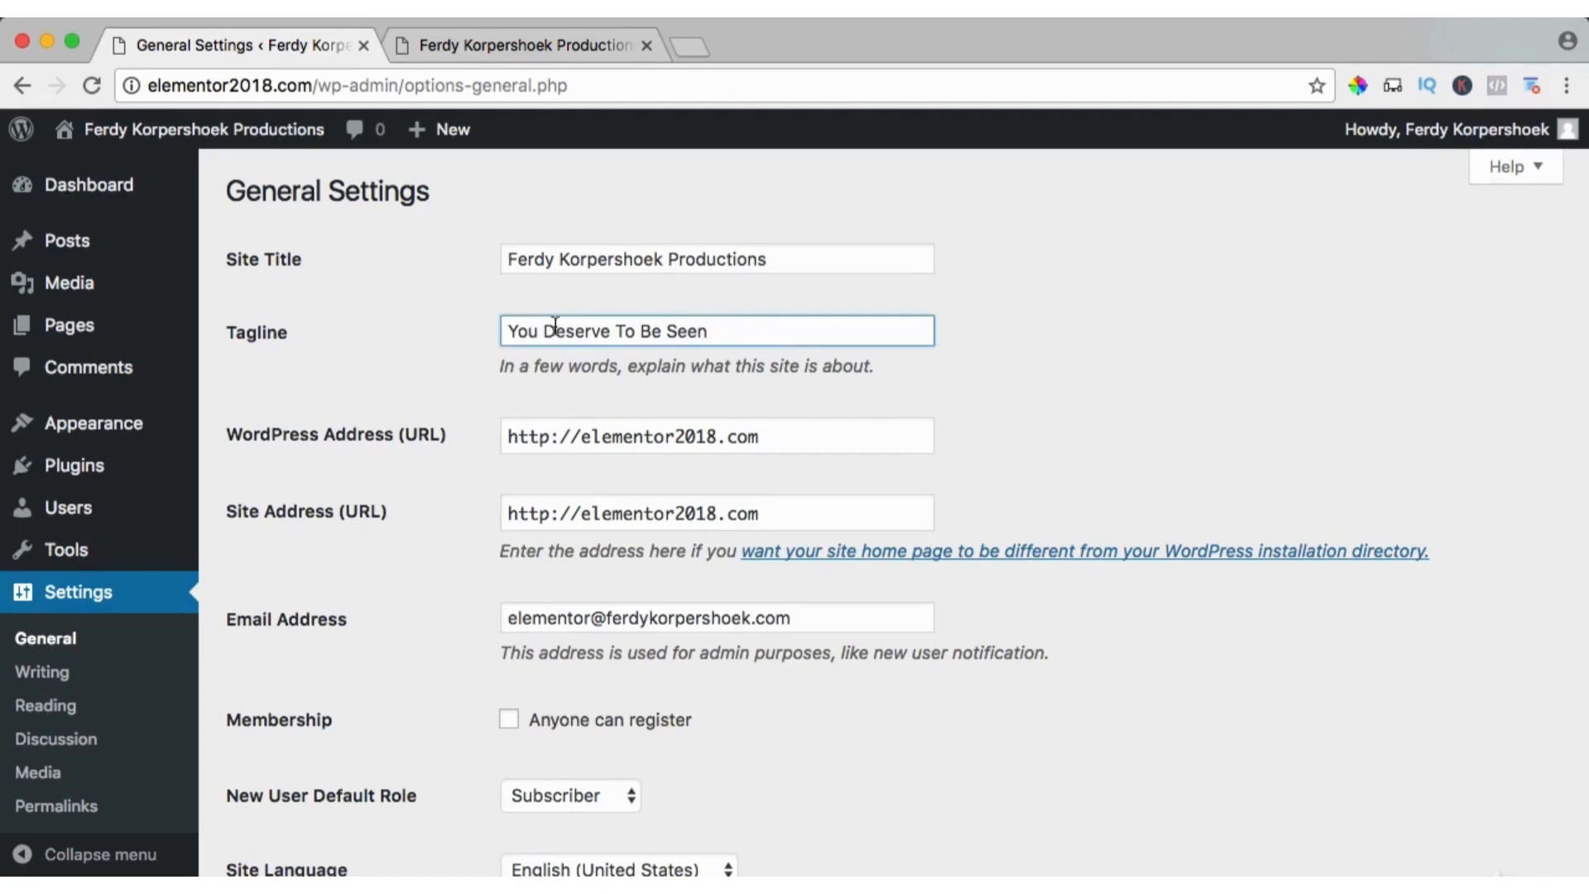
{"action": "scroll", "coordinate": [454, 419], "scroll_direction": "down", "scroll_amount": 5}
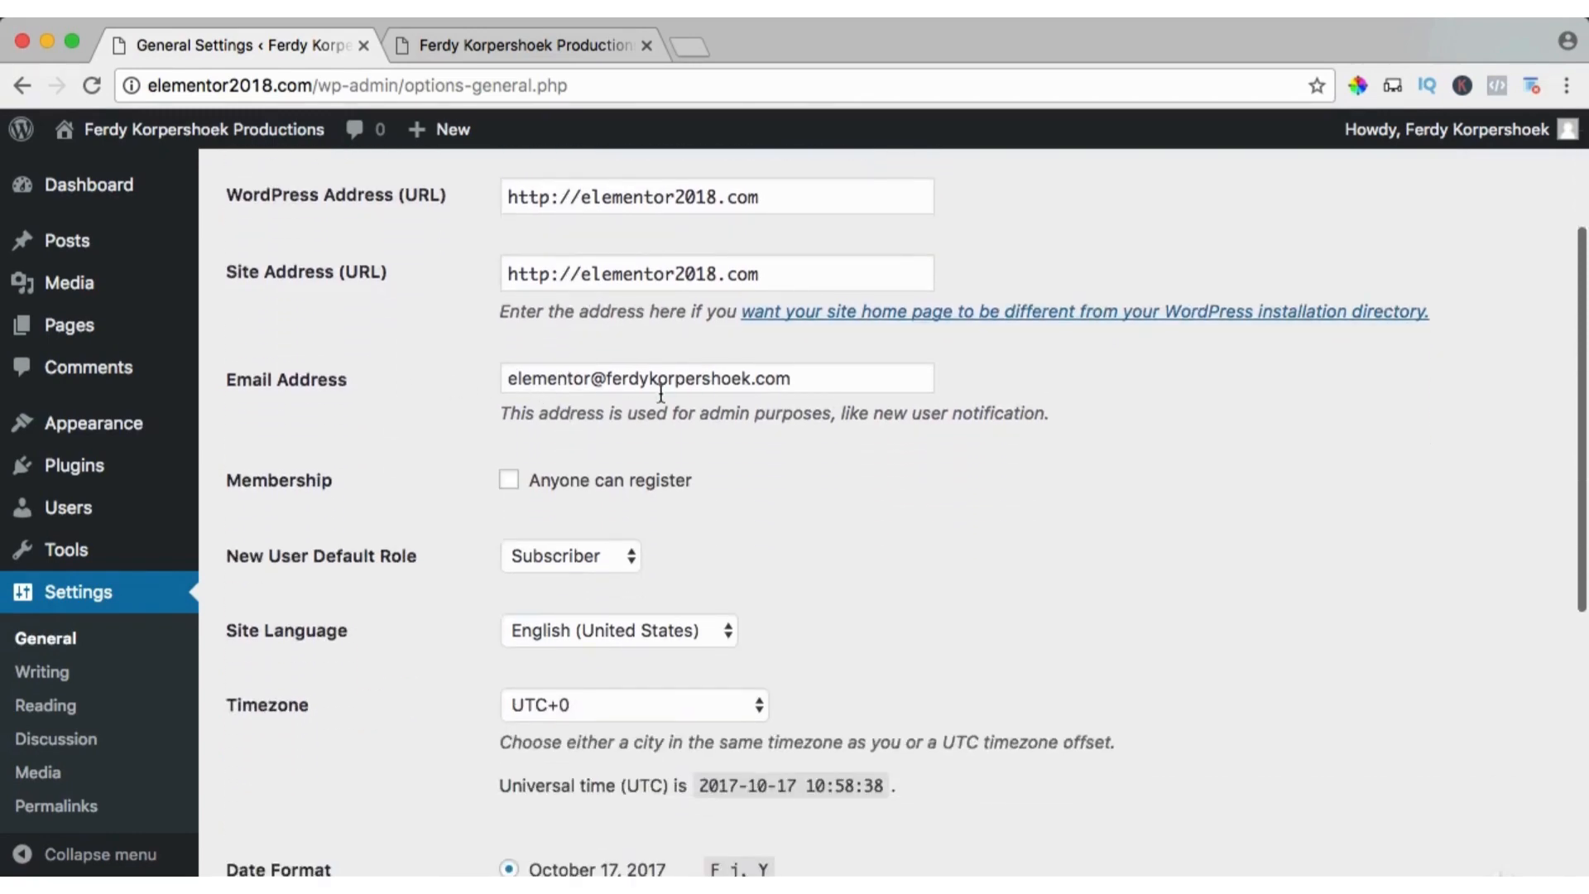
{"action": "scroll", "coordinate": [660, 389], "scroll_direction": "down", "scroll_amount": 13}
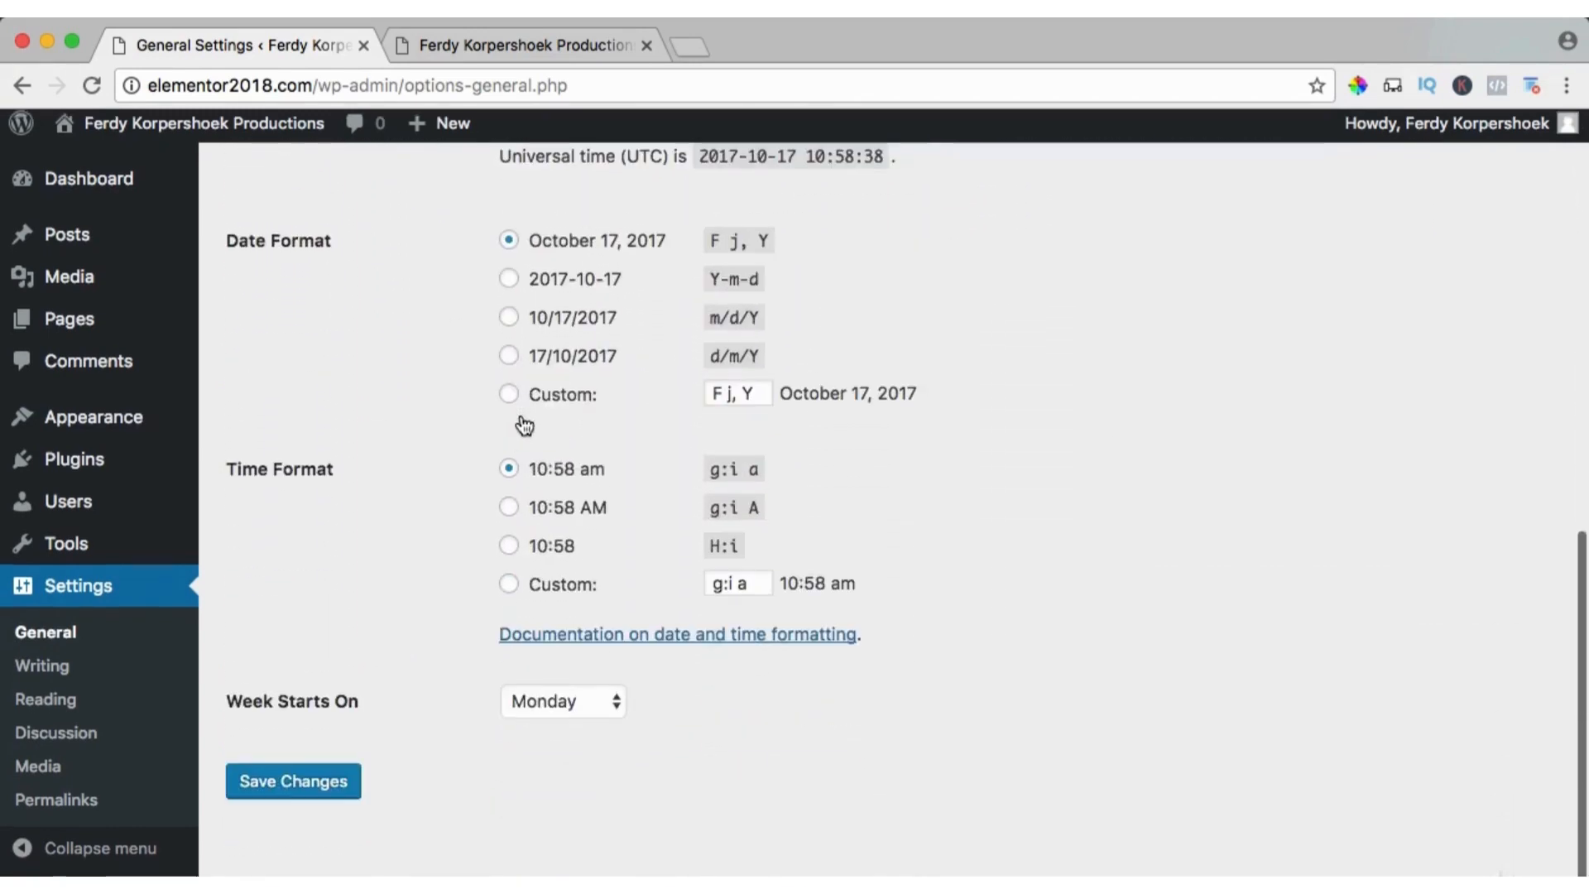
- Review the Writing settings and the Reading settings of the site
{"action": "left_click", "coordinate": [48, 675]}
{"action": "scroll", "coordinate": [427, 437], "scroll_direction": "down", "scroll_amount": 5}
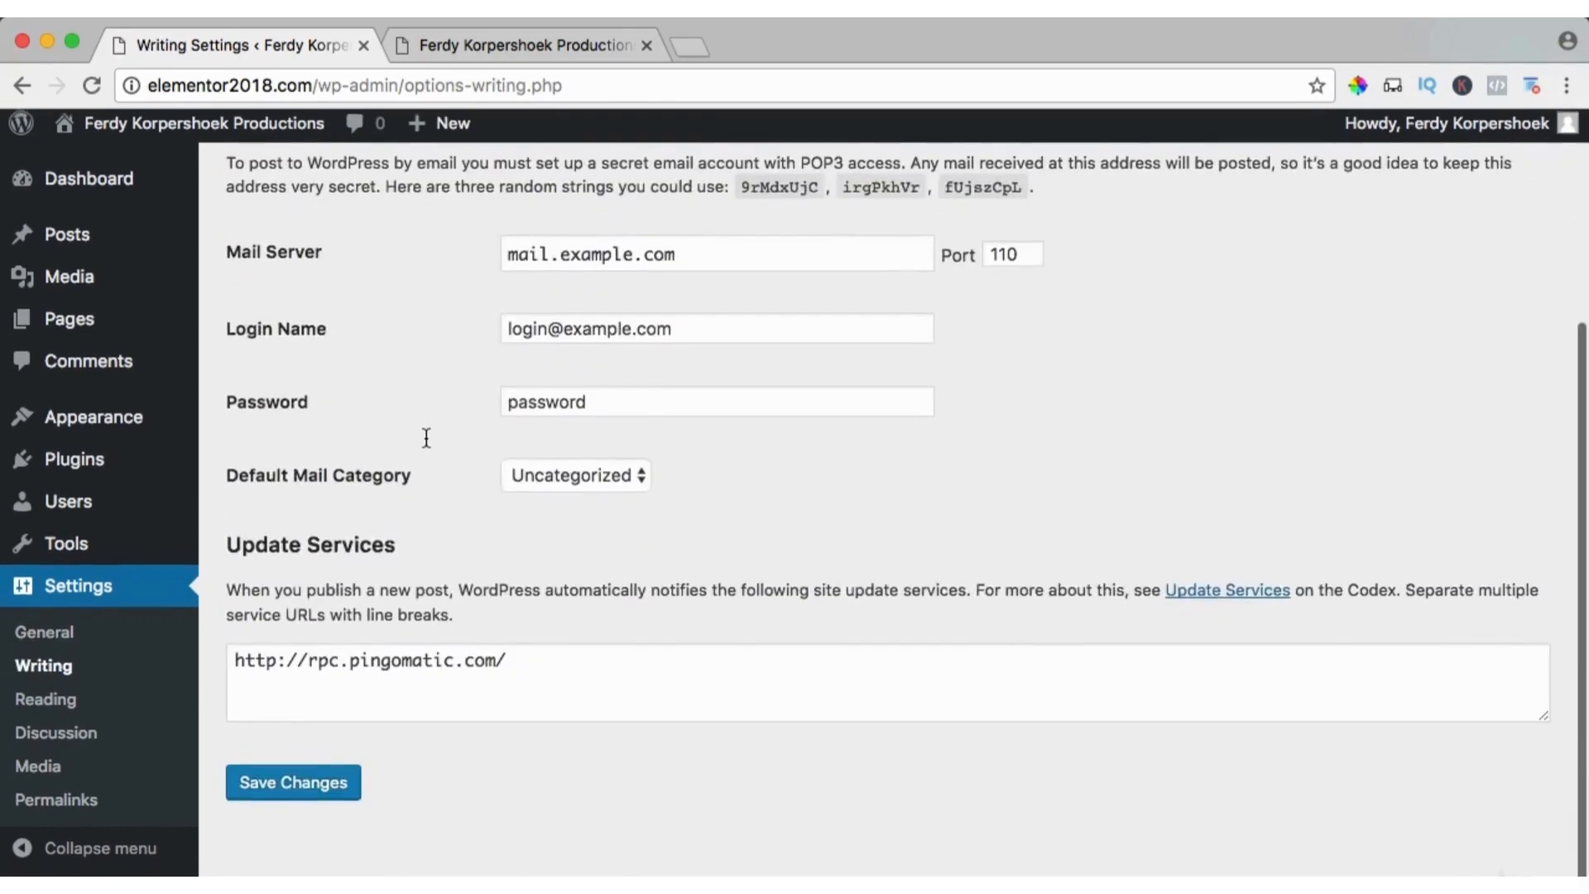
{"action": "left_click", "coordinate": [51, 707]}
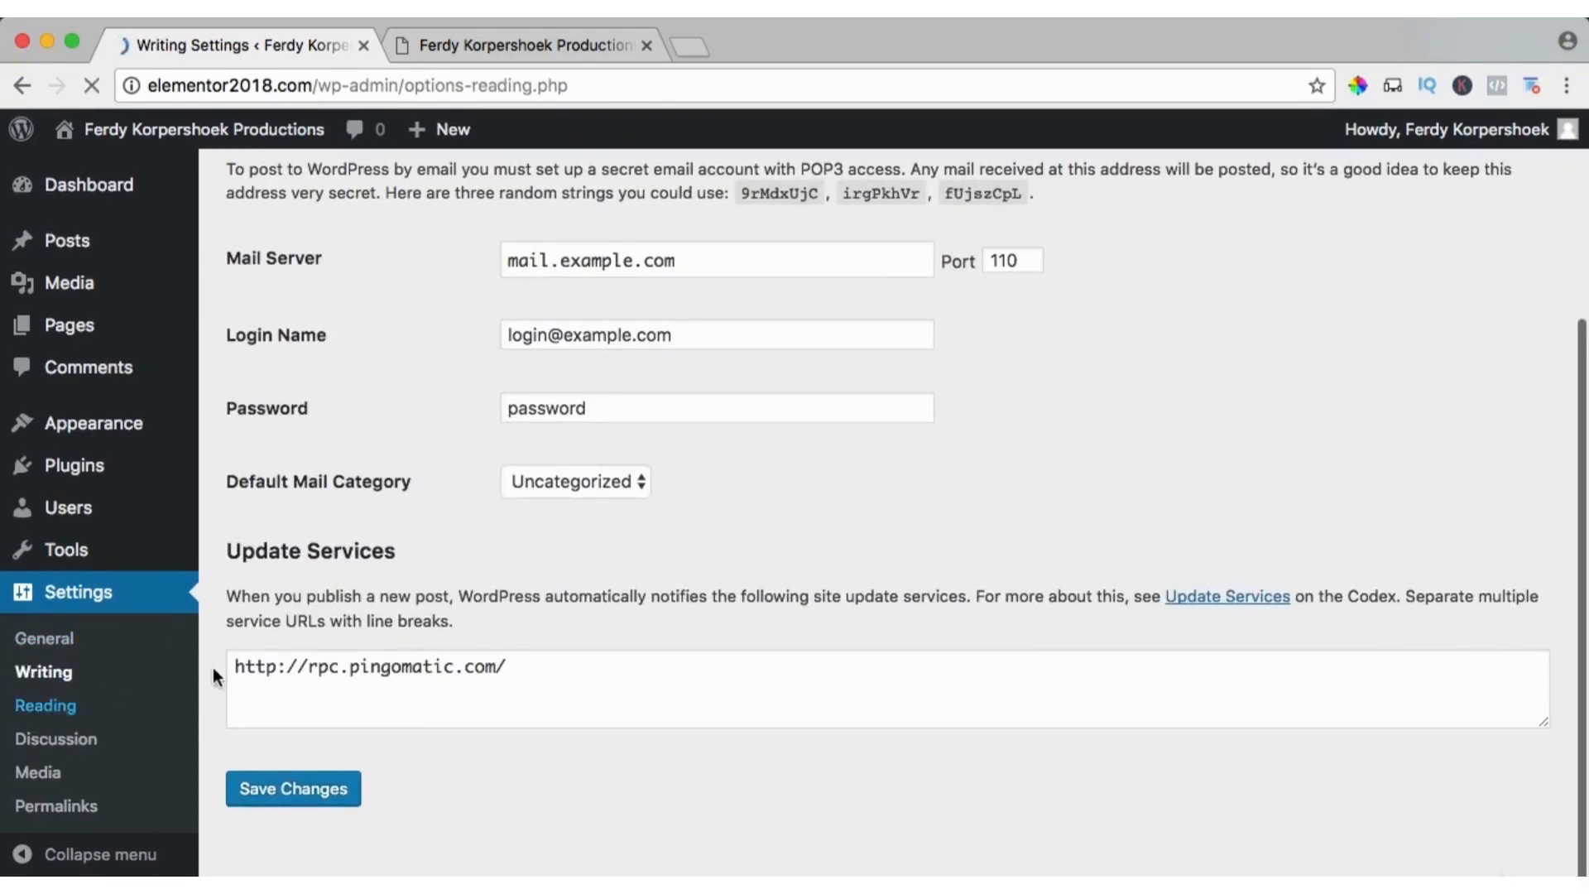
{"action": "scroll", "coordinate": [431, 466], "scroll_direction": "down", "scroll_amount": 3}
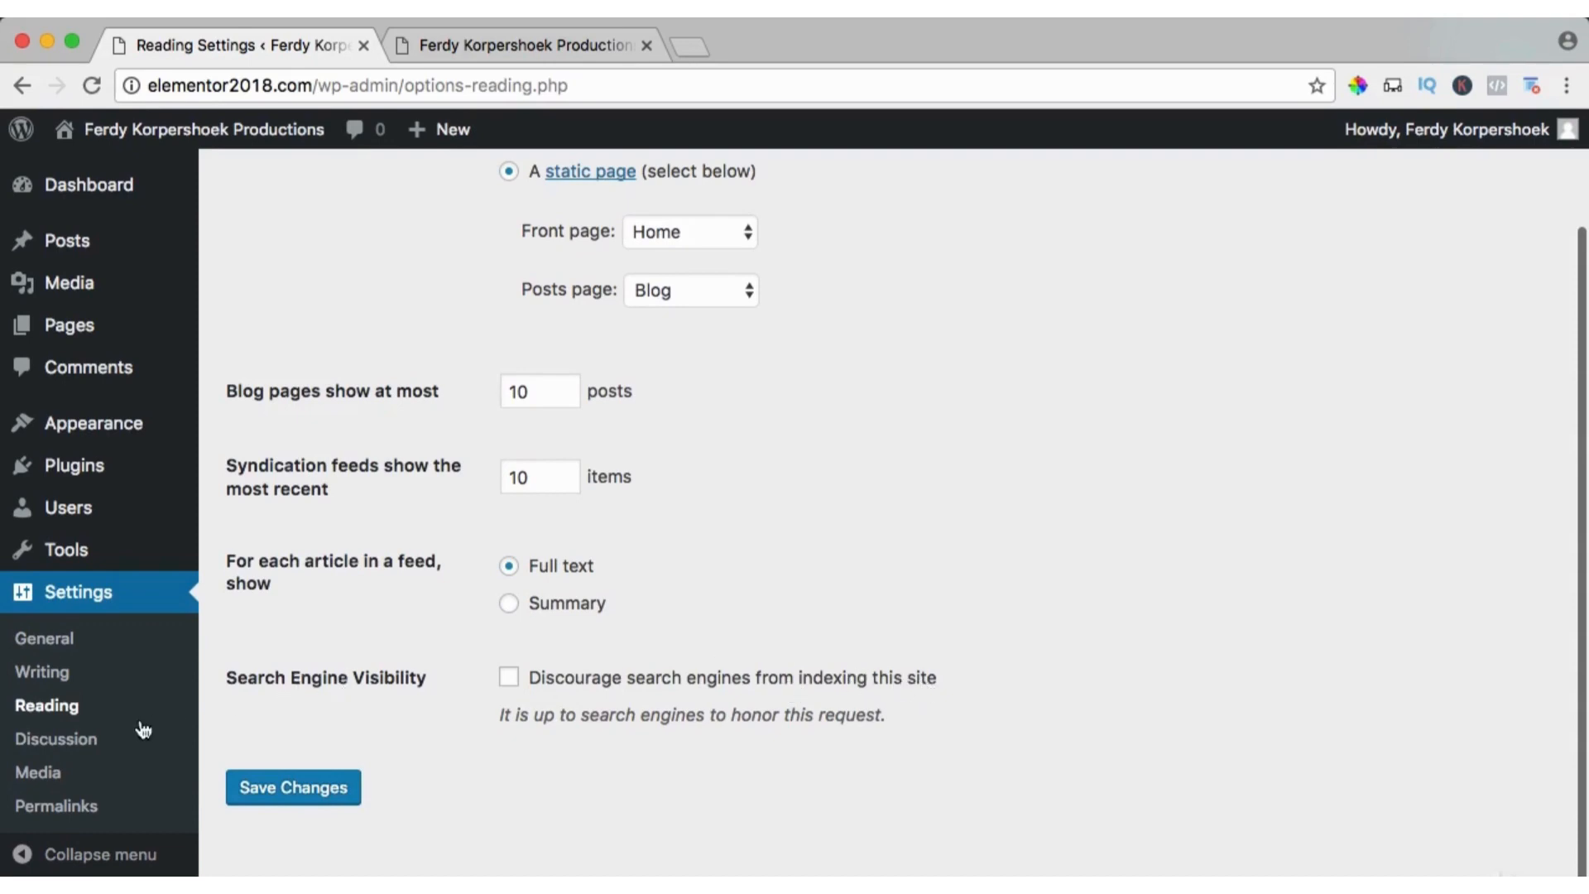
- In the Media settings, turn off organizing uploads into month- and year-based folders and save the changes
{"action": "left_click", "coordinate": [45, 777]}
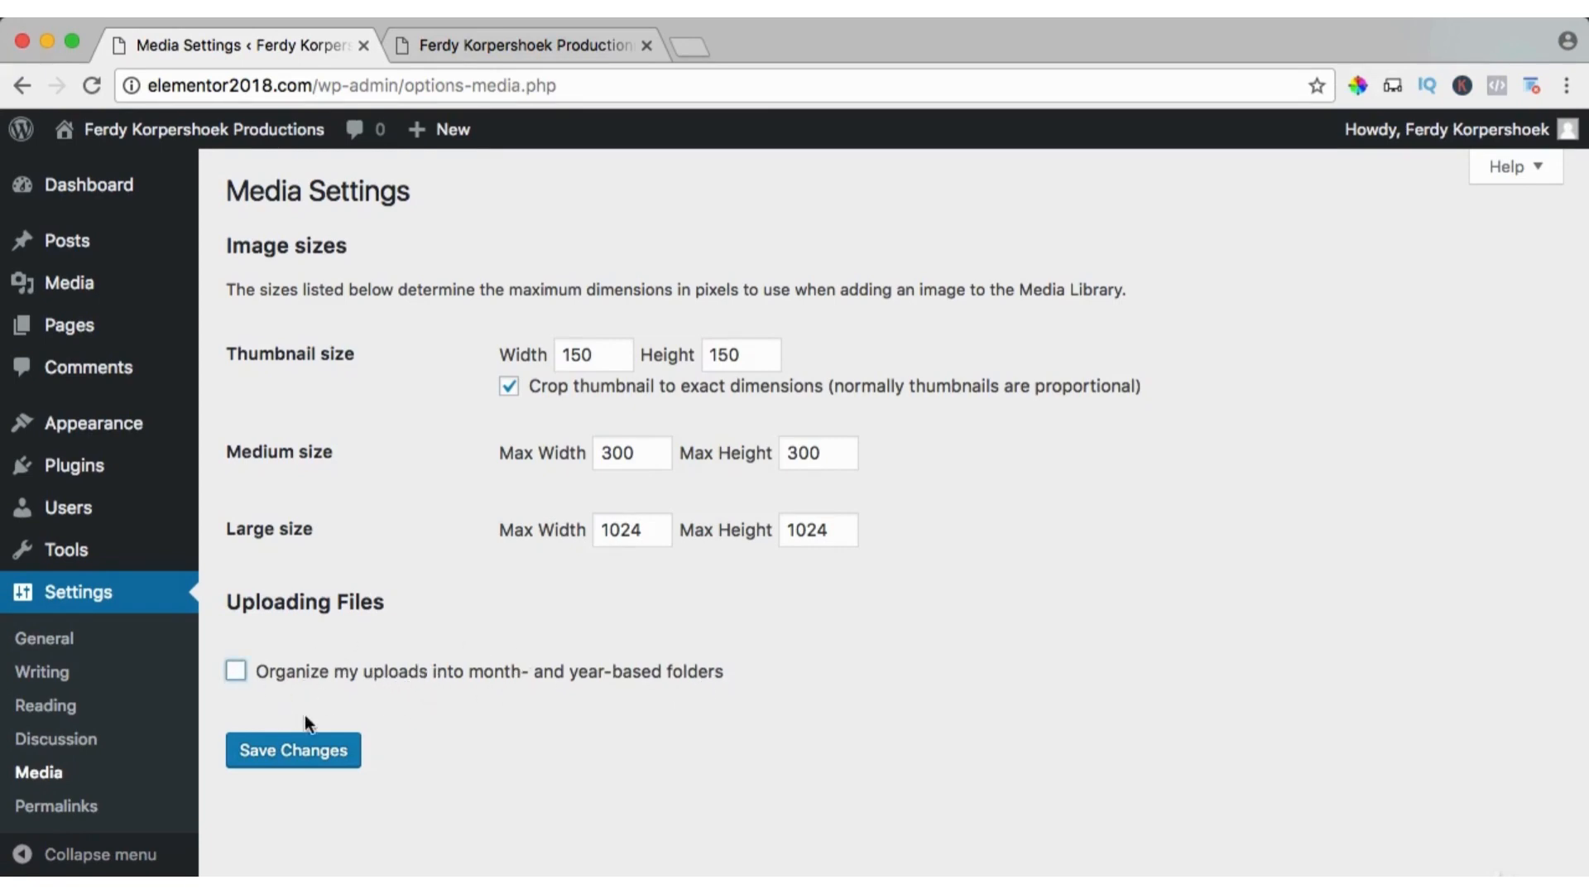
{"action": "left_click", "coordinate": [287, 748]}
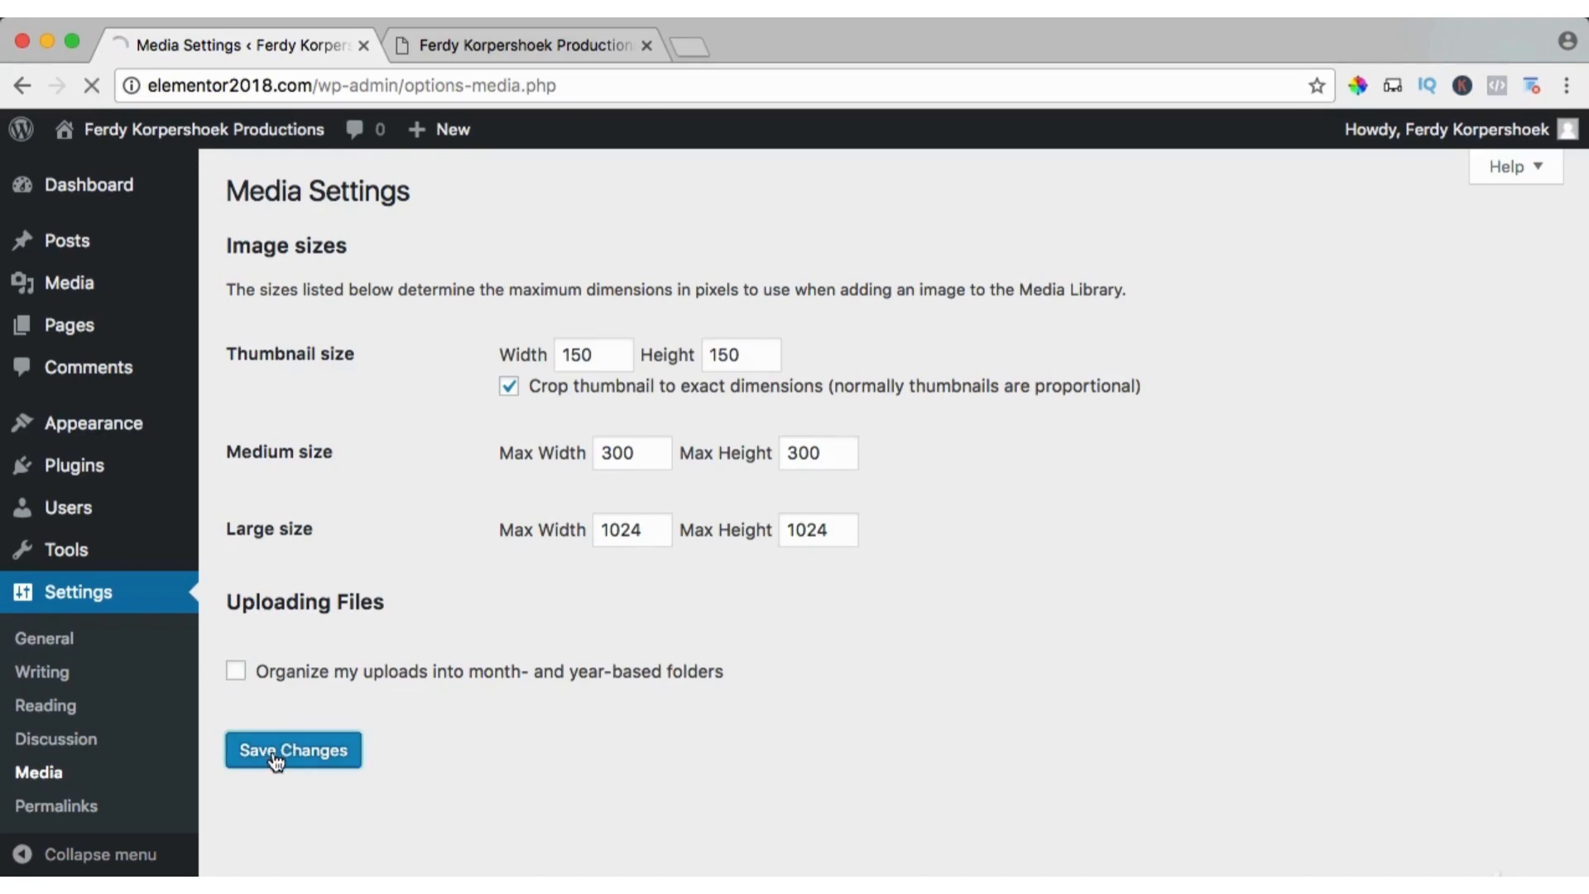
- Open the Permalink settings and check which URL structure is selected
{"action": "left_click", "coordinate": [73, 816]}
{"action": "scroll", "coordinate": [500, 497], "scroll_direction": "down", "scroll_amount": 3}
{"action": "scroll", "coordinate": [500, 499], "scroll_direction": "up", "scroll_amount": 3}
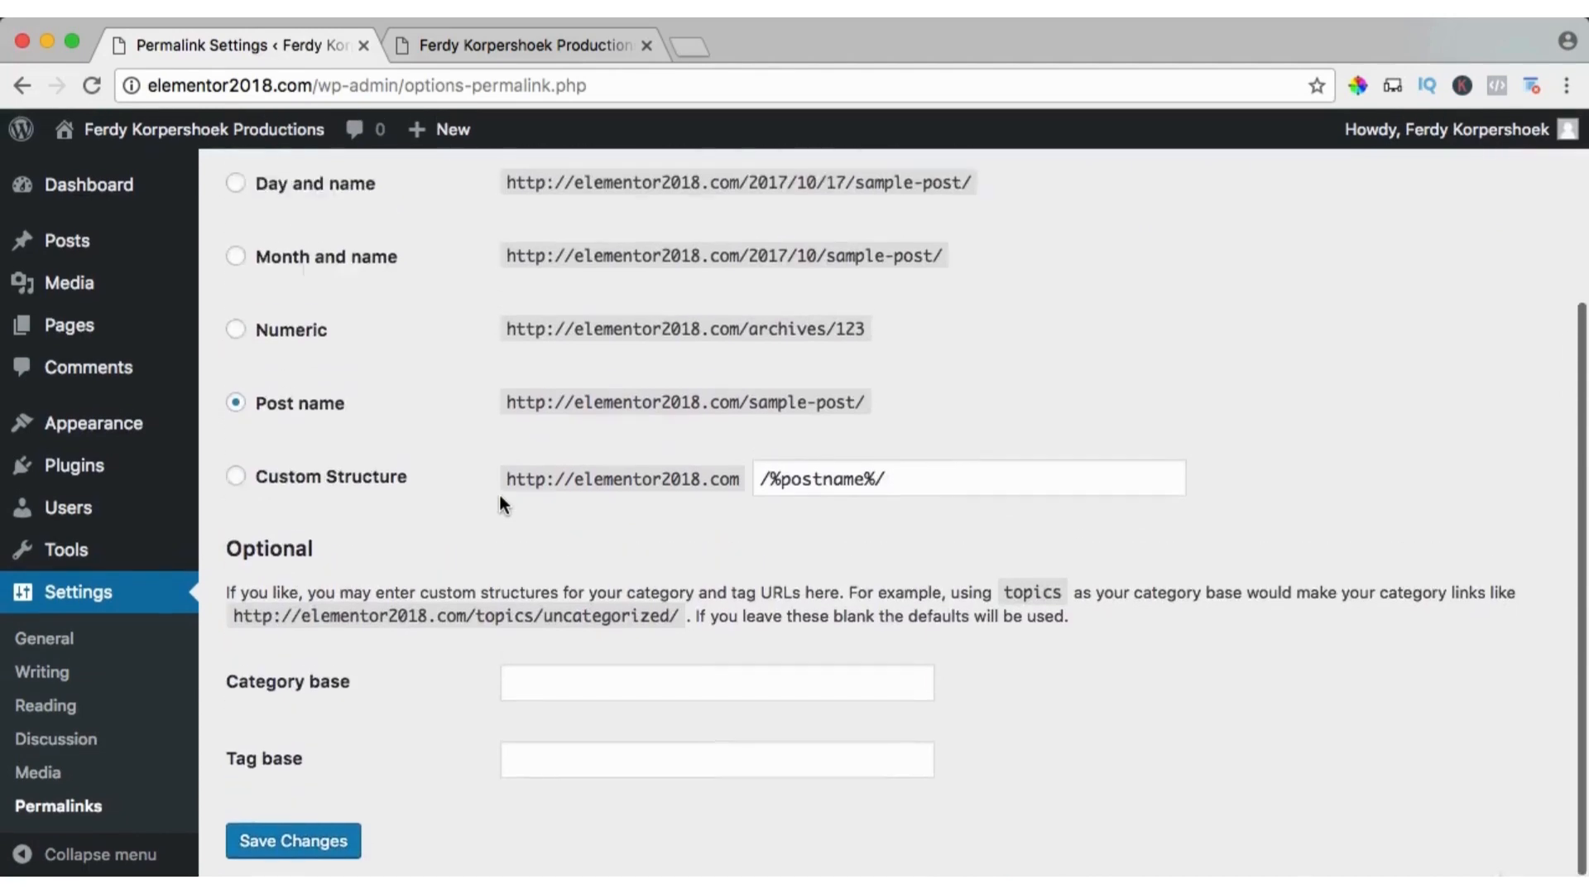